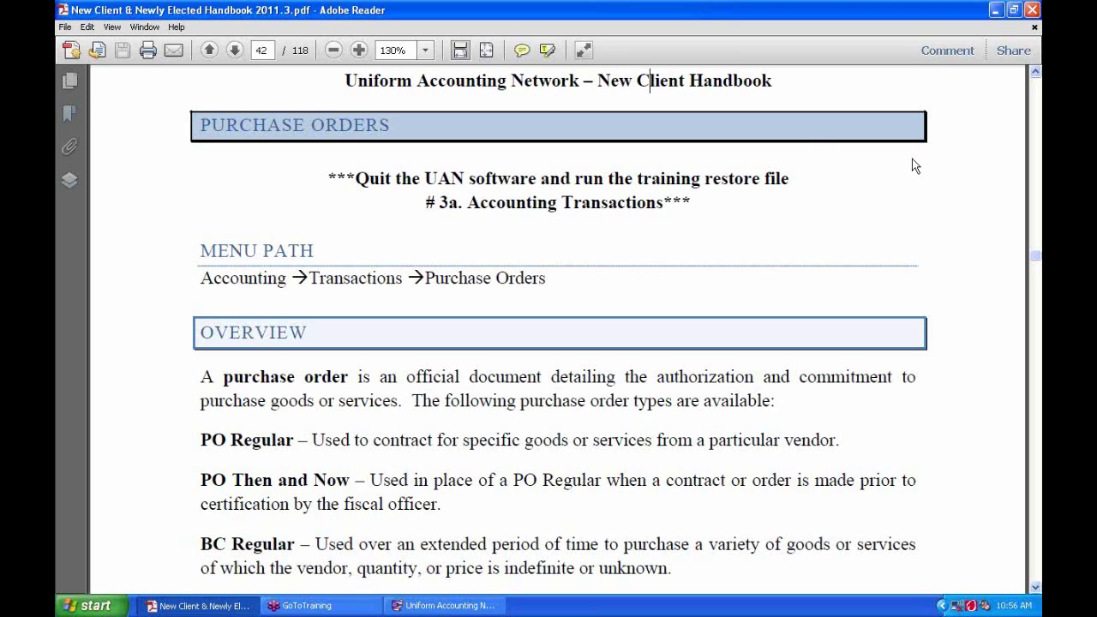
# Show the handbook's bookmarks and review the Purchase Orders – Key Software Concepts section, including overspending and saved-to-batch topics
pyautogui.click(72, 118)
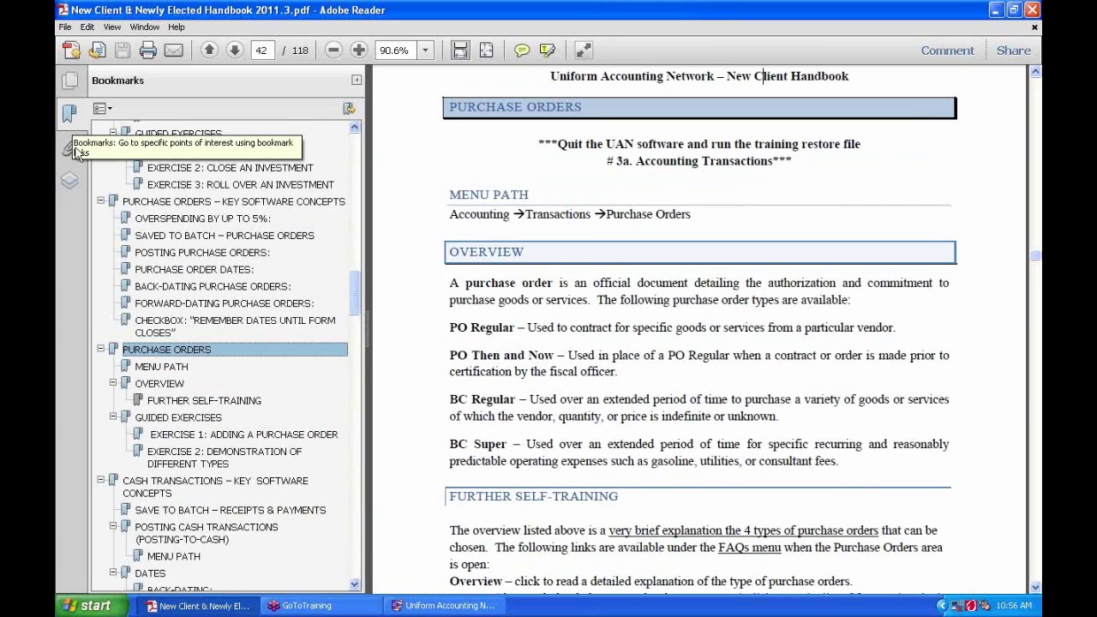
pyautogui.click(210, 204)
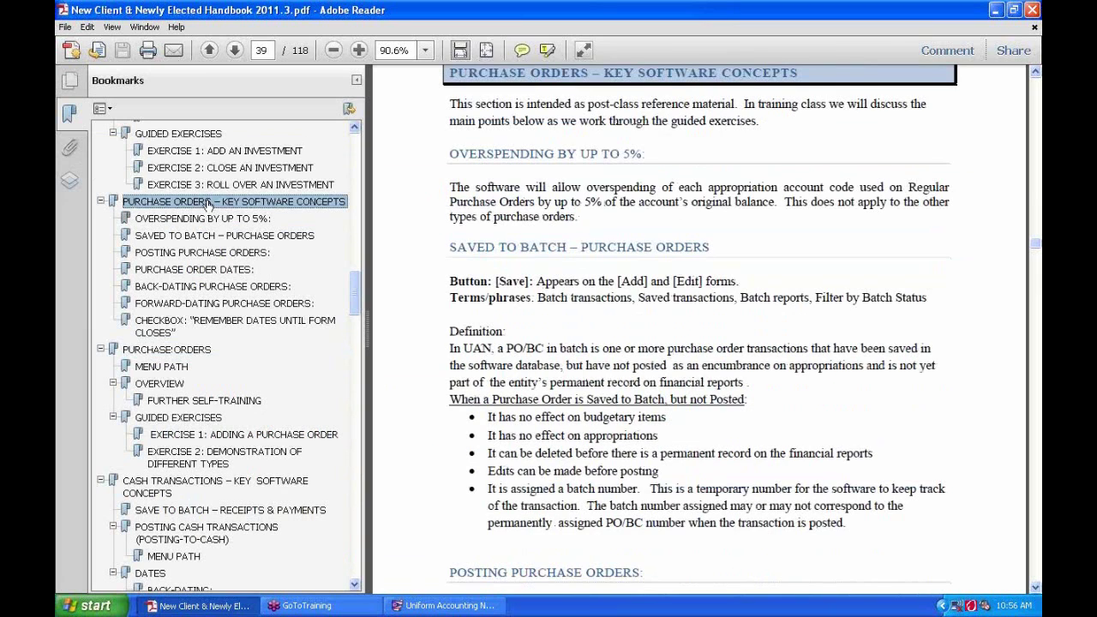
pyautogui.click(176, 351)
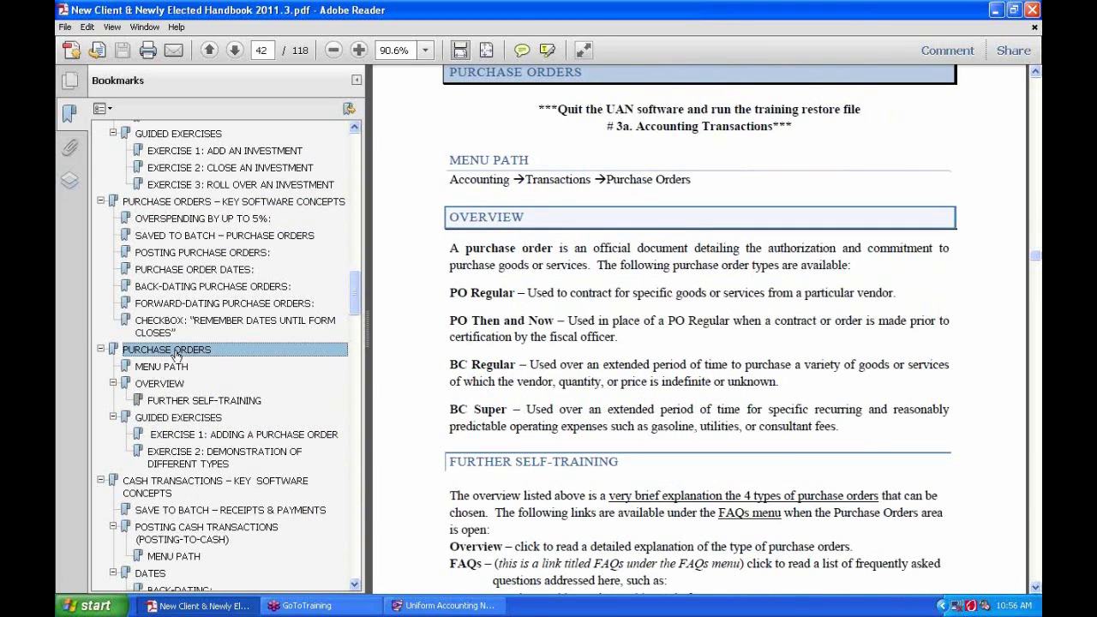
pyautogui.click(190, 204)
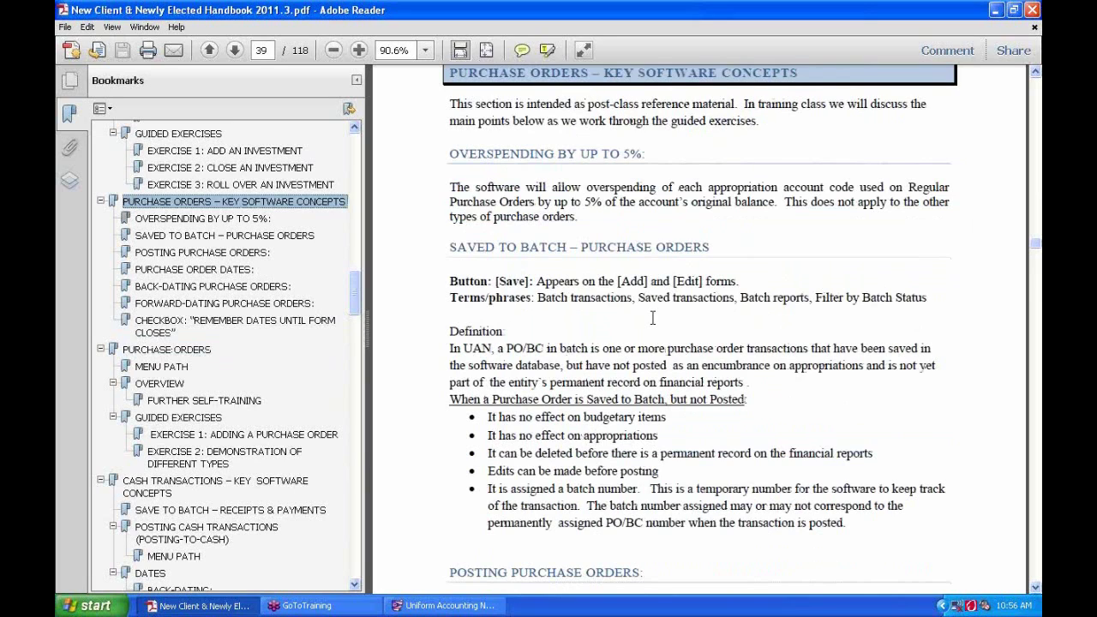
pyautogui.scroll(-3, 652, 318)
pyautogui.scroll(5, 652, 317)
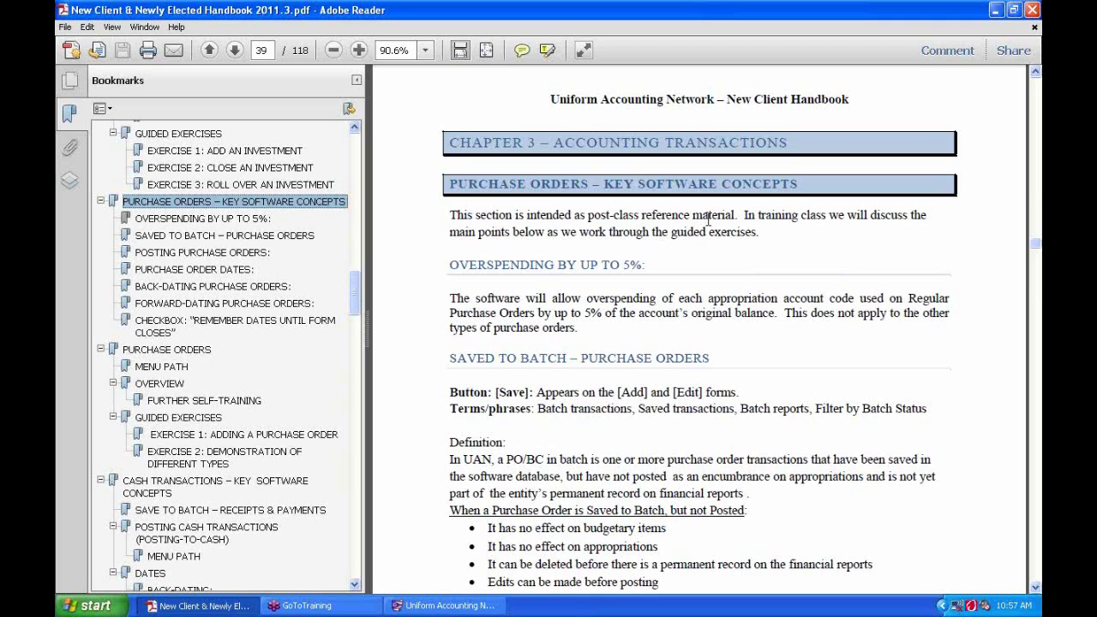
pyautogui.scroll(-1, 698, 234)
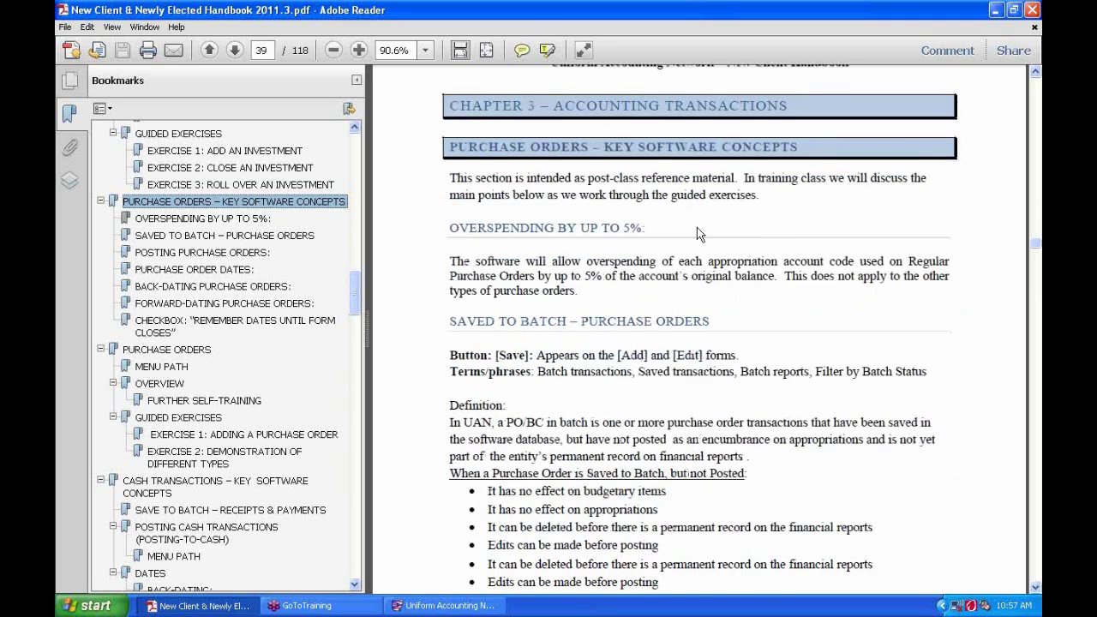
pyautogui.scroll(-4, 698, 233)
pyautogui.scroll(6, 697, 227)
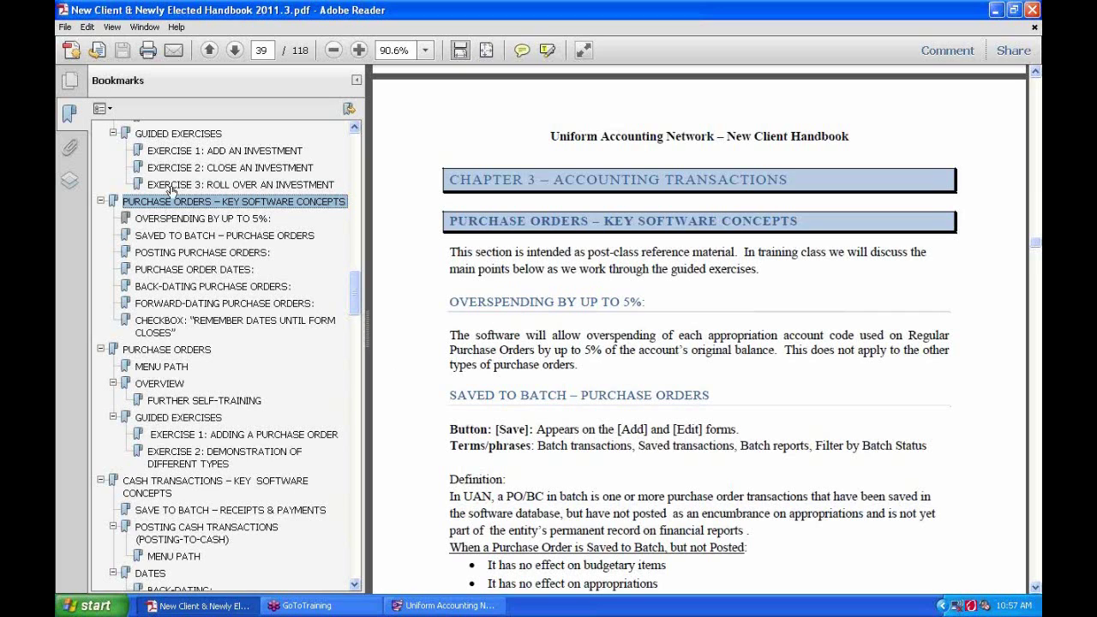
# Return to the handbook's Purchase Orders chapter, hide the bookmarks, and read the overview of purchase order types
pyautogui.click(180, 351)
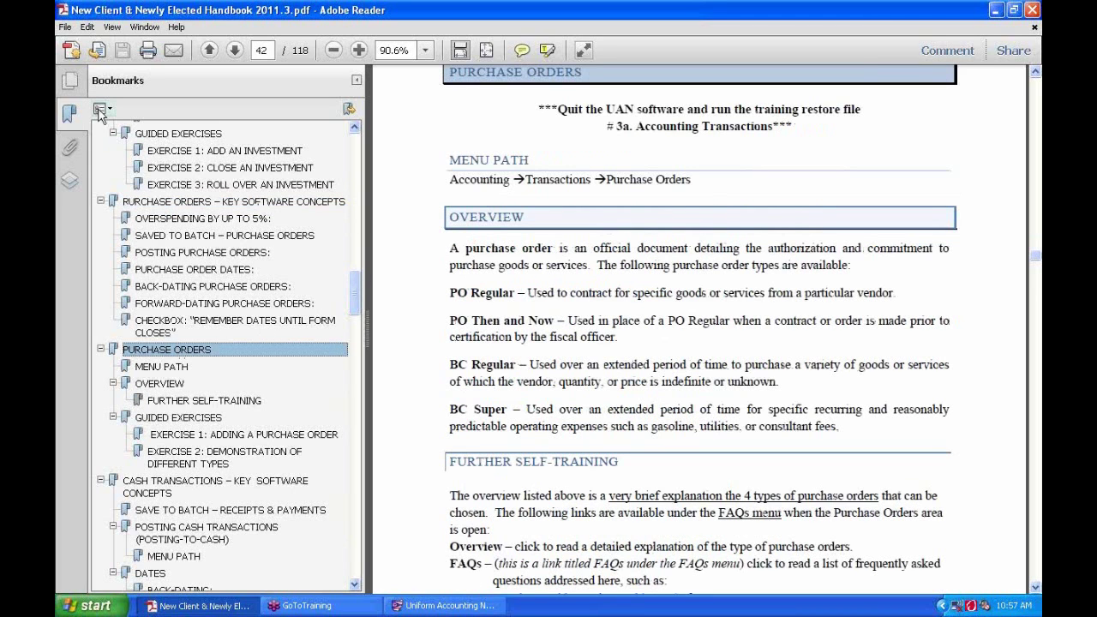
pyautogui.click(357, 83)
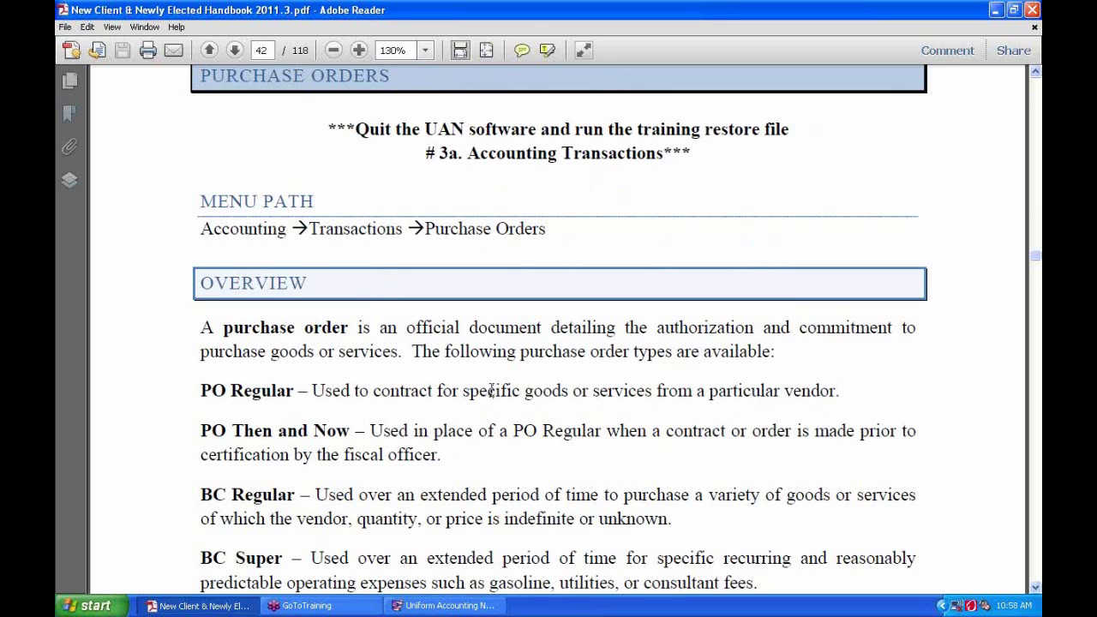
pyautogui.scroll(-3, 495, 382)
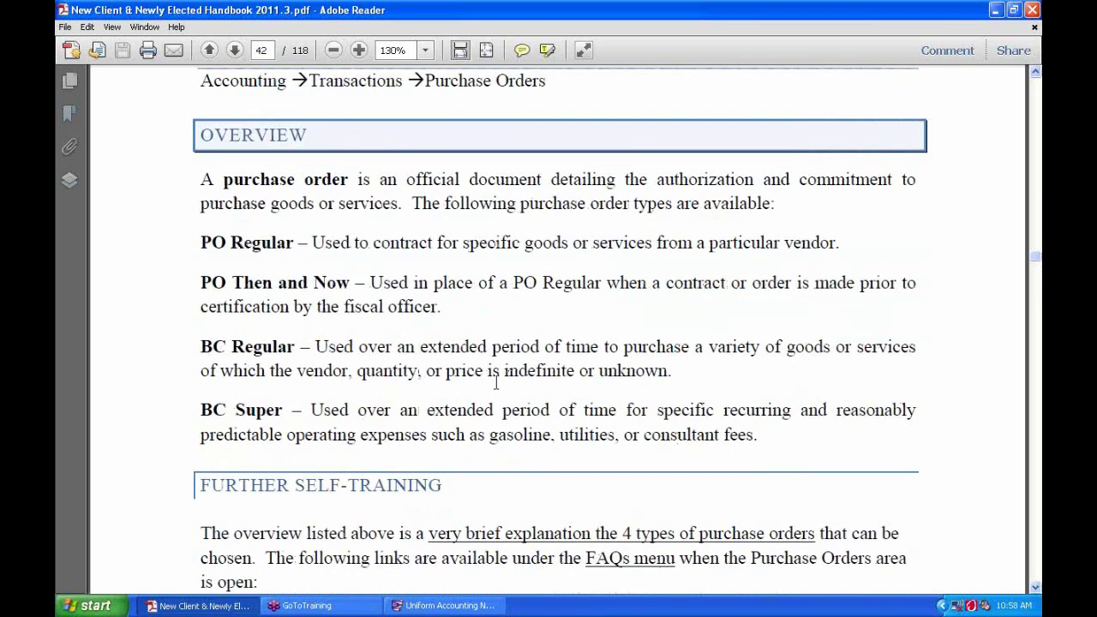
pyautogui.scroll(-1, 494, 383)
pyautogui.scroll(2, 495, 382)
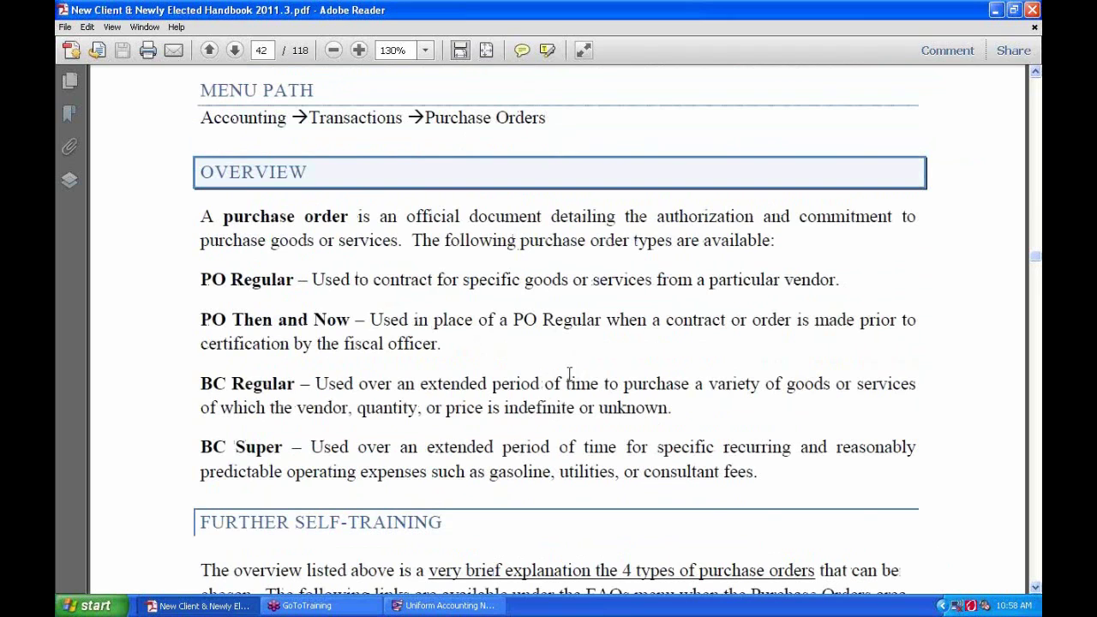
# Switch to the Uniform Accounting Network software and open Purchase Orders from the Accounting transactions
pyautogui.hotkey('alt', 'Tab')
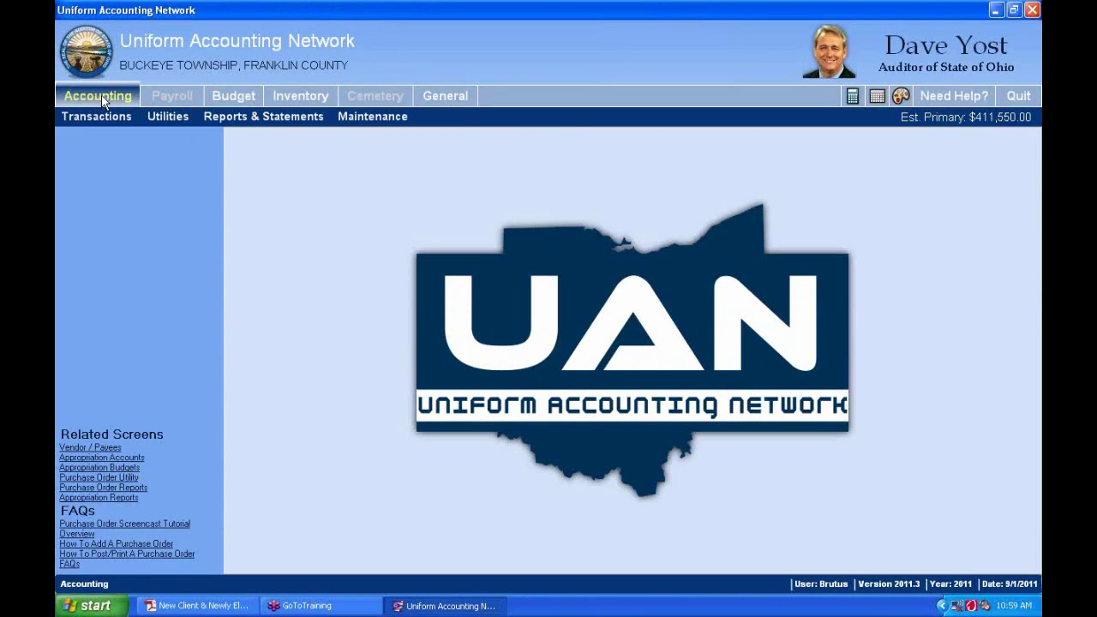
pyautogui.click(352, 118)
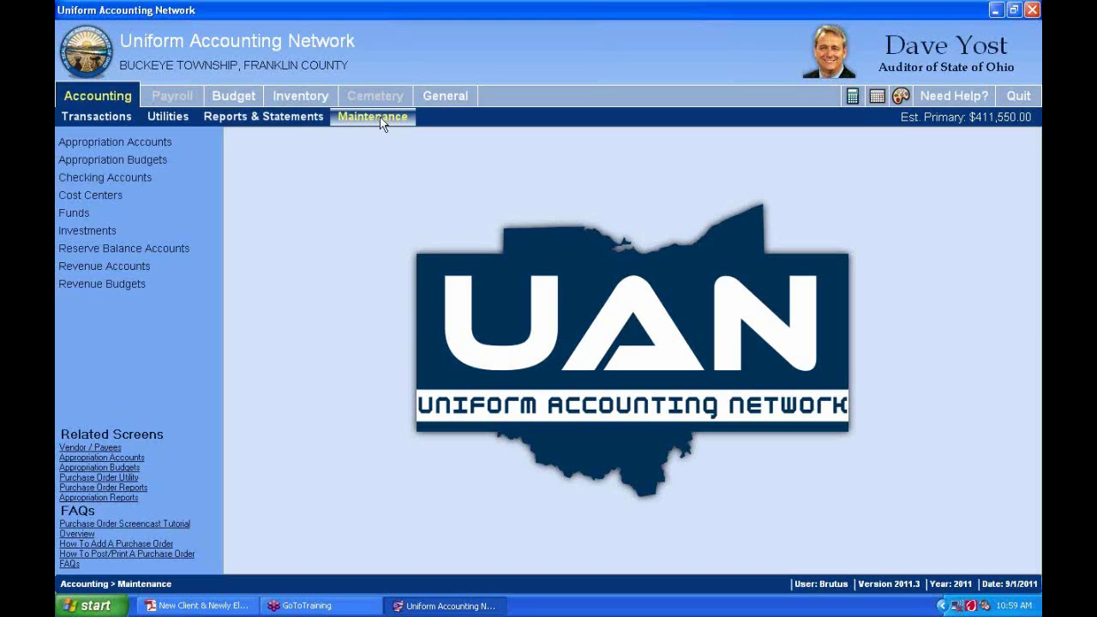
pyautogui.click(99, 93)
pyautogui.click(96, 116)
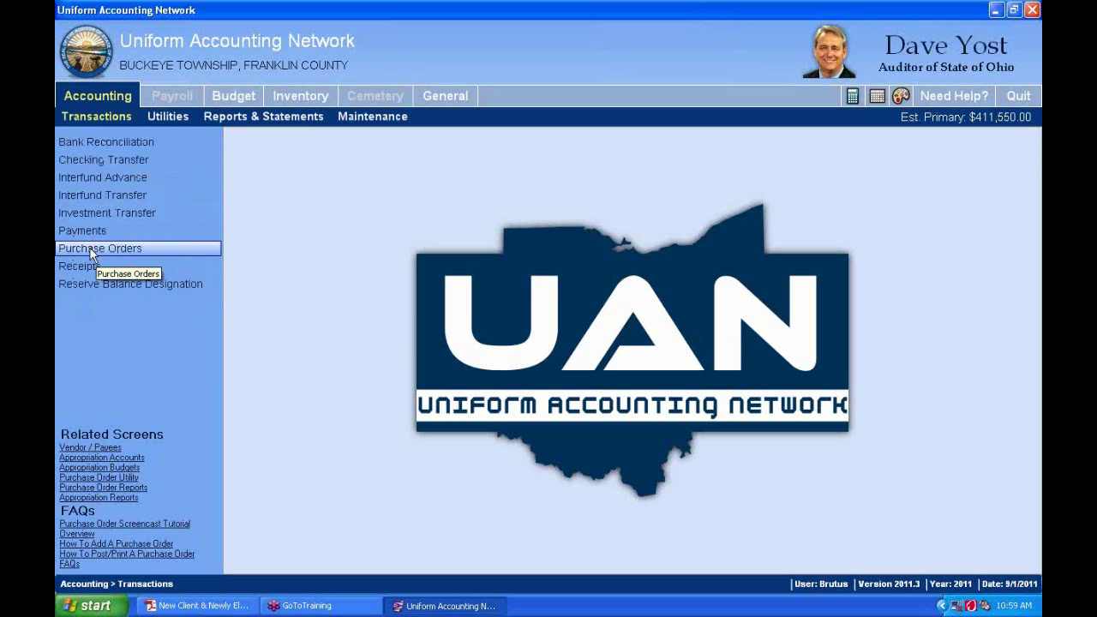
pyautogui.click(61, 248)
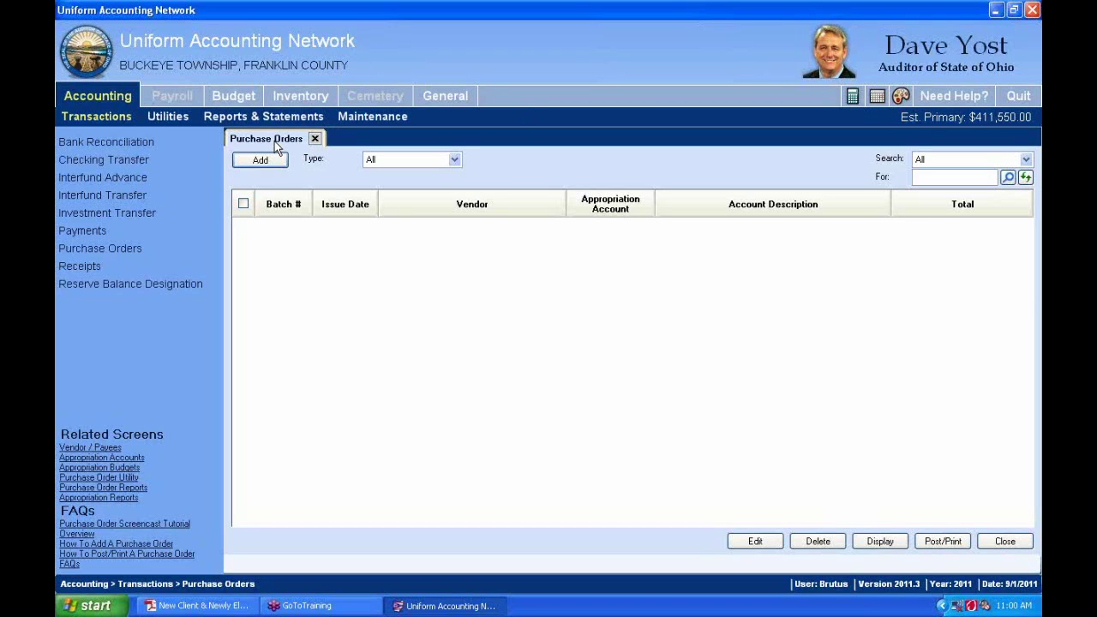
# Switch back to the handbook and highlight the purchase order overview text, ending on the phrase "goods or services."
pyautogui.hotkey('alt', 'Tab')
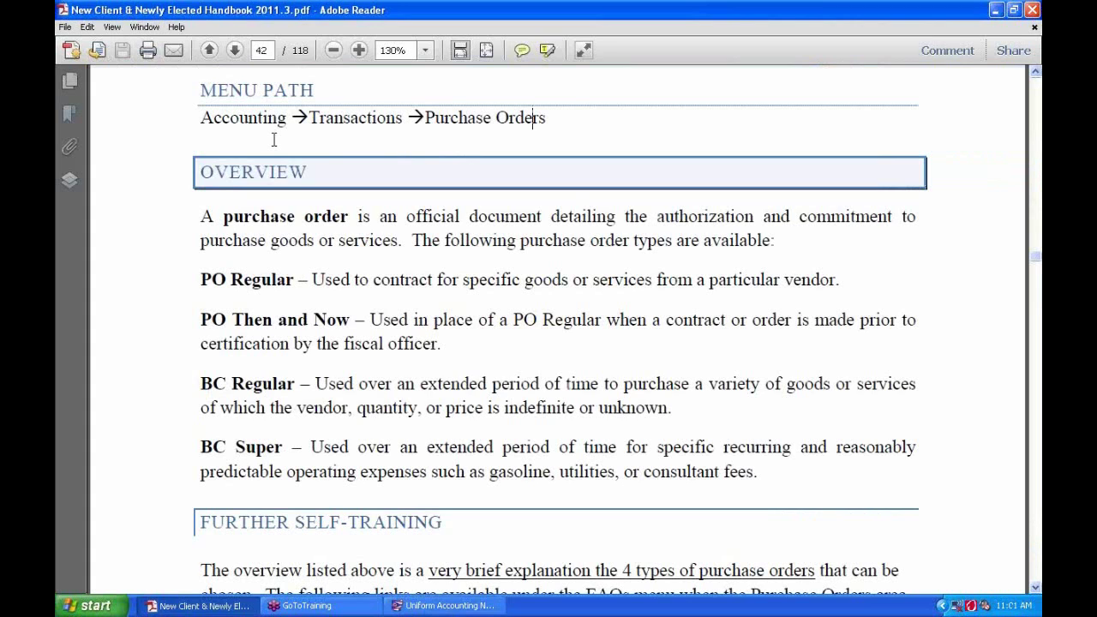
pyautogui.moveTo(758, 471); pyautogui.dragTo(201, 216)
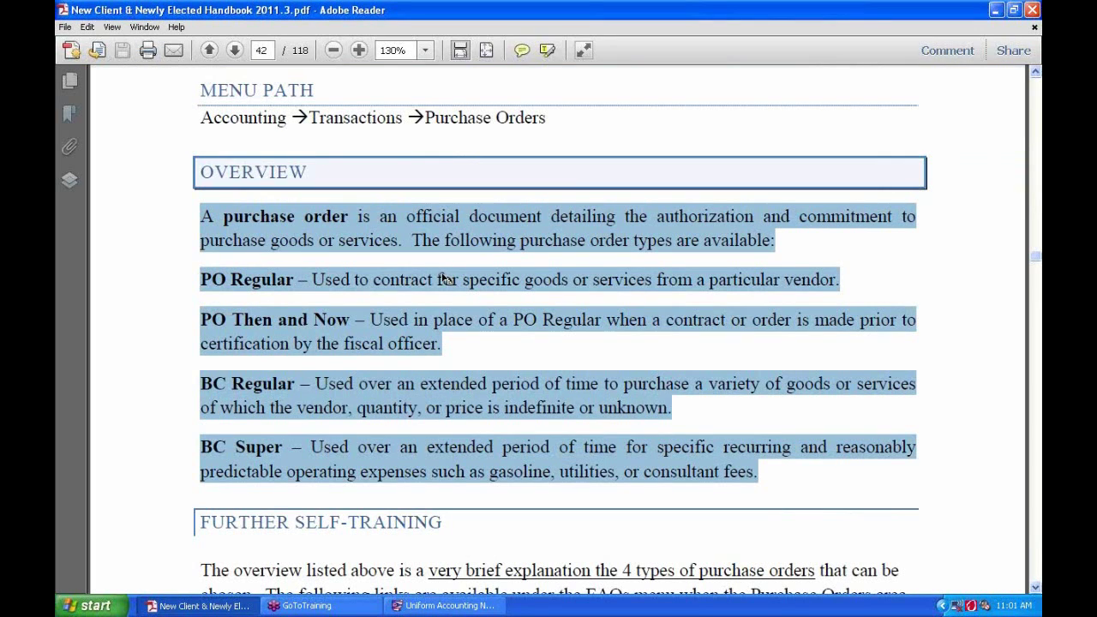
pyautogui.click(508, 240)
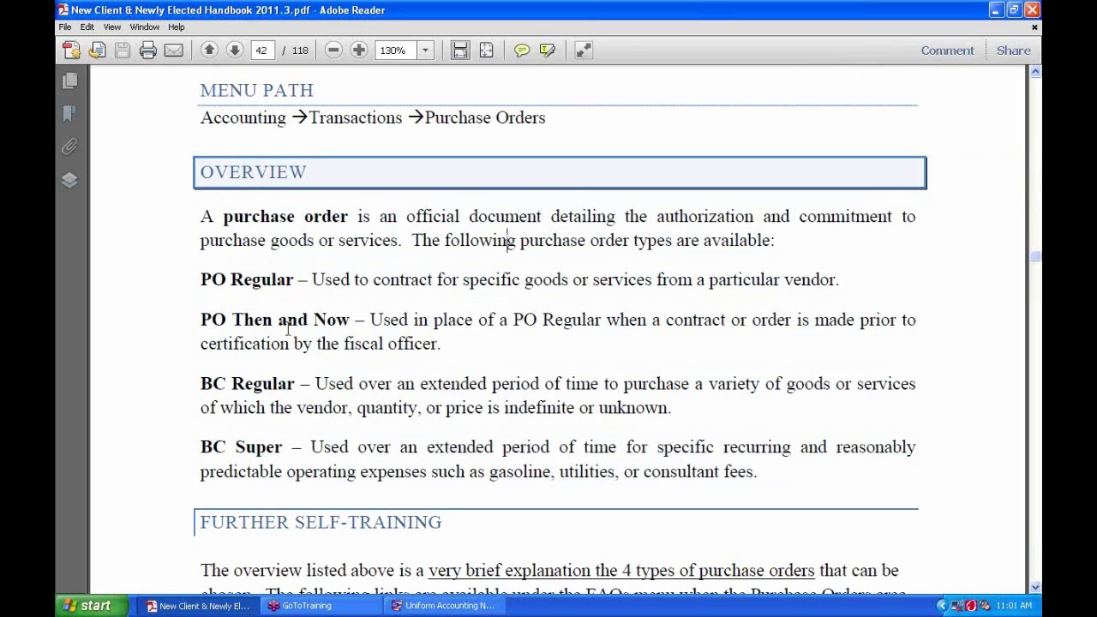
pyautogui.scroll(-1, 288, 330)
pyautogui.scroll(-1, 288, 329)
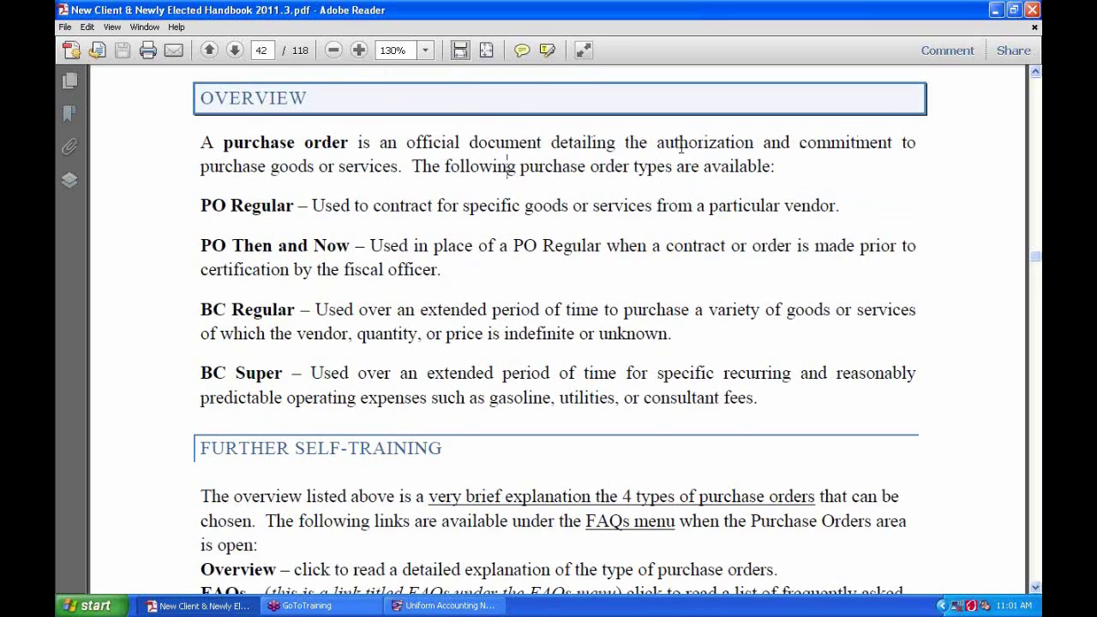
pyautogui.click(306, 168)
pyautogui.moveTo(399, 168); pyautogui.dragTo(270, 168)
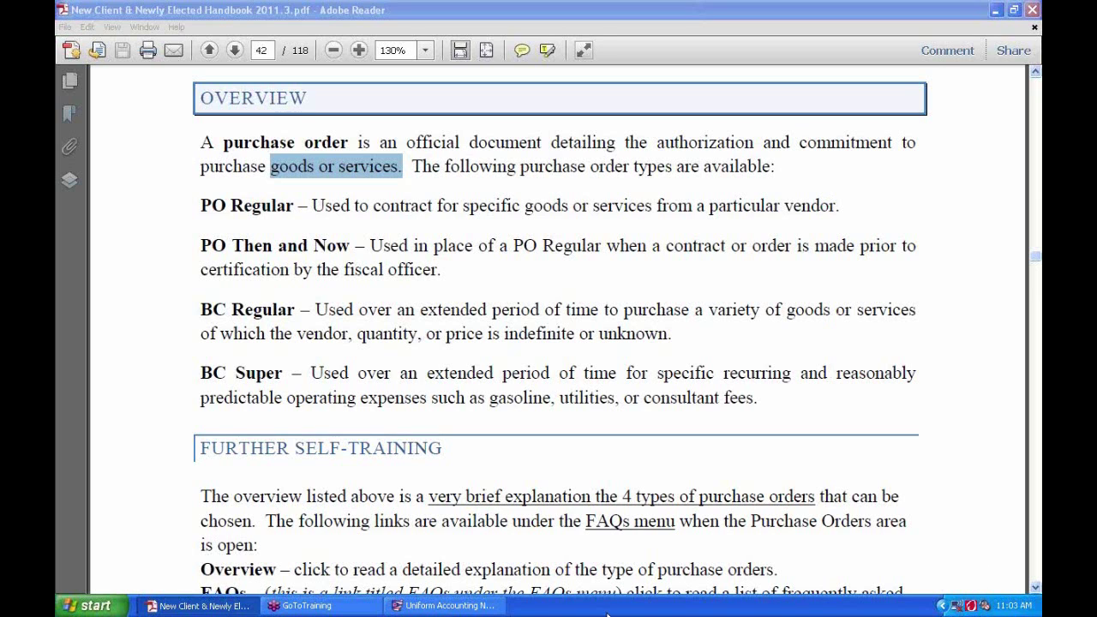
# Switch to the Uniform Accounting Network, open its help manual, and go to the Township Chart of Accounts in the Accounting Appendices
pyautogui.click(463, 605)
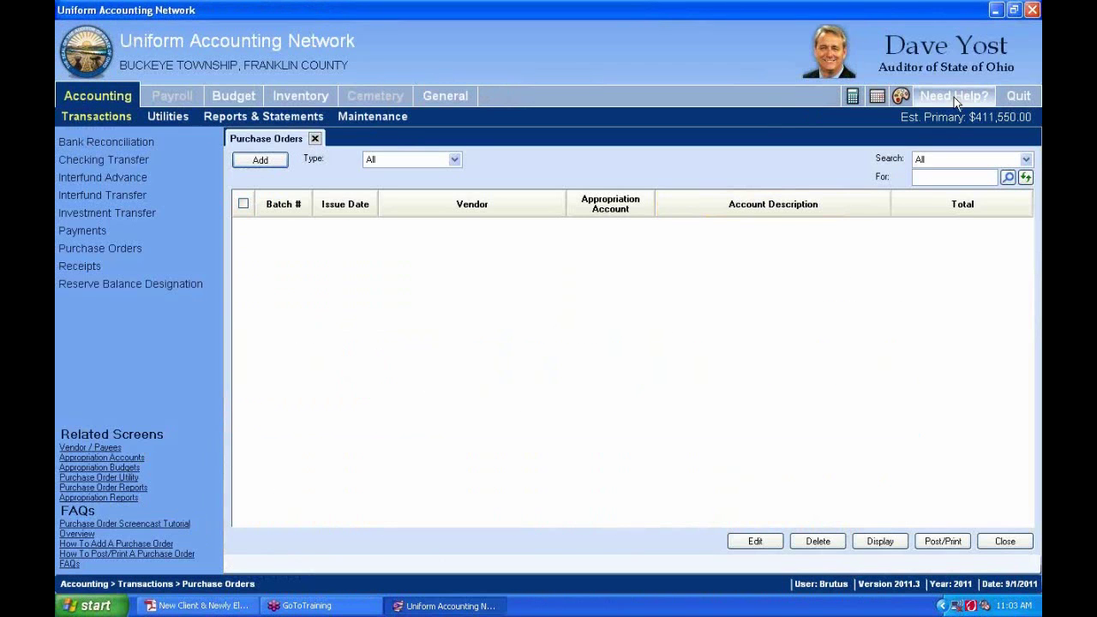
pyautogui.click(955, 98)
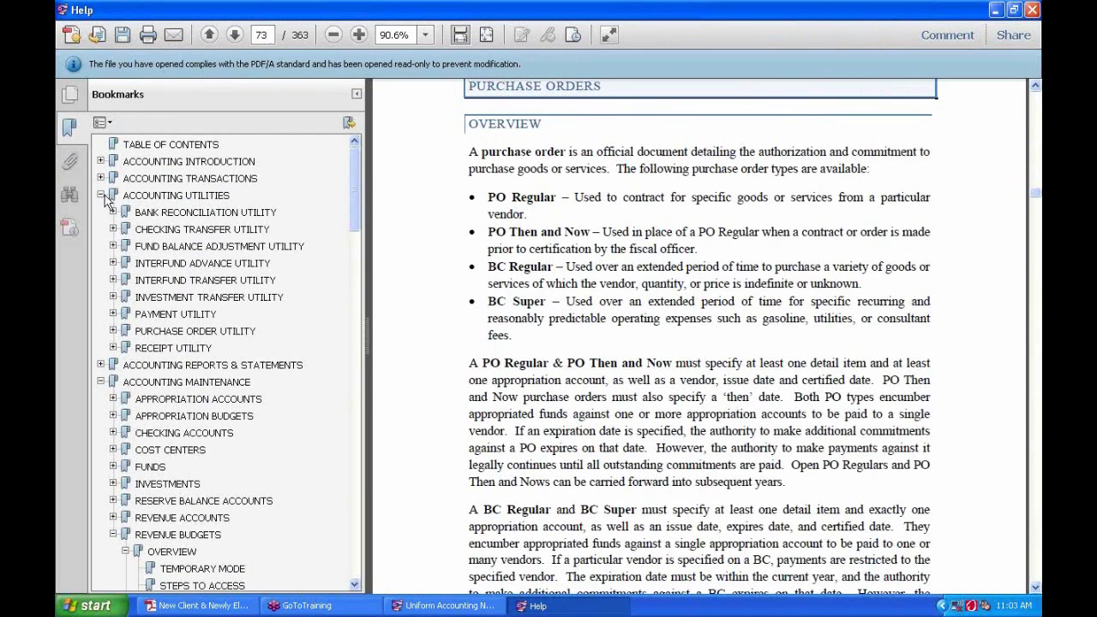
pyautogui.click(100, 195)
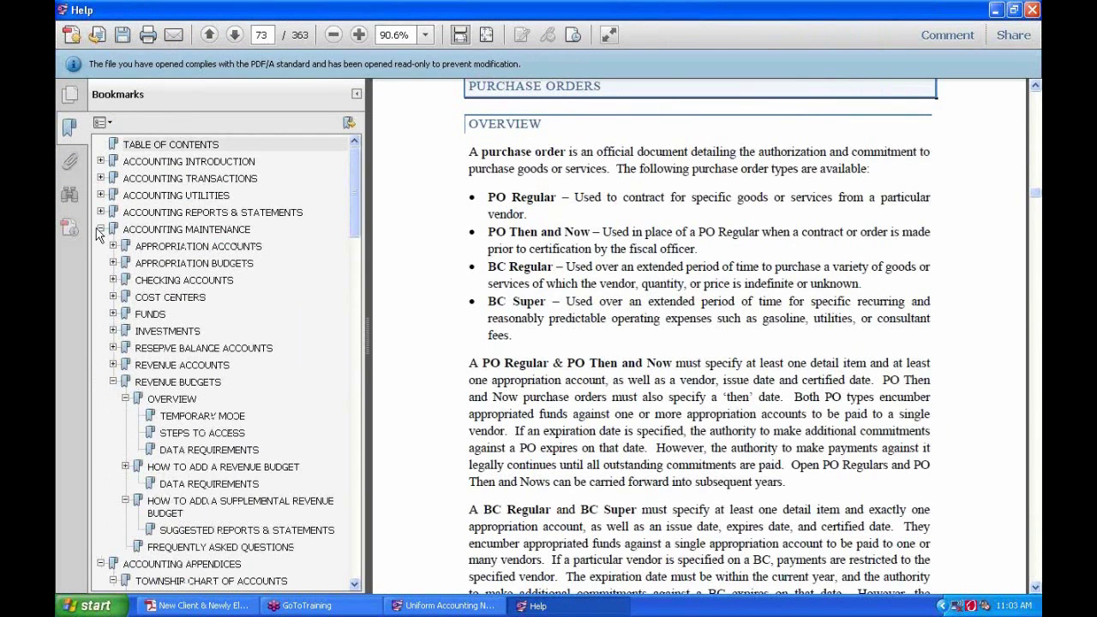
pyautogui.click(100, 229)
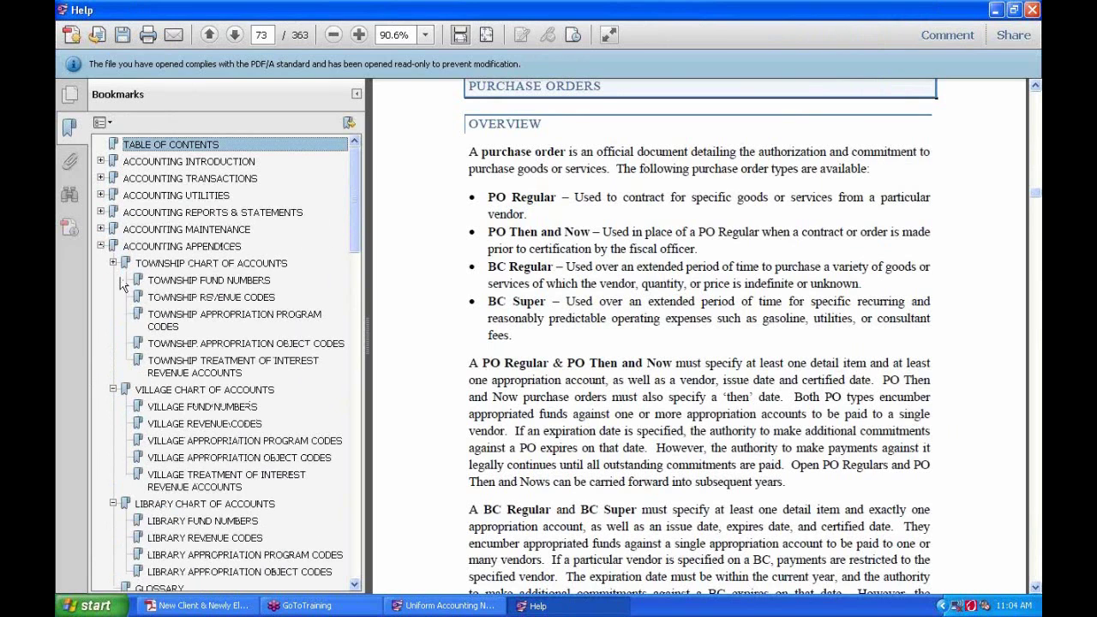
pyautogui.click(206, 264)
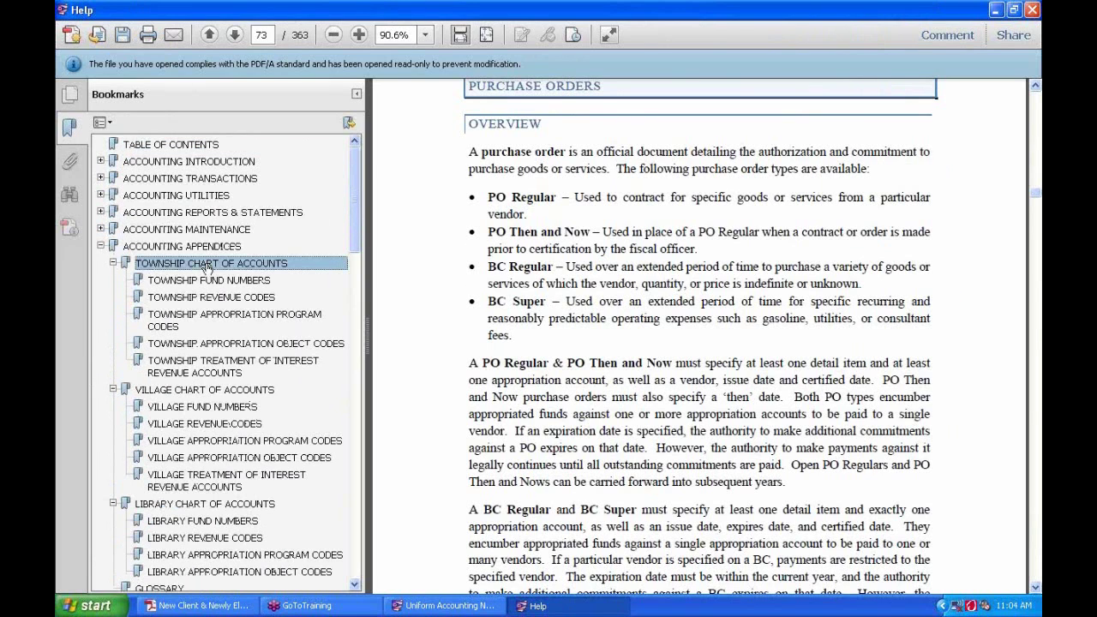
# Collapse the PDF/A notice and use the manual's bookmarks to go to Township Appropriation Object Codes
pyautogui.click(357, 94)
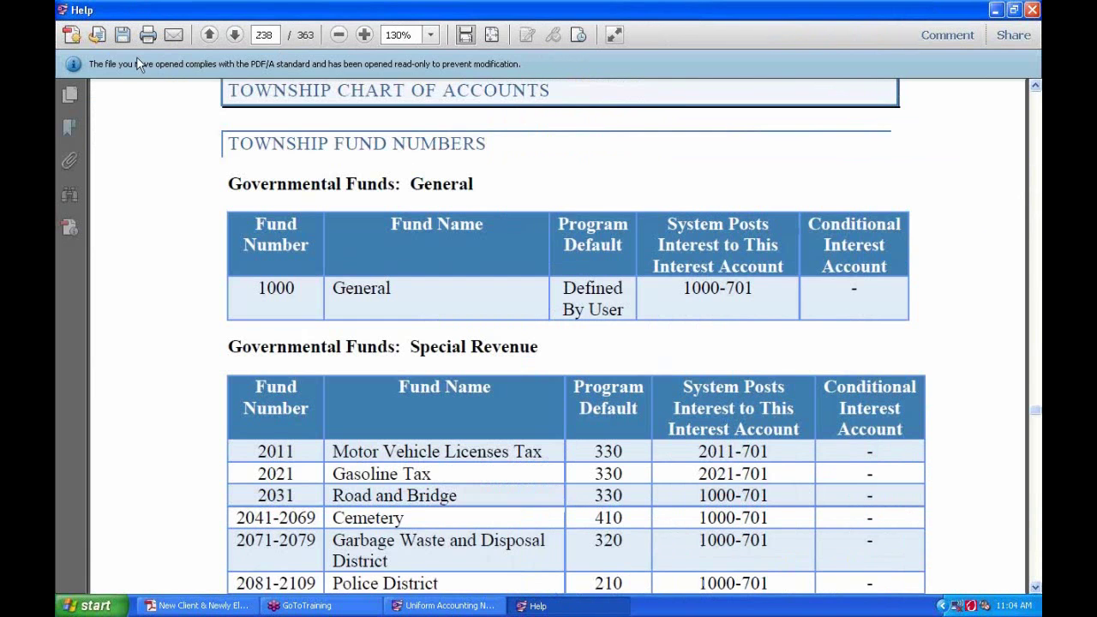
pyautogui.click(73, 63)
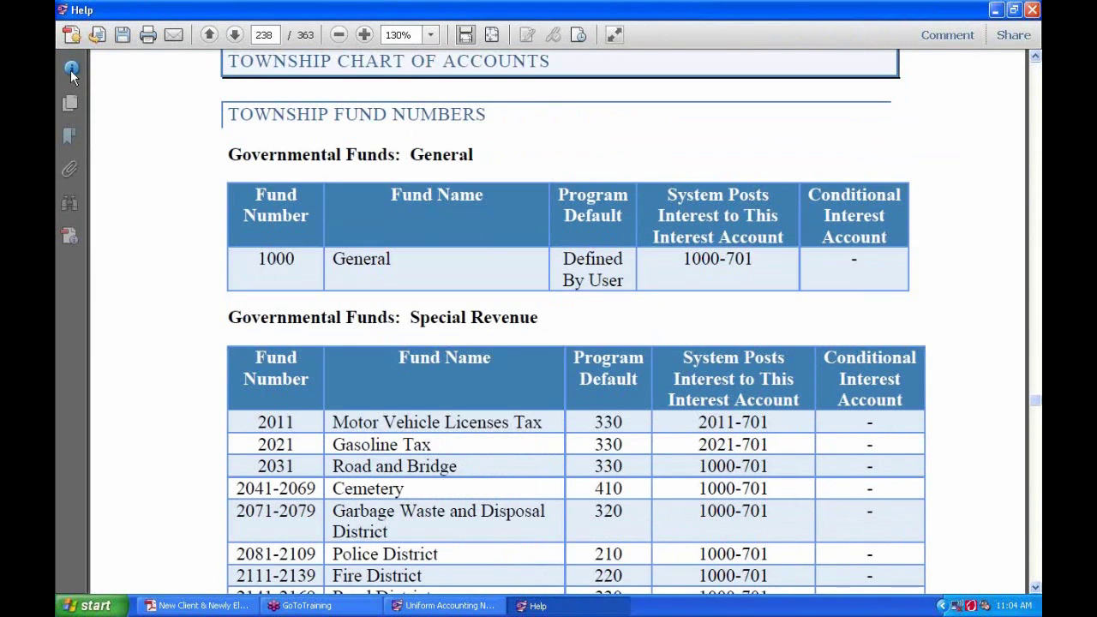
pyautogui.click(69, 131)
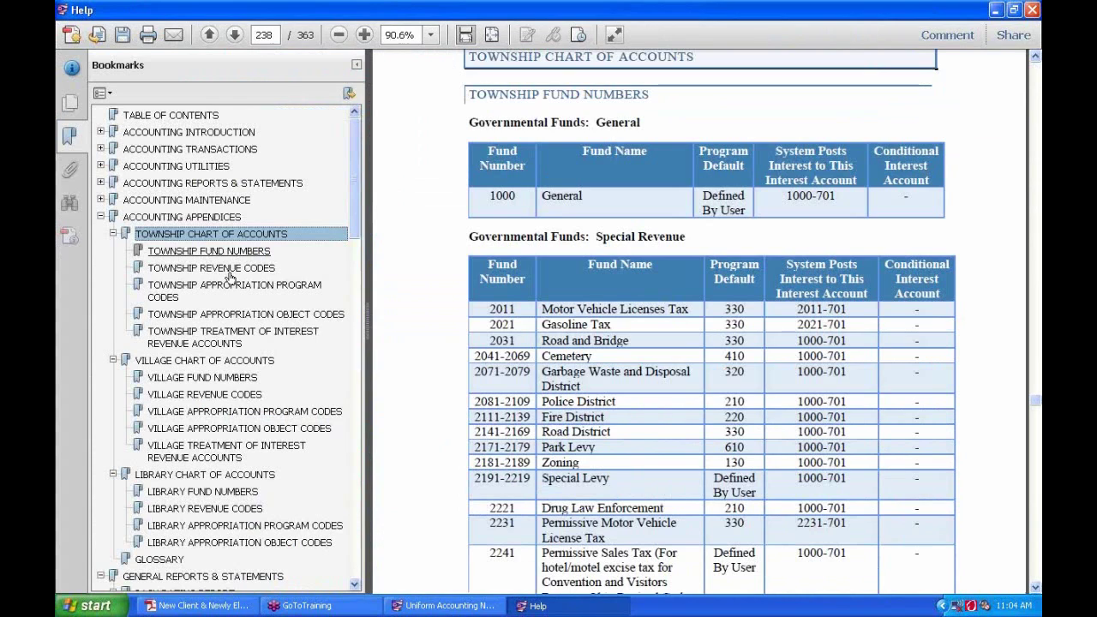
pyautogui.click(258, 317)
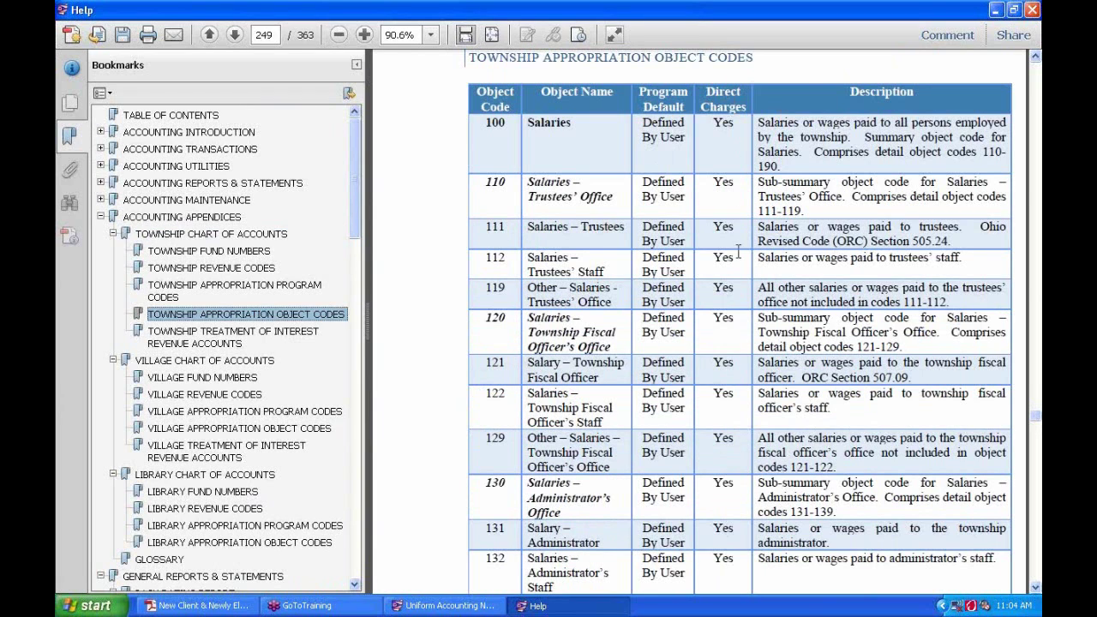
# Examine the Direct Charges column for the salary object codes in the Township Appropriation Object Codes table
pyautogui.click(730, 204)
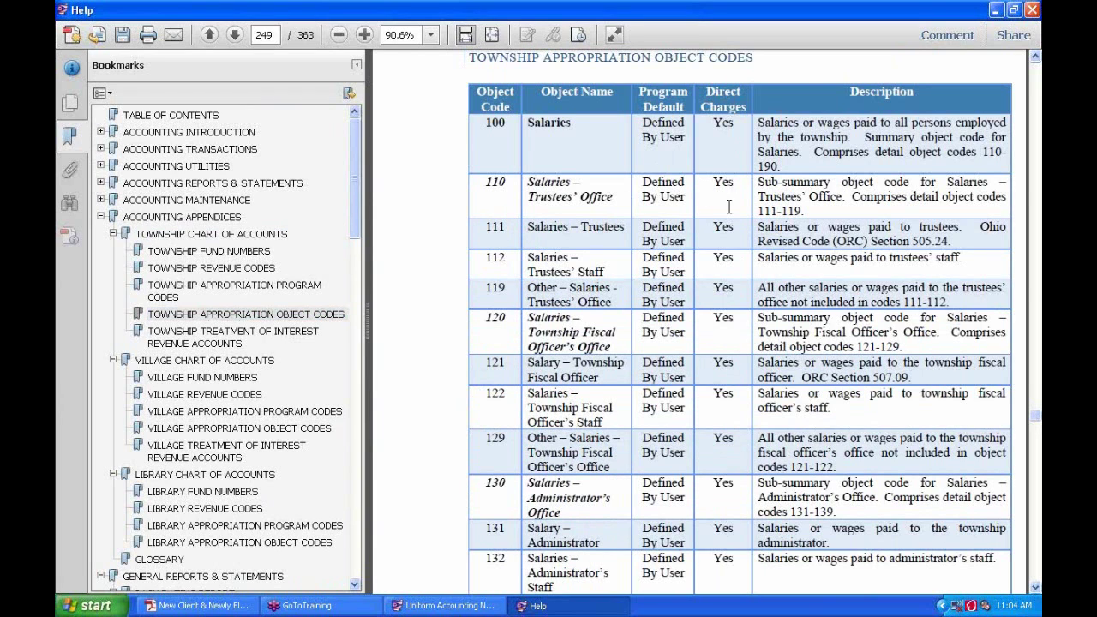
pyautogui.scroll(-4, 731, 206)
pyautogui.scroll(-6, 730, 204)
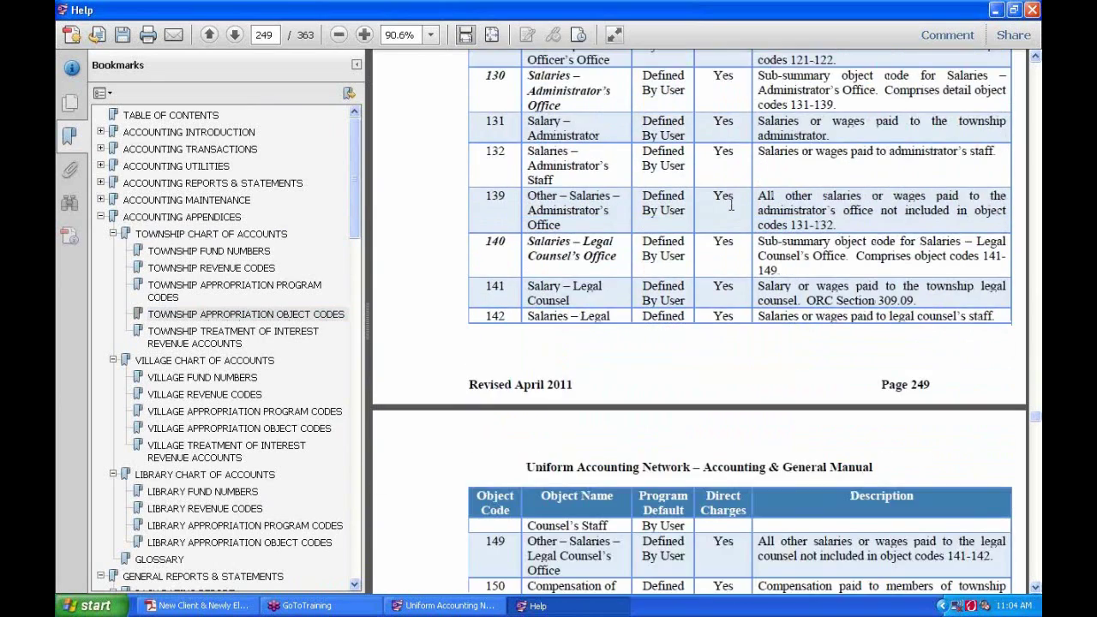
pyautogui.scroll(6, 730, 204)
pyautogui.scroll(4, 729, 204)
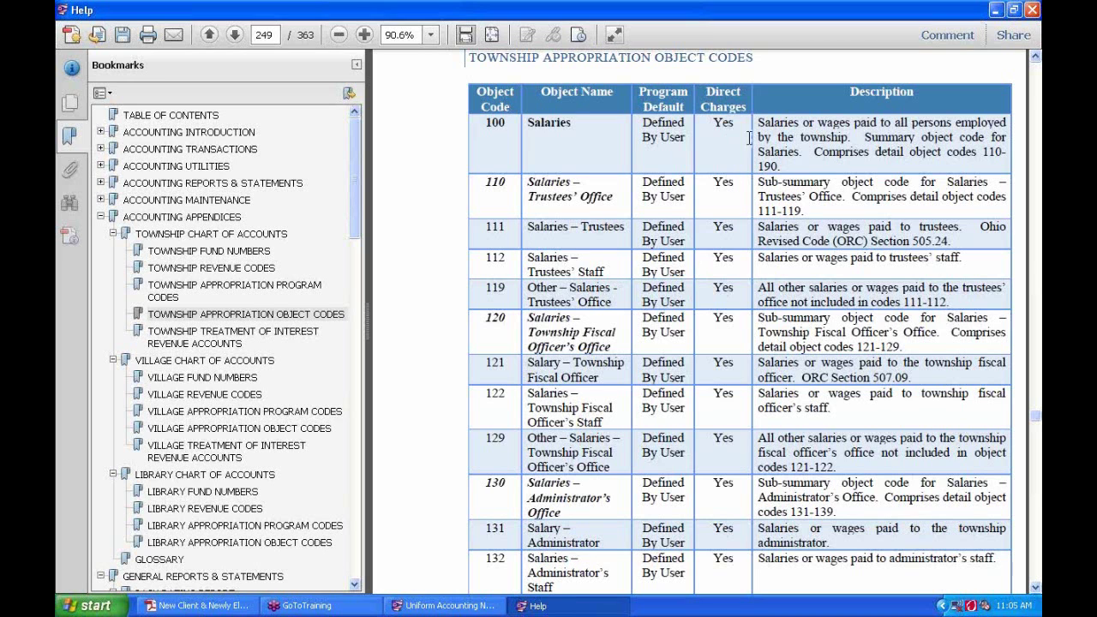
pyautogui.scroll(-2, 727, 262)
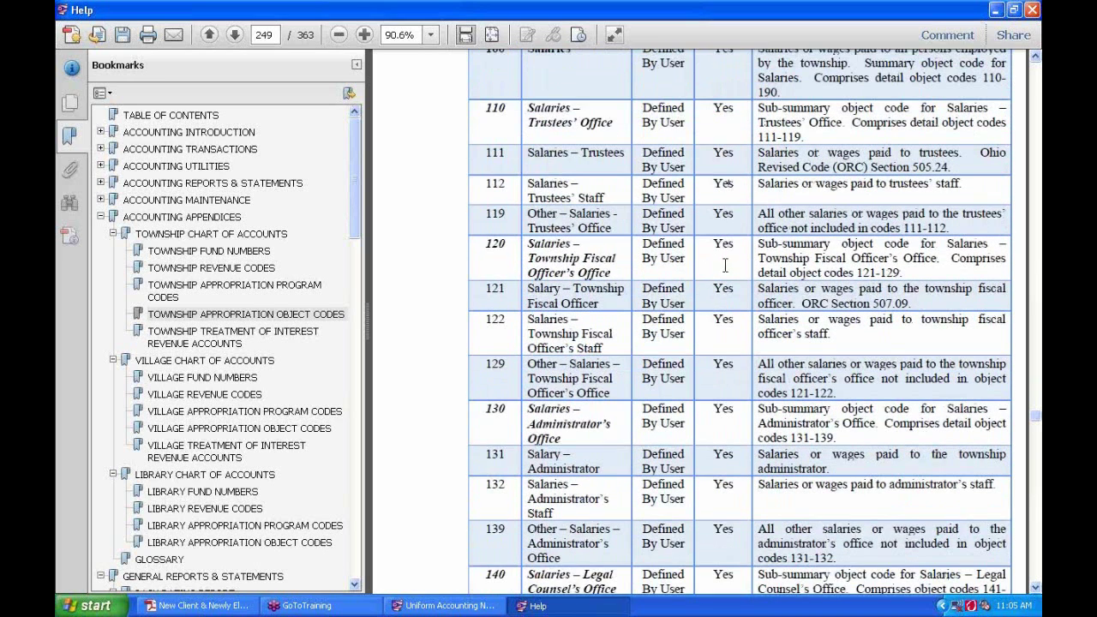
pyautogui.scroll(2, 736, 172)
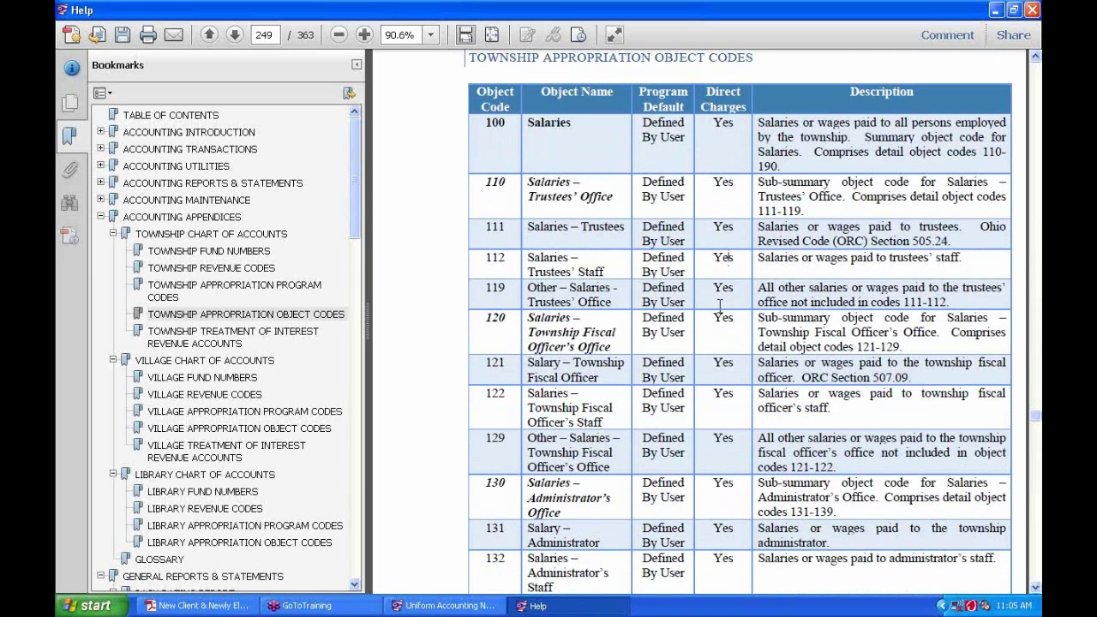
pyautogui.scroll(-10, 708, 378)
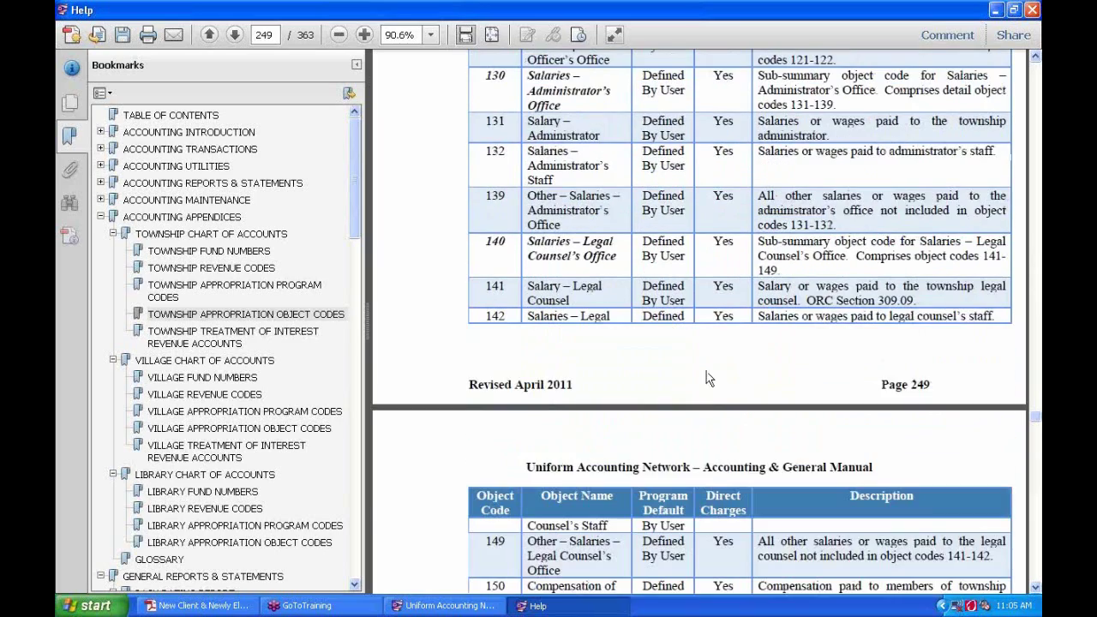
# Examine the Direct Charges column for the Employee Fringe Benefits object codes 211 to 290 in the township table
pyautogui.scroll(-11, 708, 378)
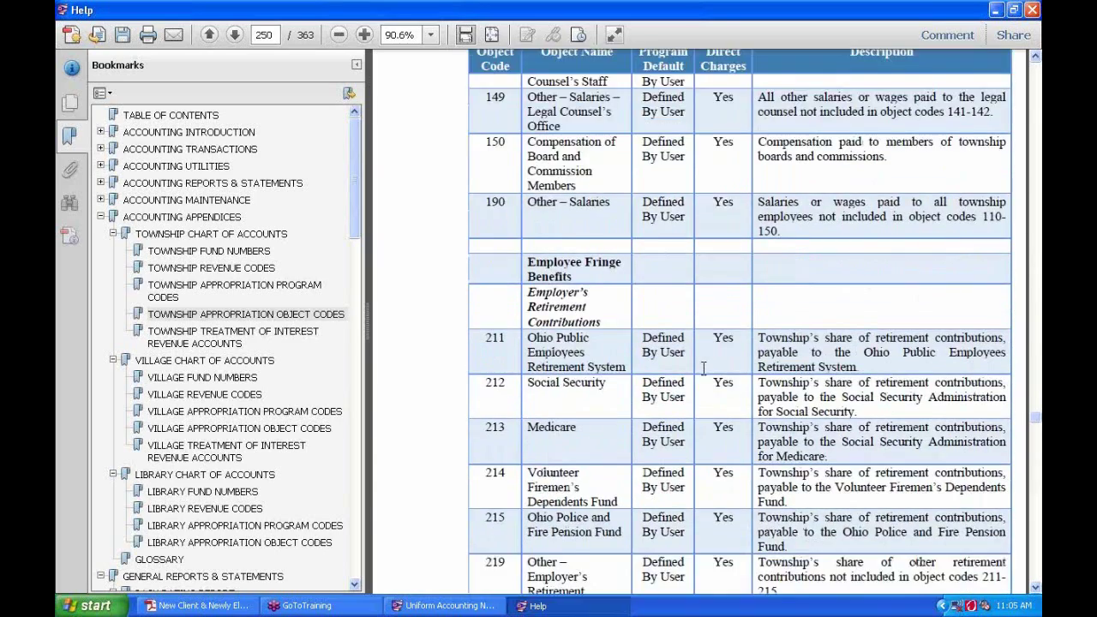
pyautogui.scroll(-3, 703, 369)
pyautogui.scroll(-2, 716, 386)
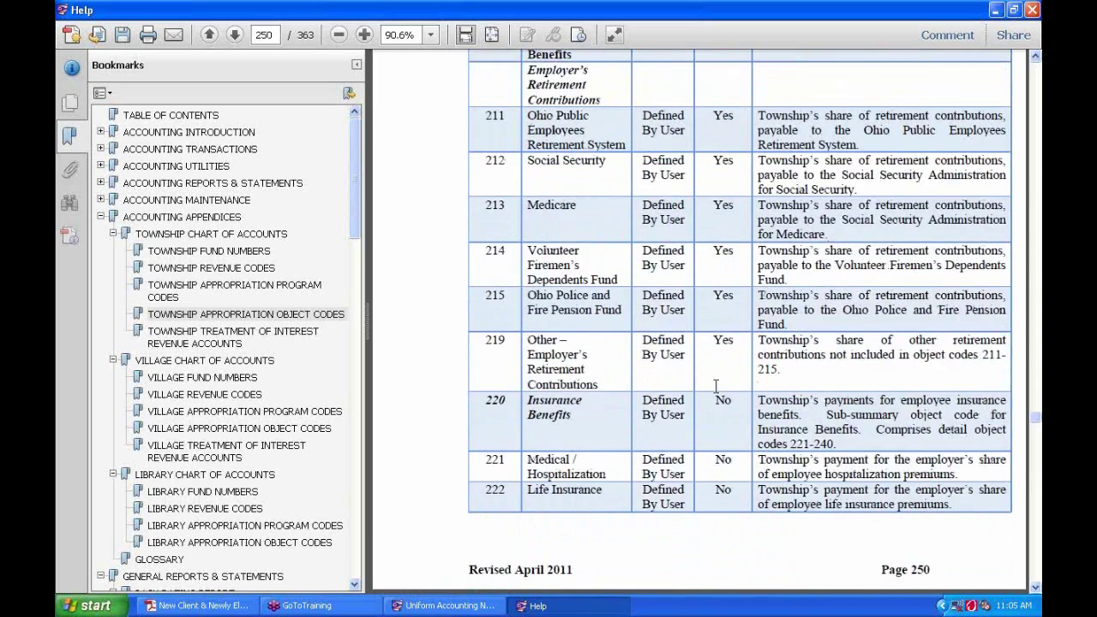
pyautogui.scroll(-3, 716, 387)
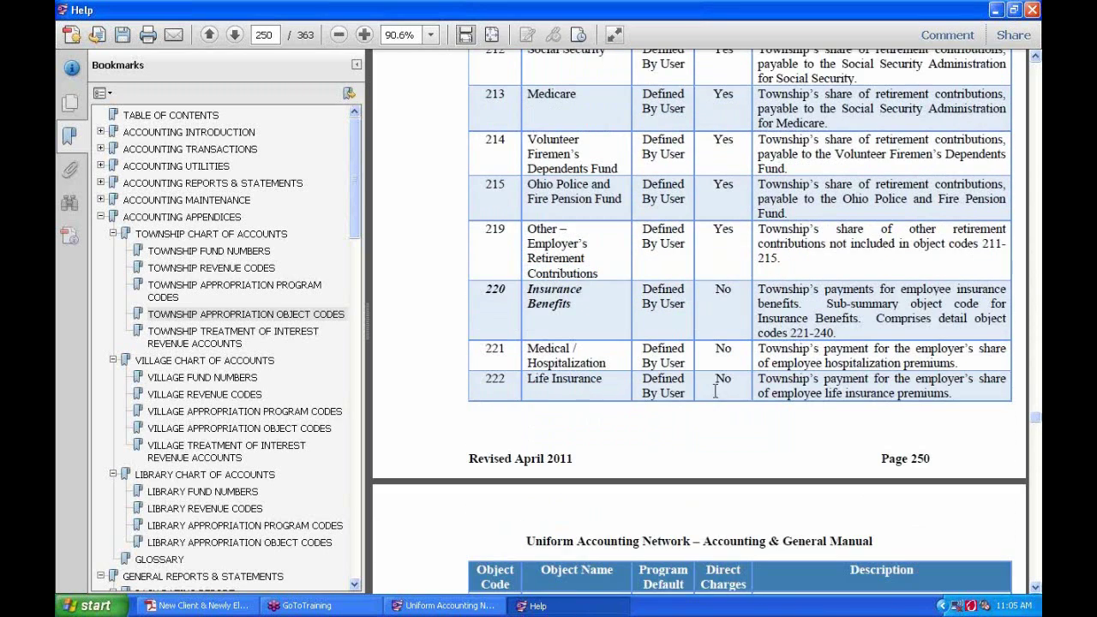
pyautogui.scroll(-2, 715, 391)
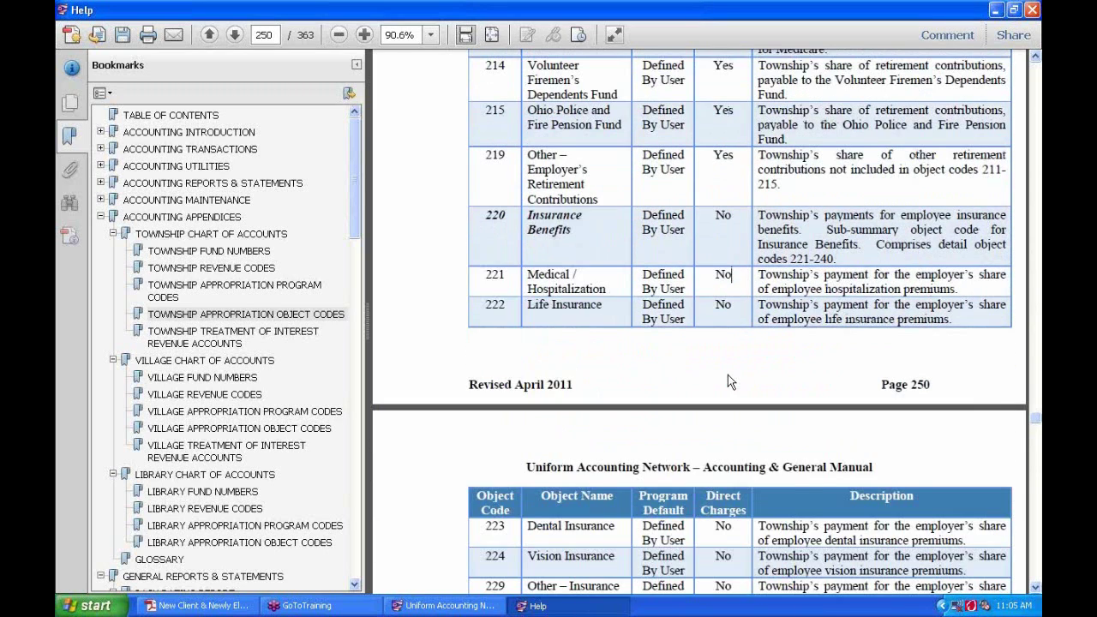
pyautogui.scroll(-10, 727, 375)
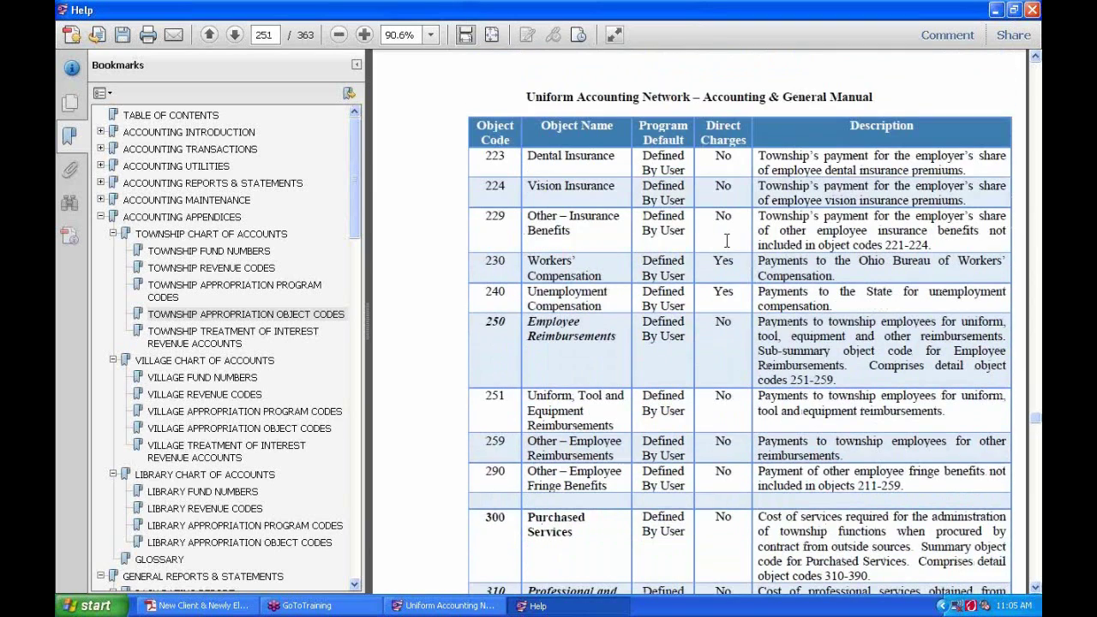
pyautogui.click(734, 260)
pyautogui.scroll(-5, 705, 289)
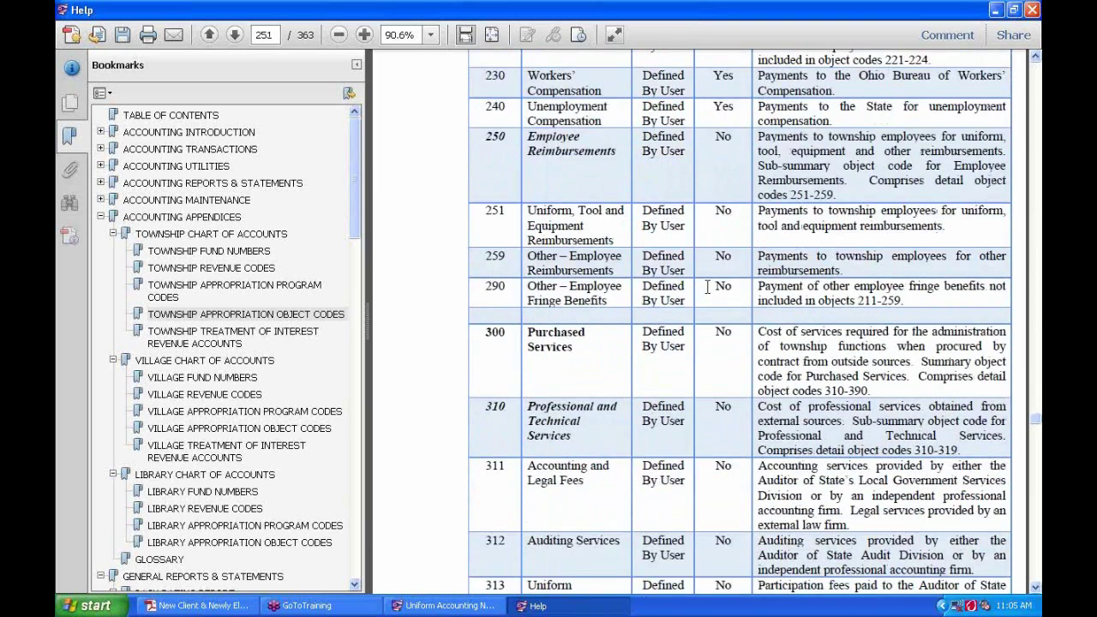
# Examine the Direct Charges column for the Purchased Services object codes, highlighting the entry for code 300
pyautogui.scroll(-4, 707, 289)
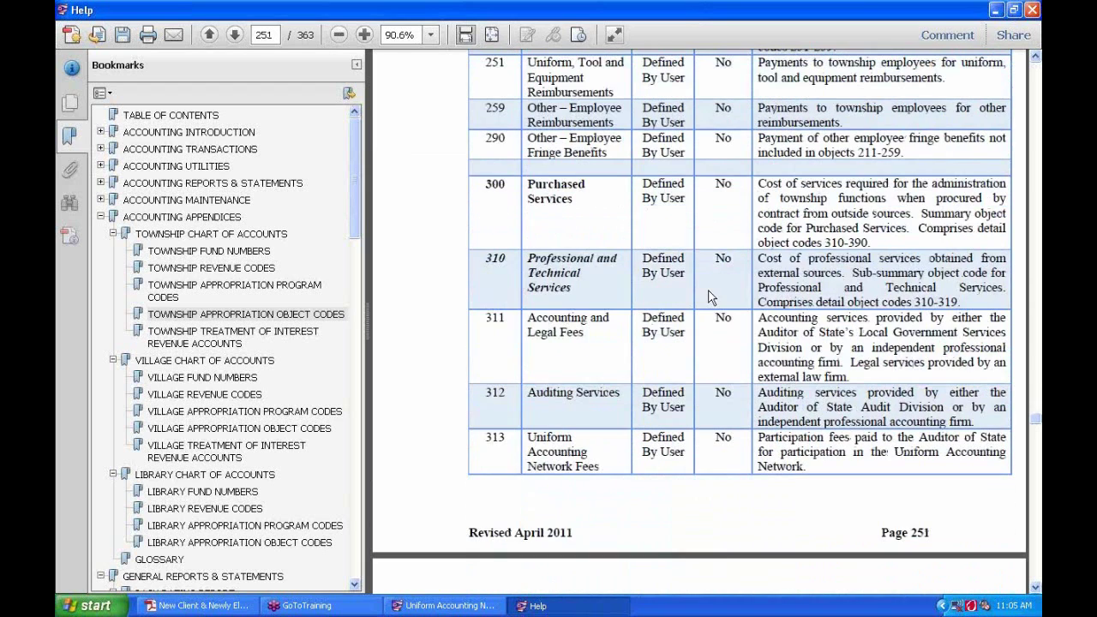
pyautogui.doubleClick(734, 183)
pyautogui.scroll(-2, 728, 353)
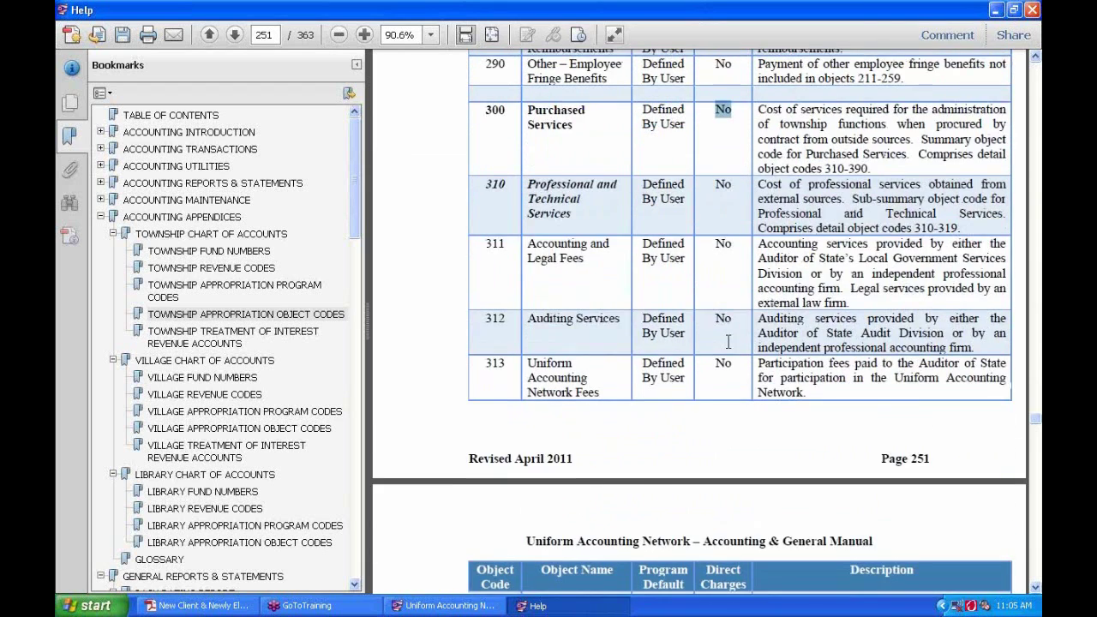
pyautogui.scroll(2, 728, 341)
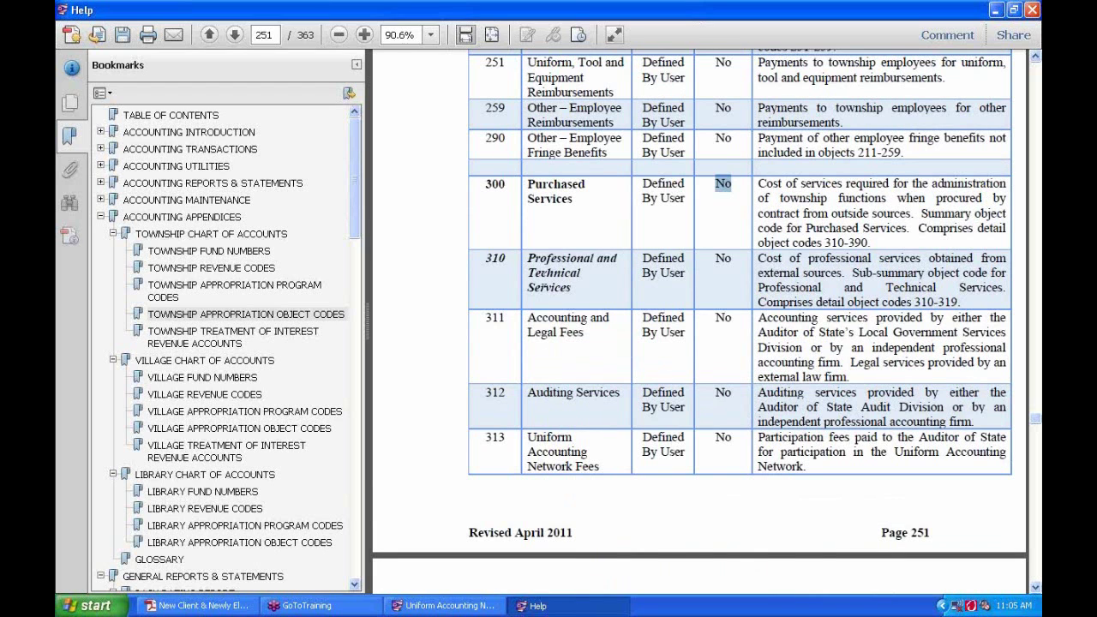
pyautogui.scroll(-10, 702, 267)
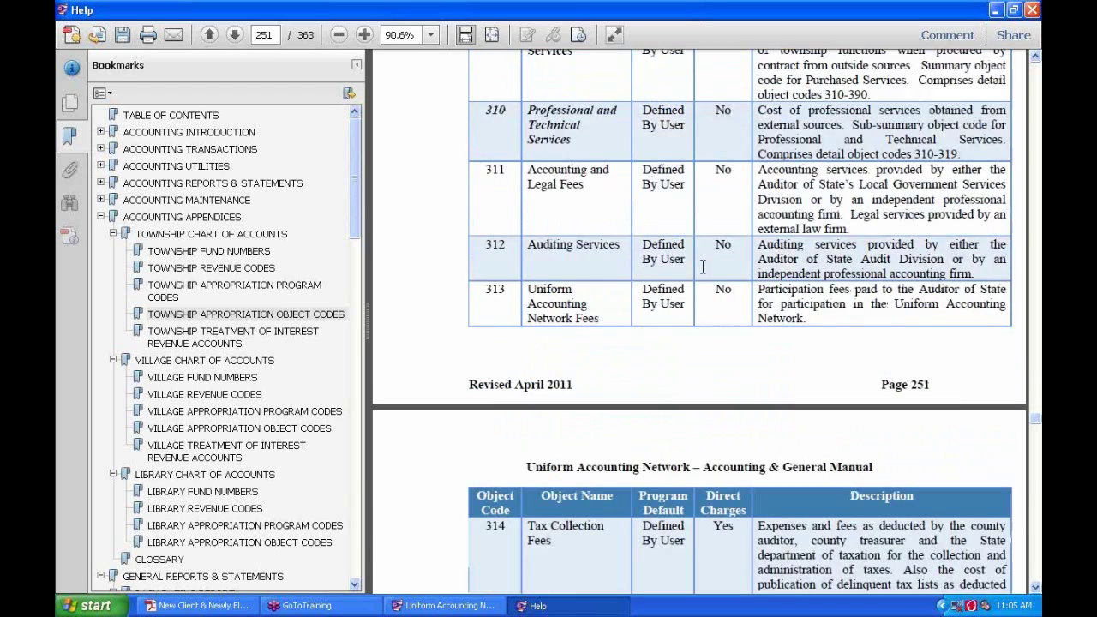
pyautogui.scroll(-10, 705, 274)
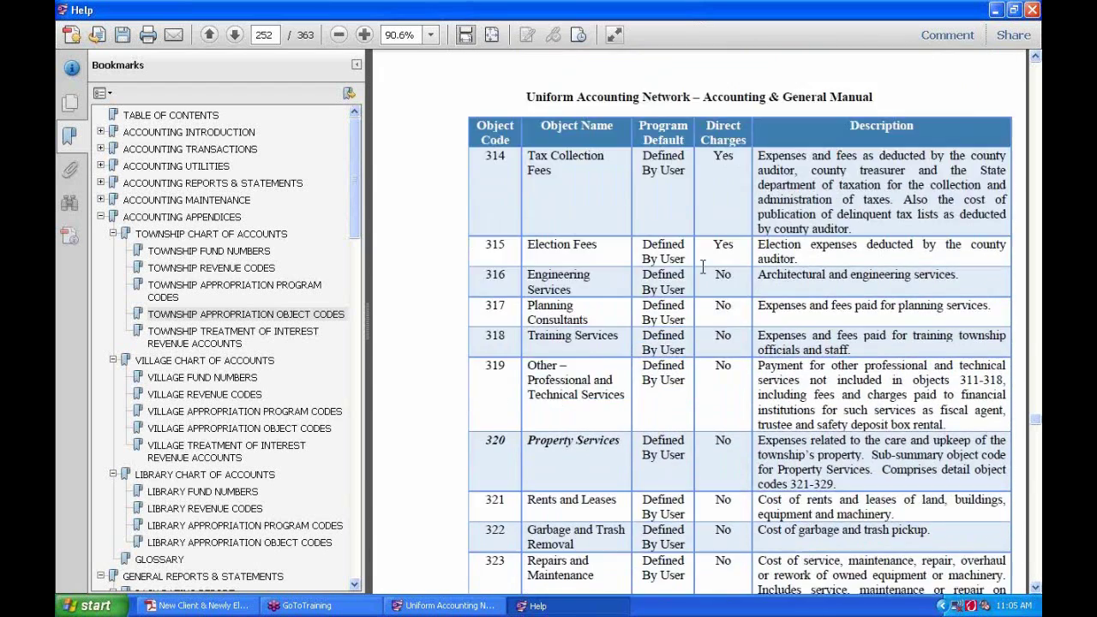
pyautogui.scroll(-9, 704, 274)
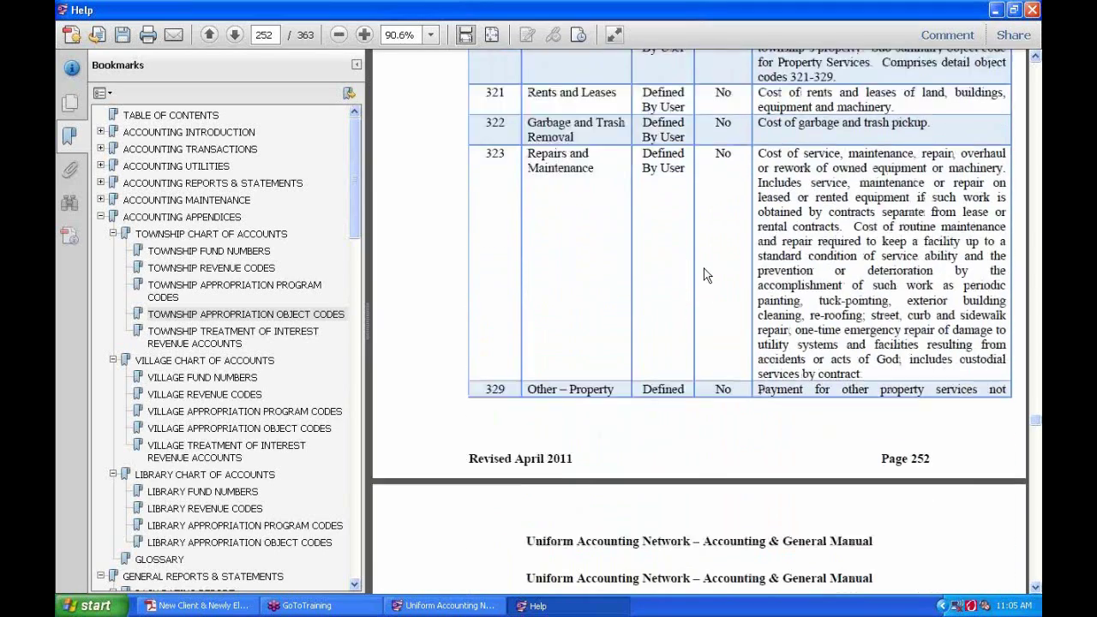
pyautogui.scroll(-6, 703, 267)
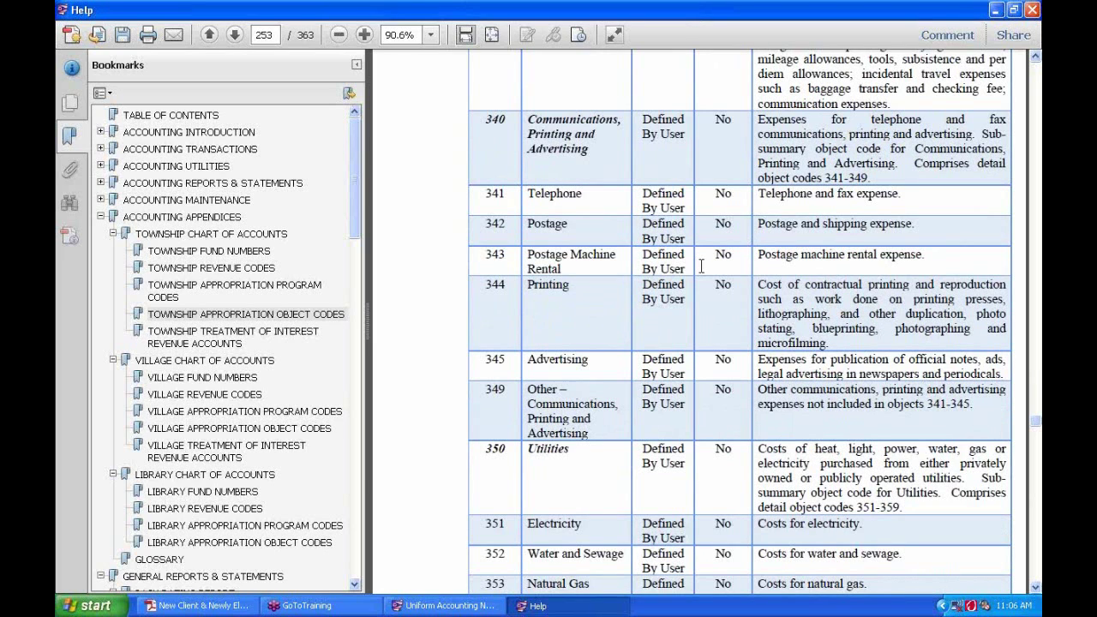
# Close the help manual, switch to the handbook, and highlight "commitment" in the purchase order overview before placing the cursor at PO Regular
pyautogui.click(1035, 10)
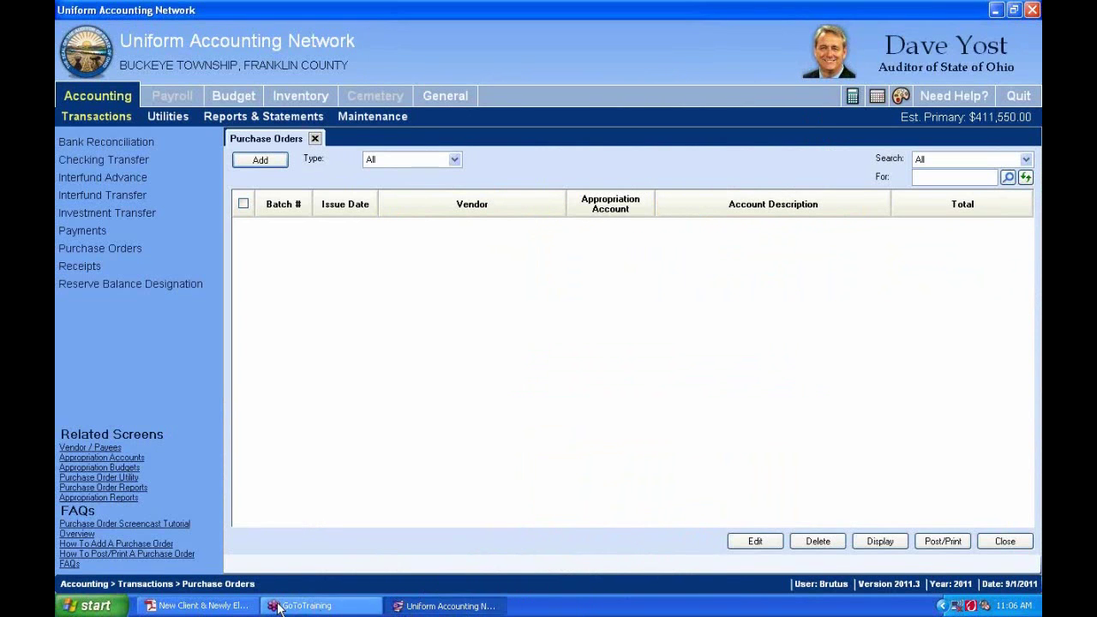
pyautogui.click(197, 606)
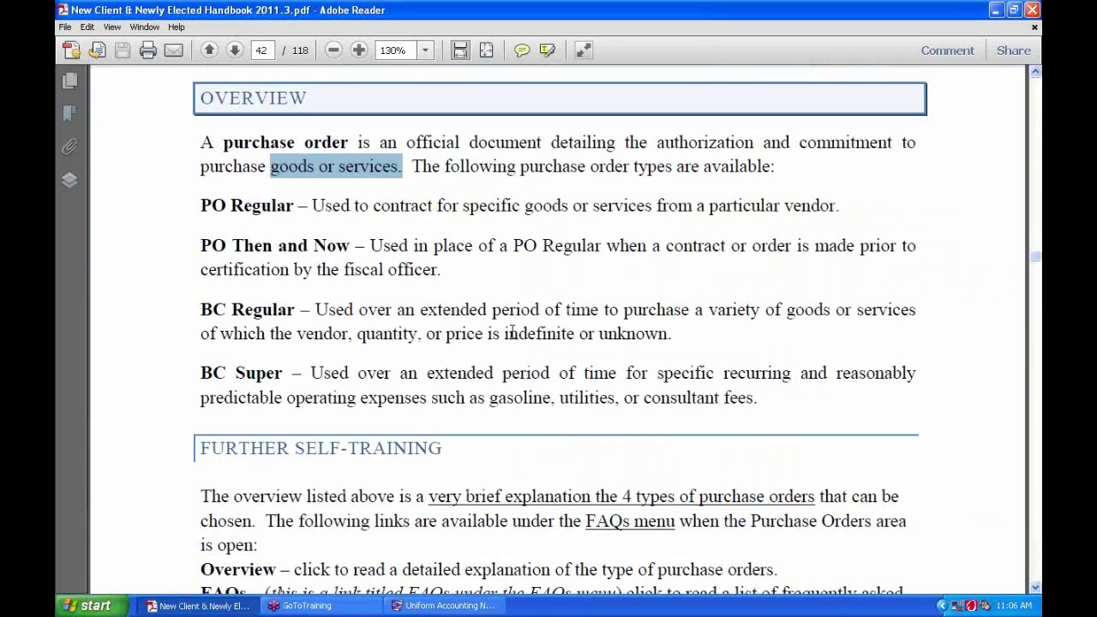
pyautogui.doubleClick(840, 142)
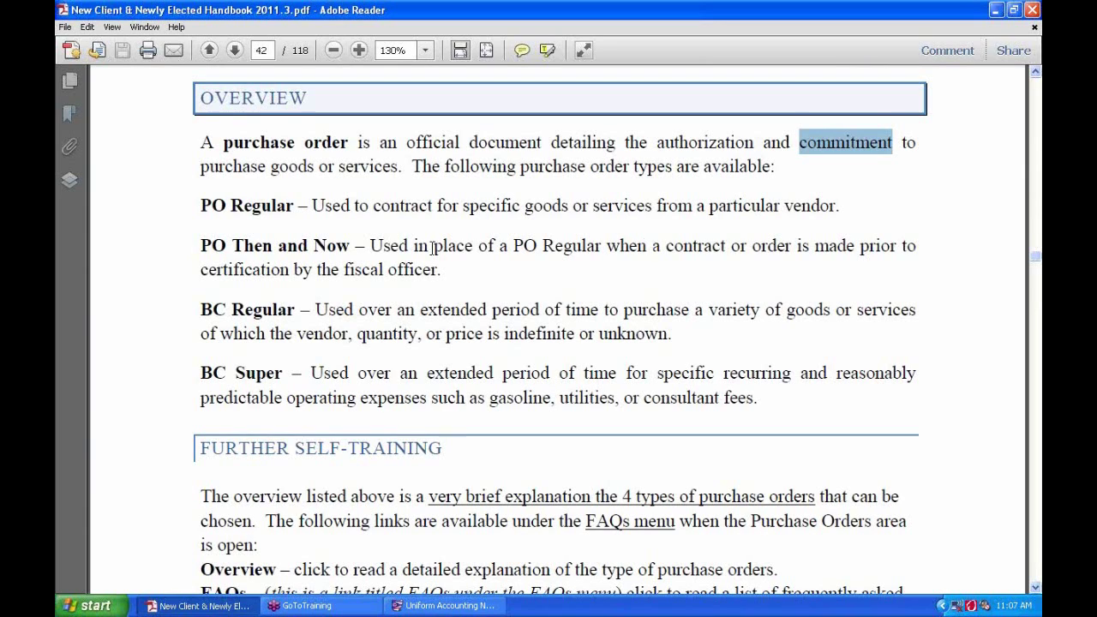
pyautogui.scroll(-1, 282, 225)
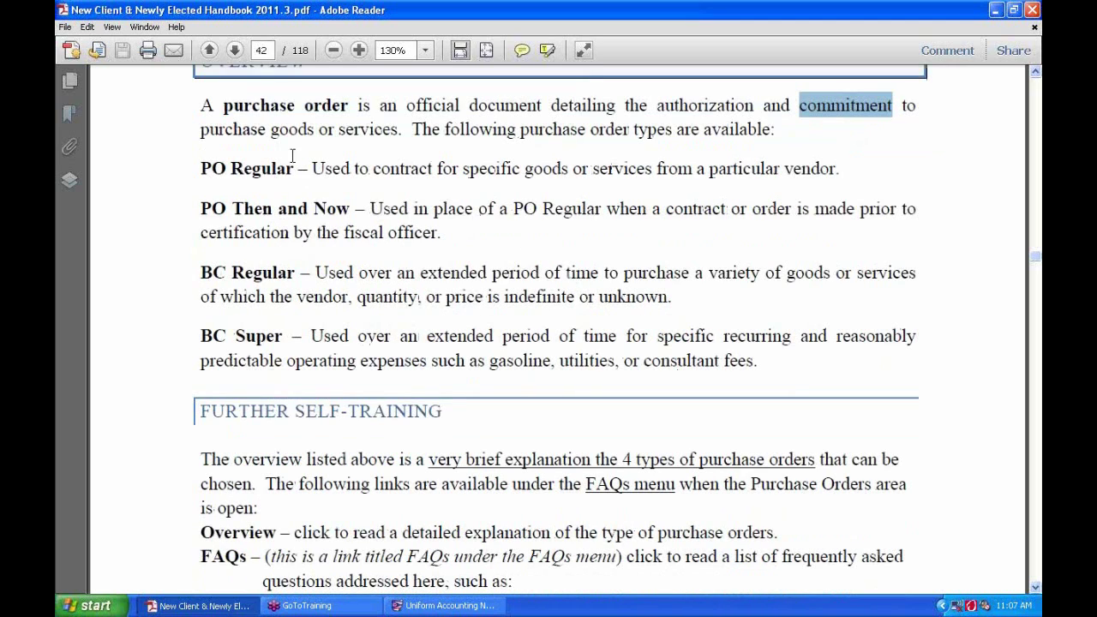
pyautogui.click(203, 168)
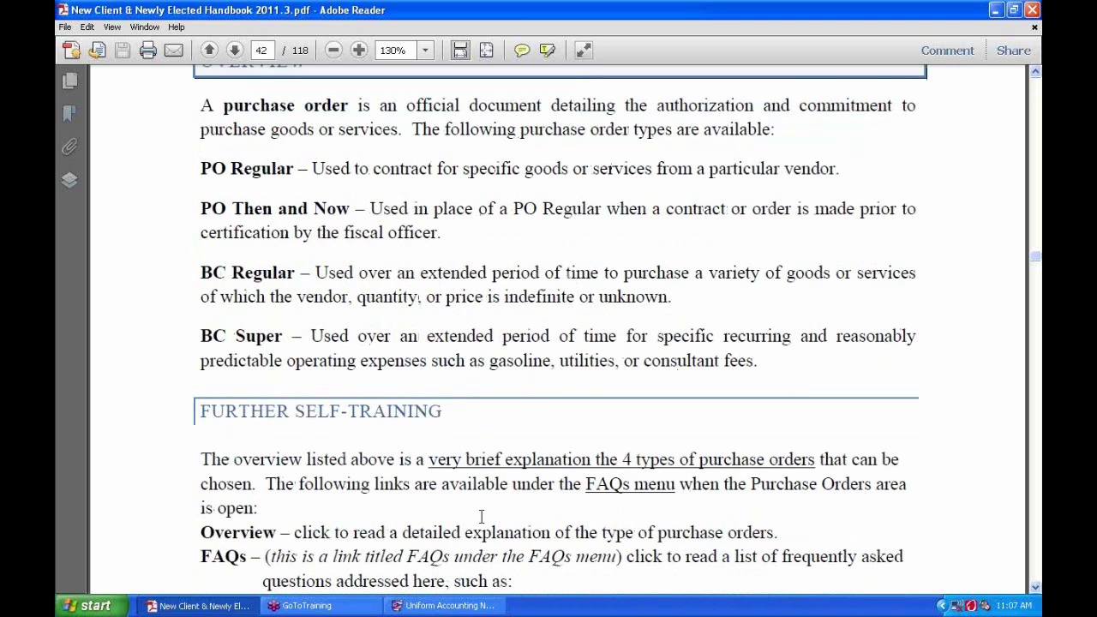
# Switch to the Uniform Accounting Network and view the purchase order types that can be added, without choosing one
pyautogui.click(446, 605)
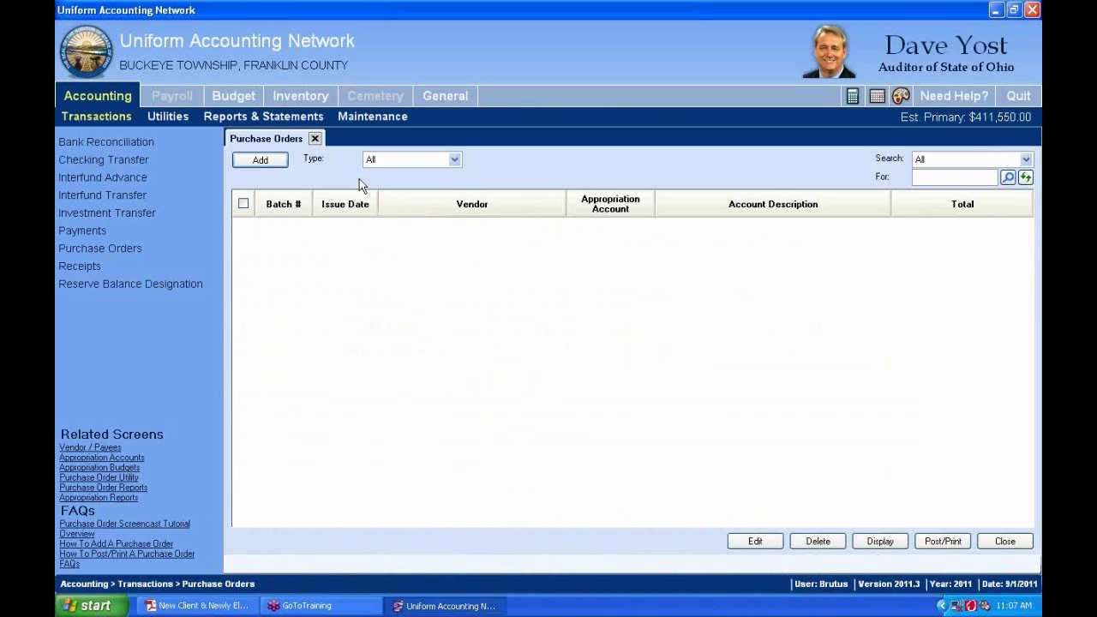
pyautogui.click(259, 161)
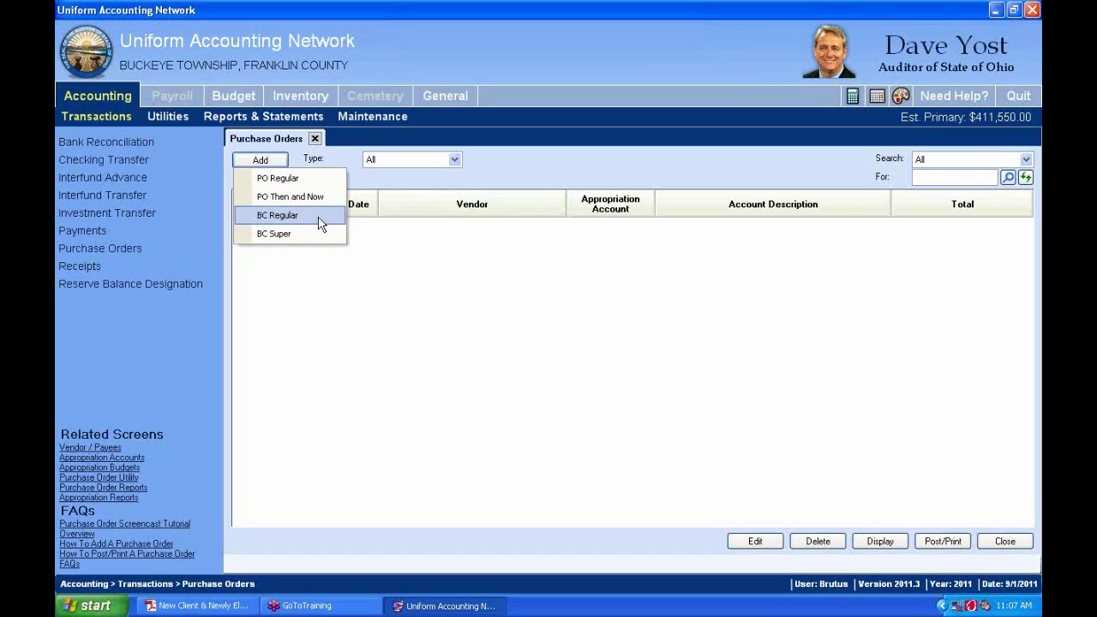
pyautogui.click(465, 182)
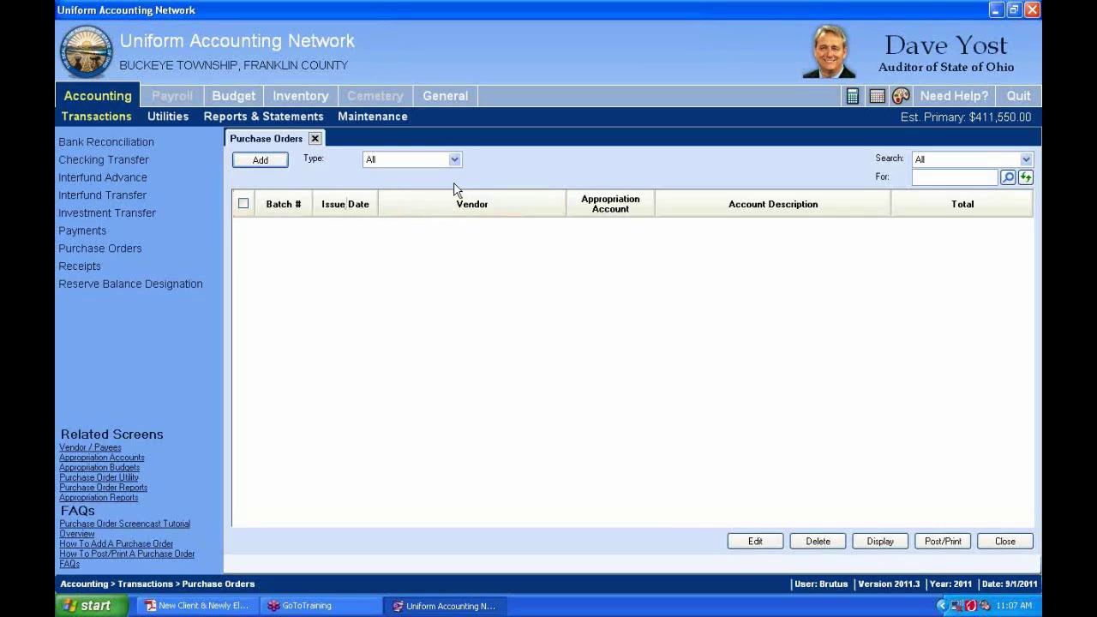
# Return to the handbook and highlight "particular vendor." under PO Regular, the PO Then and Now name, and its description
pyautogui.hotkey('alt', 'Tab')
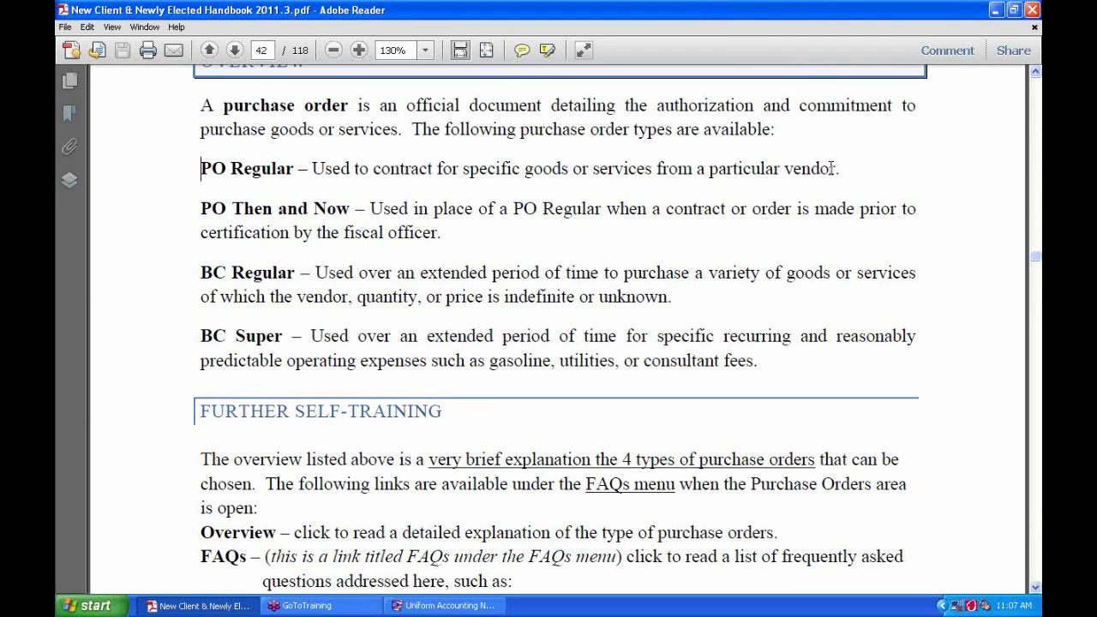
pyautogui.moveTo(834, 168); pyautogui.dragTo(711, 183)
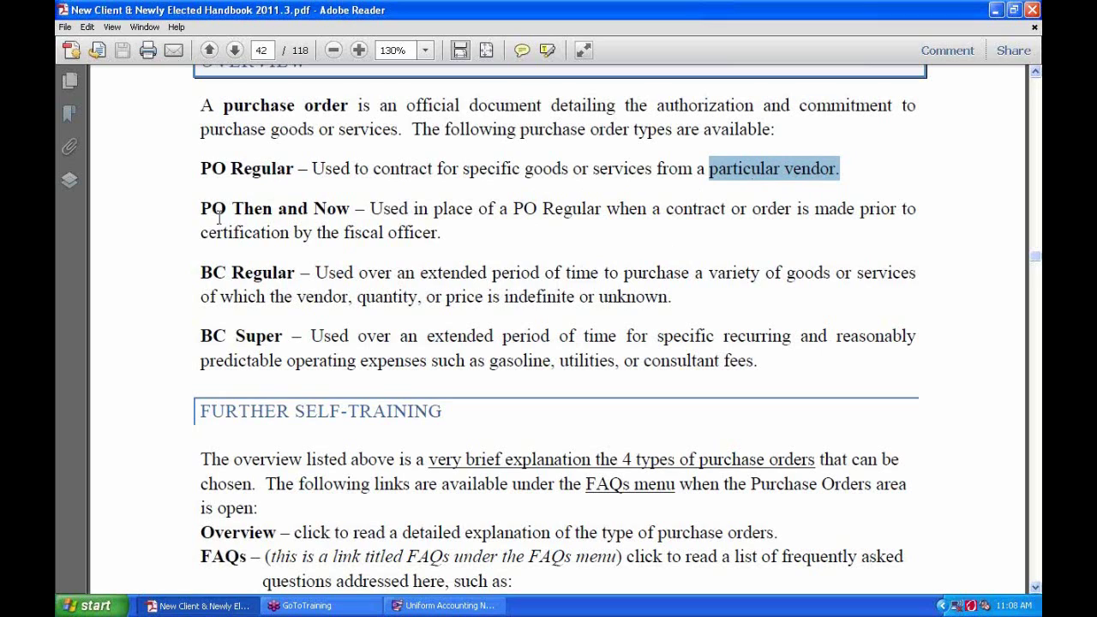
pyautogui.moveTo(200, 208); pyautogui.dragTo(325, 211)
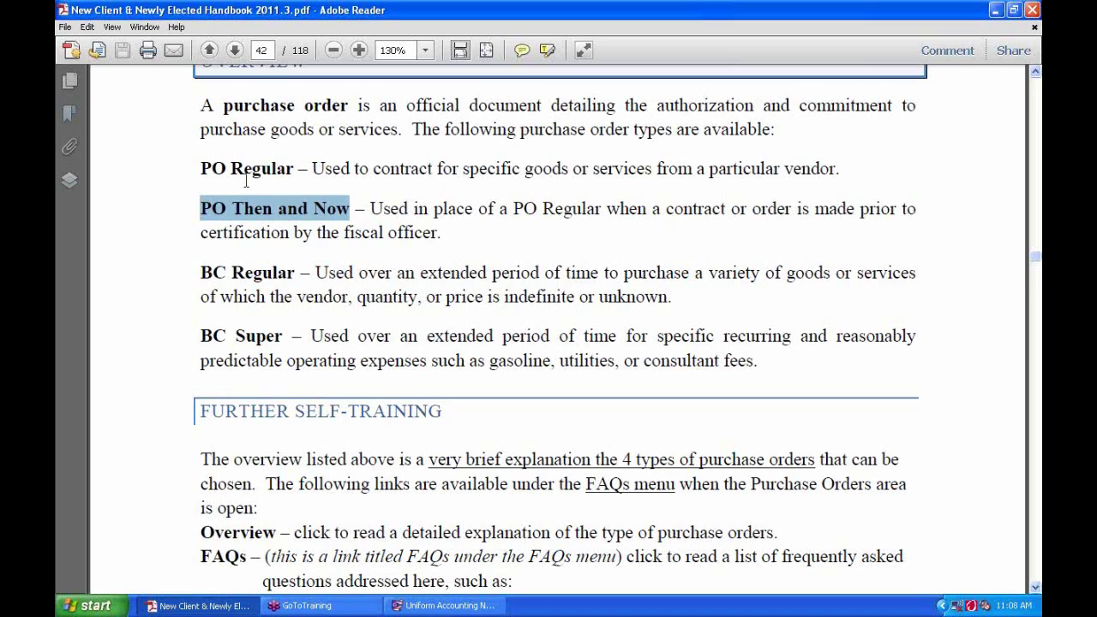
pyautogui.moveTo(441, 234); pyautogui.dragTo(438, 216)
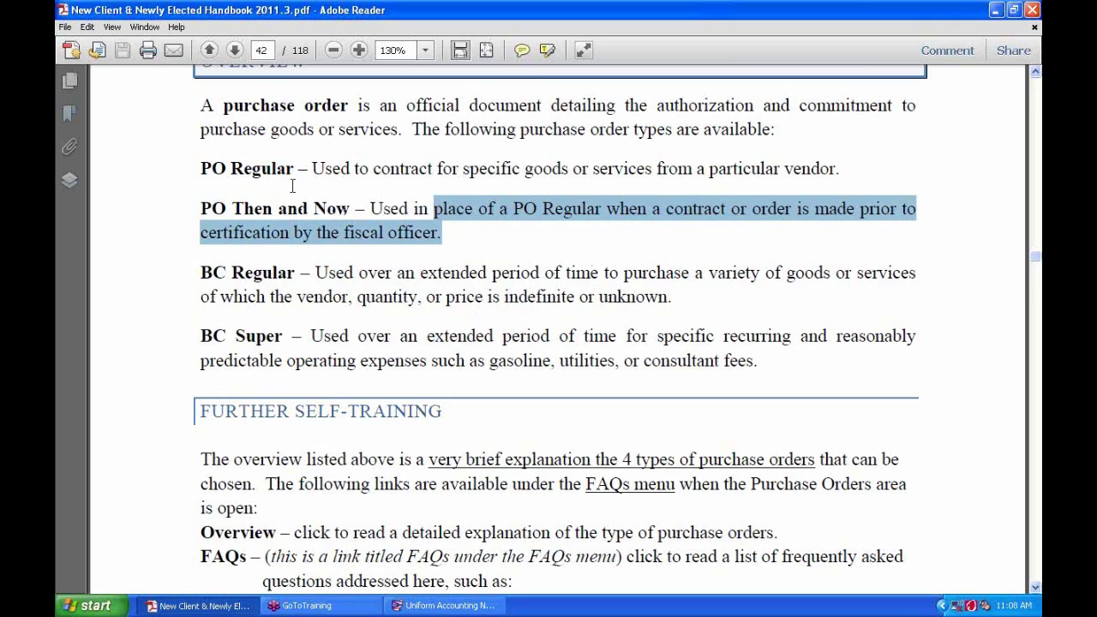
pyautogui.click(404, 232)
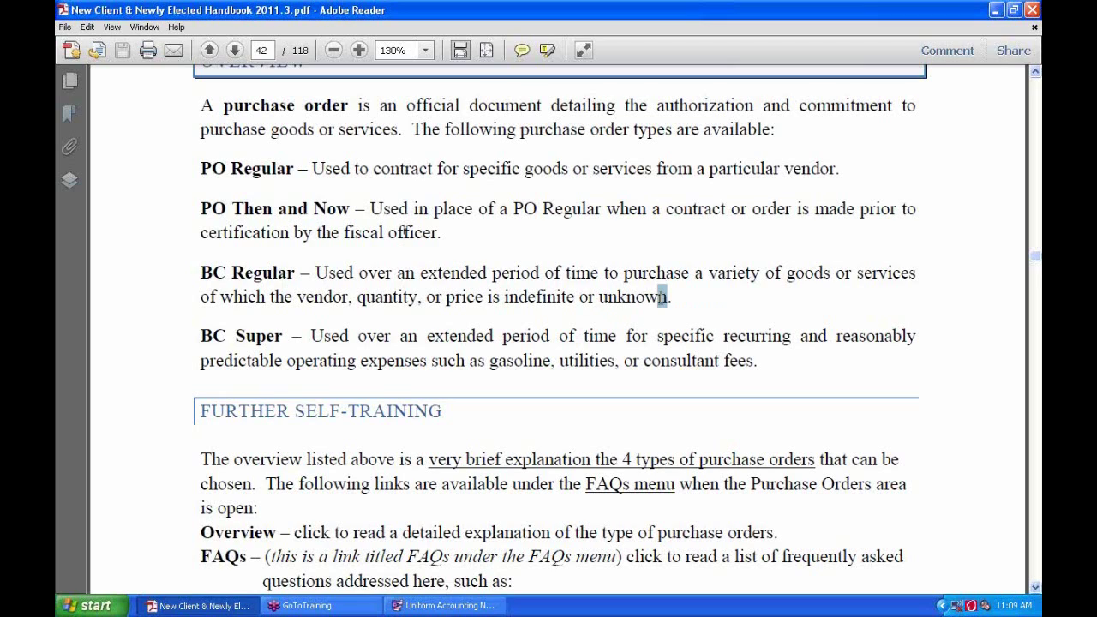
# Highlight "unknown" in the BC Regular description and read on through the BC Super description
pyautogui.moveTo(667, 297); pyautogui.dragTo(603, 297)
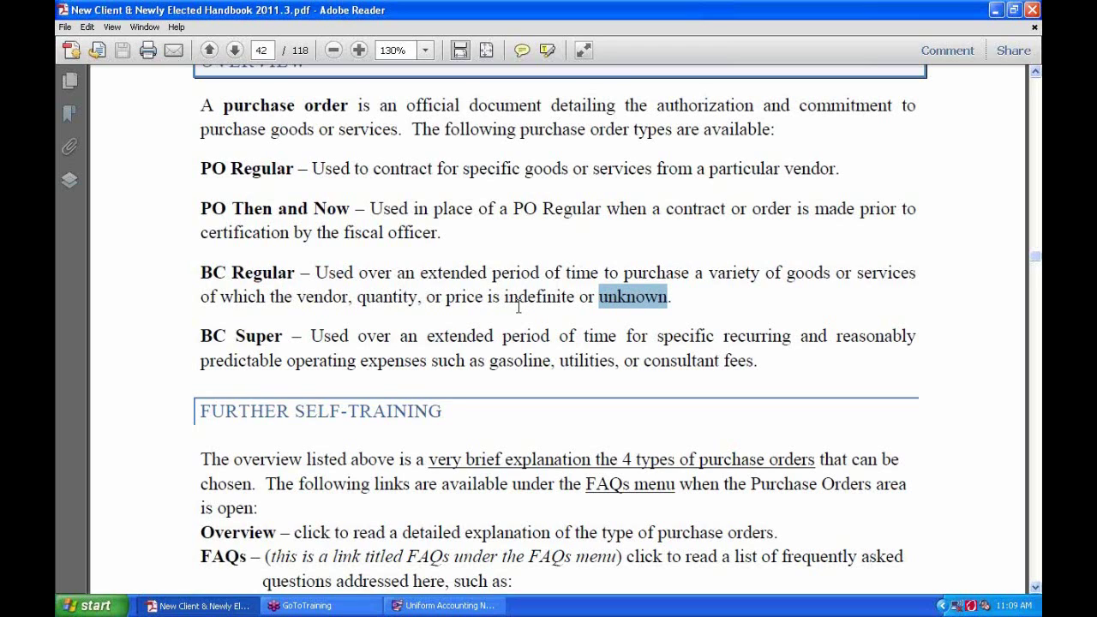
pyautogui.click(494, 351)
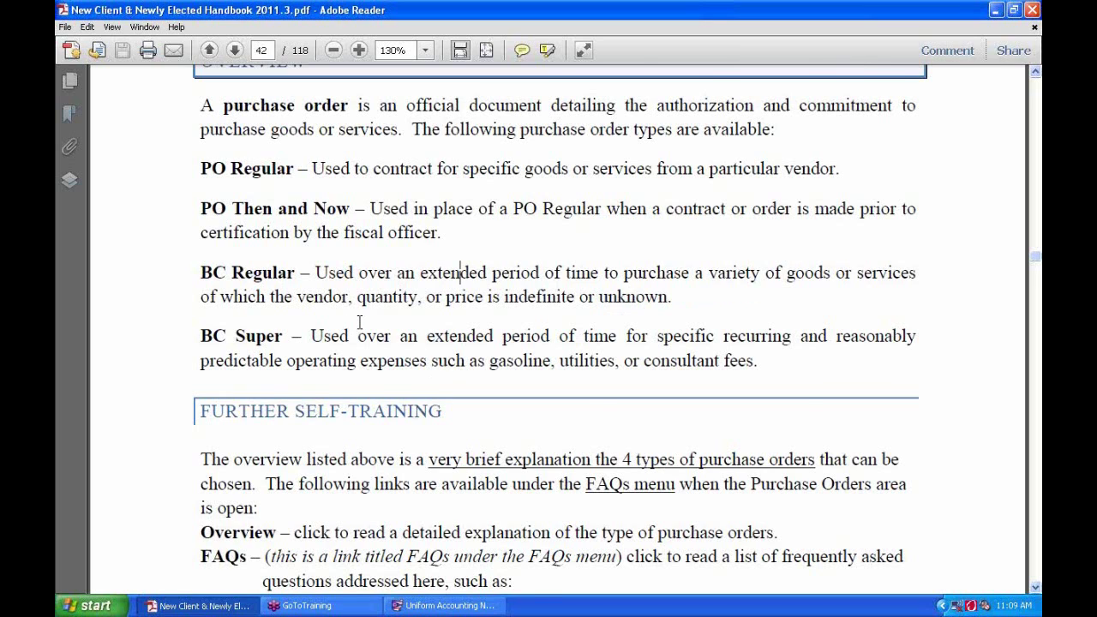
pyautogui.scroll(-1, 360, 323)
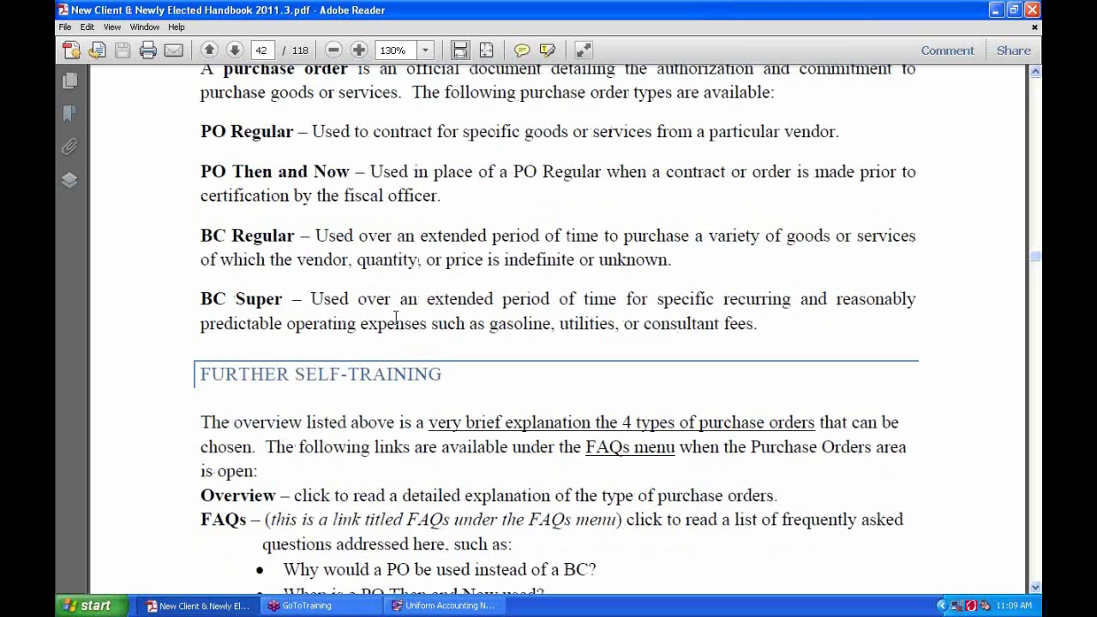
pyautogui.click(309, 300)
pyautogui.scroll(-2, 667, 307)
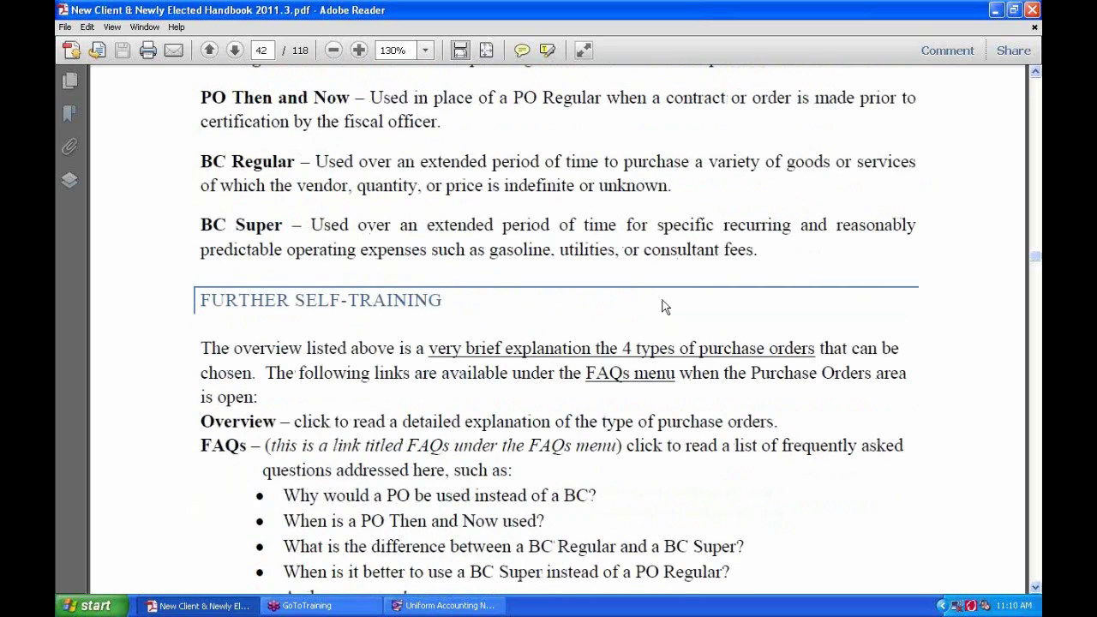
# Go to the handbook's Further Self-Training section and highlight the phrase "FAQs menu"
pyautogui.scroll(-2, 662, 306)
pyautogui.scroll(-2, 465, 285)
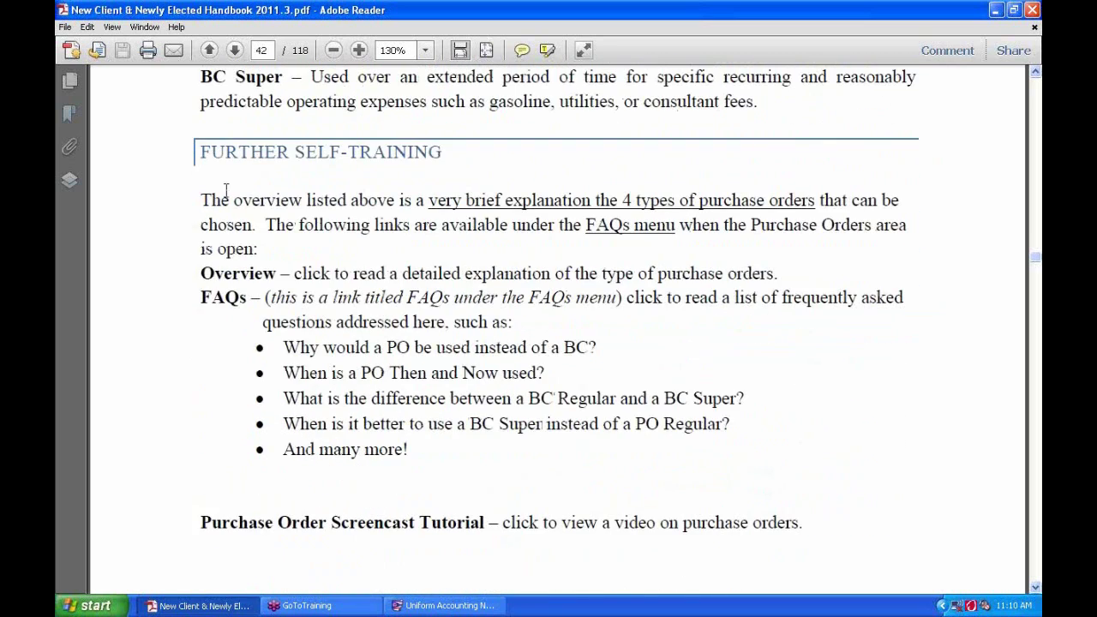
pyautogui.click(404, 153)
pyautogui.click(688, 199)
pyautogui.scroll(-2, 621, 223)
pyautogui.moveTo(588, 154); pyautogui.dragTo(677, 154)
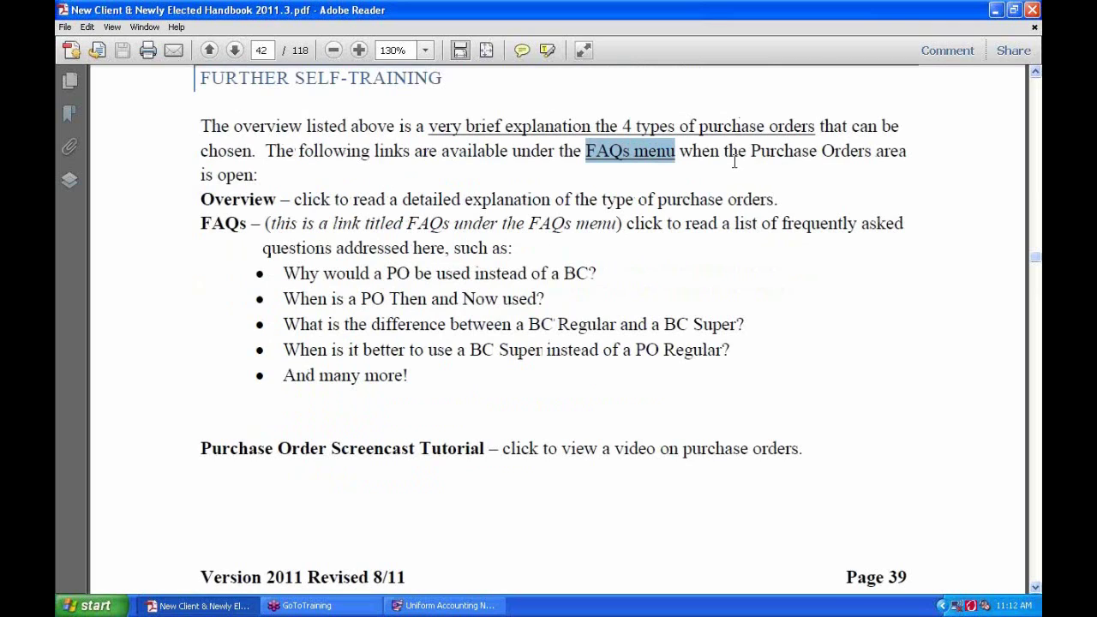
# Highlight the "FAQs" label in the self-training list and read the sample questions beneath it
pyautogui.moveTo(275, 202); pyautogui.dragTo(190, 224)
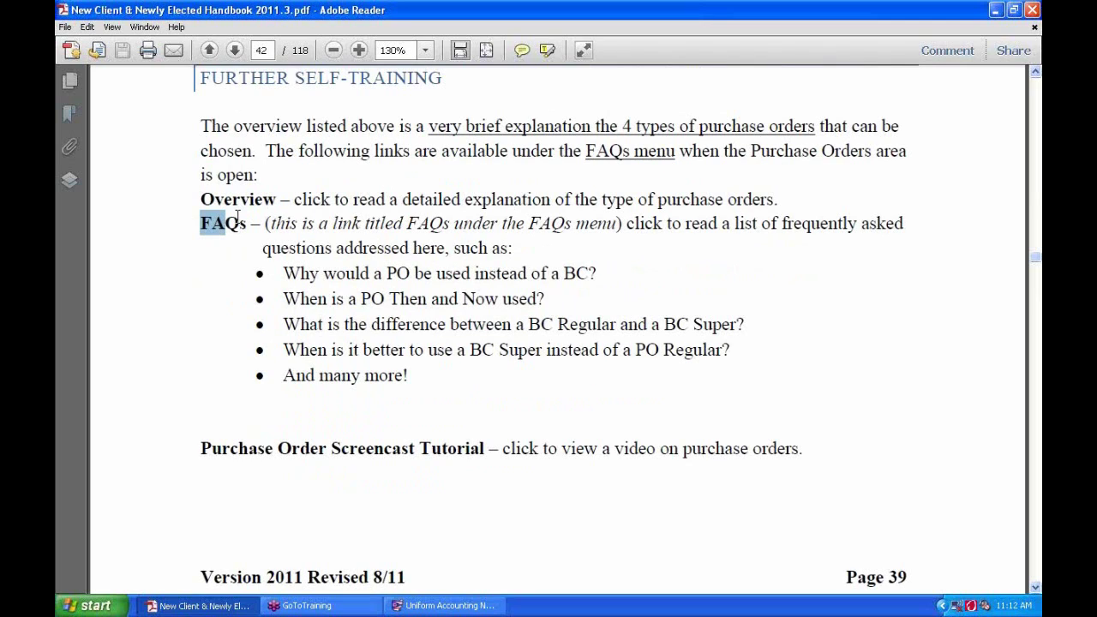
pyautogui.doubleClick(231, 224)
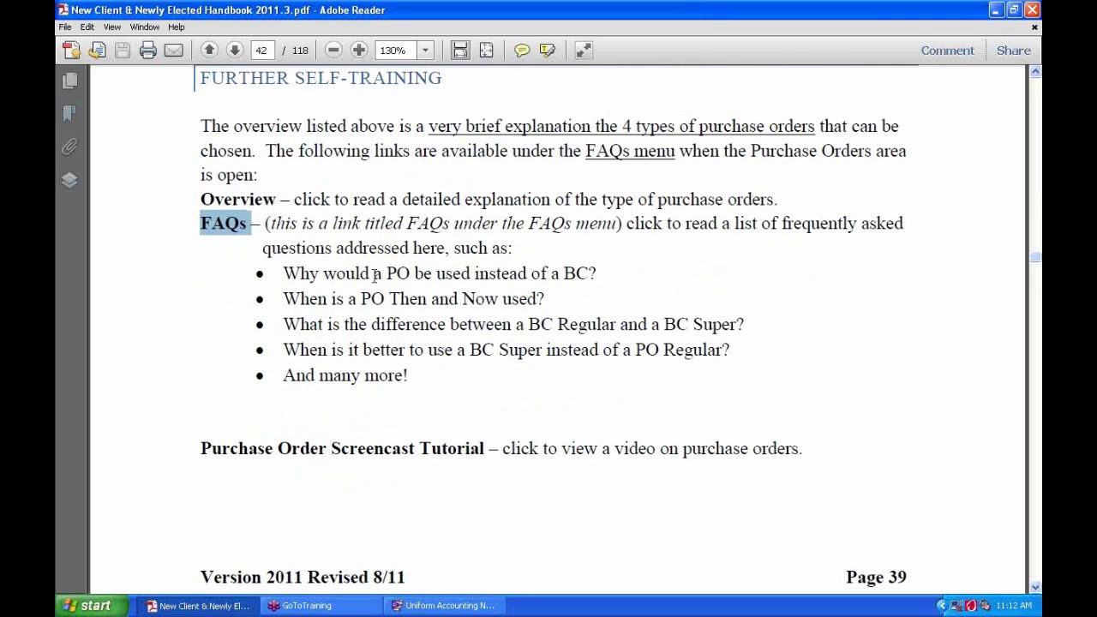
pyautogui.click(319, 272)
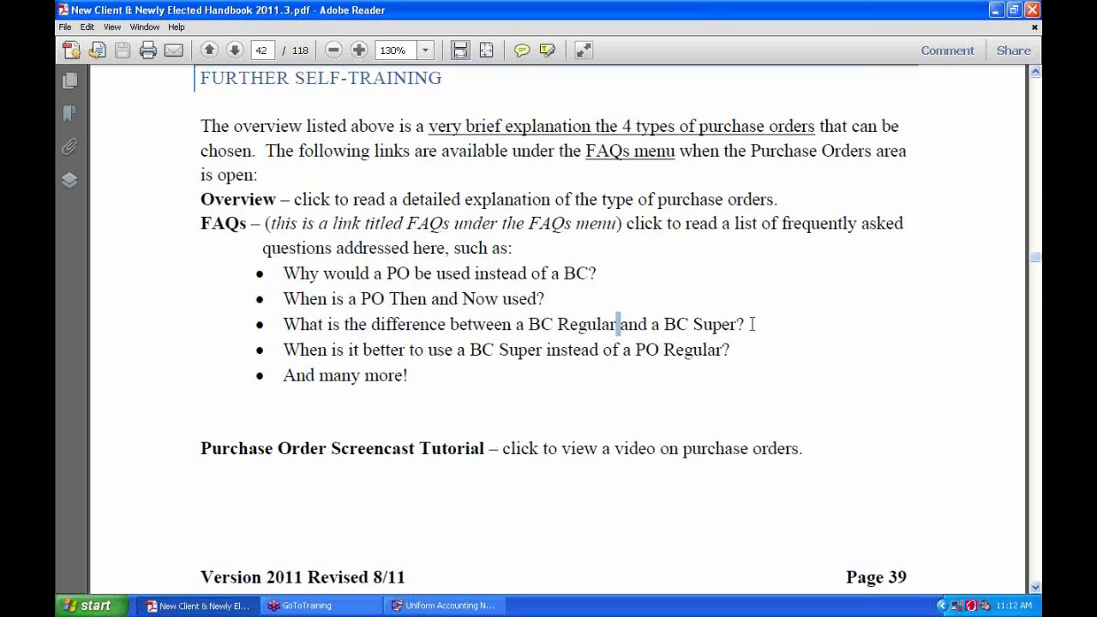
pyautogui.scroll(3, 616, 309)
pyautogui.scroll(2, 620, 304)
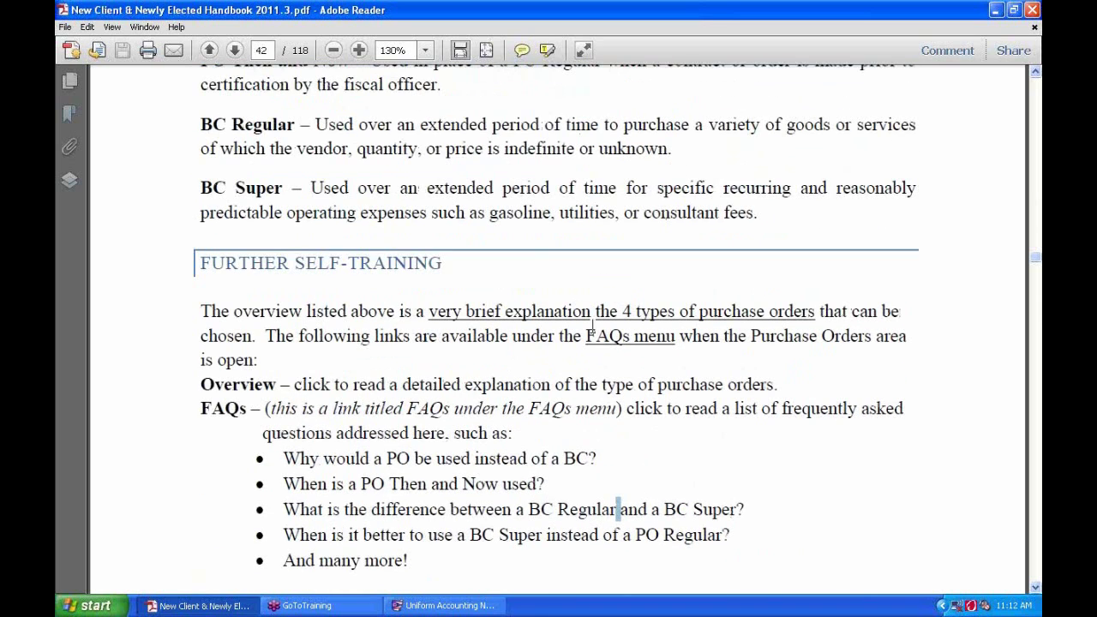
pyautogui.scroll(-5, 596, 322)
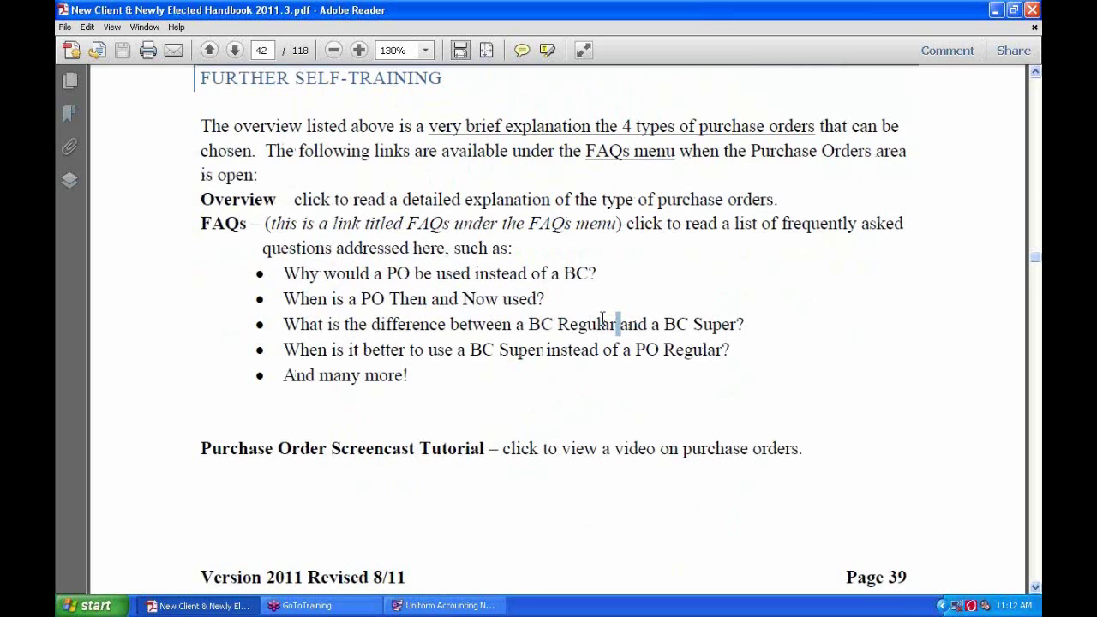
# Switch to Uniform Accounting Network, open the Purchase Orders FAQs help page in full view, skim its questions and answers, and close it
pyautogui.click(444, 605)
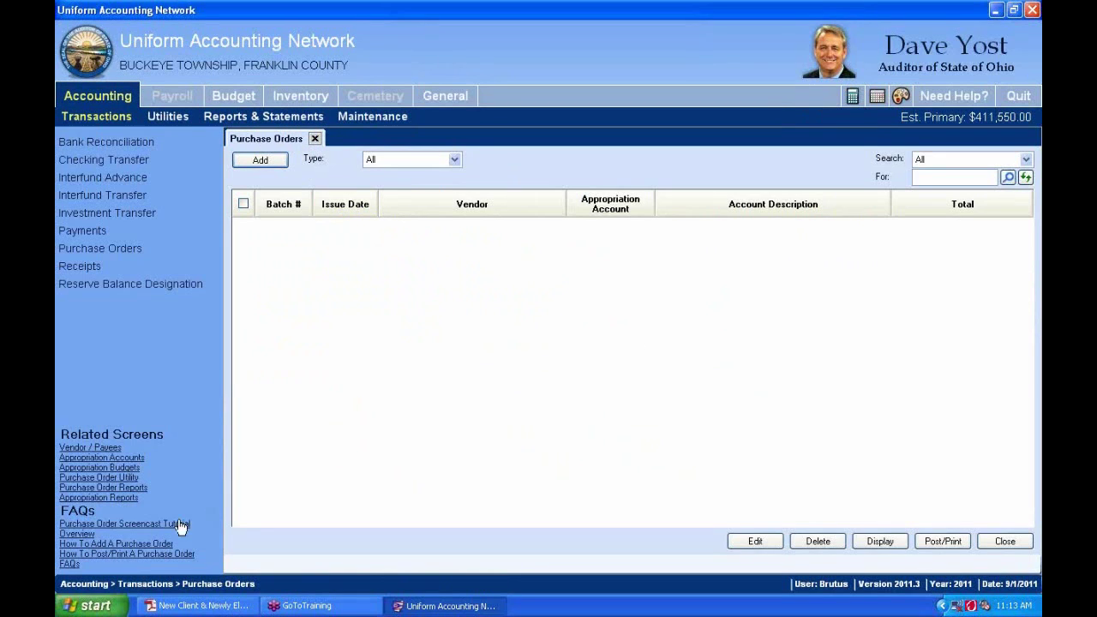
pyautogui.click(69, 564)
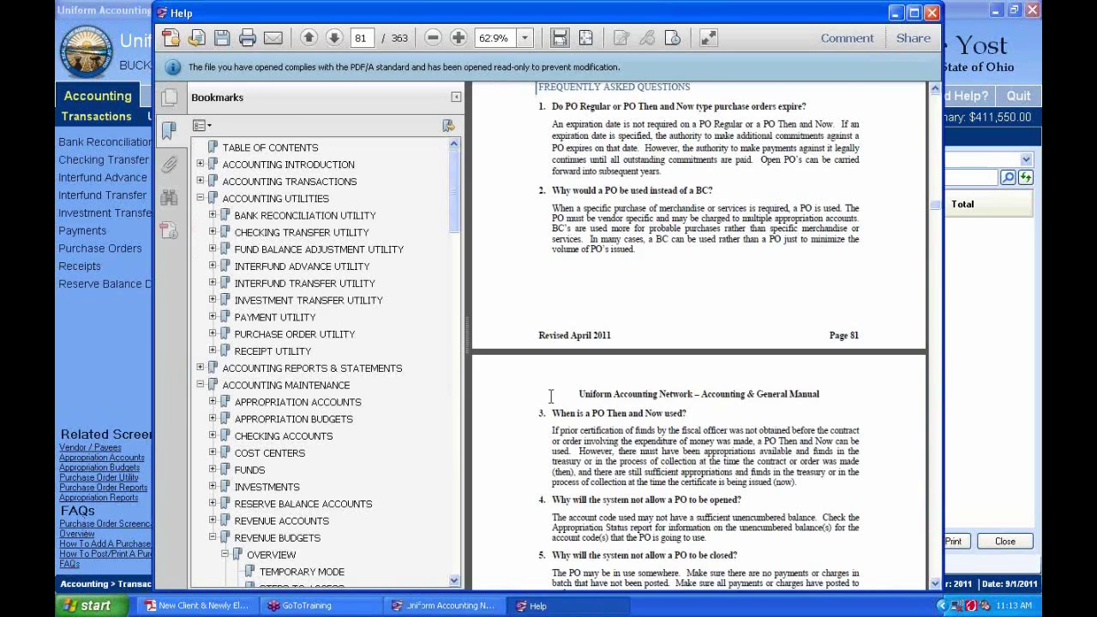
pyautogui.click(914, 13)
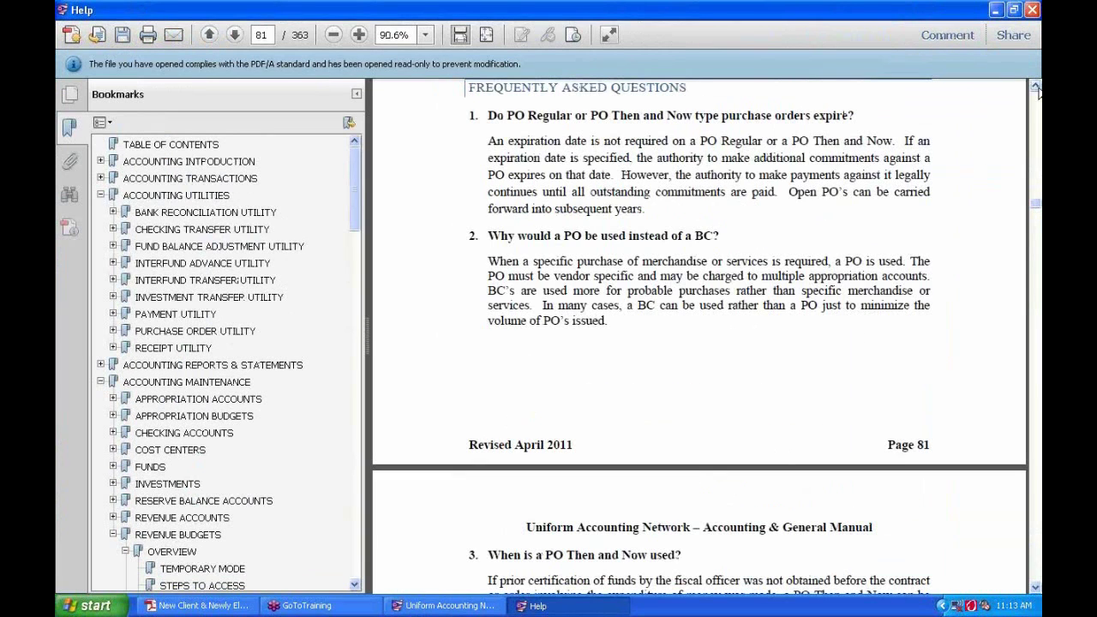
pyautogui.scroll(-15, 666, 306)
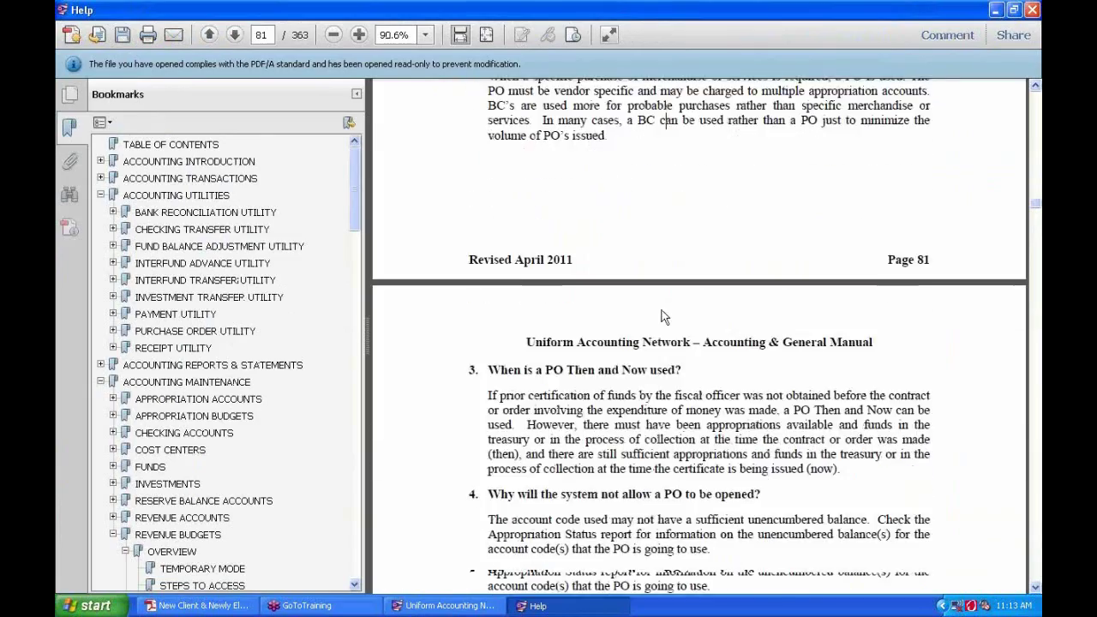
pyautogui.scroll(-15, 656, 308)
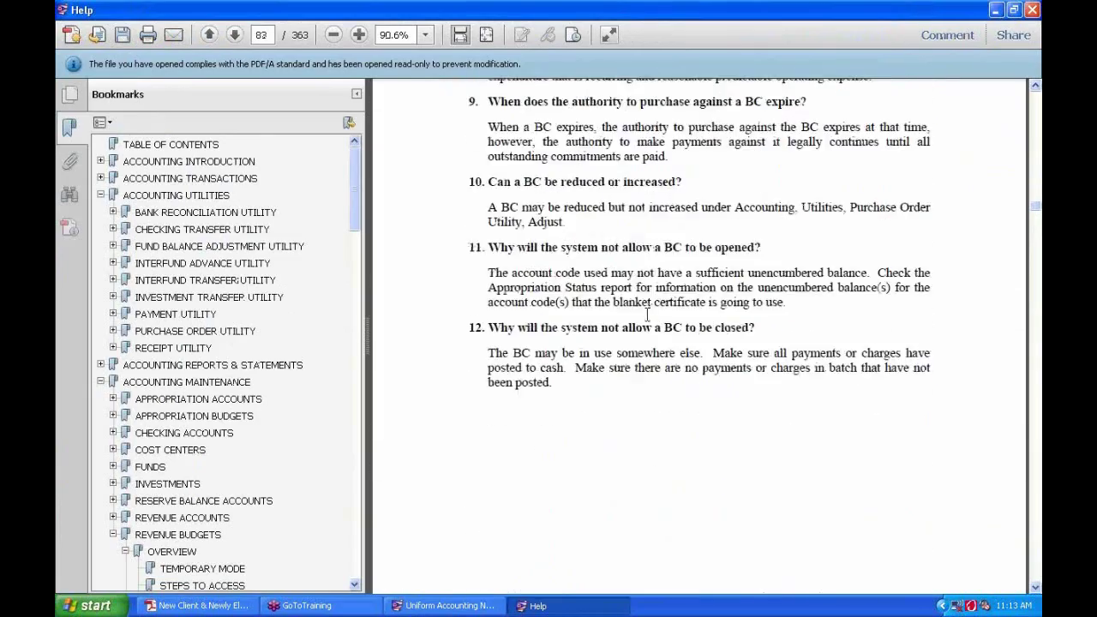
pyautogui.scroll(10, 650, 308)
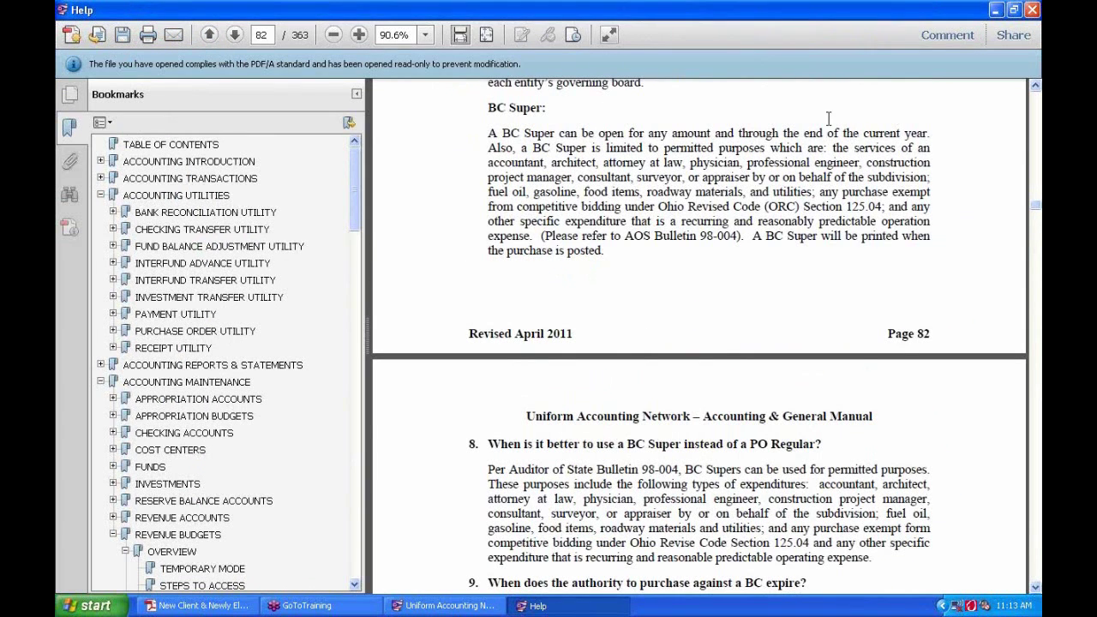
pyautogui.click(1034, 11)
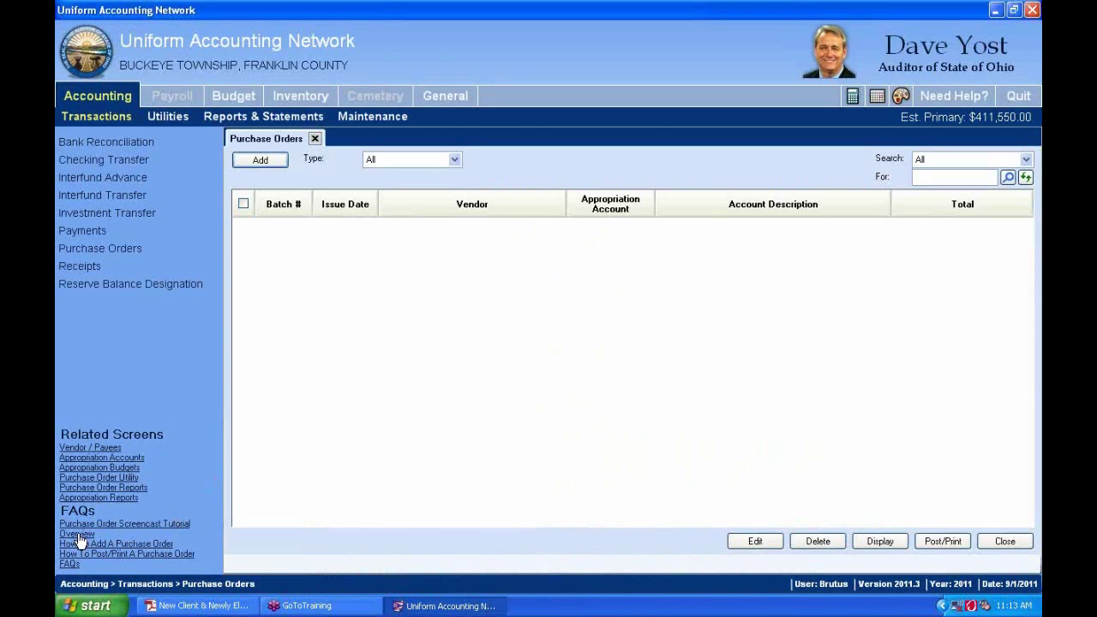
# Open the Purchase Orders Overview help page, skim through to the Data Requirements section, and close the help
pyautogui.click(81, 534)
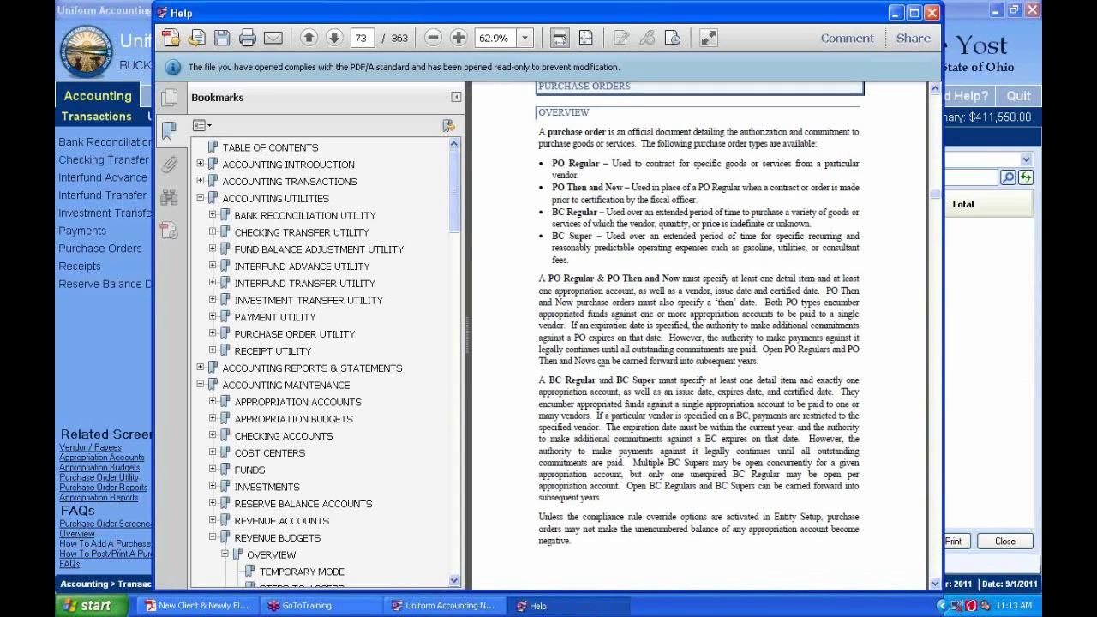
pyautogui.scroll(-10, 602, 374)
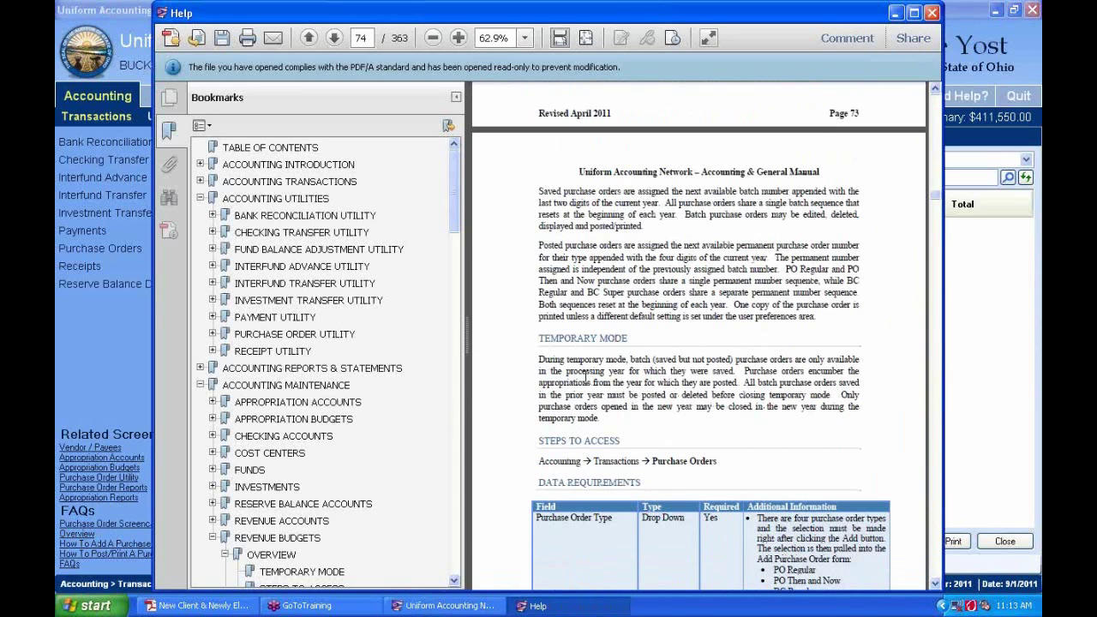
pyautogui.click(932, 12)
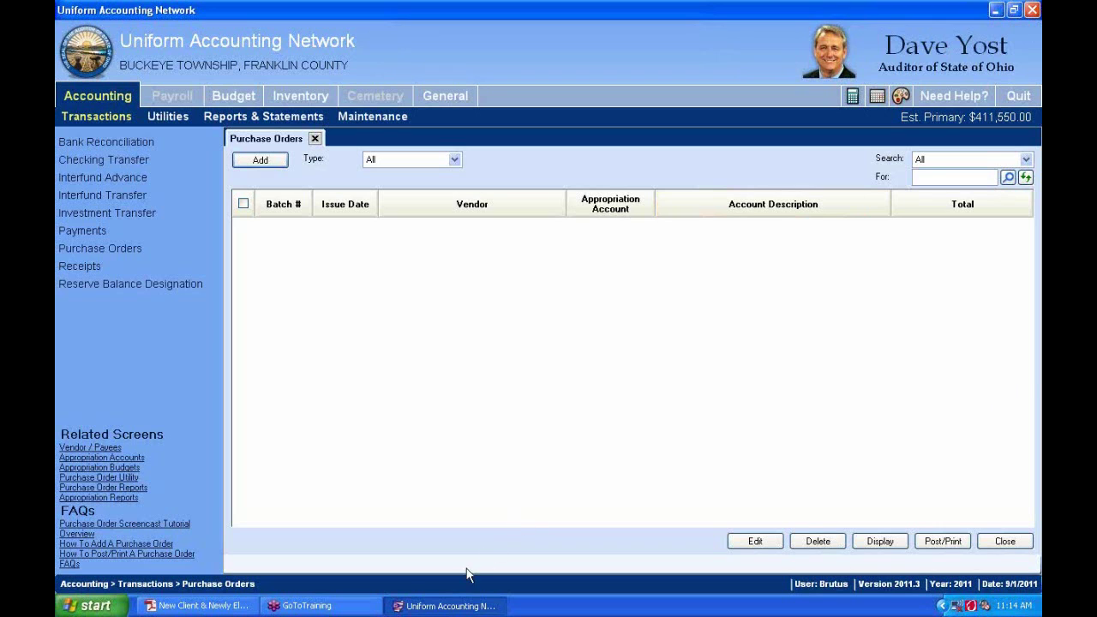
# Return to the handbook in Adobe Reader and point out the Purchase Order Screencast Tutorial entry under Further Self-Training
pyautogui.click(199, 606)
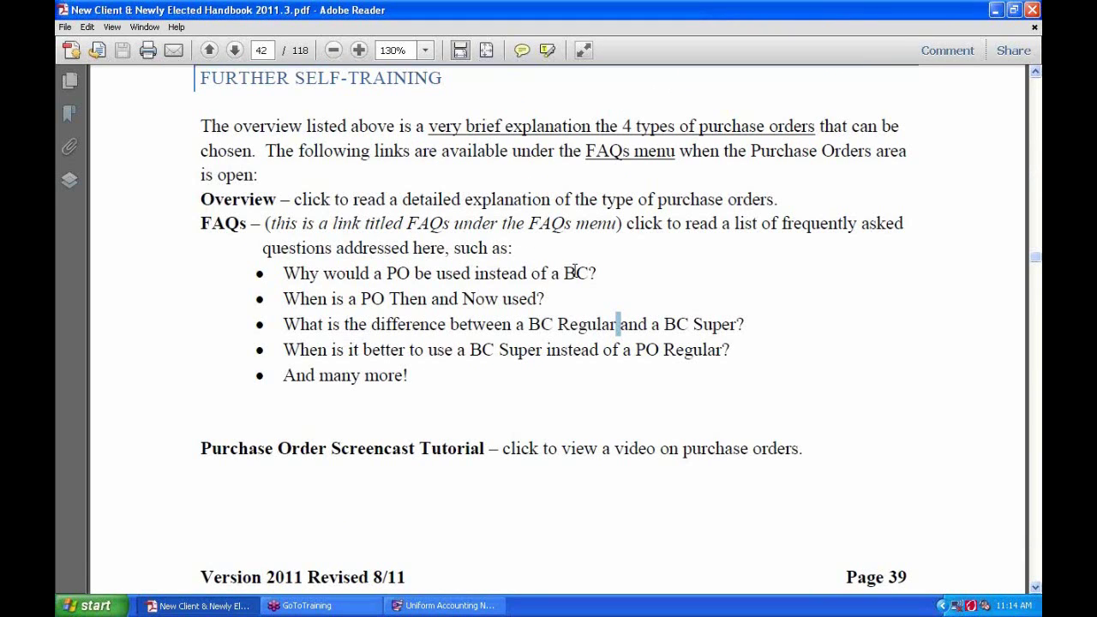
pyautogui.click(327, 448)
pyautogui.scroll(3, 403, 343)
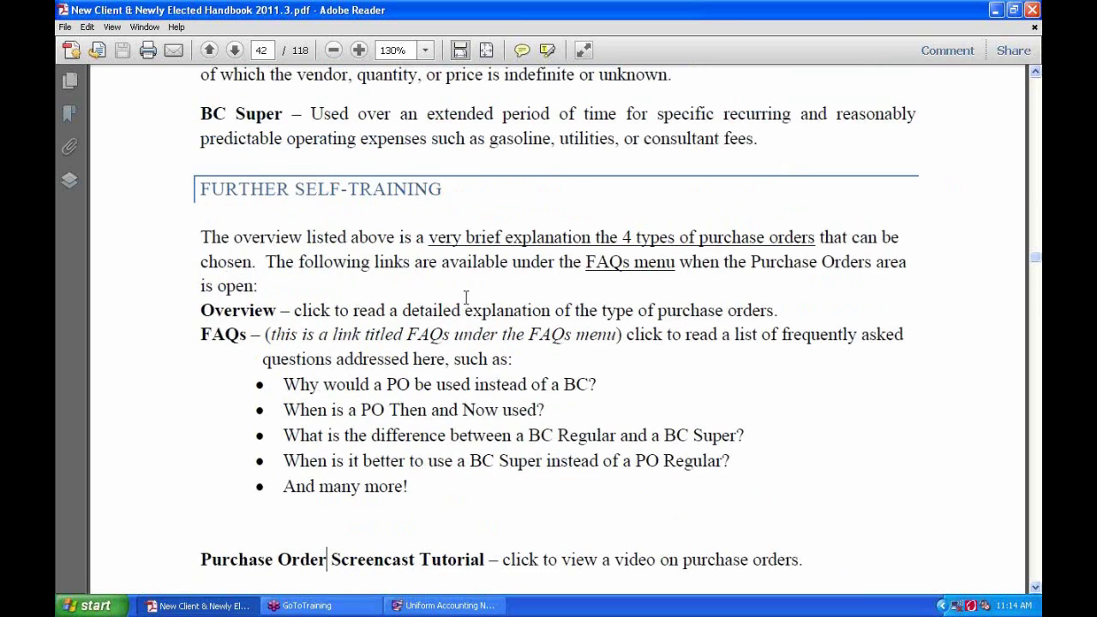
pyautogui.scroll(-1, 459, 298)
pyautogui.scroll(-2, 459, 298)
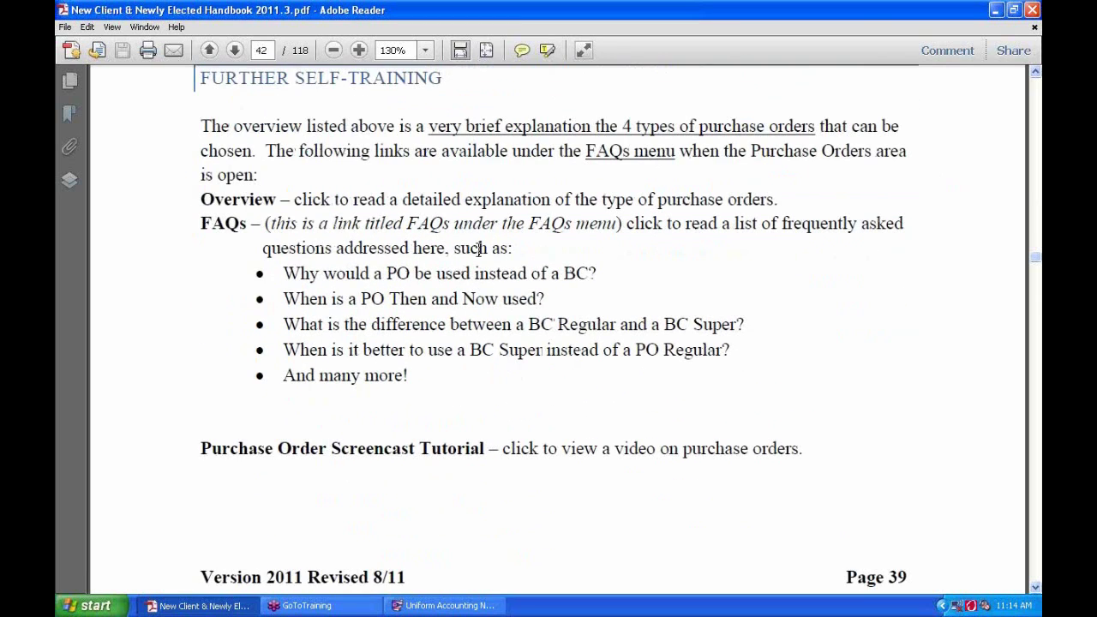
# Read through the handbook's Guided Exercises, from Exercise 1: Adding a Purchase Order to Exercise 2: Demonstration of Different Types
pyautogui.scroll(-5, 477, 249)
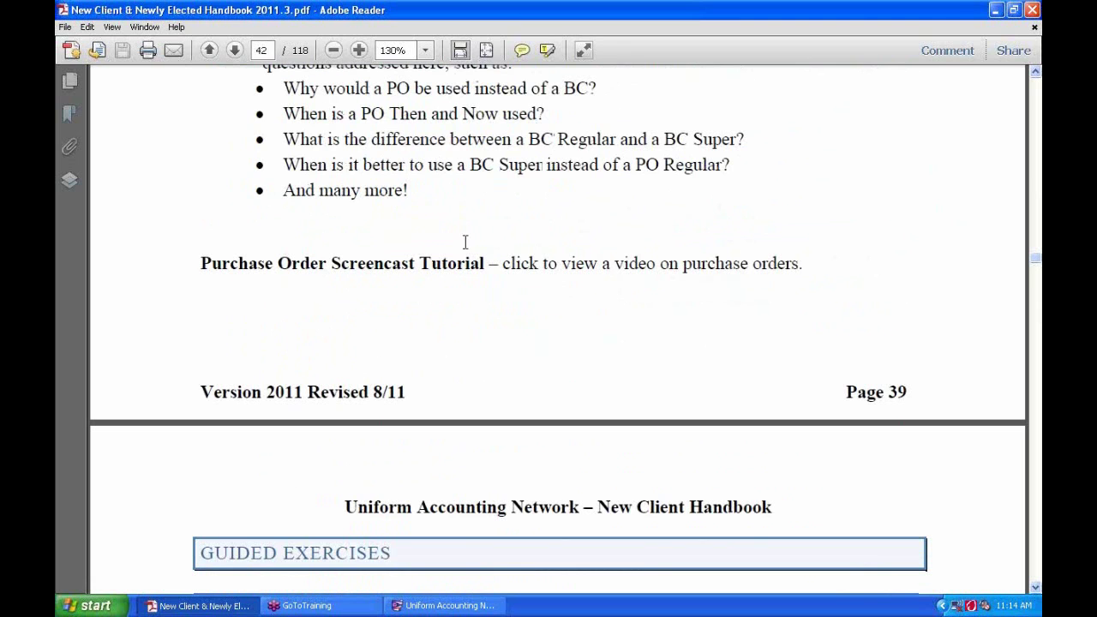
pyautogui.scroll(-11, 461, 240)
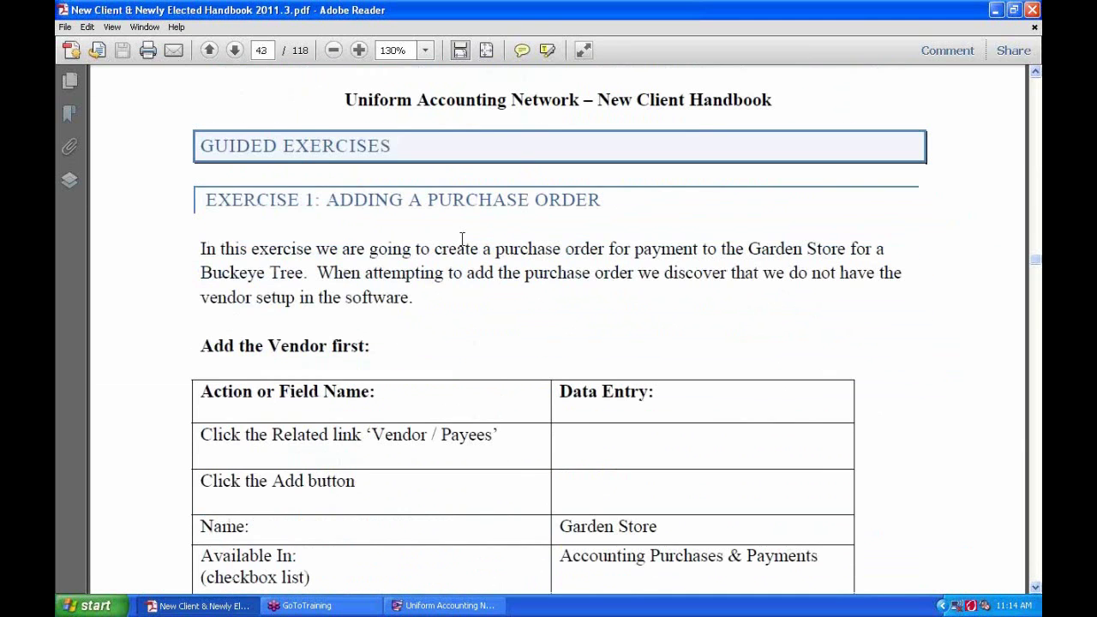
pyautogui.scroll(-4, 462, 240)
pyautogui.scroll(4, 460, 242)
pyautogui.scroll(-3, 504, 262)
pyautogui.scroll(2, 503, 262)
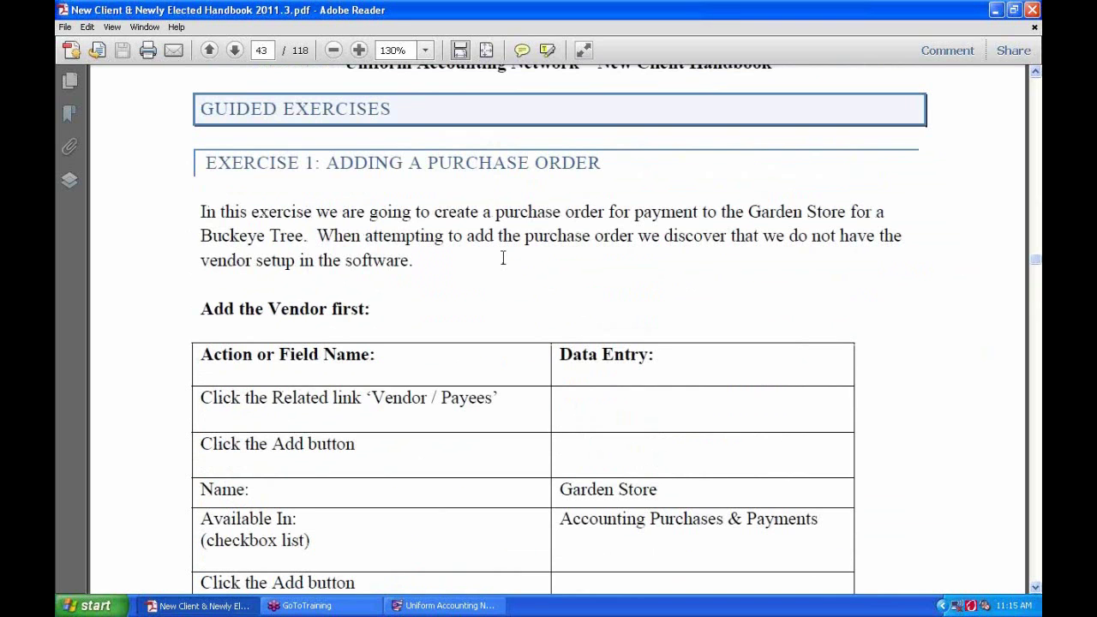
pyautogui.scroll(-20, 504, 258)
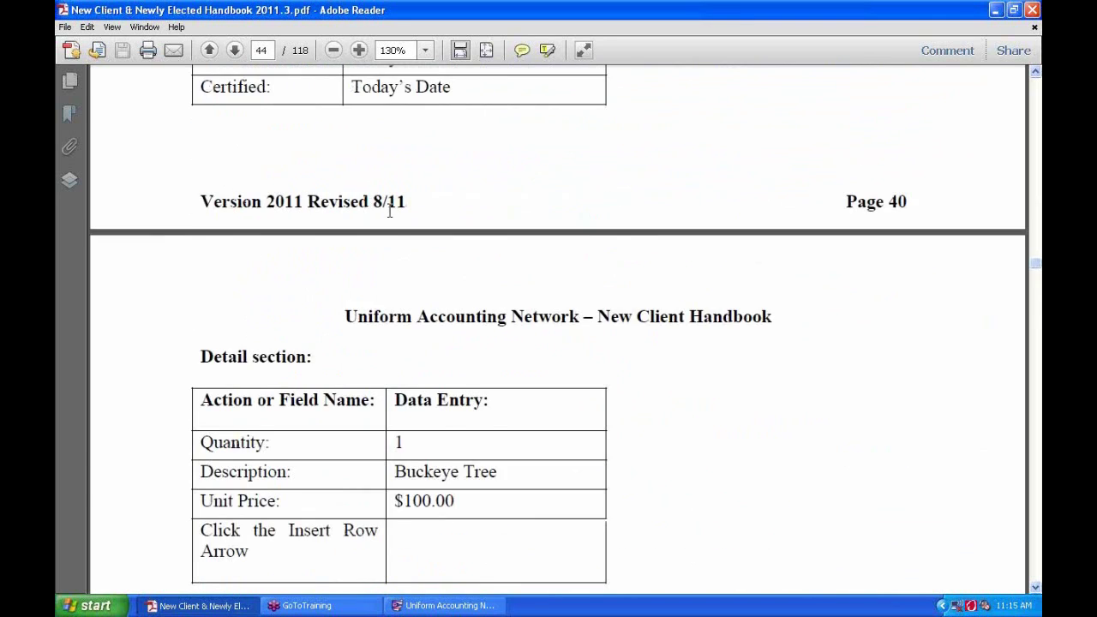
pyautogui.scroll(-18, 390, 210)
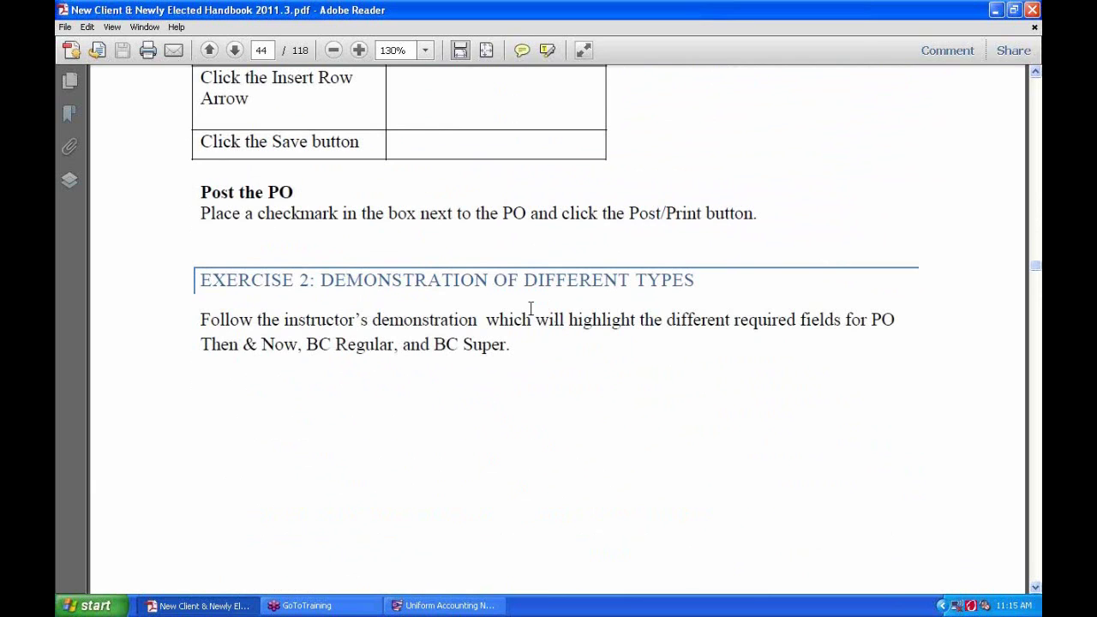
# Switch to Uniform Accounting Network, start a new PO Regular purchase order, and reposition its form clear of the side links
pyautogui.hotkey('alt', 'Tab')
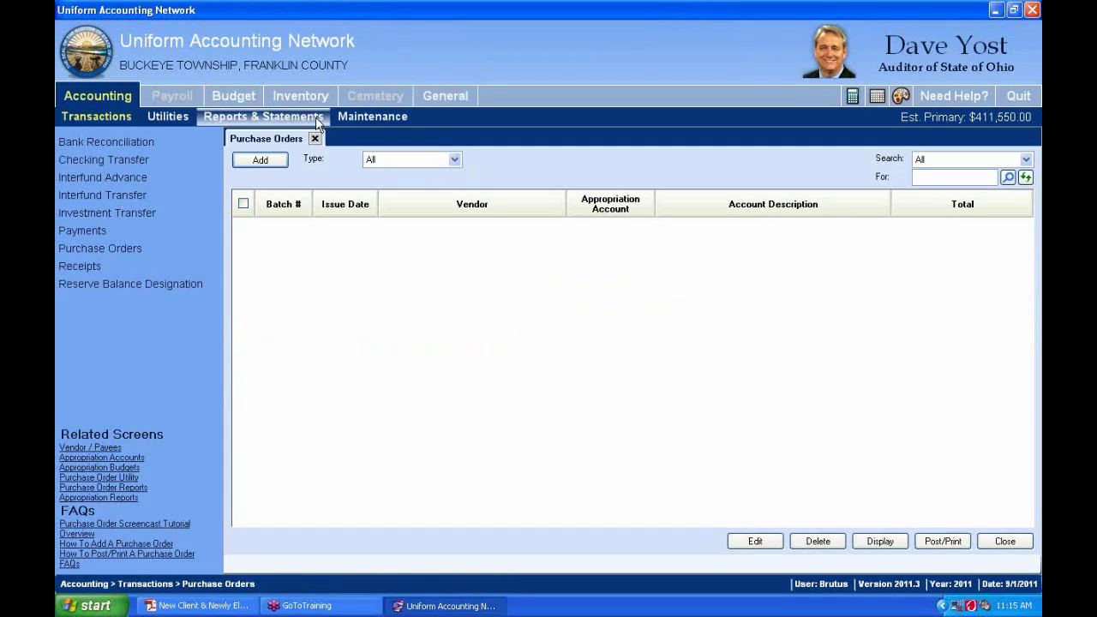
pyautogui.click(269, 163)
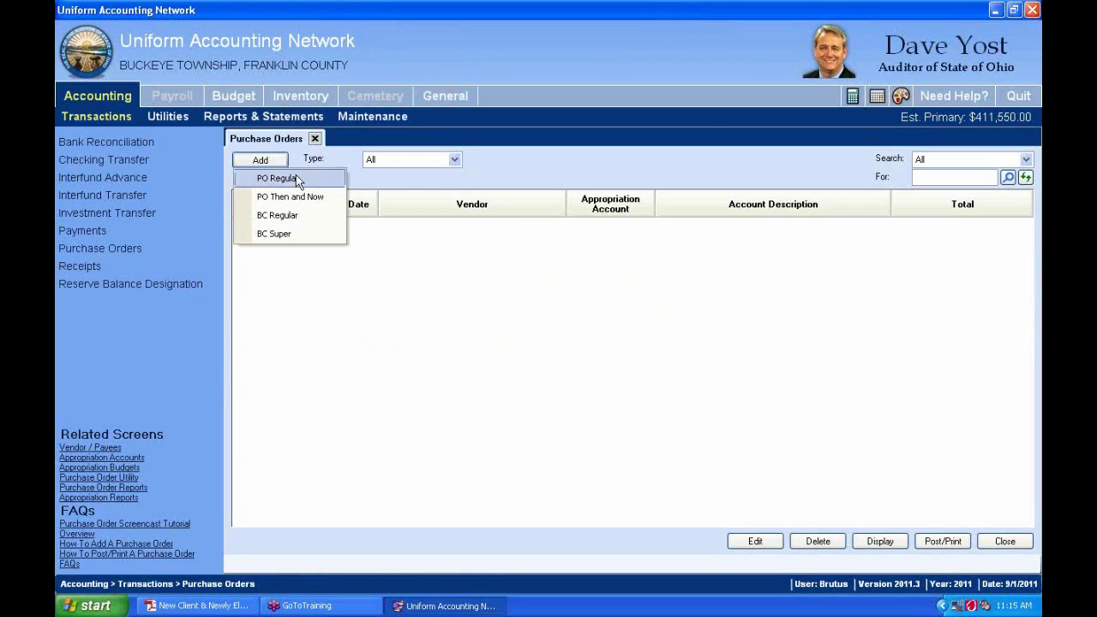
pyautogui.click(291, 178)
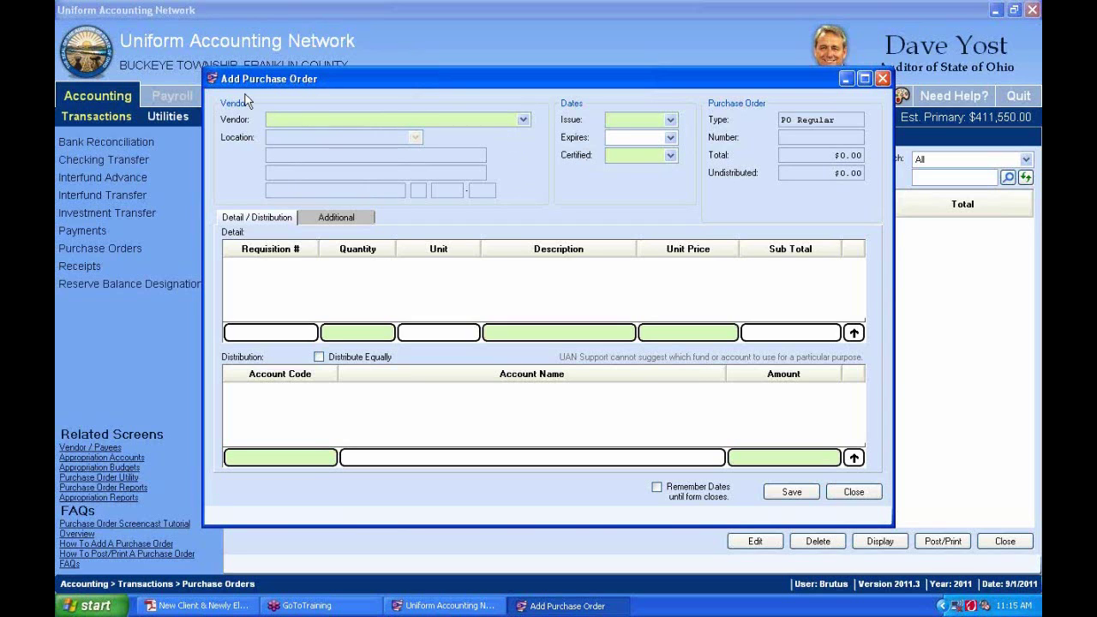
pyautogui.moveTo(406, 82); pyautogui.dragTo(480, 60)
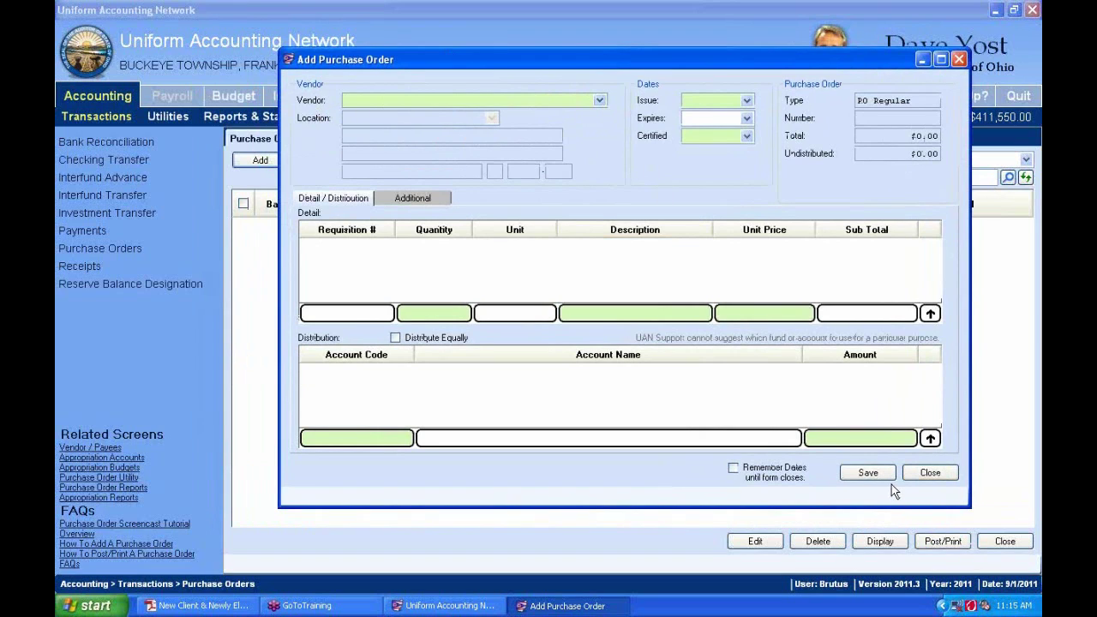
# Review the list of available vendors and choose Buckeye Eletric Power for the purchase order
pyautogui.click(600, 101)
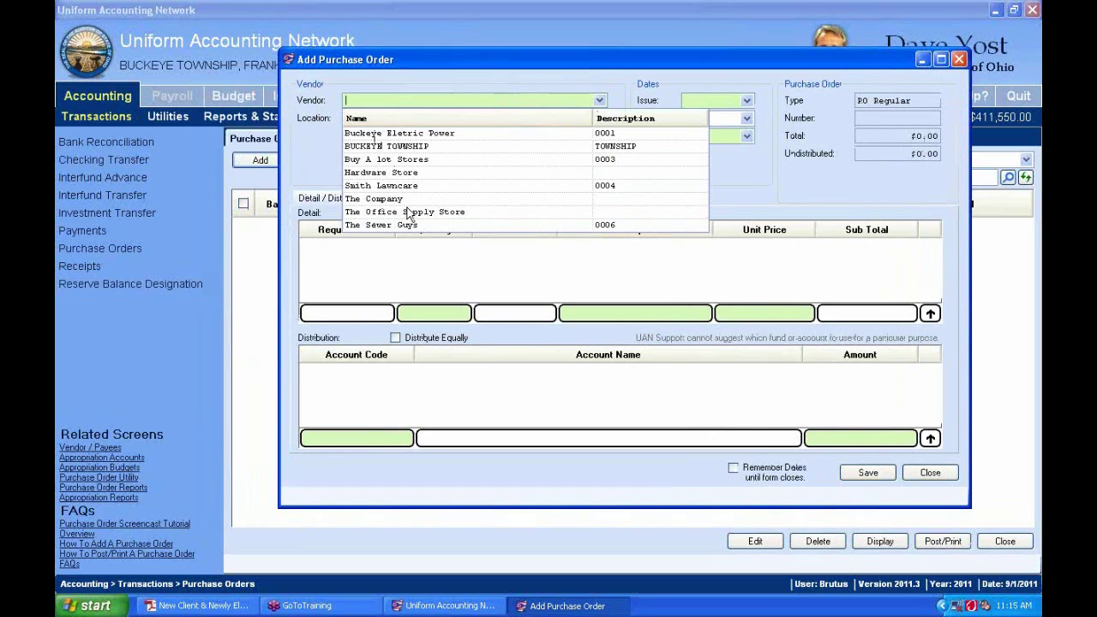
pyautogui.click(481, 82)
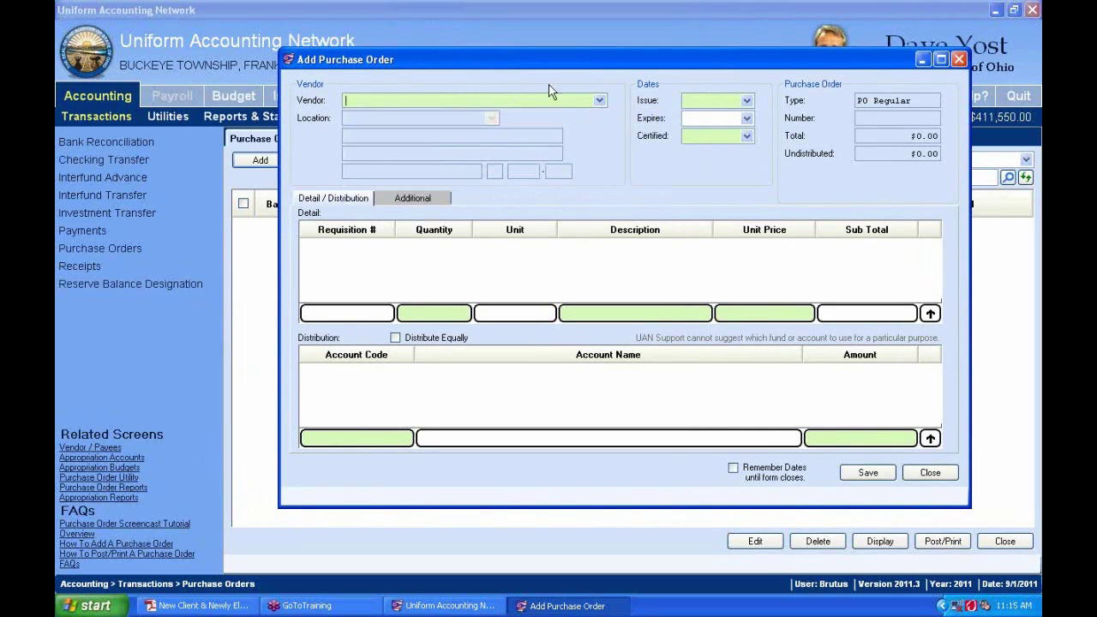
pyautogui.click(602, 101)
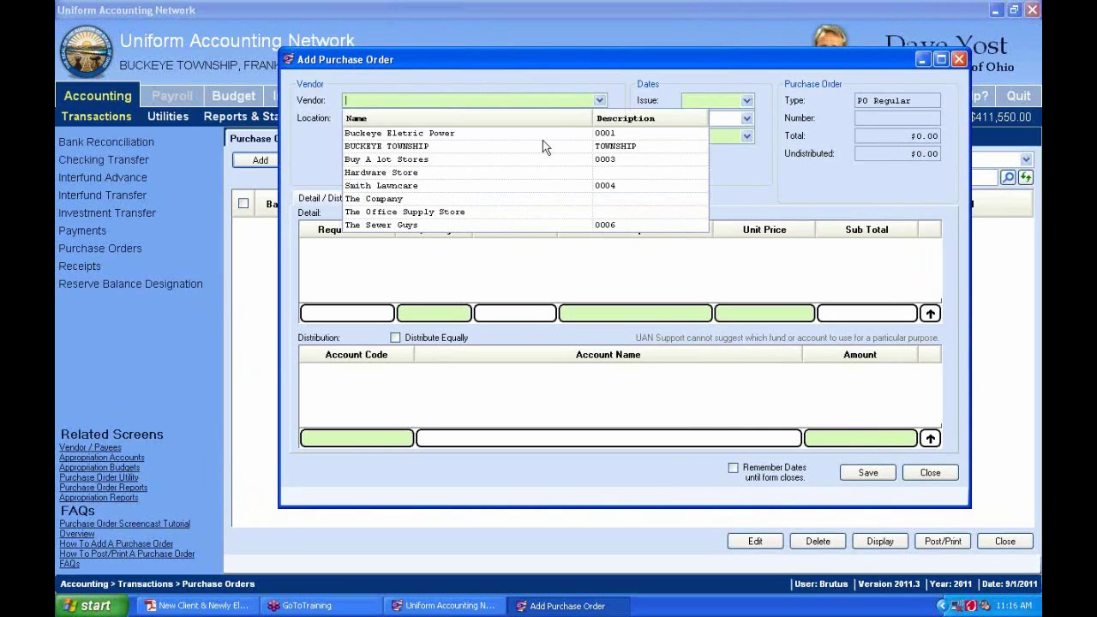
pyautogui.click(413, 134)
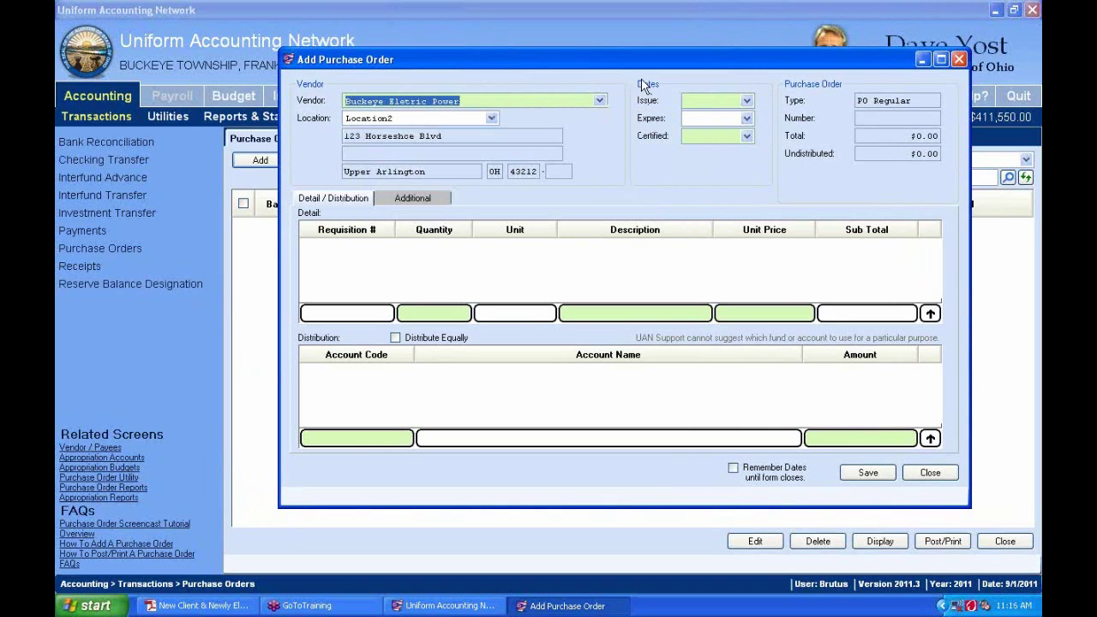
# Look at the Expires date calendar, and set the purchase order's Issue and Certified dates to 09/01/2011
pyautogui.click(746, 118)
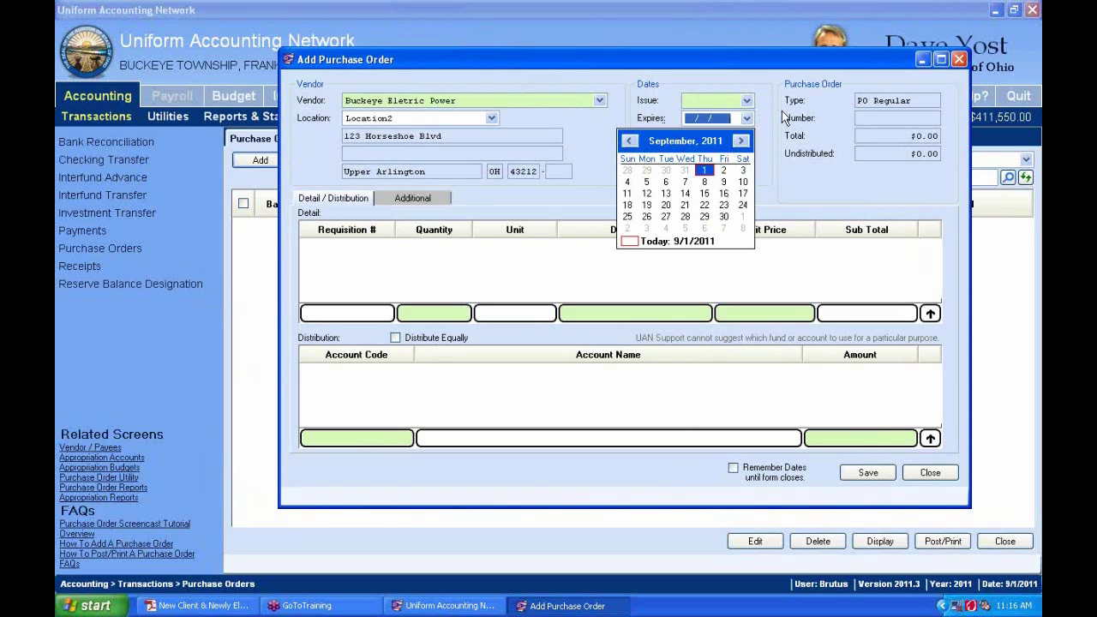
pyautogui.click(784, 117)
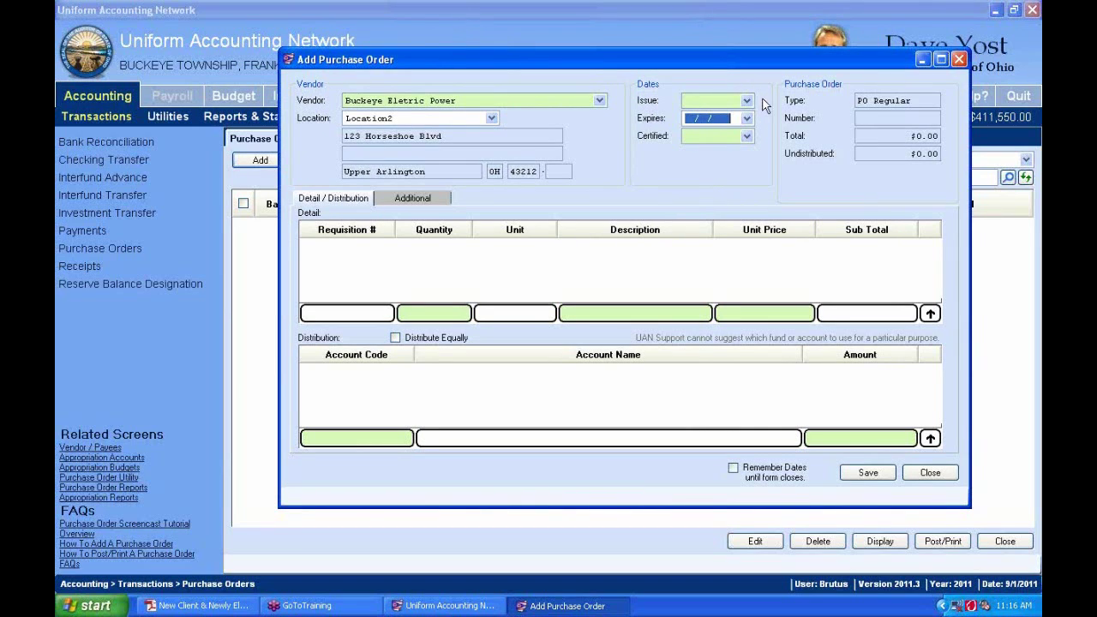
pyautogui.click(723, 103)
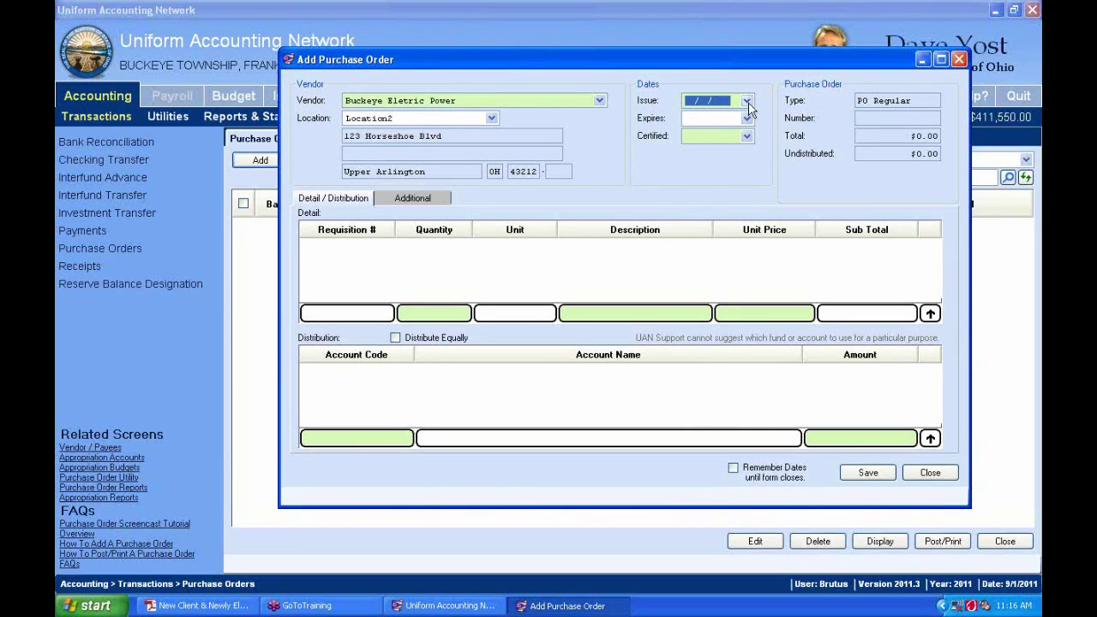
pyautogui.click(747, 102)
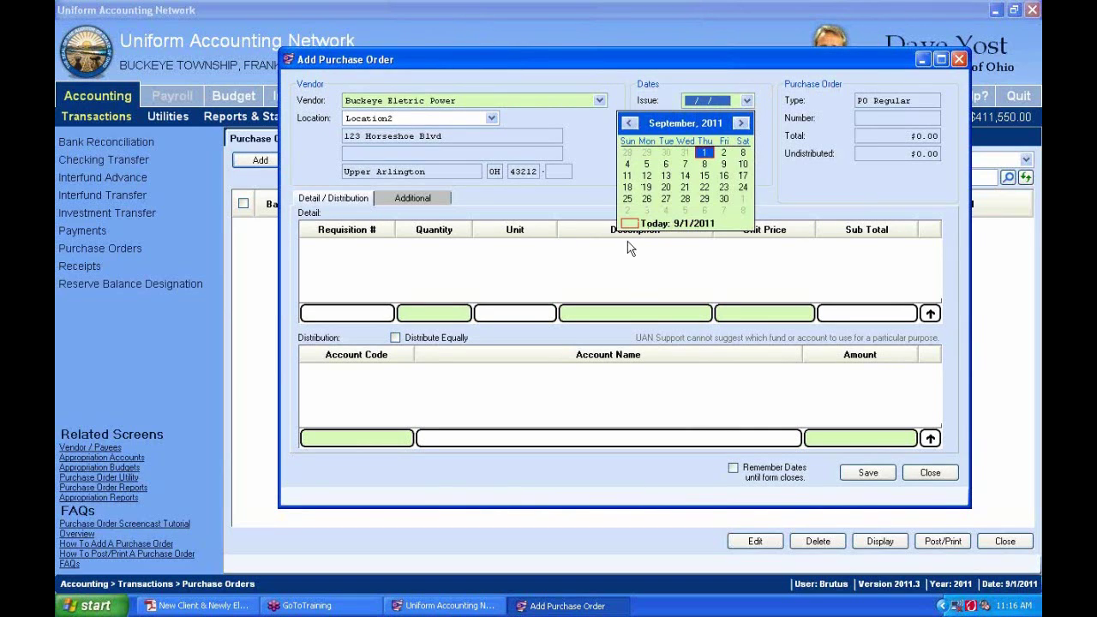
pyautogui.click(705, 155)
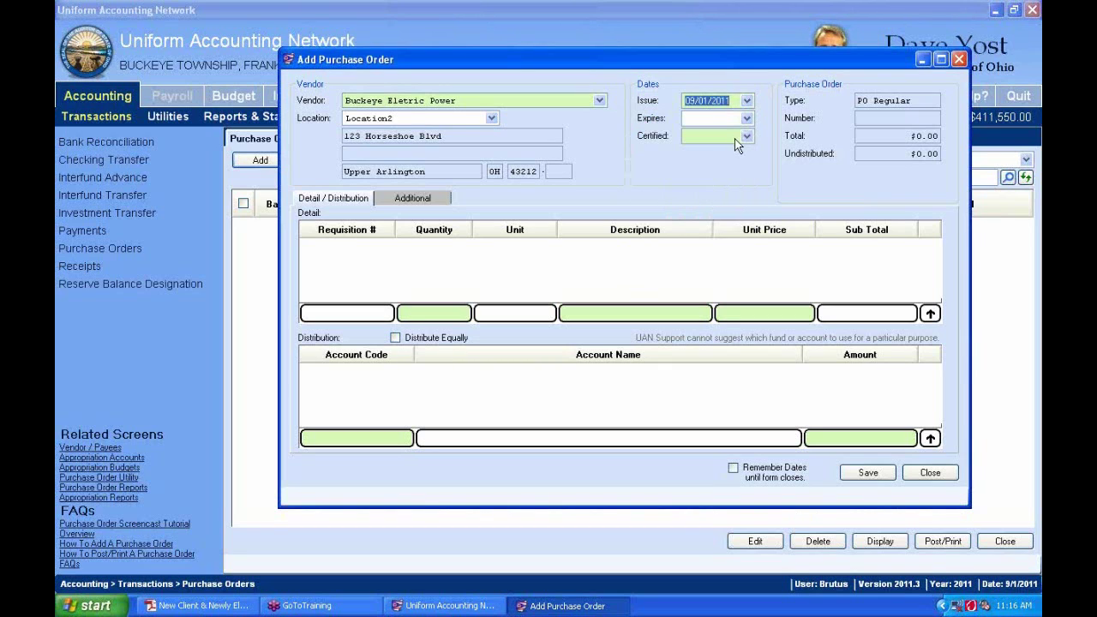
pyautogui.click(748, 135)
pyautogui.click(636, 259)
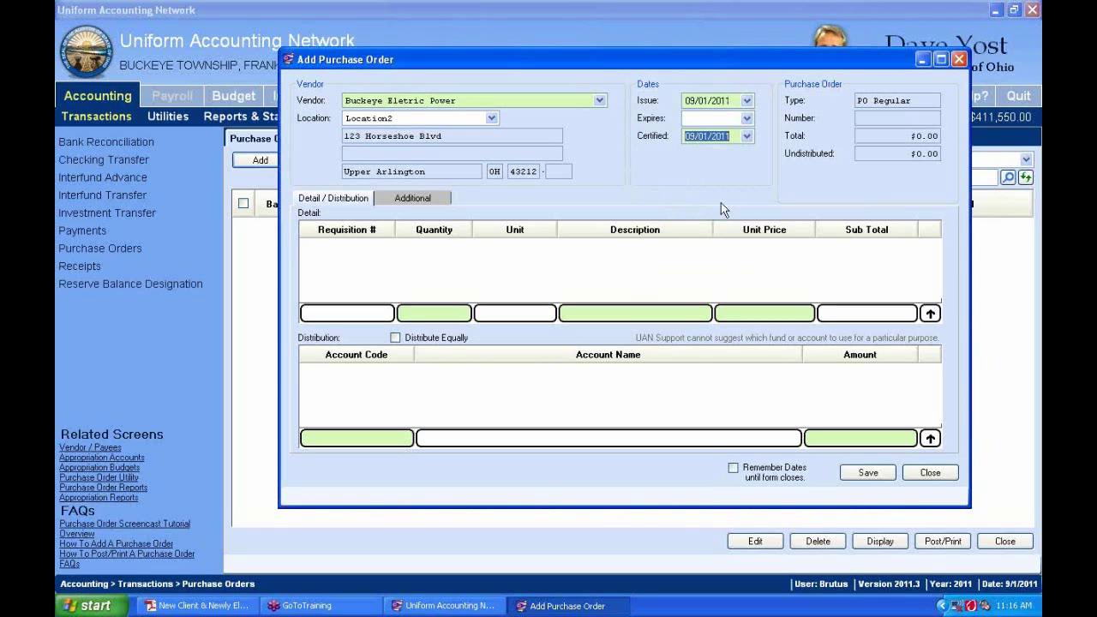
# Set the purchase order's Issue and Certified dates to 09/02/2011
pyautogui.click(747, 101)
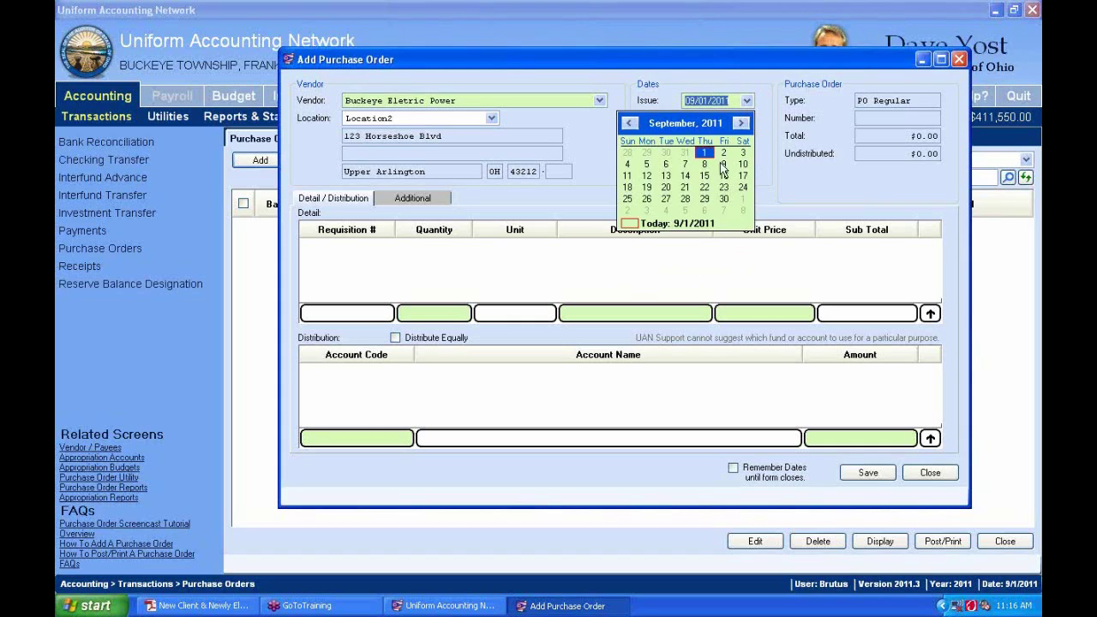
pyautogui.click(724, 152)
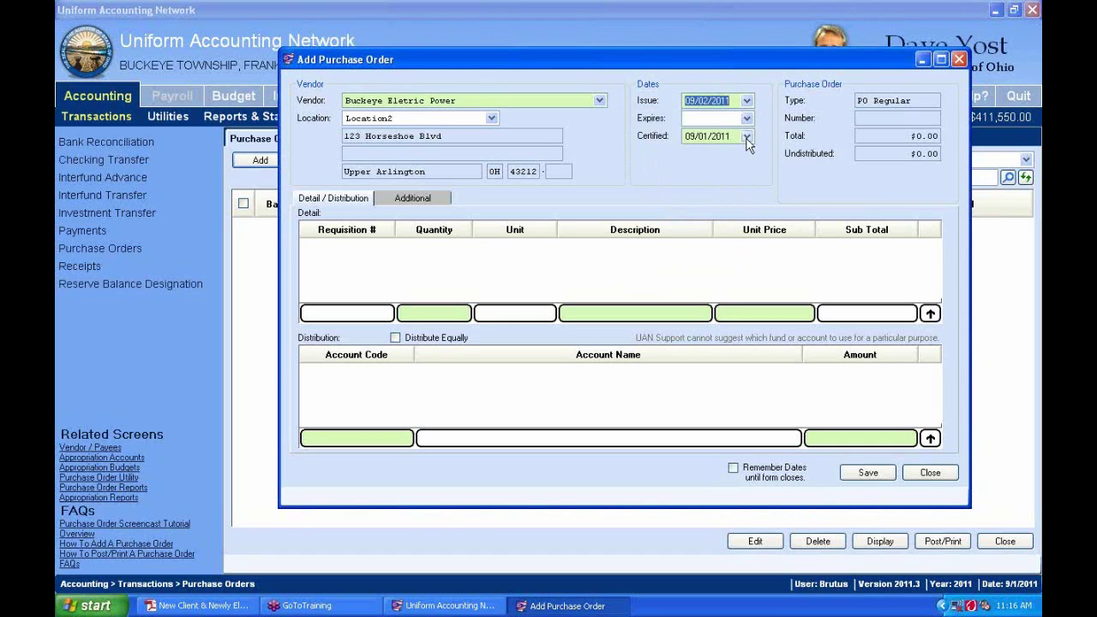
pyautogui.click(747, 135)
pyautogui.click(724, 187)
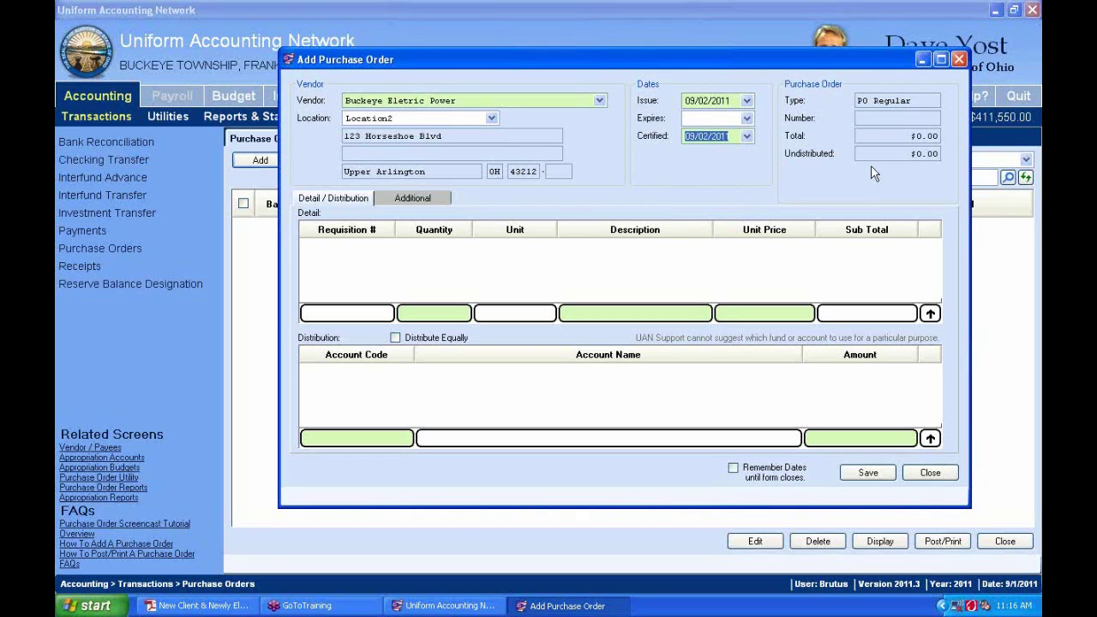
# Review the locations available for the vendor, keeping Location2 selected
pyautogui.click(875, 101)
pyautogui.click(492, 118)
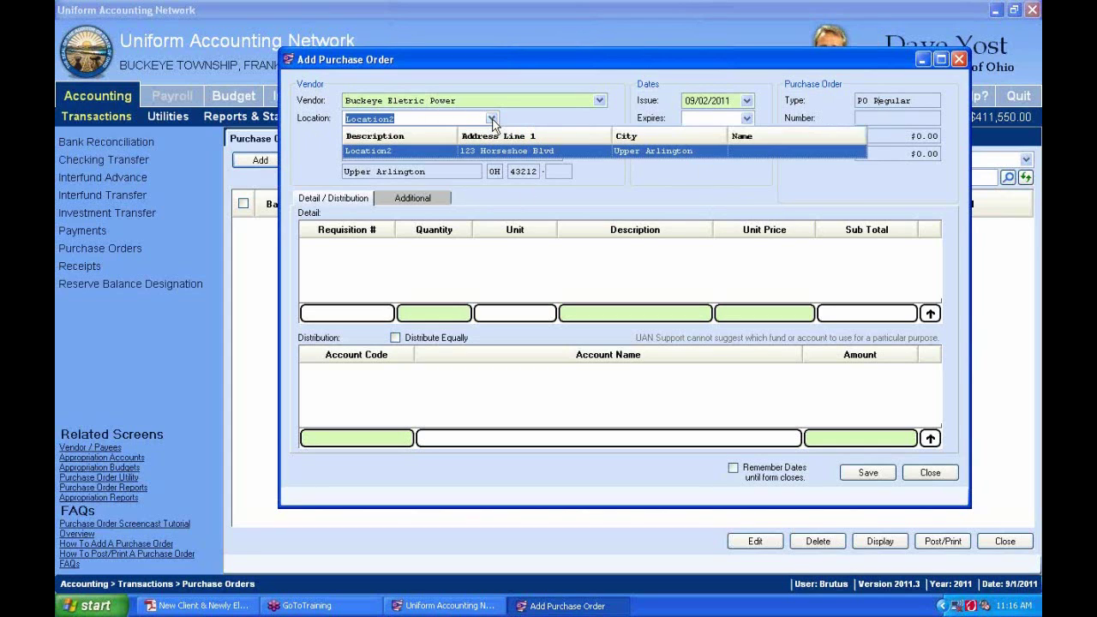
pyautogui.click(535, 121)
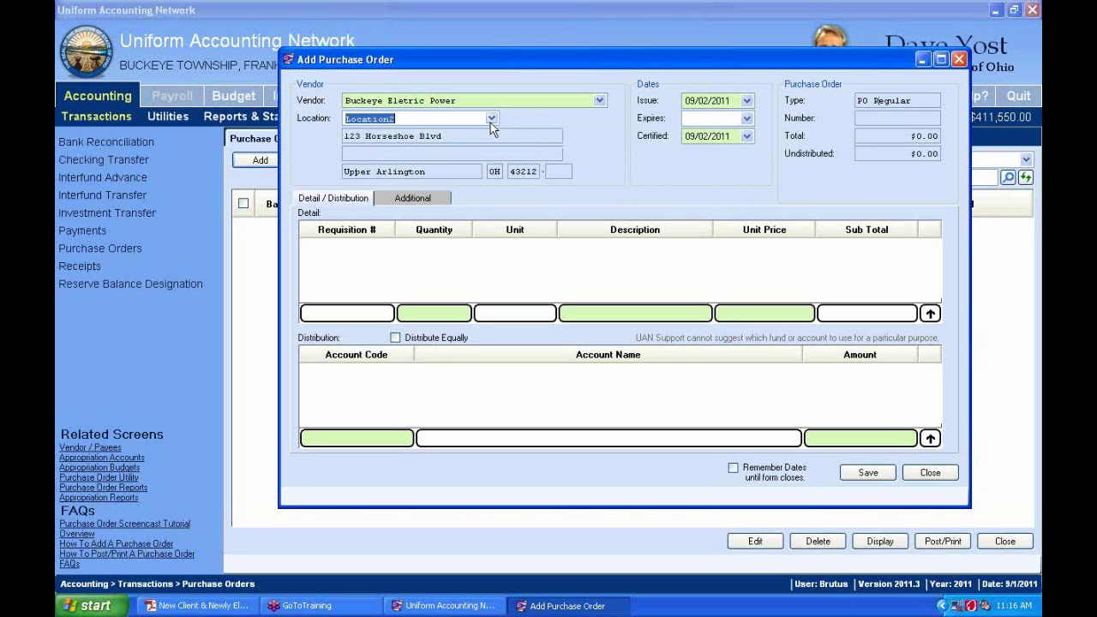
pyautogui.click(491, 119)
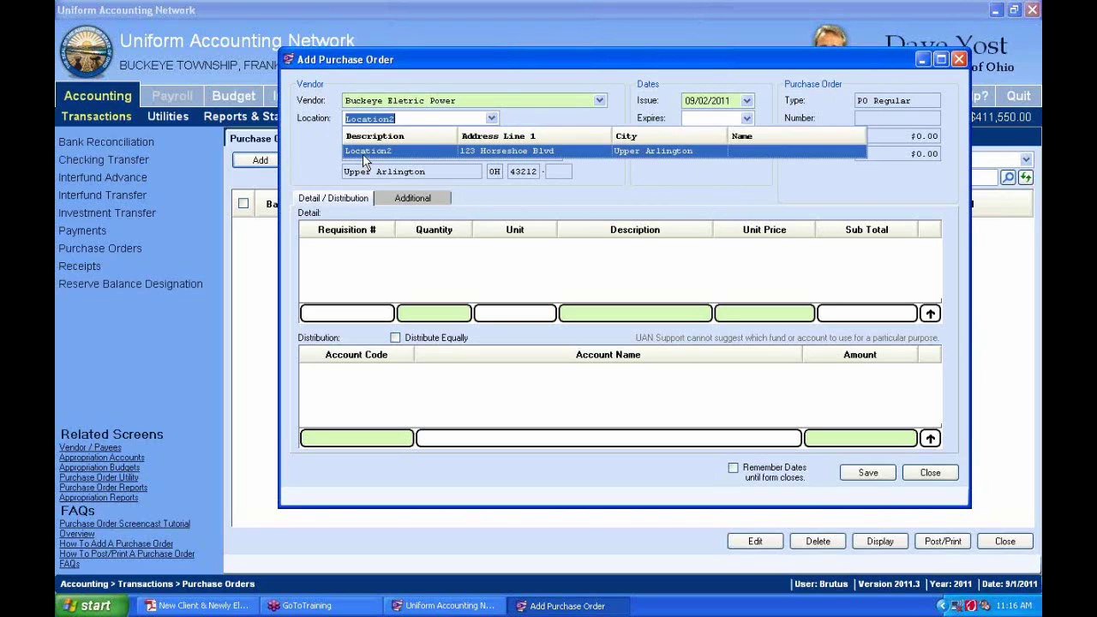
pyautogui.click(365, 154)
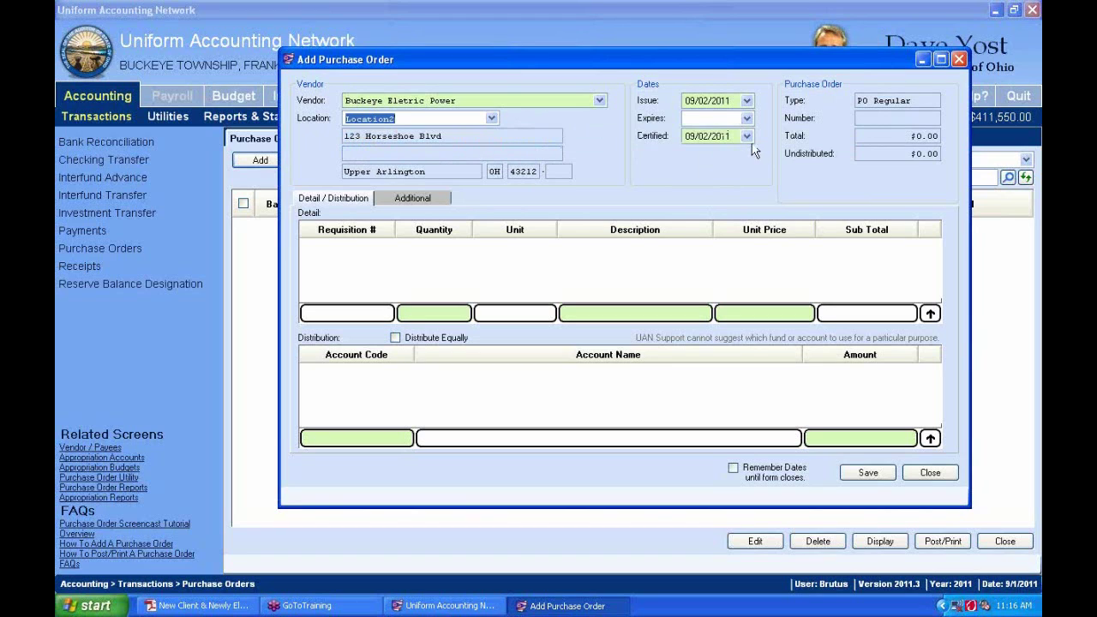
pyautogui.click(492, 119)
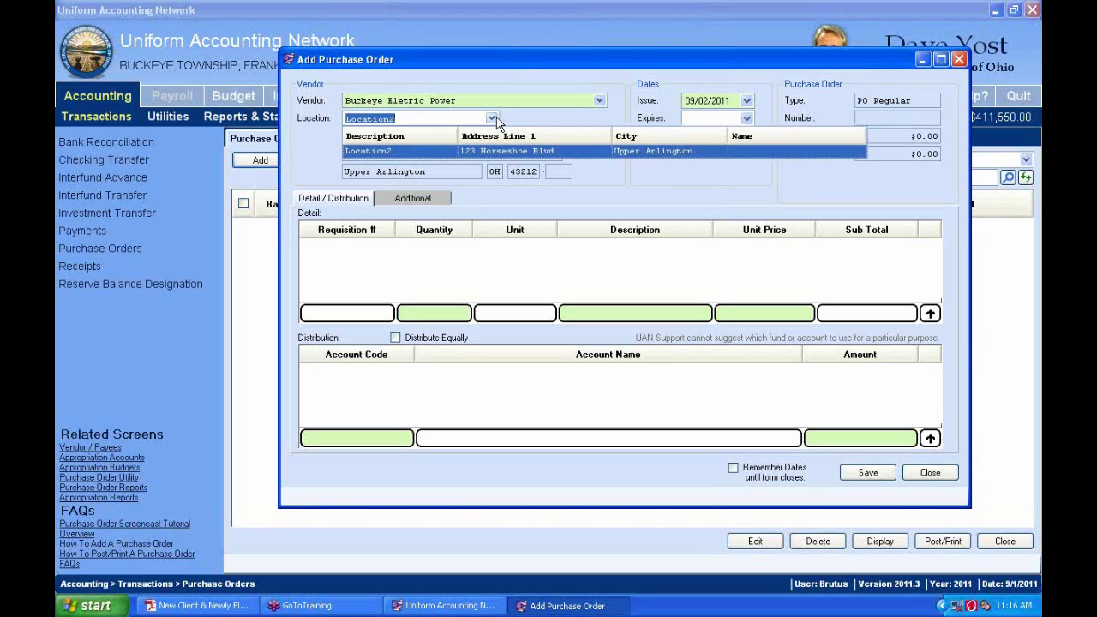
pyautogui.click(491, 118)
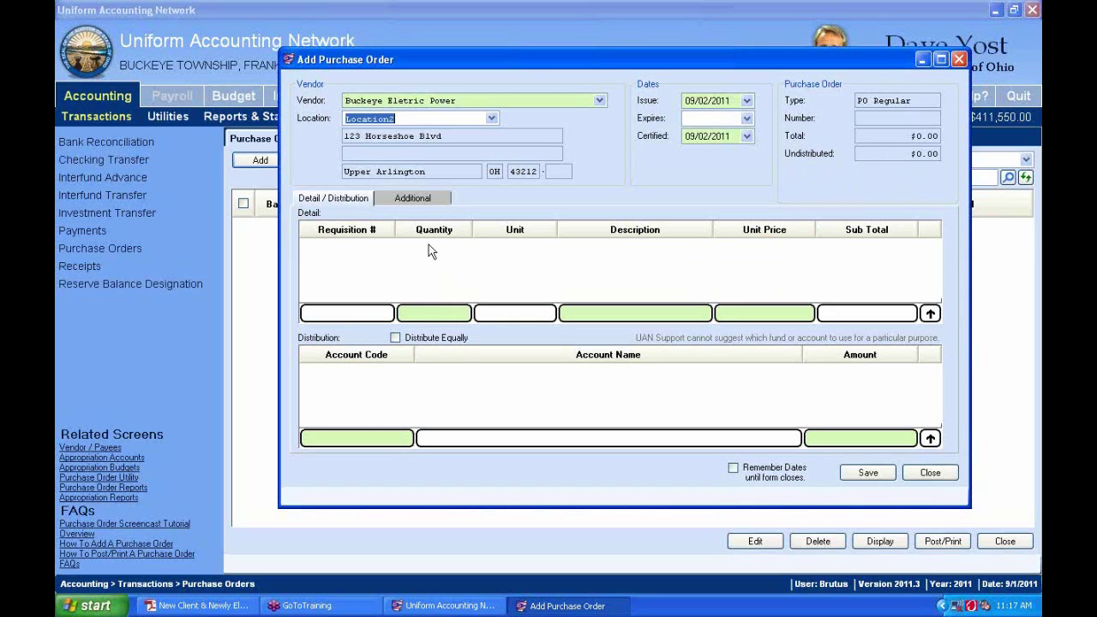
# Show the purchase order's Additional information and try out text entry in the Terms field, erasing the sample text
pyautogui.click(423, 199)
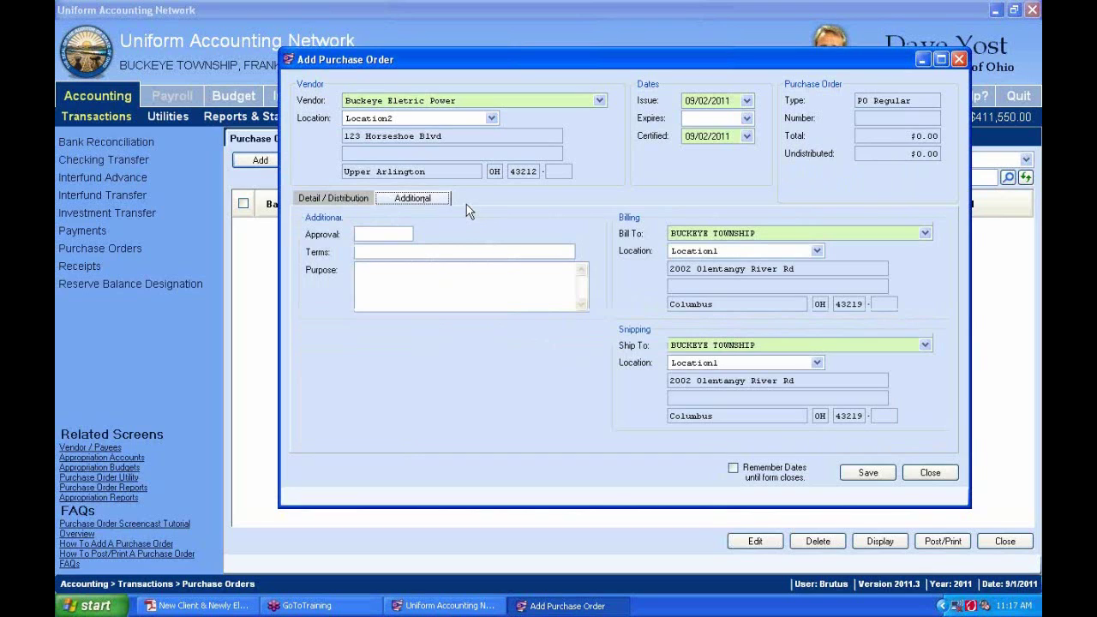
pyautogui.click(360, 236)
pyautogui.click(367, 251)
pyautogui.write('ddsd')
pyautogui.press('BackSpace')
pyautogui.press('BackSpace')
pyautogui.press('BackSpace')
pyautogui.press('BackSpace')
# Review the Bill To and Ship To choices in the billing and shipping information, leaving BUCKEYE TOWNSHIP selected in both
pyautogui.click(925, 233)
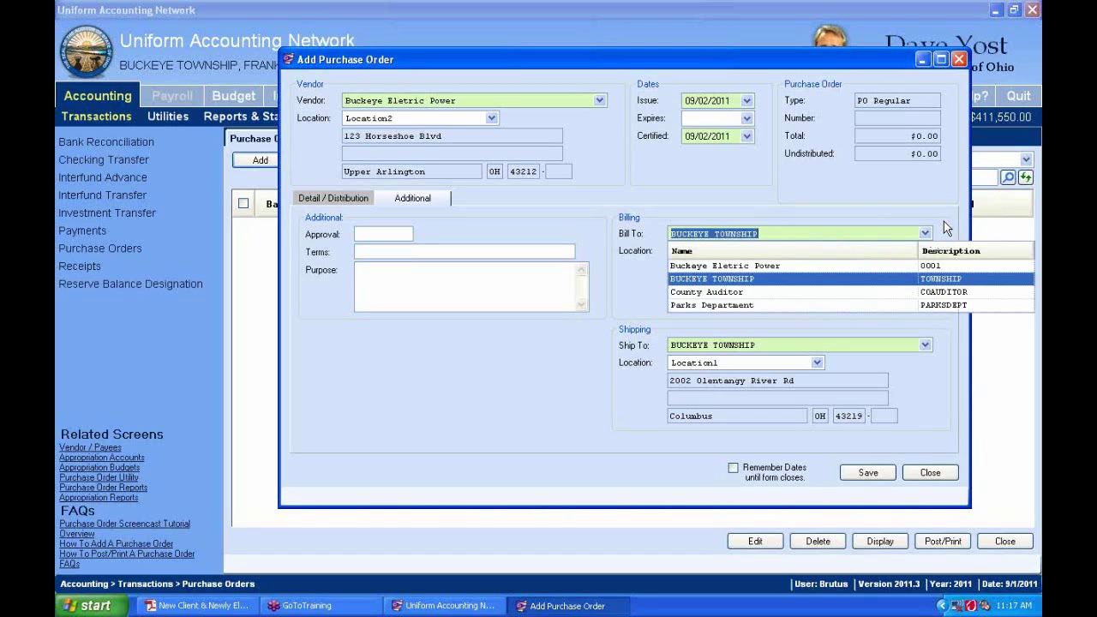
pyautogui.click(947, 228)
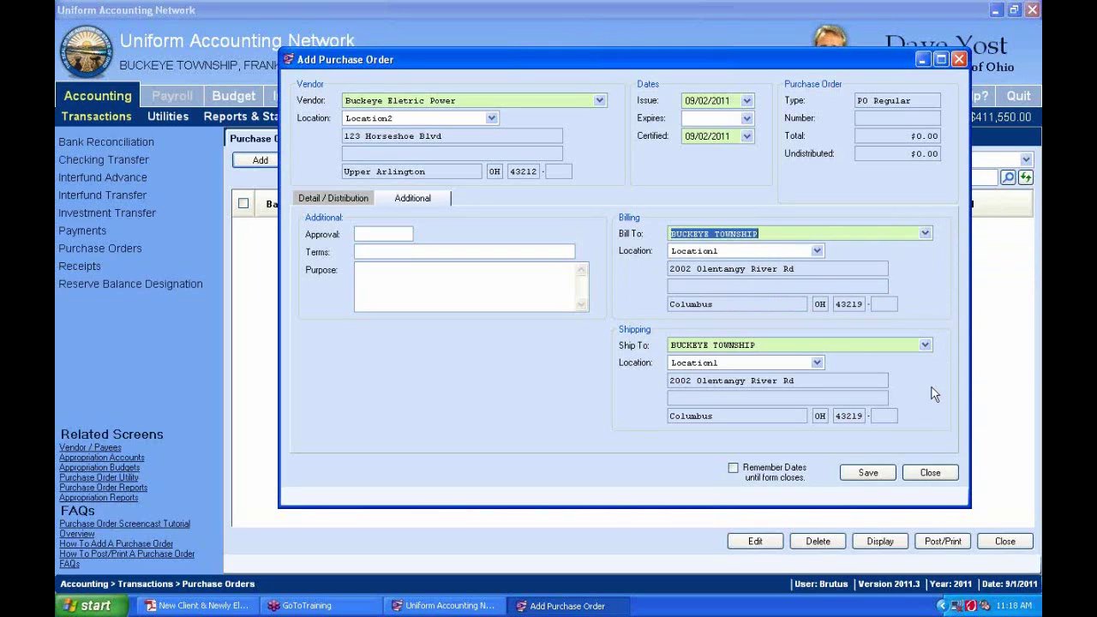
pyautogui.click(926, 346)
pyautogui.click(947, 313)
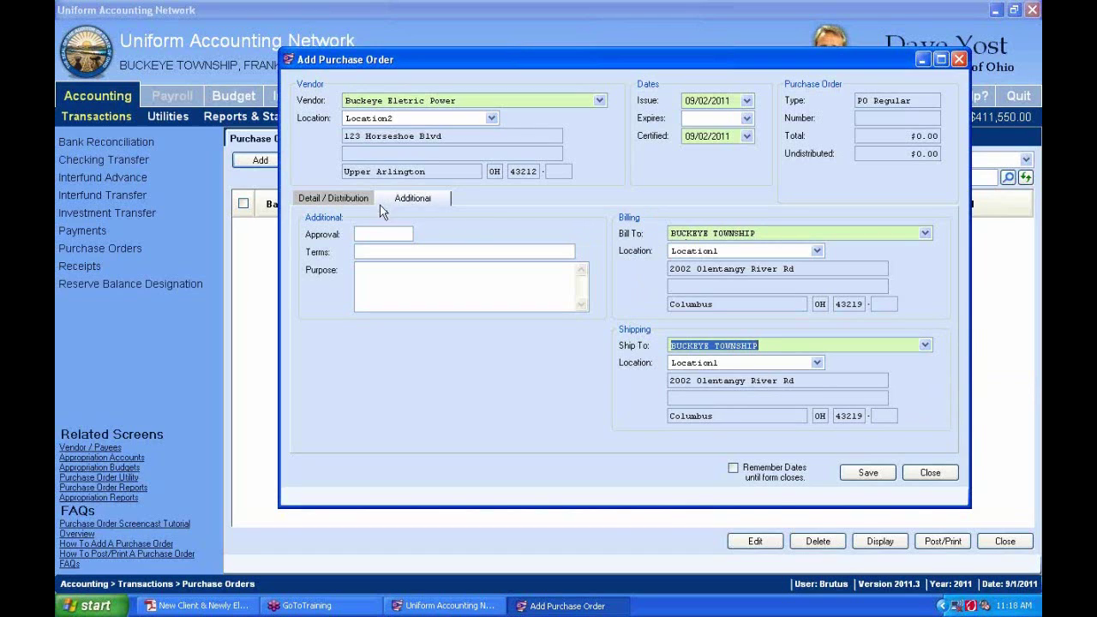
pyautogui.click(426, 198)
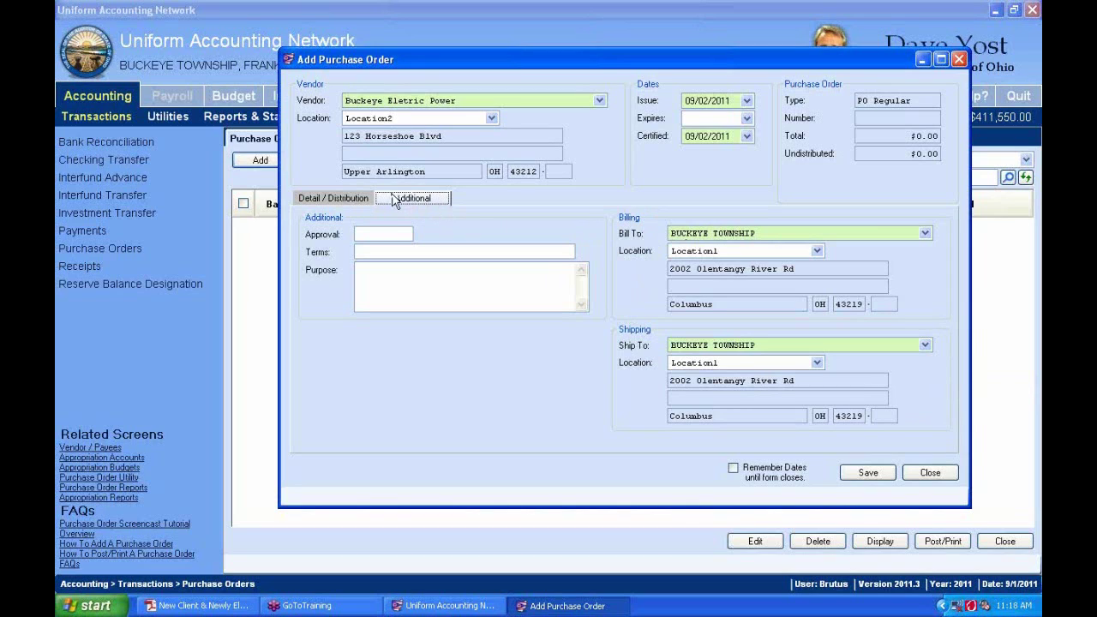
# Add a detail line with quantity 1, description Electric and unit price 100, and delete that line again
pyautogui.click(357, 203)
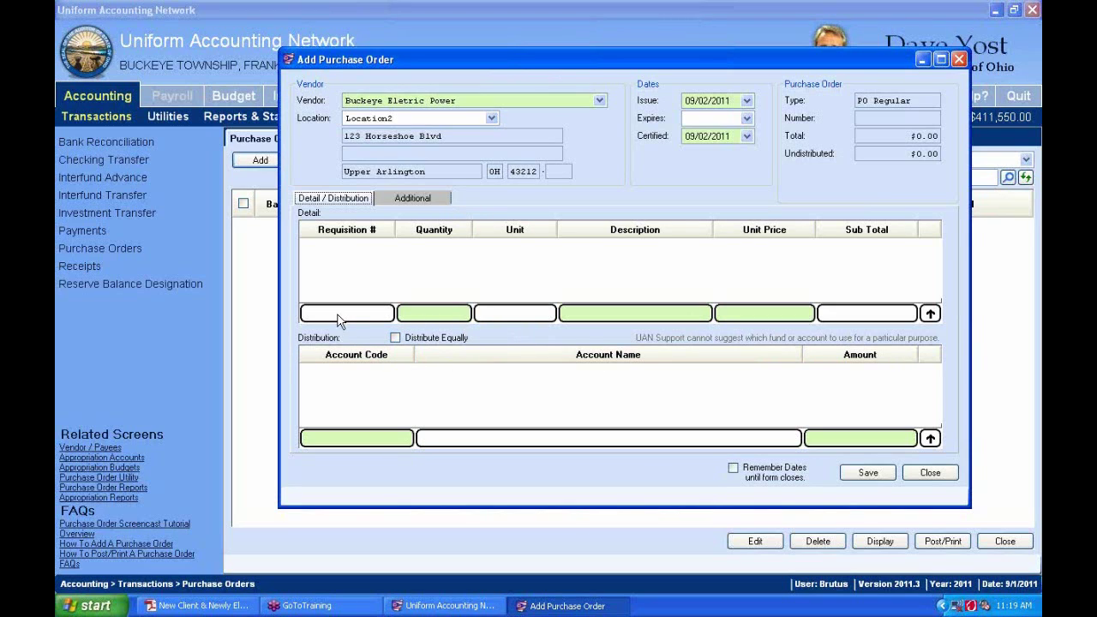
pyautogui.click(373, 315)
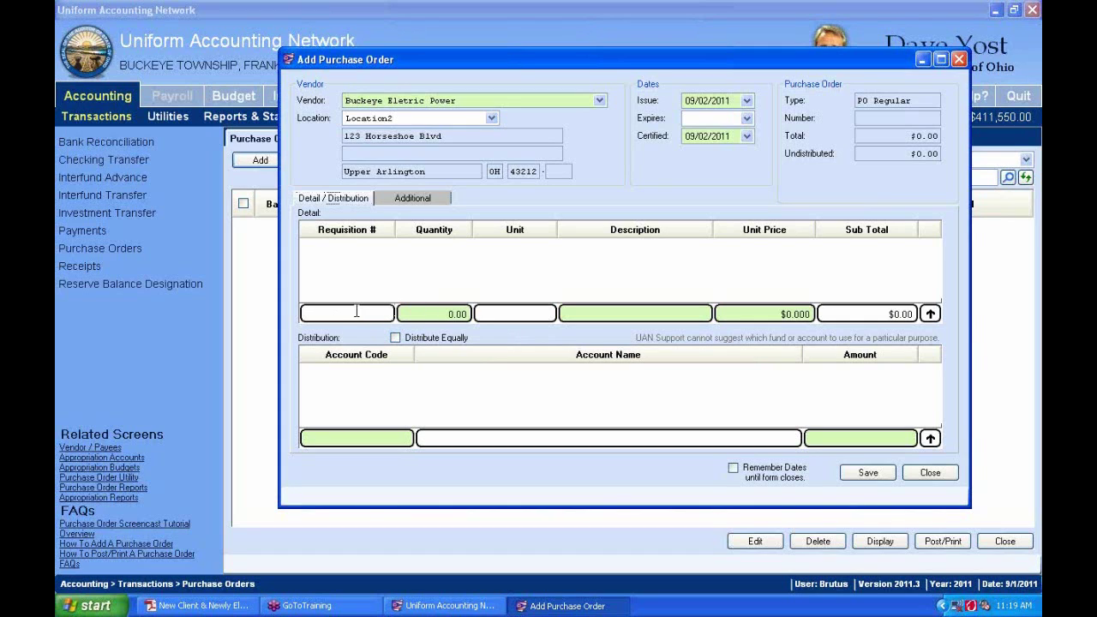
pyautogui.click(429, 317)
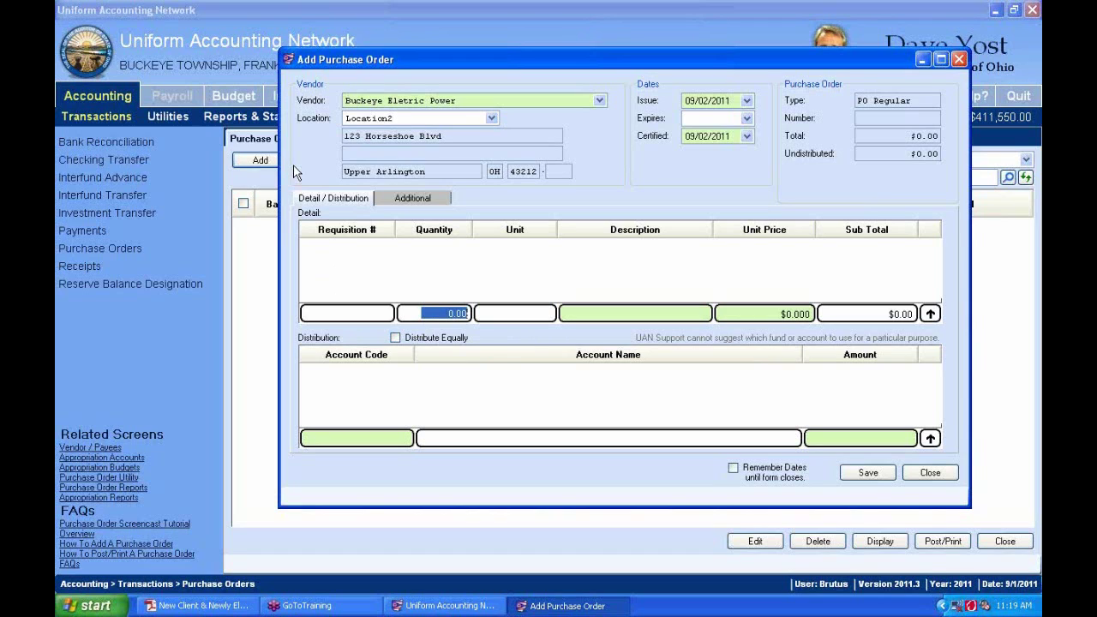
pyautogui.write('1.')
pyautogui.press('Tab')
pyautogui.press('Tab')
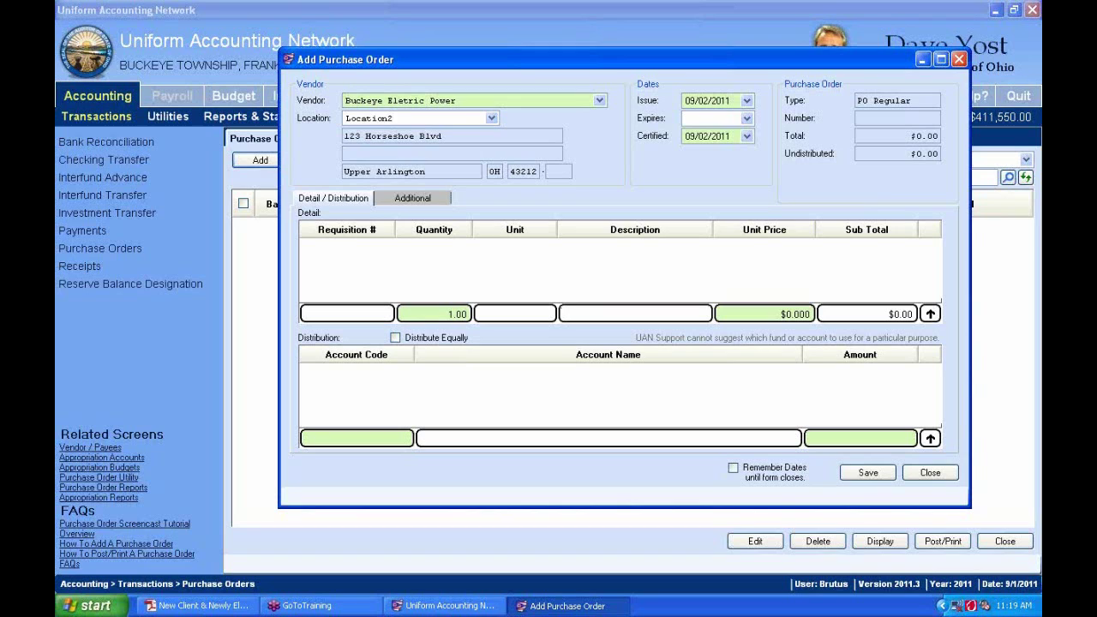
pyautogui.write('Electric')
pyautogui.press('Tab')
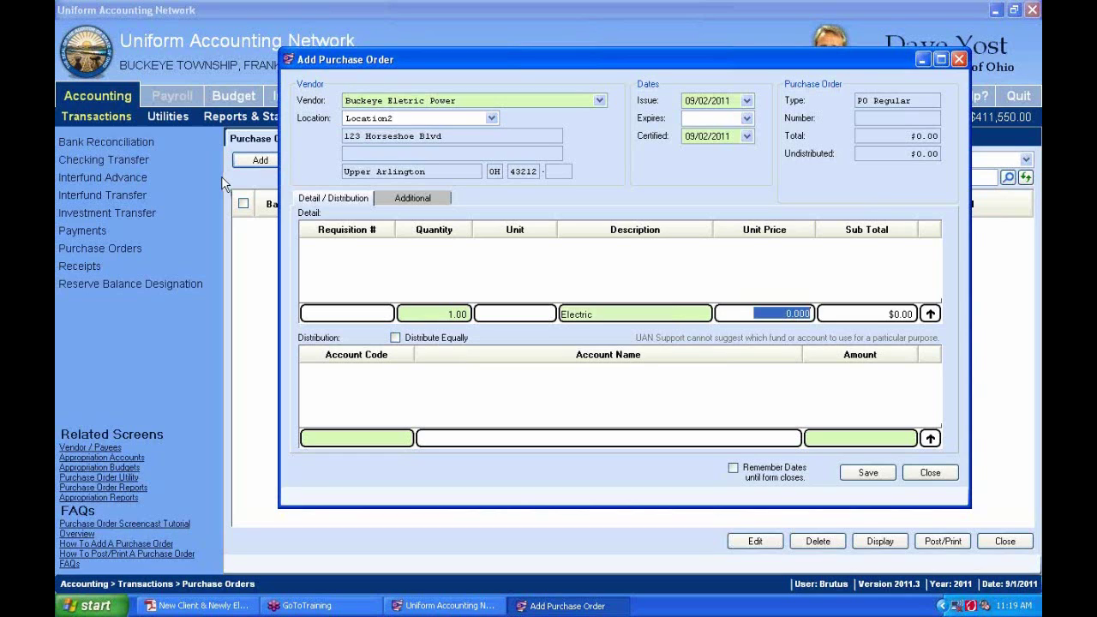
pyautogui.write('100')
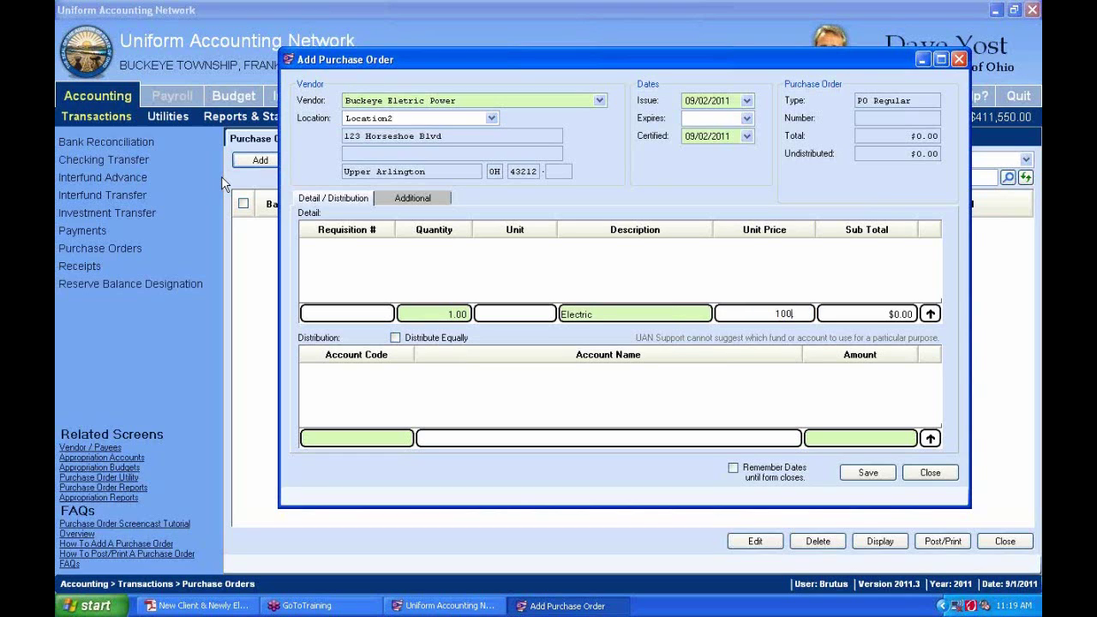
pyautogui.press('Return')
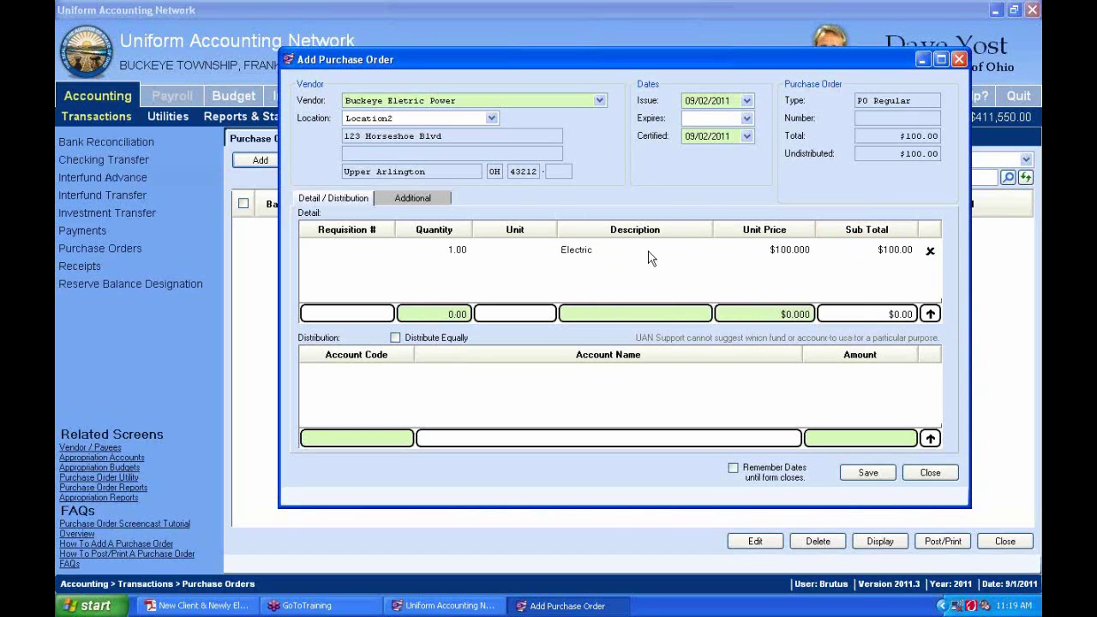
pyautogui.click(930, 250)
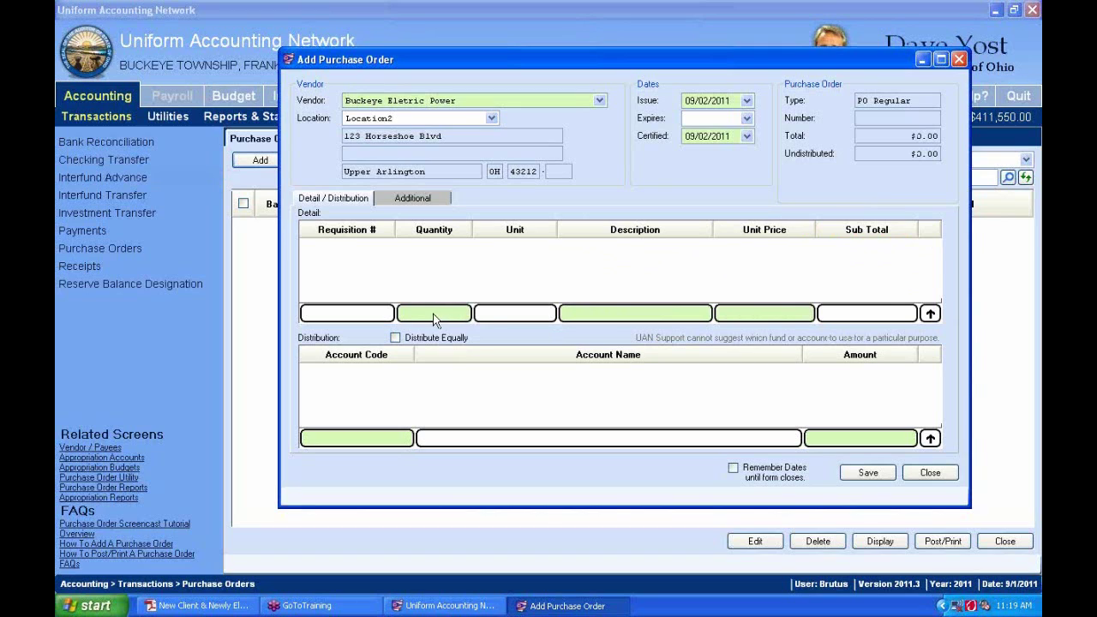
# Add a detail line to the purchase order with quantity 1, description Electric and unit price 125
pyautogui.click(470, 316)
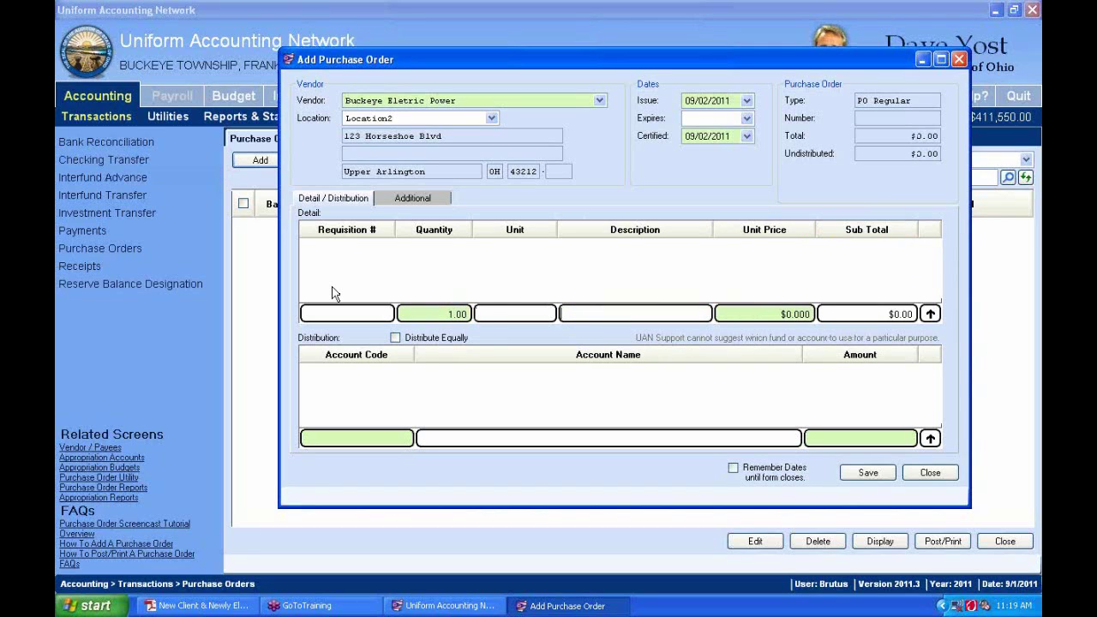
pyautogui.write('Electr')
pyautogui.press('BackSpace')
pyautogui.press('BackSpace')
pyautogui.write('tr')
pyautogui.press('Tab')
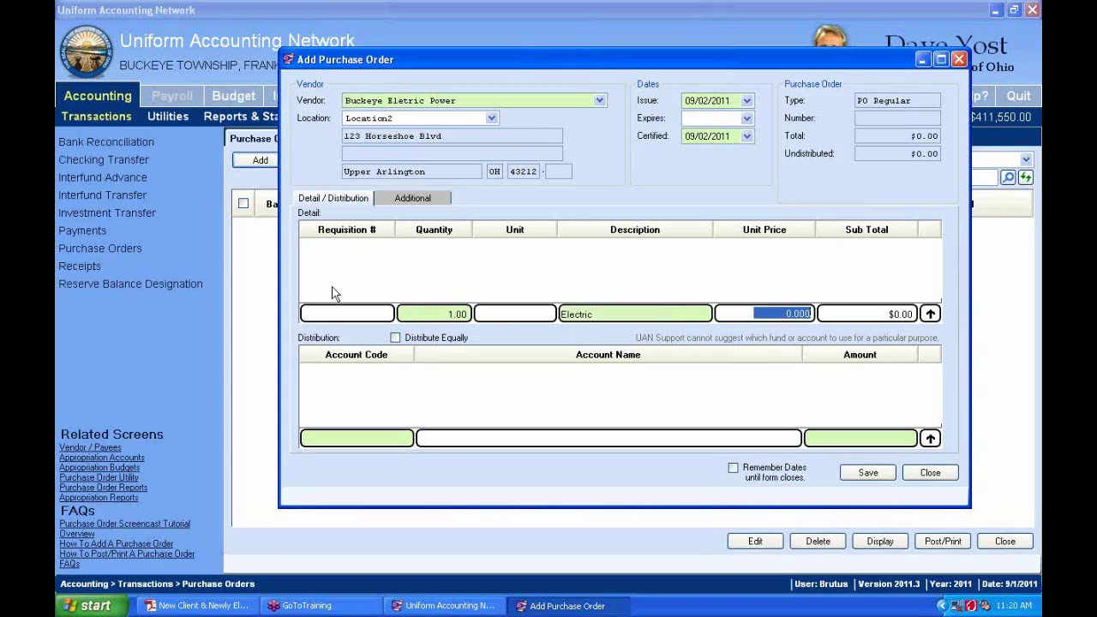
pyautogui.write('125')
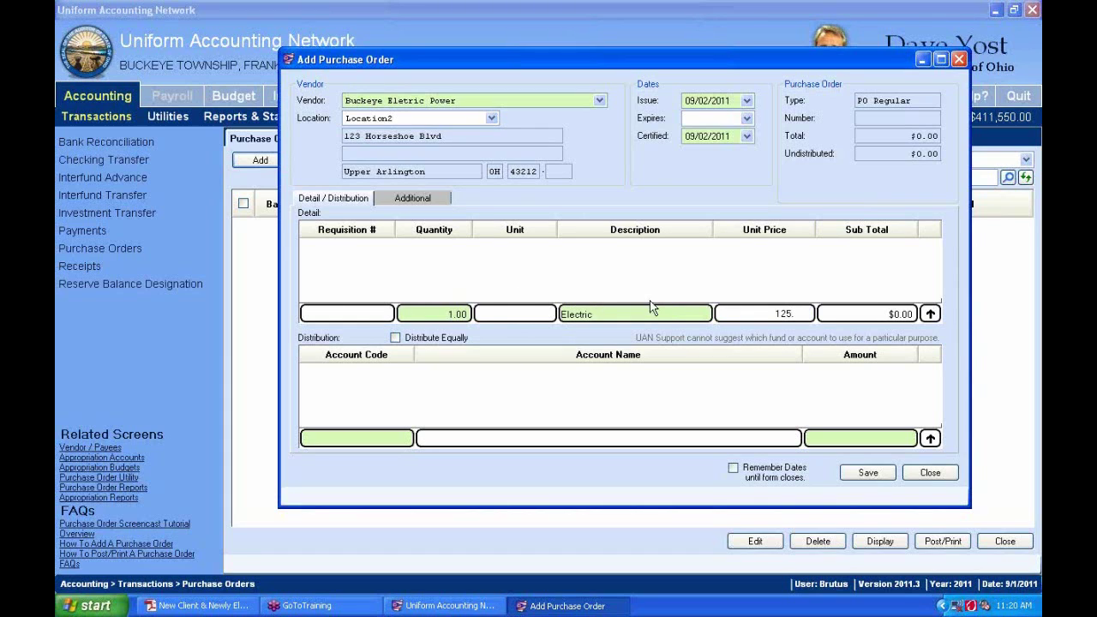
pyautogui.click(847, 323)
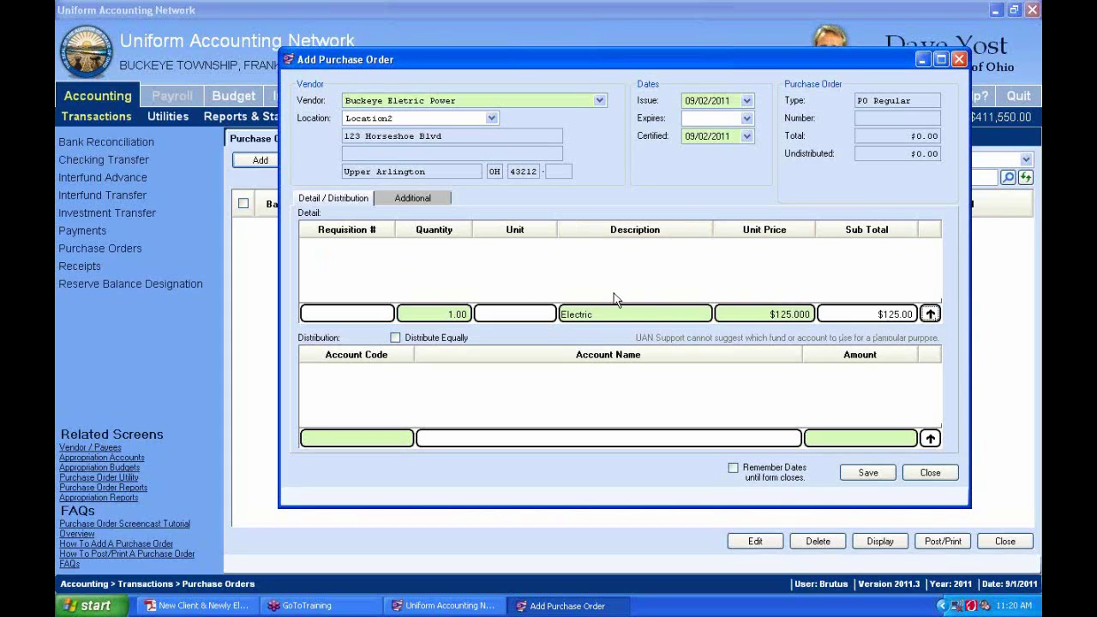
pyautogui.press('Return')
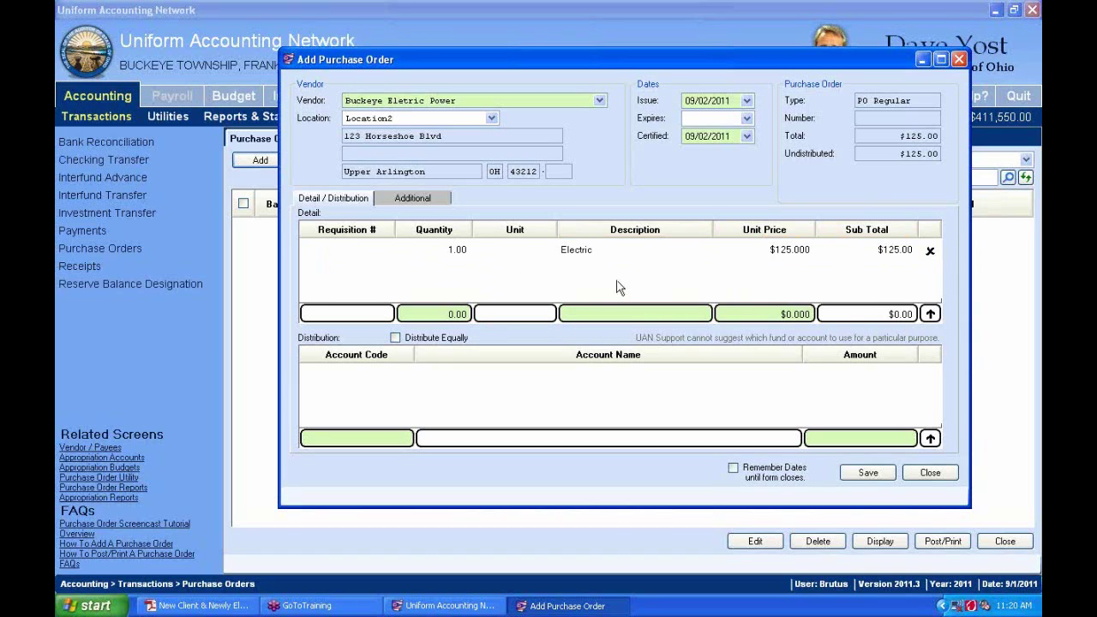
# Change the Electric detail line's description to Electric January and its unit price to 150
pyautogui.doubleClick(600, 250)
pyautogui.click(600, 250)
pyautogui.write('Je')
pyautogui.write('nuary')
pyautogui.press('Tab')
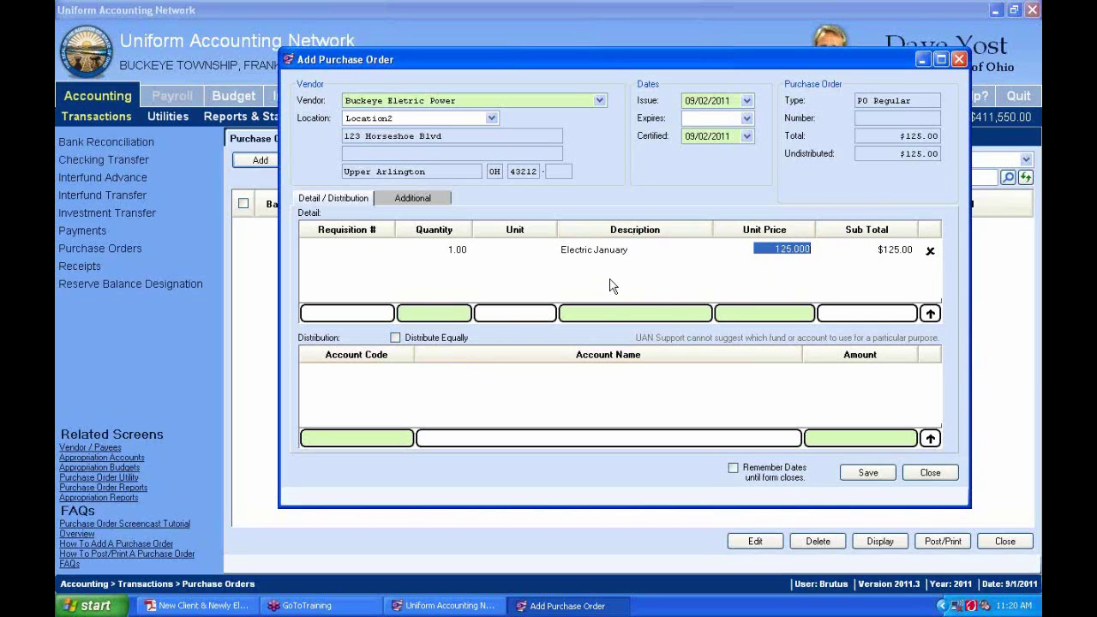
pyautogui.write('150')
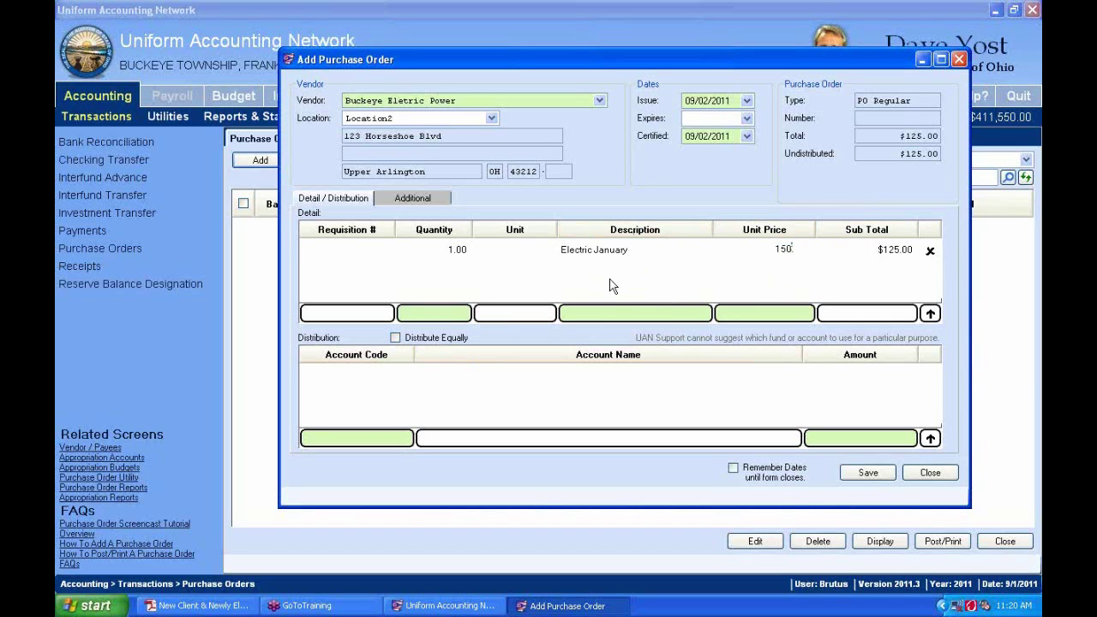
pyautogui.press('Tab')
pyautogui.click(645, 257)
pyautogui.click(799, 259)
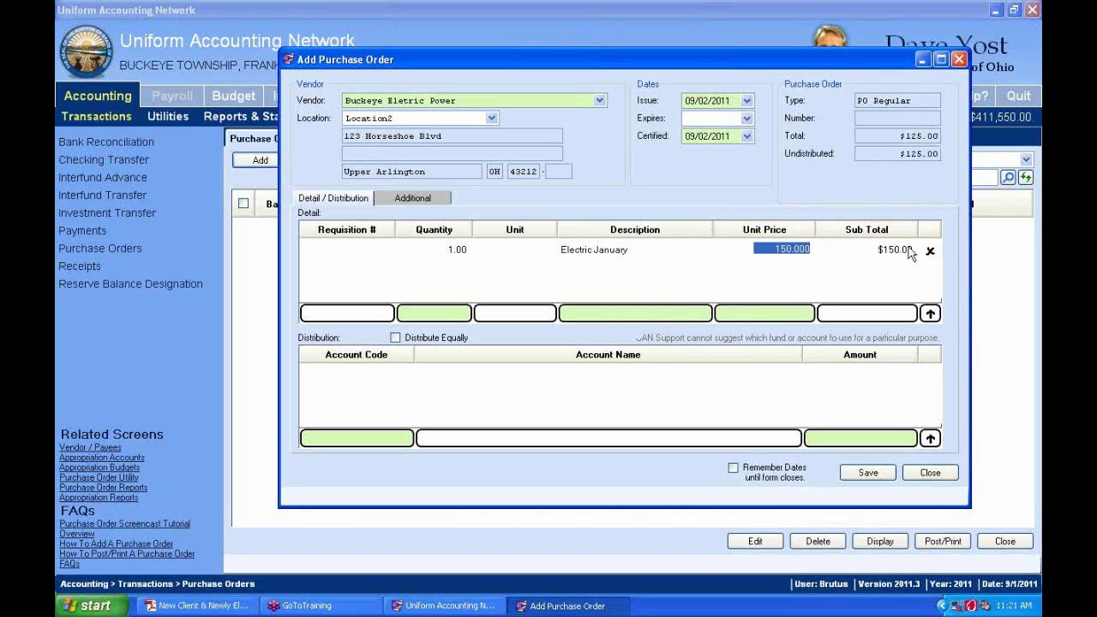
pyautogui.click(903, 254)
pyautogui.click(780, 253)
pyautogui.click(433, 116)
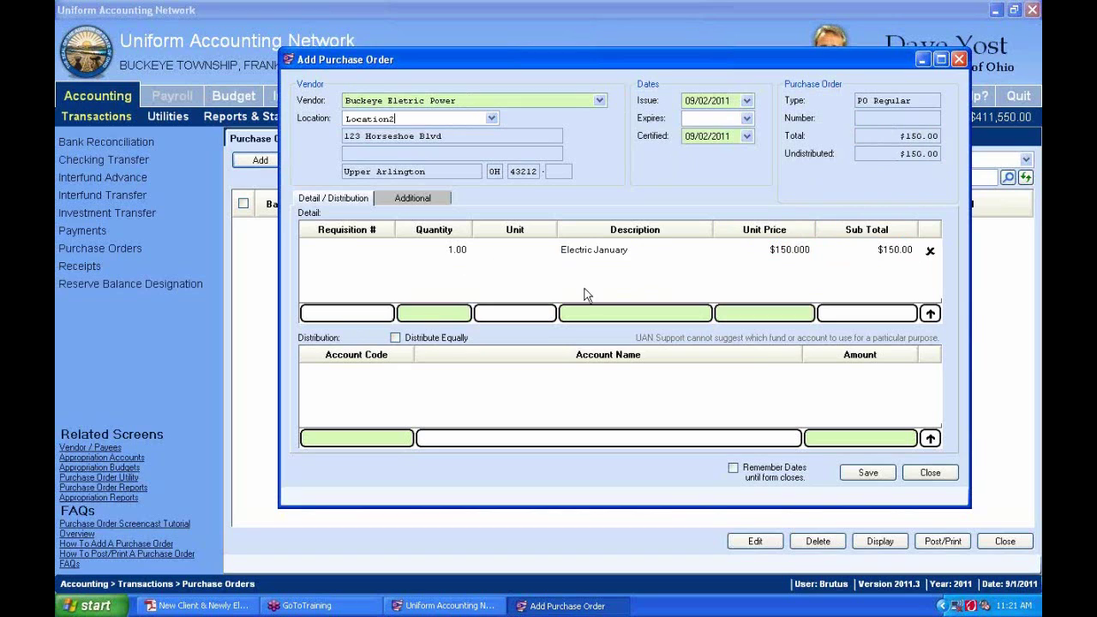
# Add a second detail line with quantity 1, description Feb and unit price 150
pyautogui.click(468, 317)
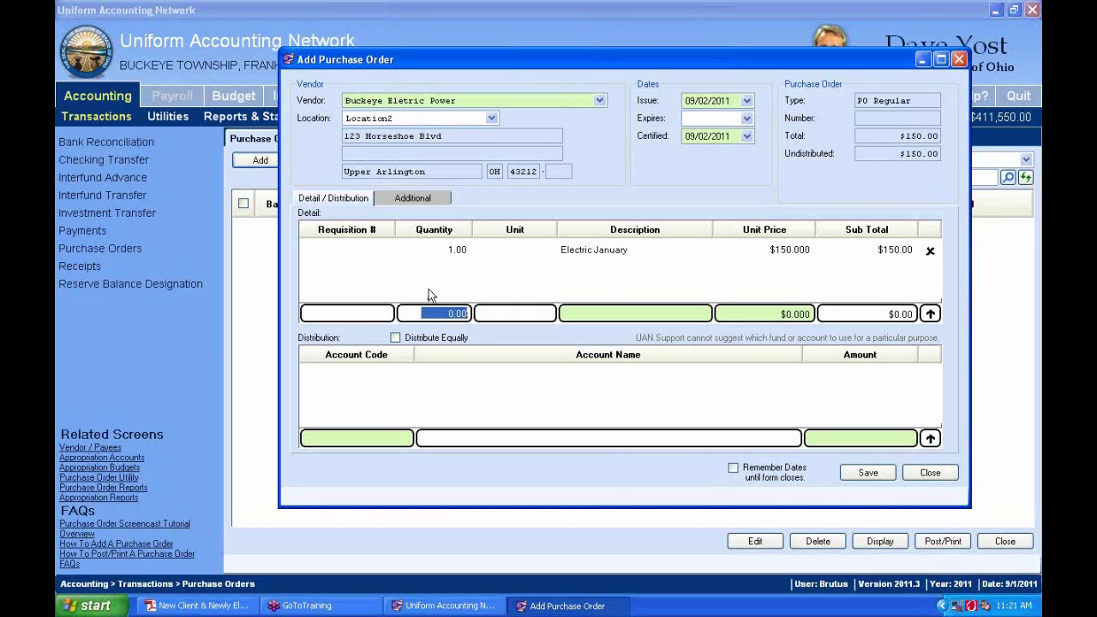
pyautogui.write('1.0')
pyautogui.press('Tab')
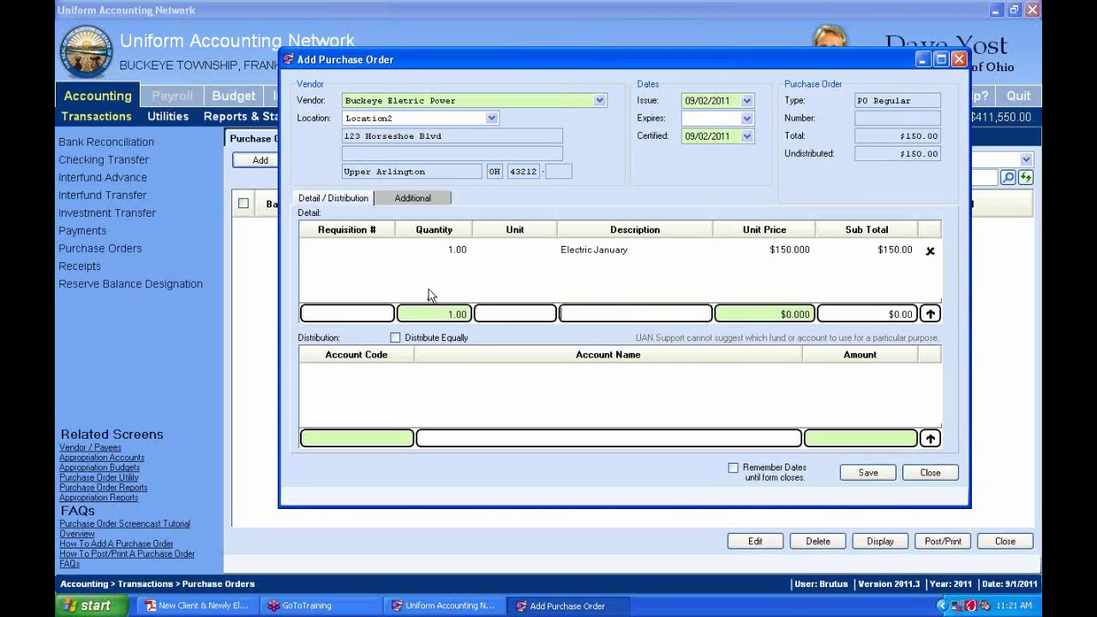
pyautogui.write('Feb')
pyautogui.press('Tab')
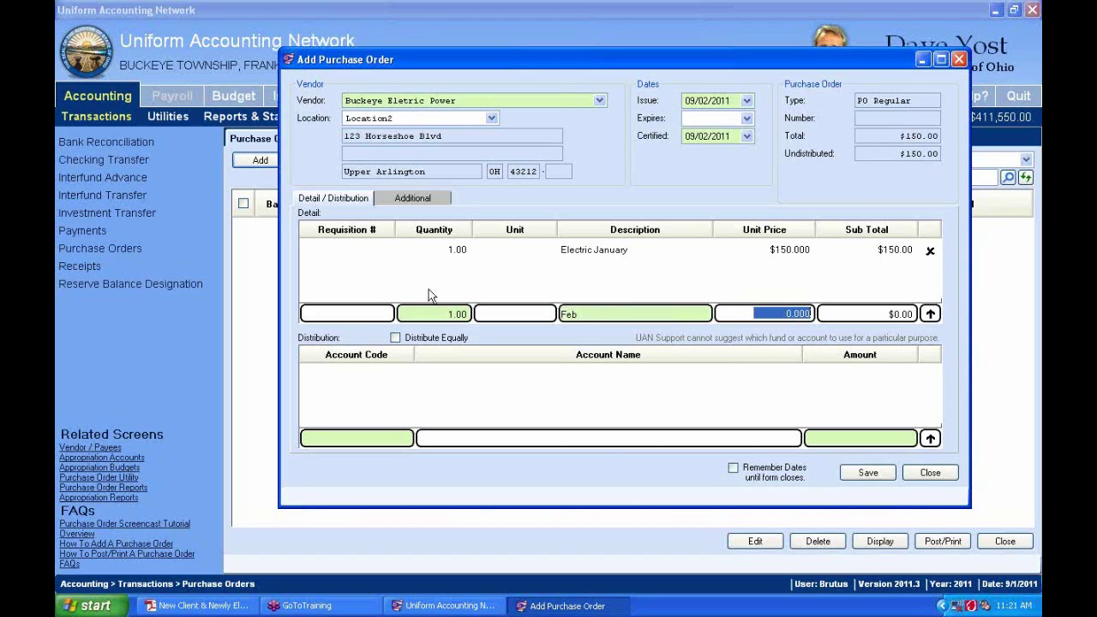
pyautogui.write('150')
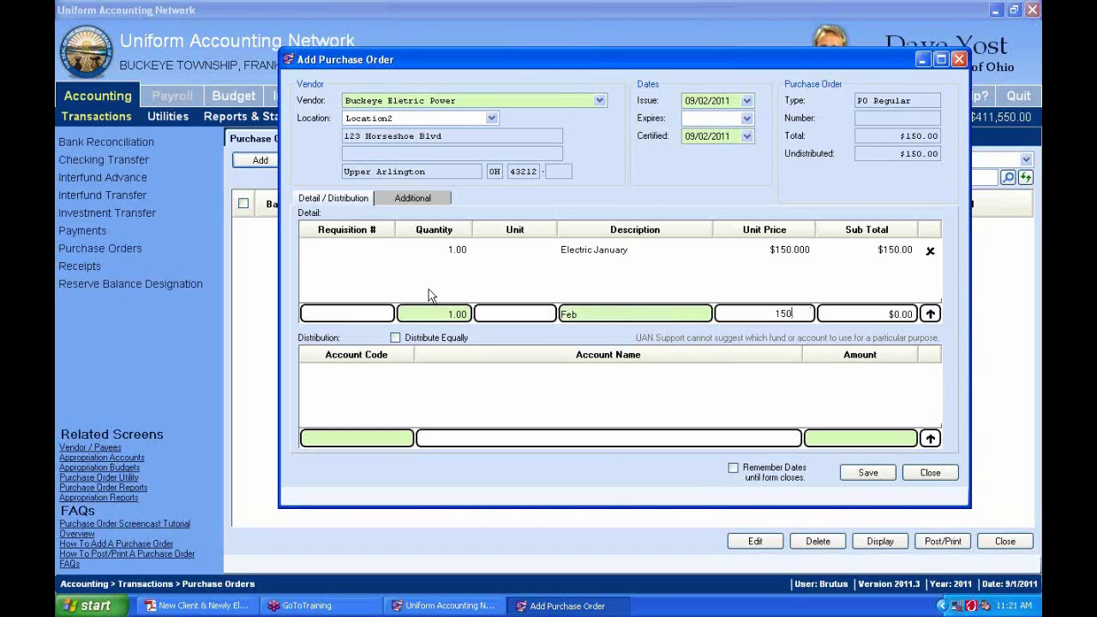
pyautogui.press('Return')
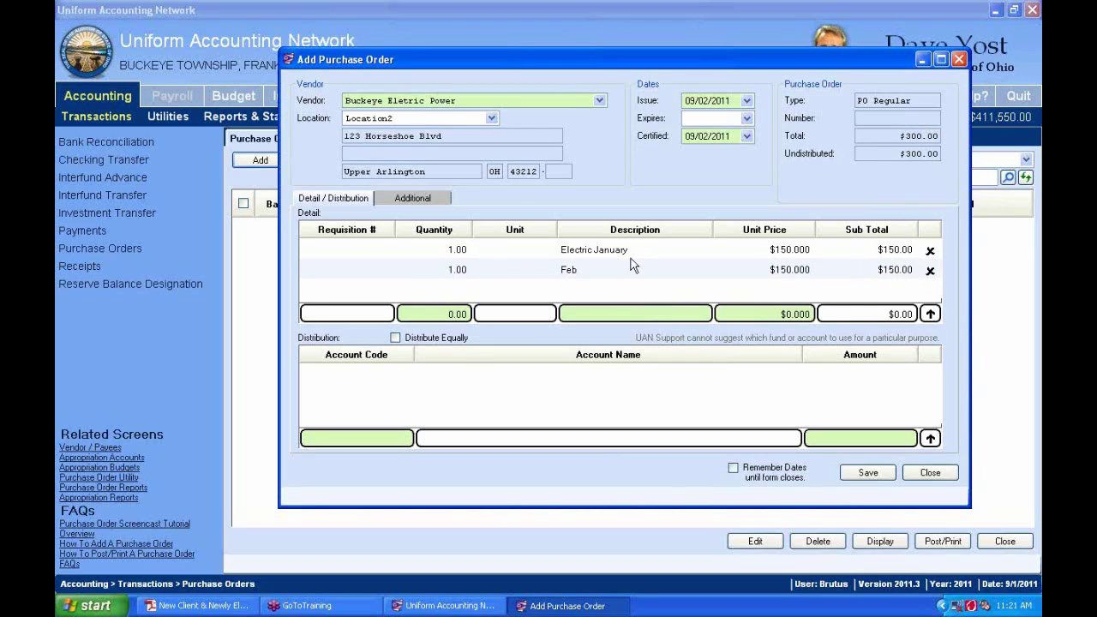
# Change the description of the Feb detail line to Electric Feb
pyautogui.click(597, 271)
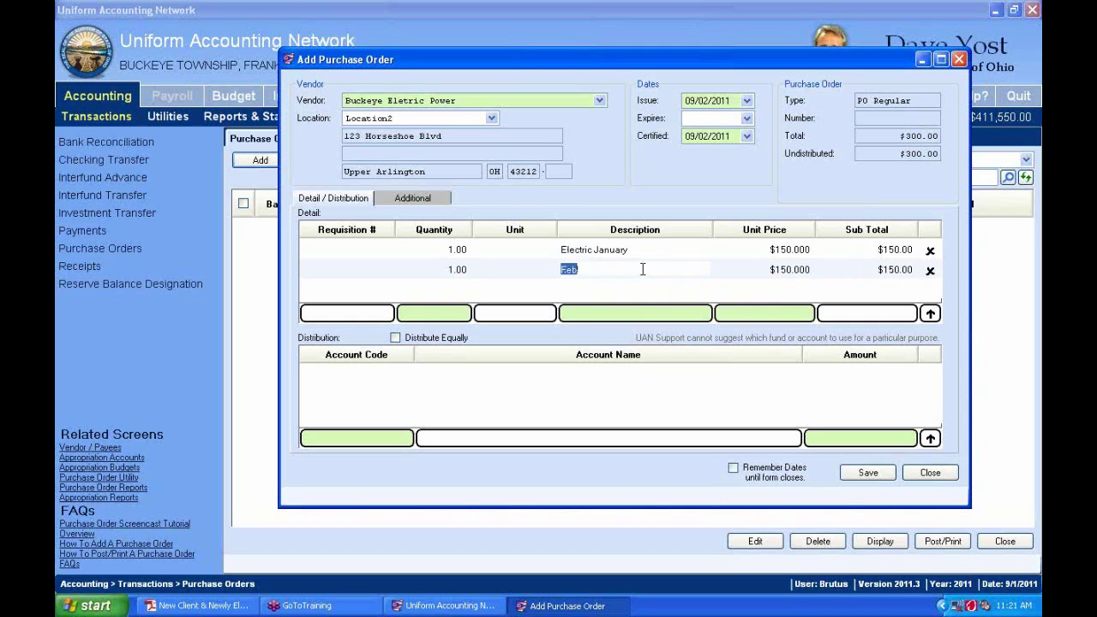
pyautogui.write('Electric Feb')
pyautogui.press('Tab')
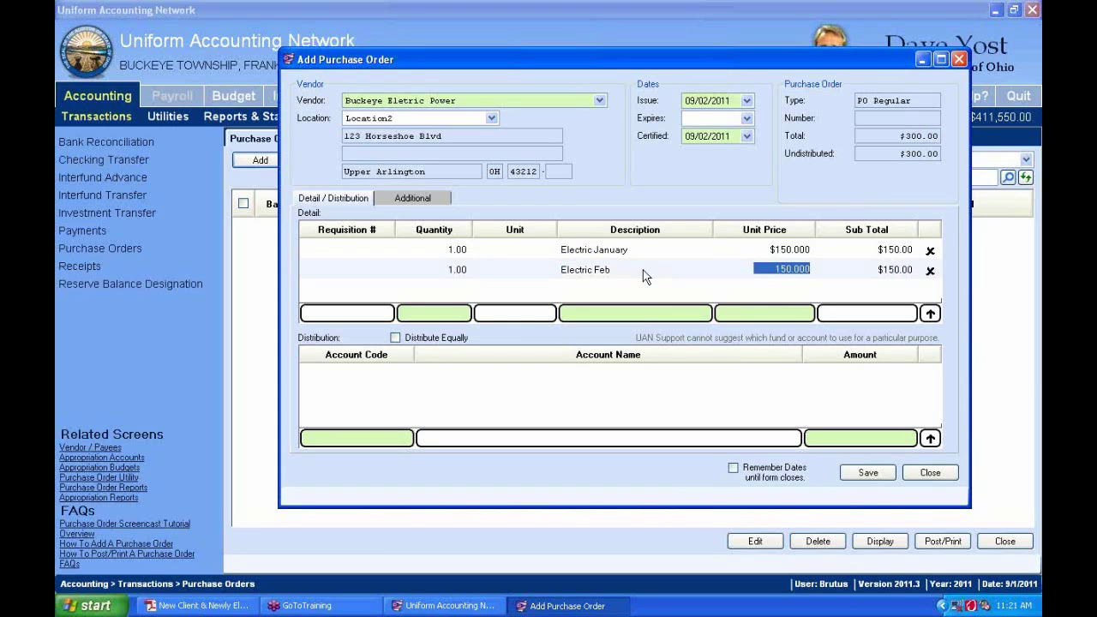
pyautogui.click(913, 153)
pyautogui.click(410, 439)
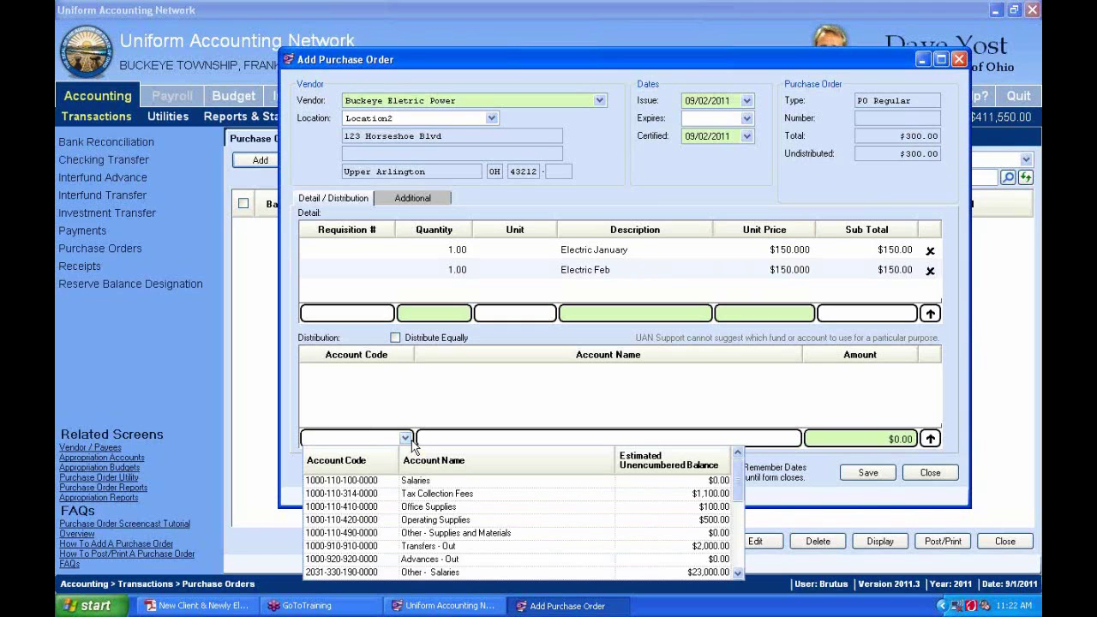
pyautogui.click(743, 560)
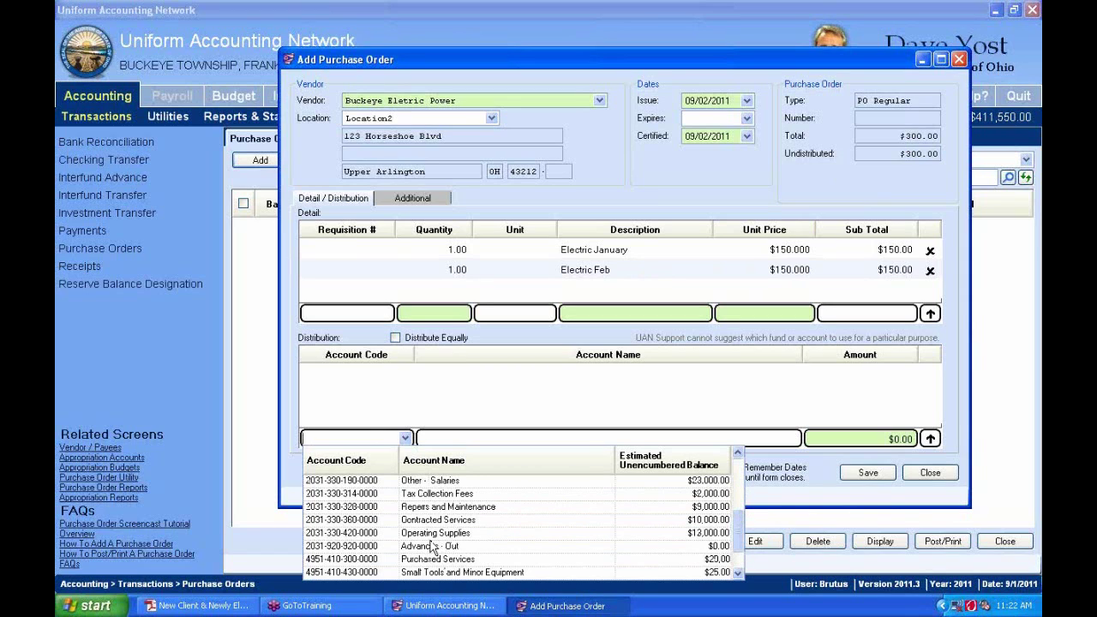
pyautogui.click(438, 533)
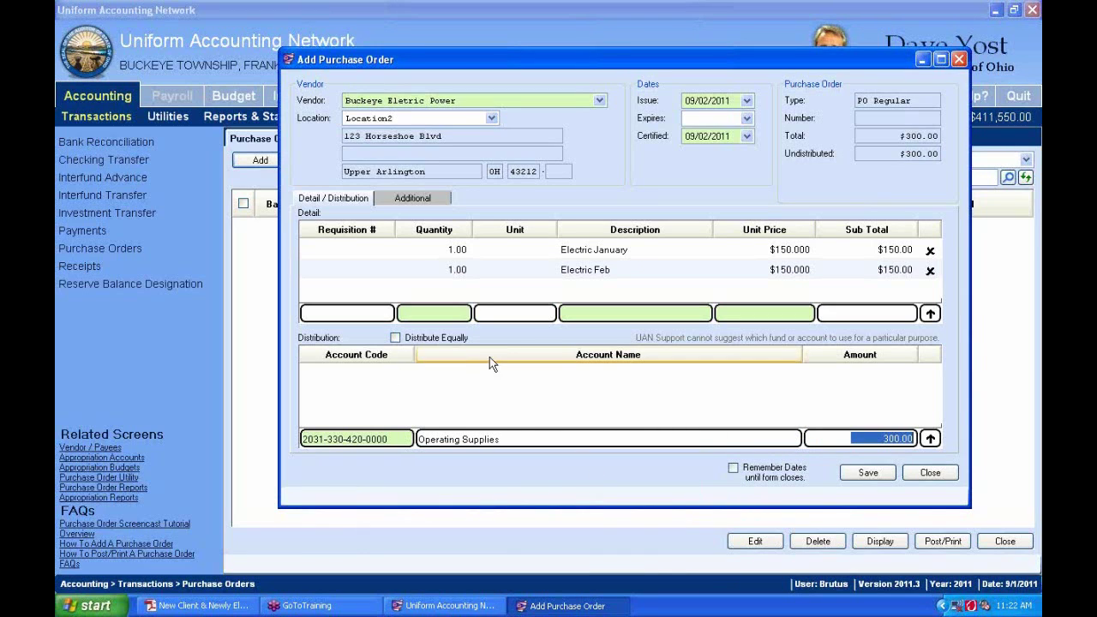
pyautogui.click(874, 410)
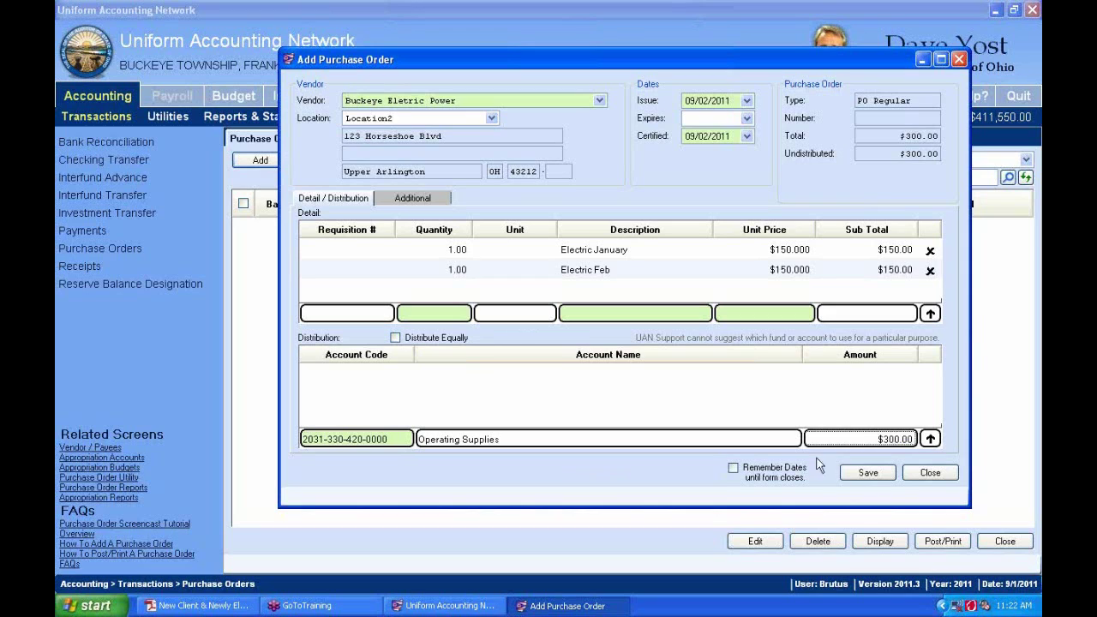
pyautogui.press('Return')
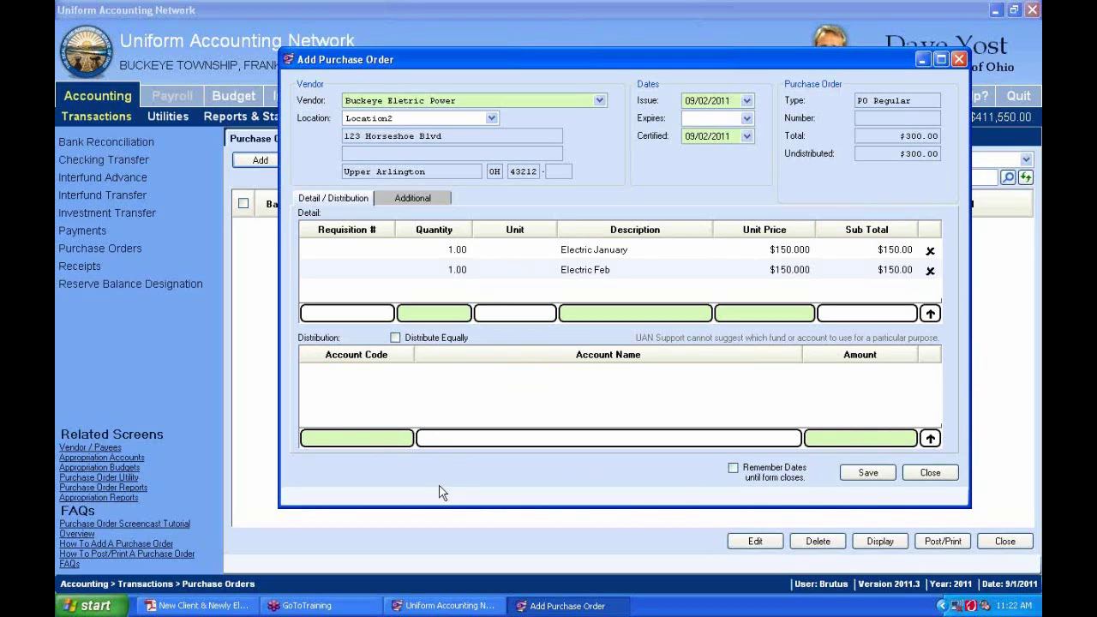
pyautogui.click(406, 439)
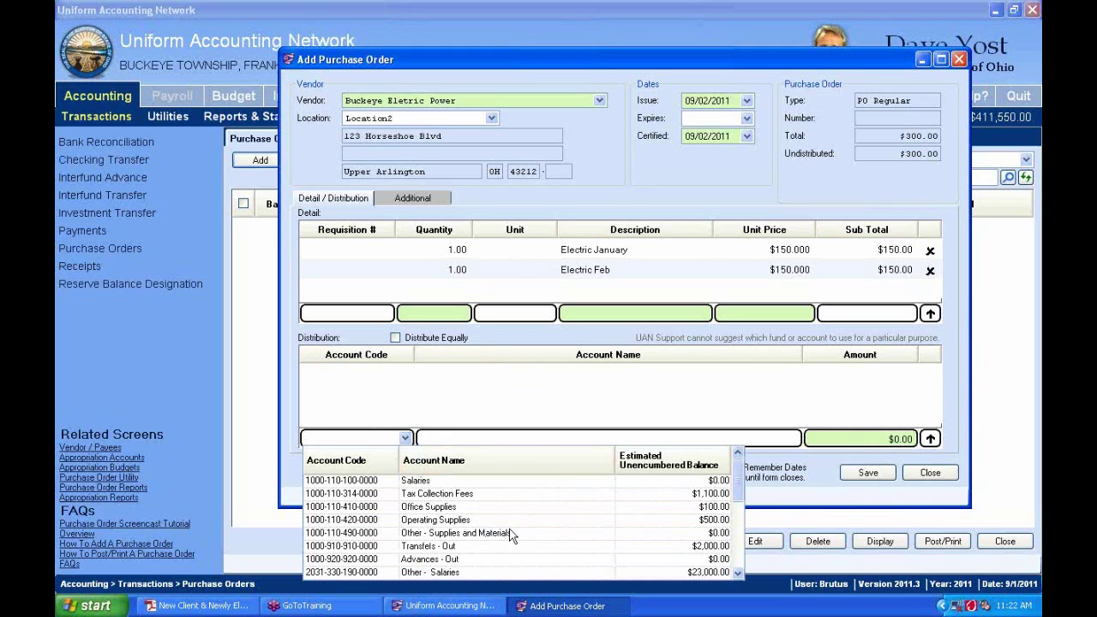
pyautogui.click(406, 439)
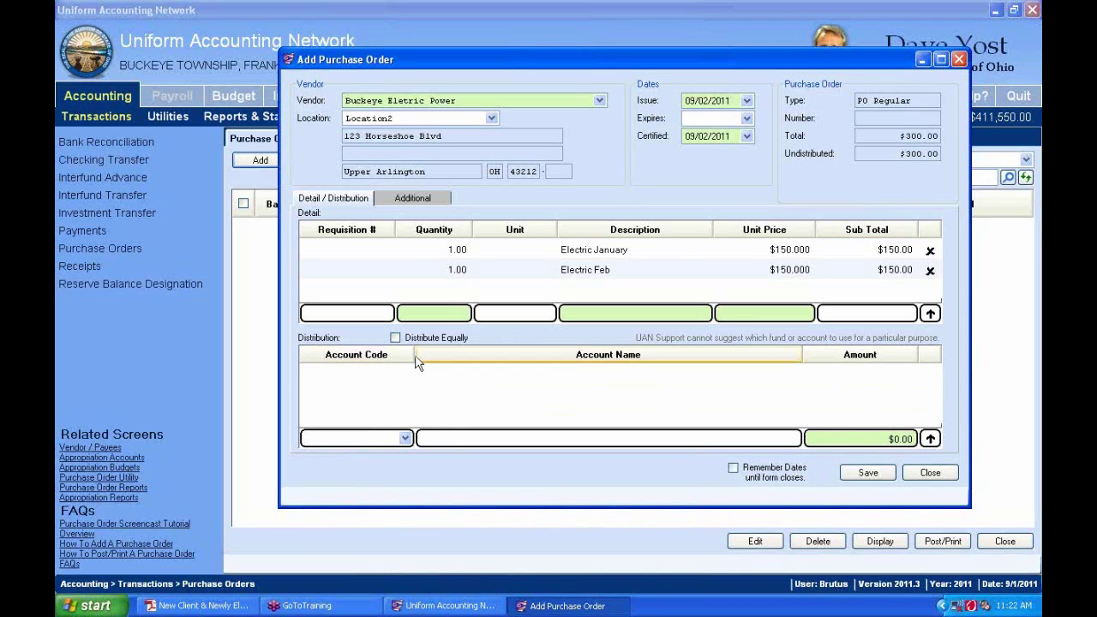
pyautogui.click(536, 274)
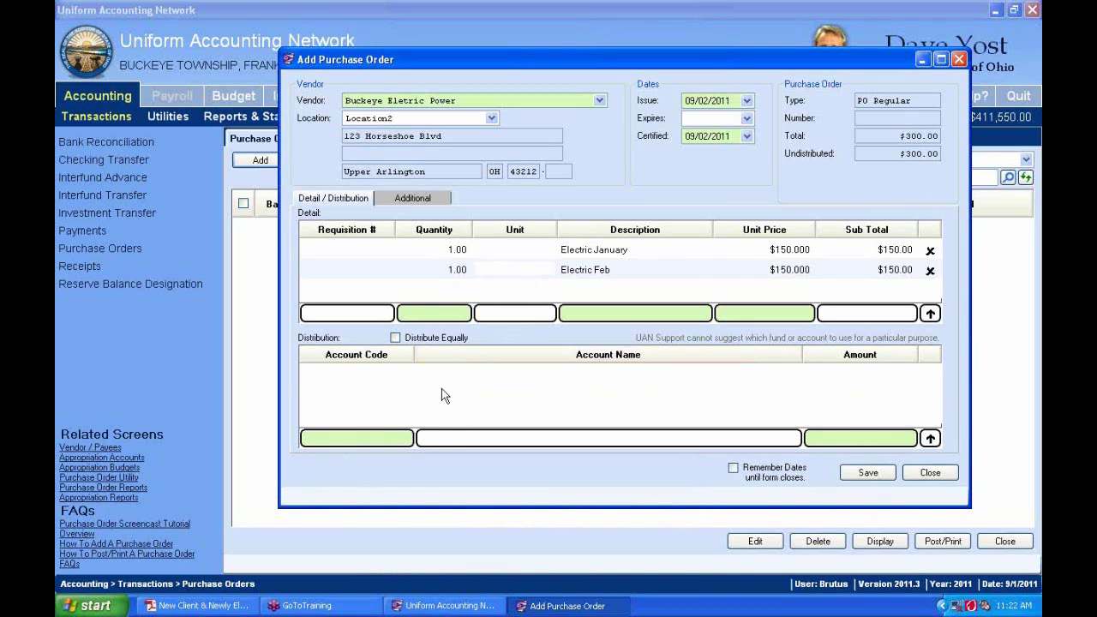
pyautogui.click(406, 438)
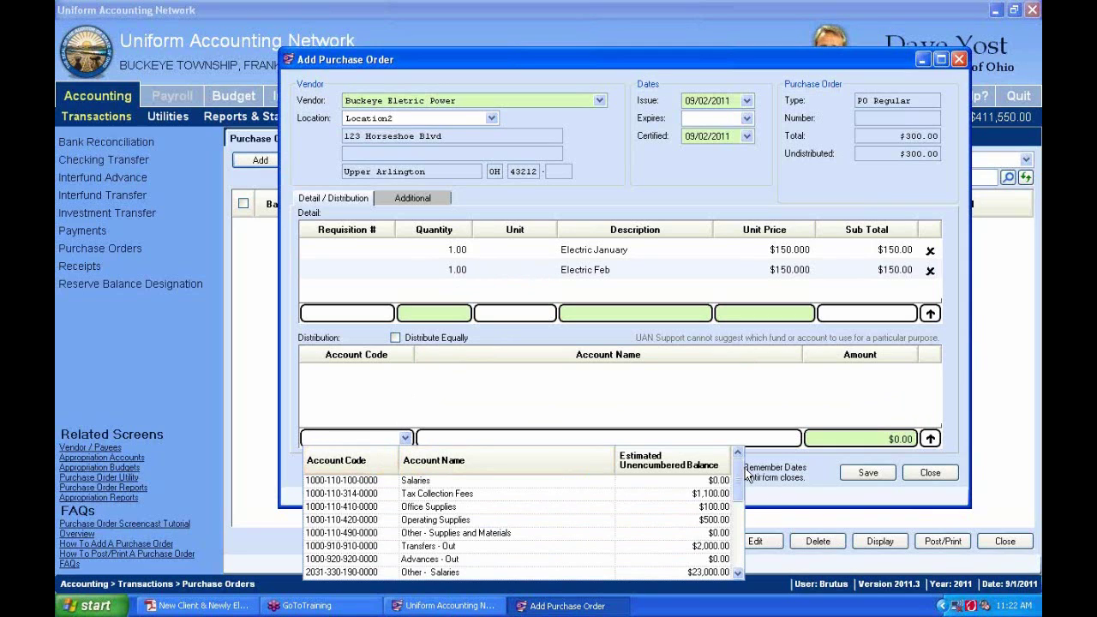
pyautogui.moveTo(739, 476)
pyautogui.mouseDown()
pyautogui.moveTo(735, 545)
pyautogui.moveTo(739, 469)
pyautogui.mouseUp()
pyautogui.click(737, 573)
pyautogui.click(737, 572)
pyautogui.click(737, 572)
pyautogui.click(737, 572)
pyautogui.click(737, 573)
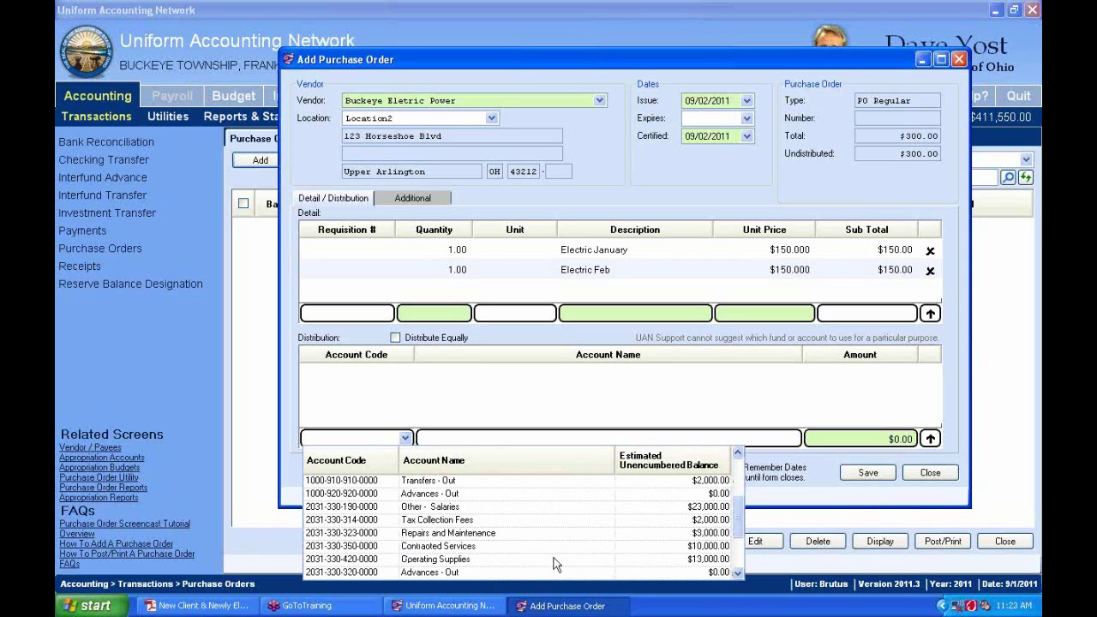
pyautogui.click(484, 560)
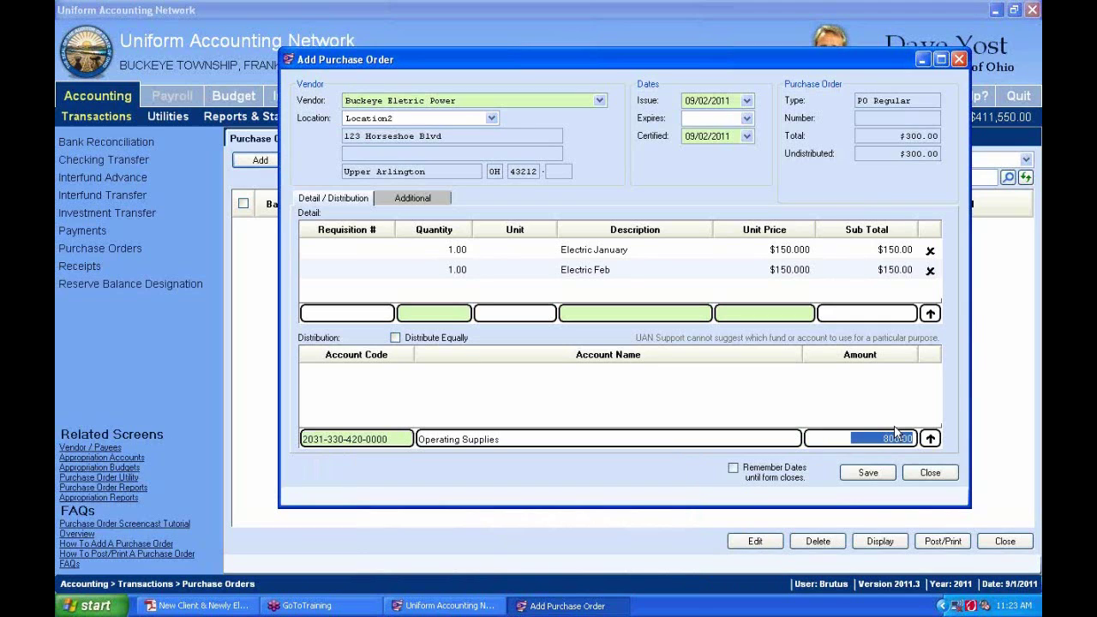
pyautogui.click(528, 439)
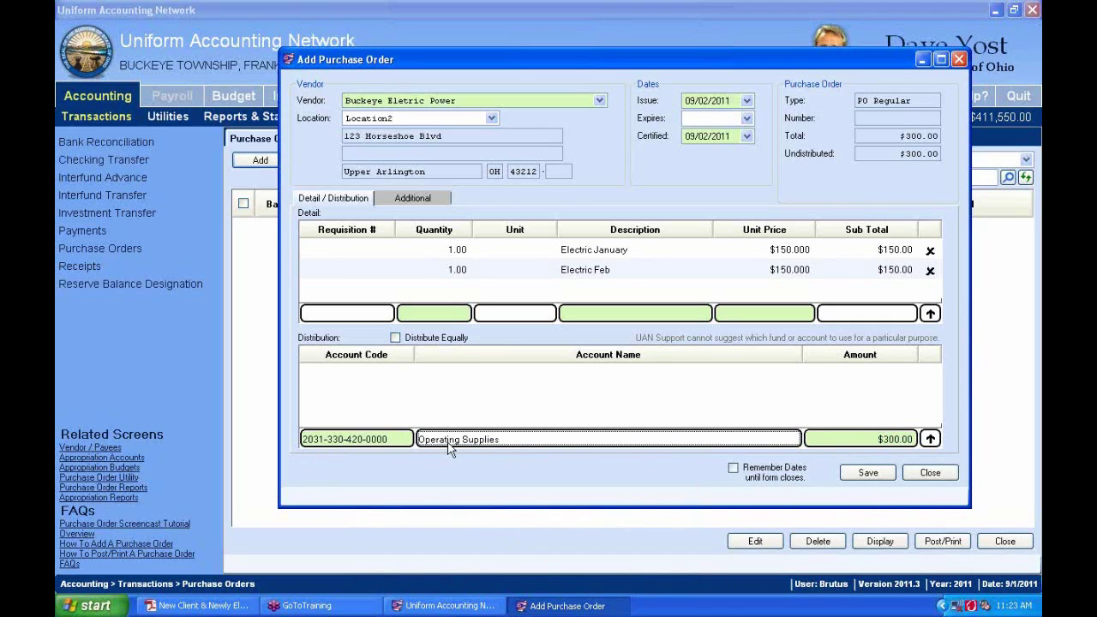
pyautogui.moveTo(402, 446)
pyautogui.click(885, 441)
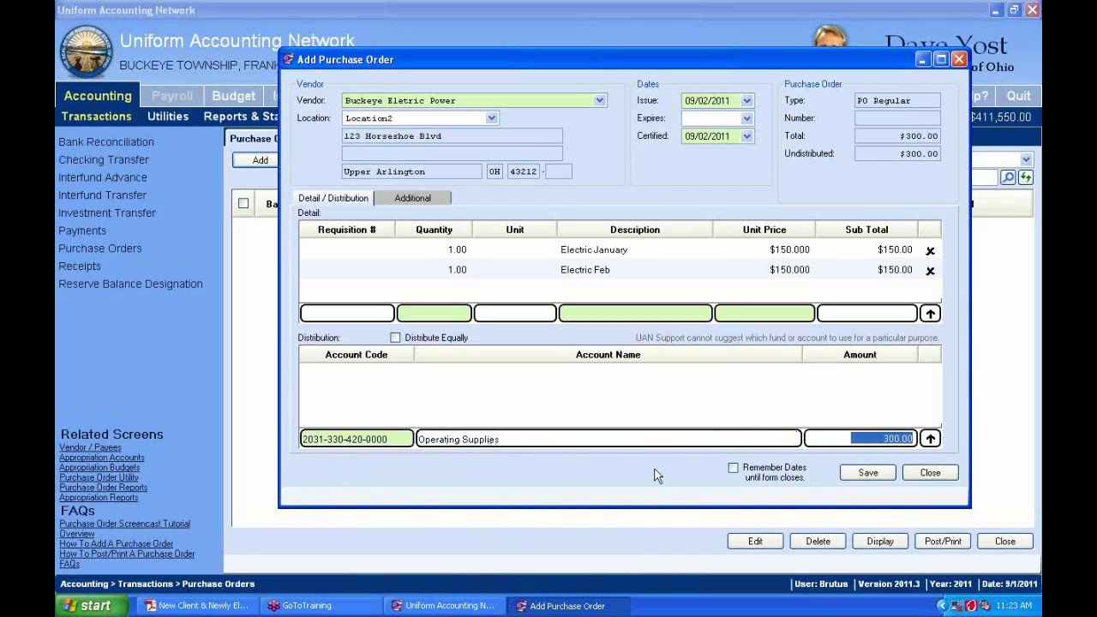
pyautogui.write('1')
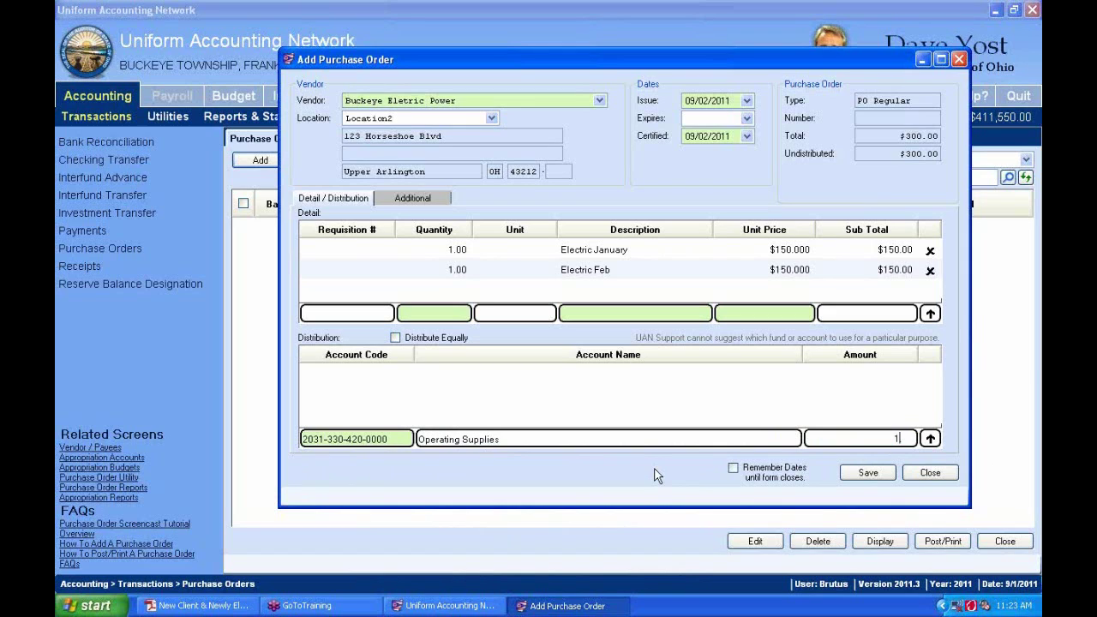
pyautogui.write('00.')
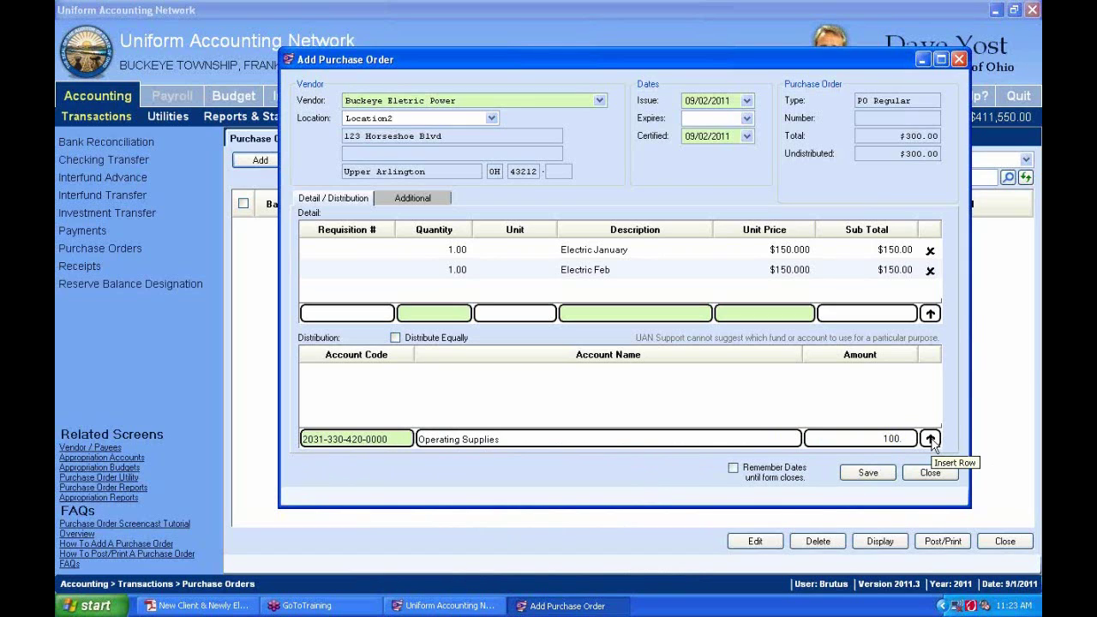
pyautogui.click(931, 439)
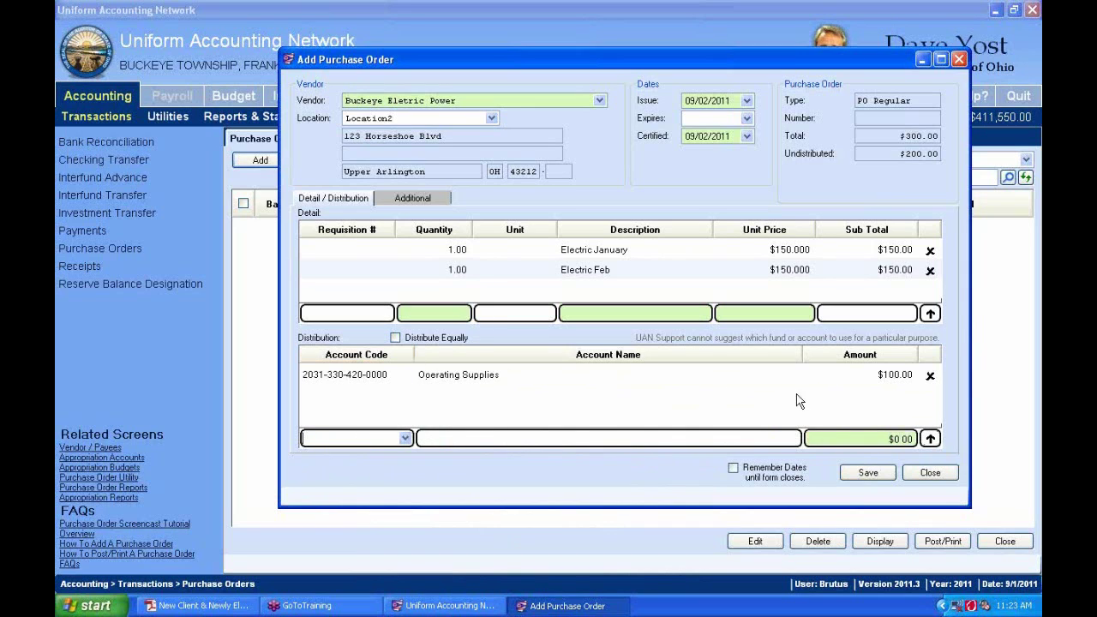
pyautogui.click(405, 439)
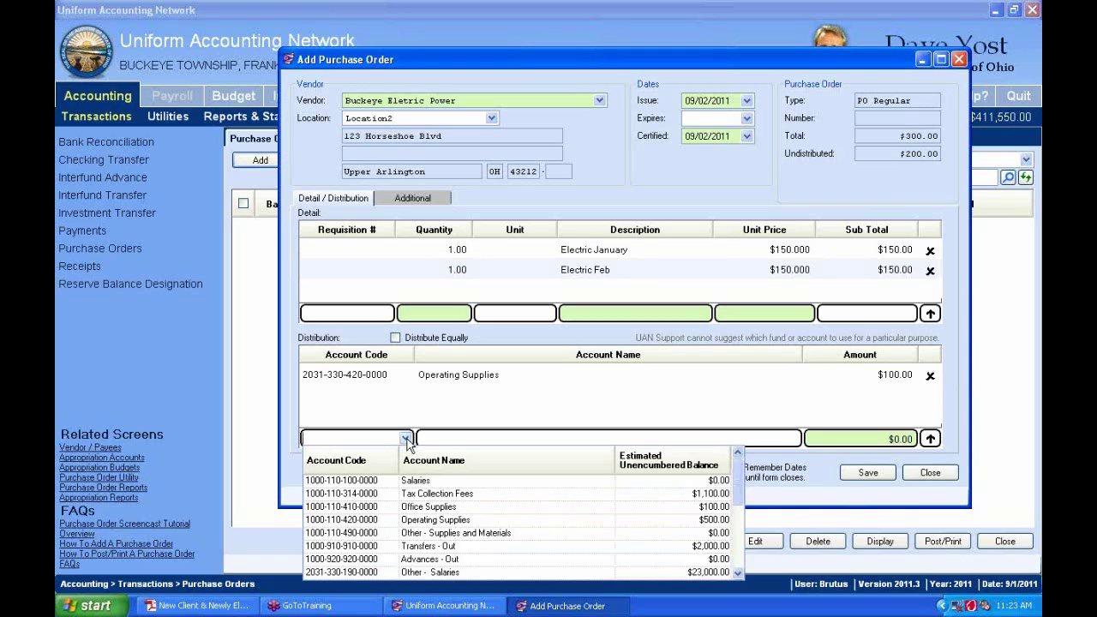
pyautogui.click(406, 439)
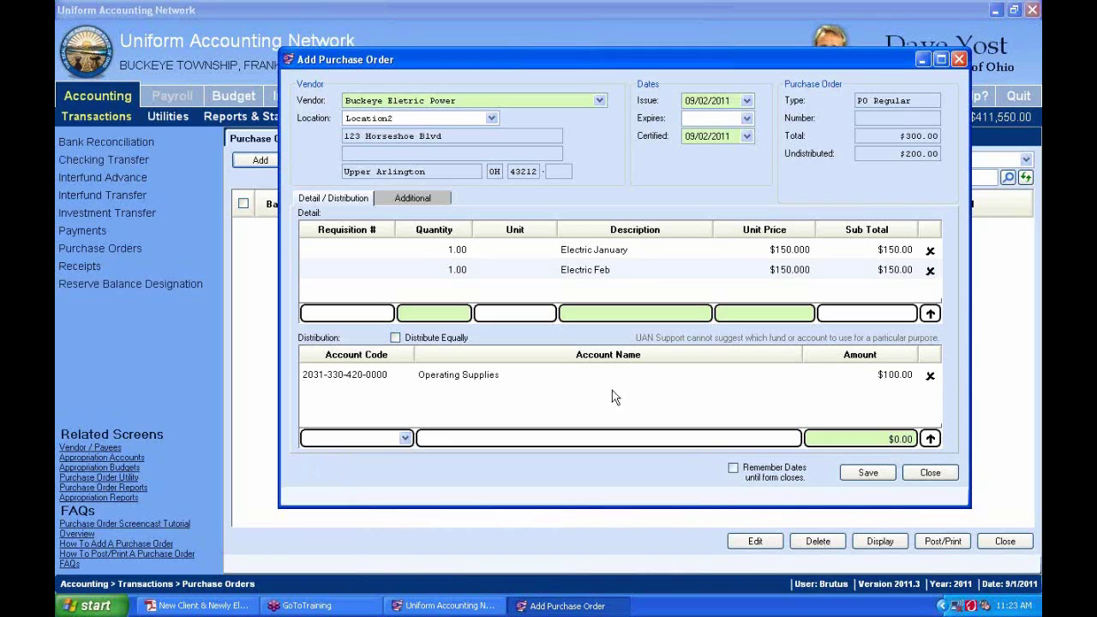
pyautogui.click(406, 439)
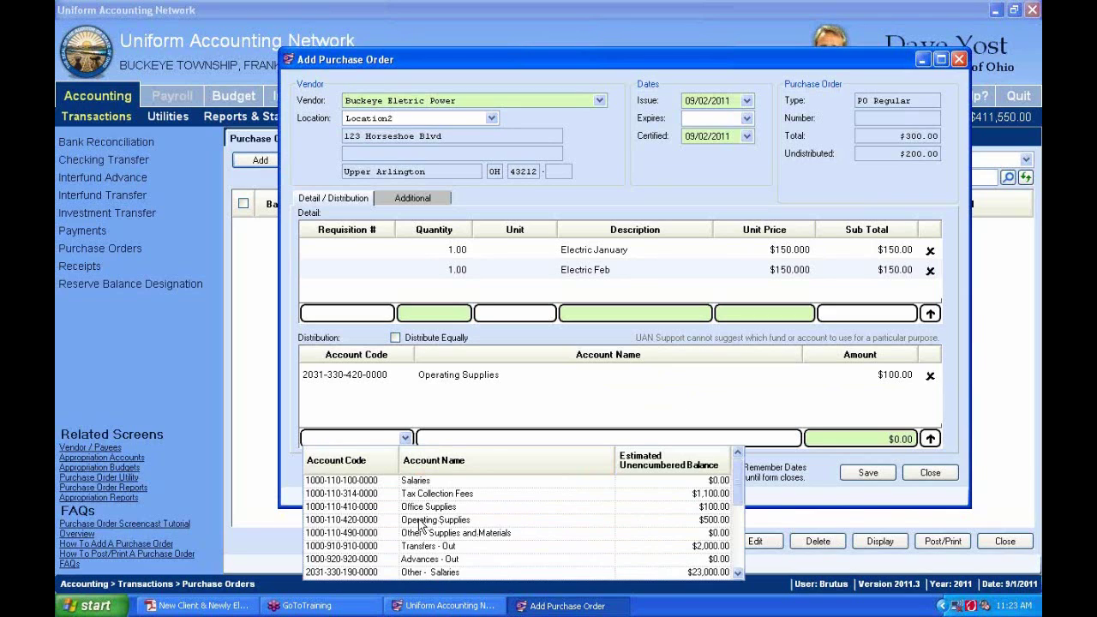
pyautogui.click(420, 520)
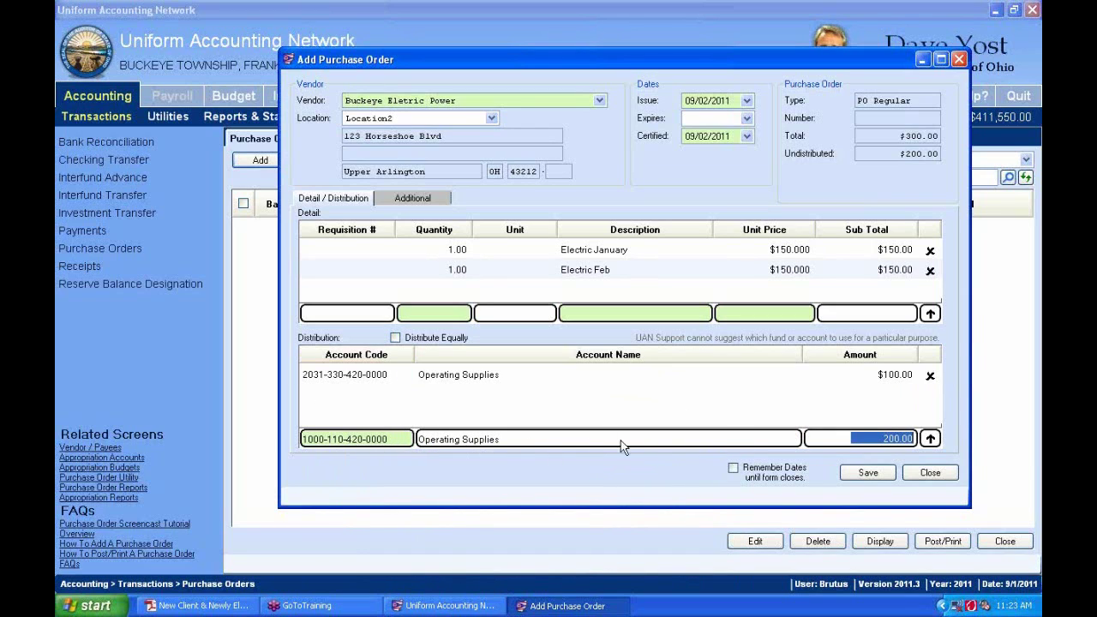
pyautogui.click(883, 438)
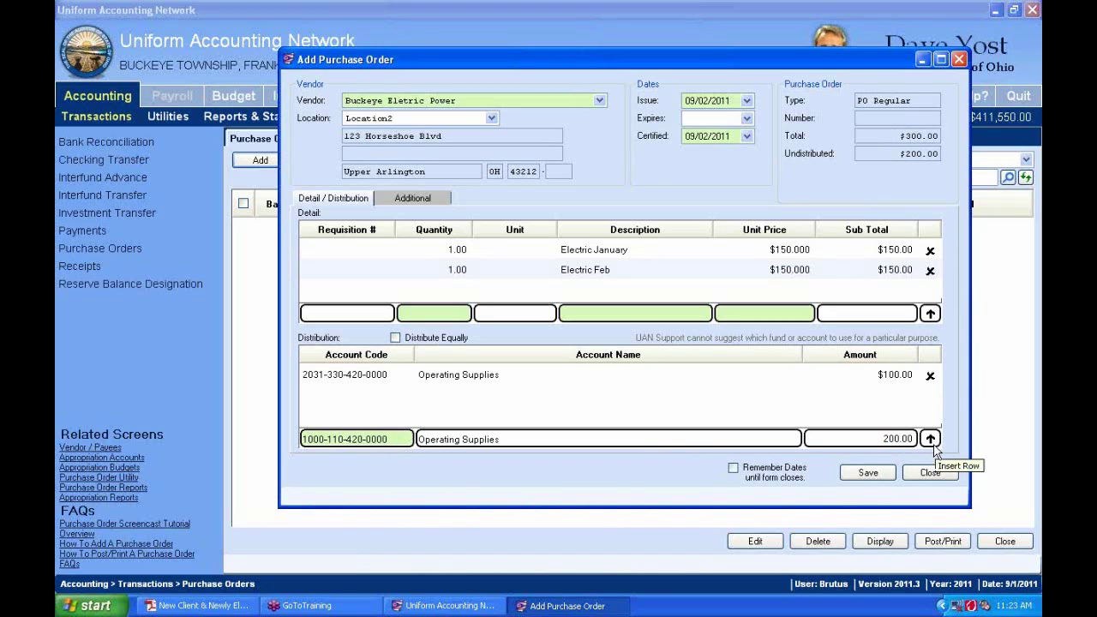
pyautogui.press('Return')
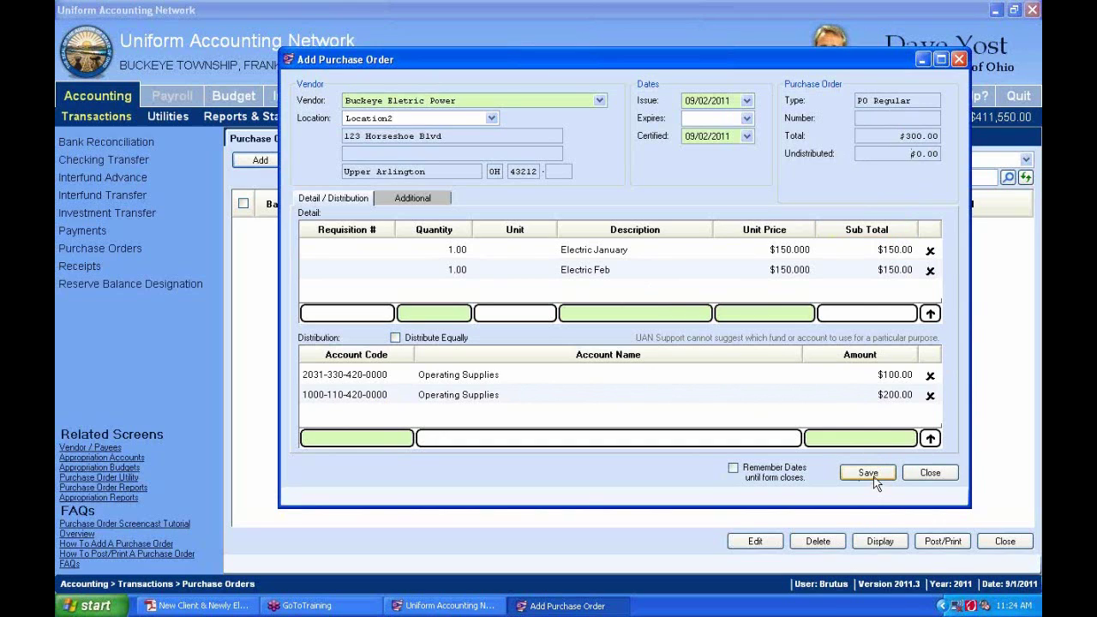
# Review the amounts entered on the two distribution lines
pyautogui.click(892, 378)
pyautogui.click(910, 394)
pyautogui.click(893, 374)
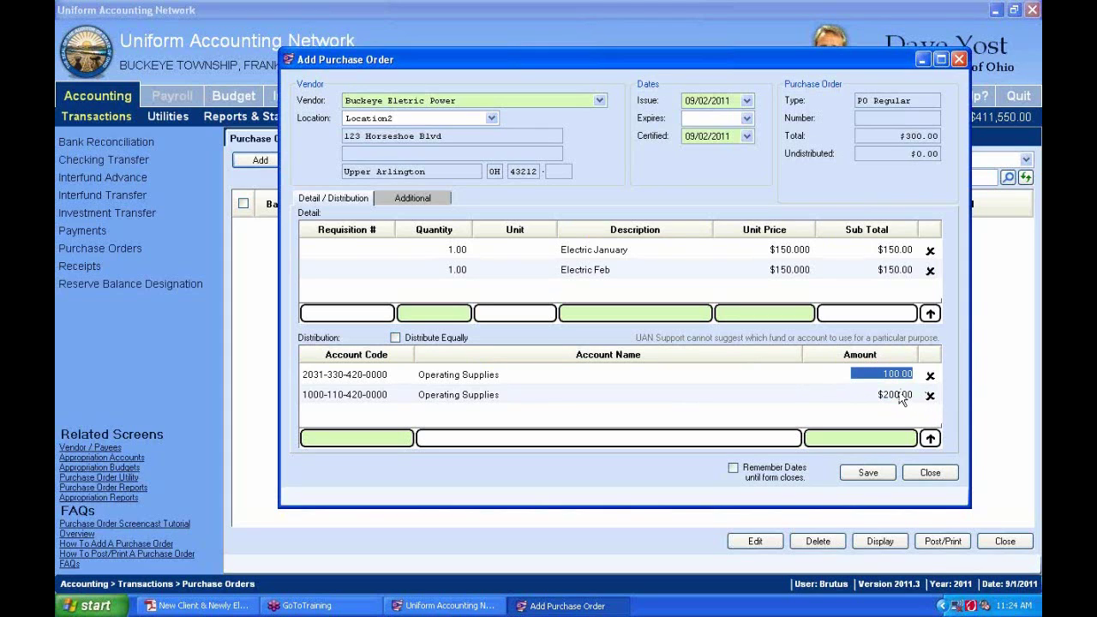
pyautogui.click(900, 396)
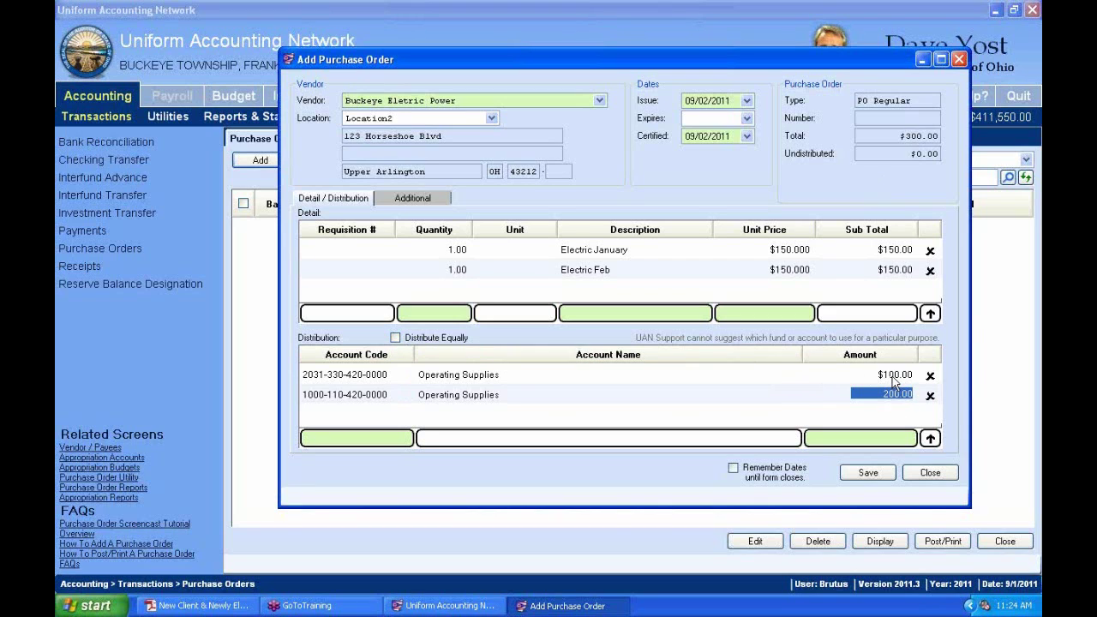
# Save the Buckeye Eletric Power purchase order with Distribute Equally and Remember Dates until form closes enabled
pyautogui.click(395, 338)
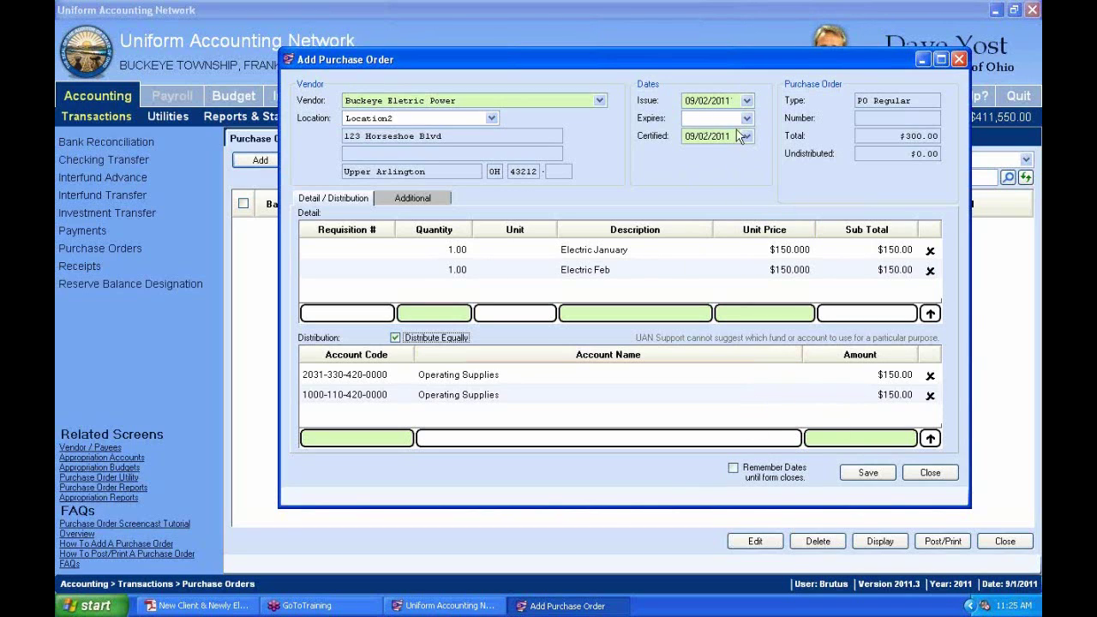
pyautogui.click(736, 469)
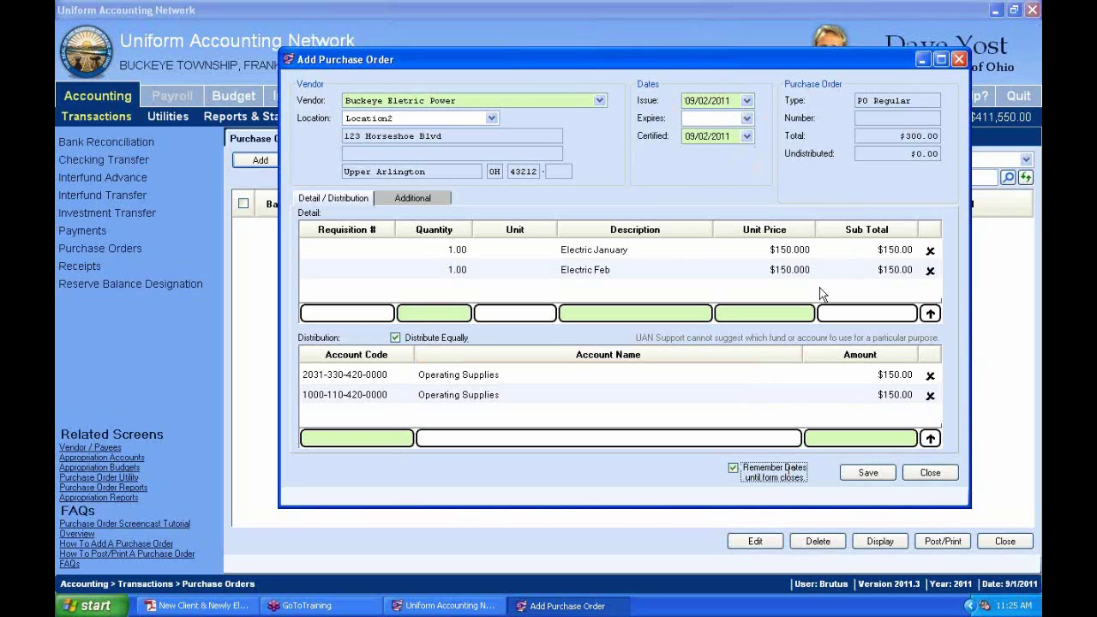
pyautogui.click(876, 477)
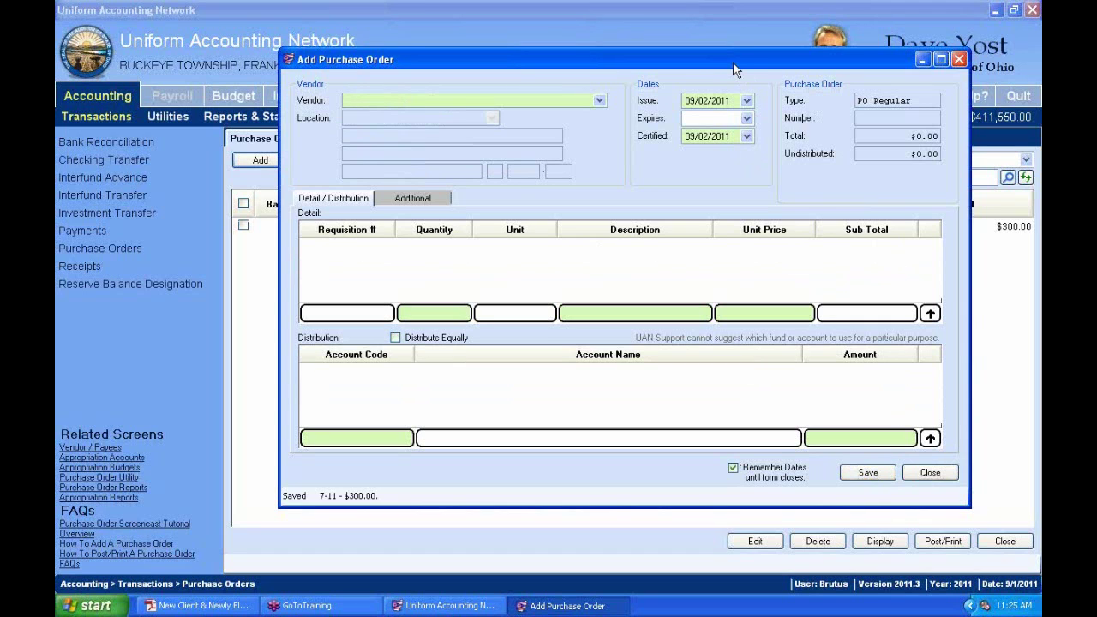
# Move the purchase order form aside to check the saved order in the list, and close the form
pyautogui.moveTo(734, 63); pyautogui.dragTo(888, 73)
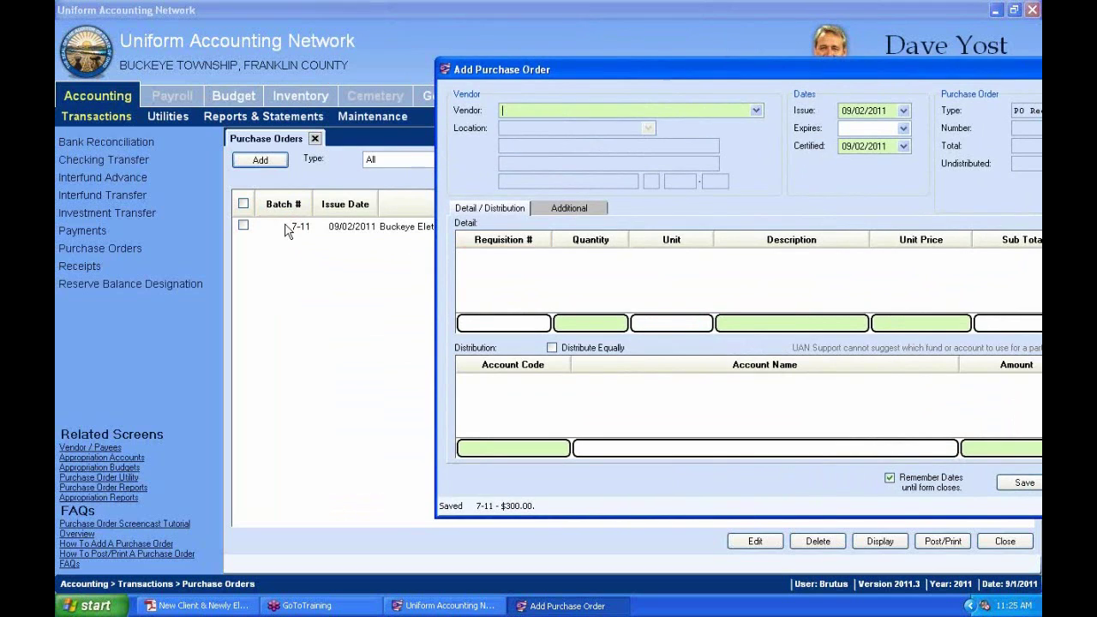
pyautogui.moveTo(743, 65); pyautogui.dragTo(551, 26)
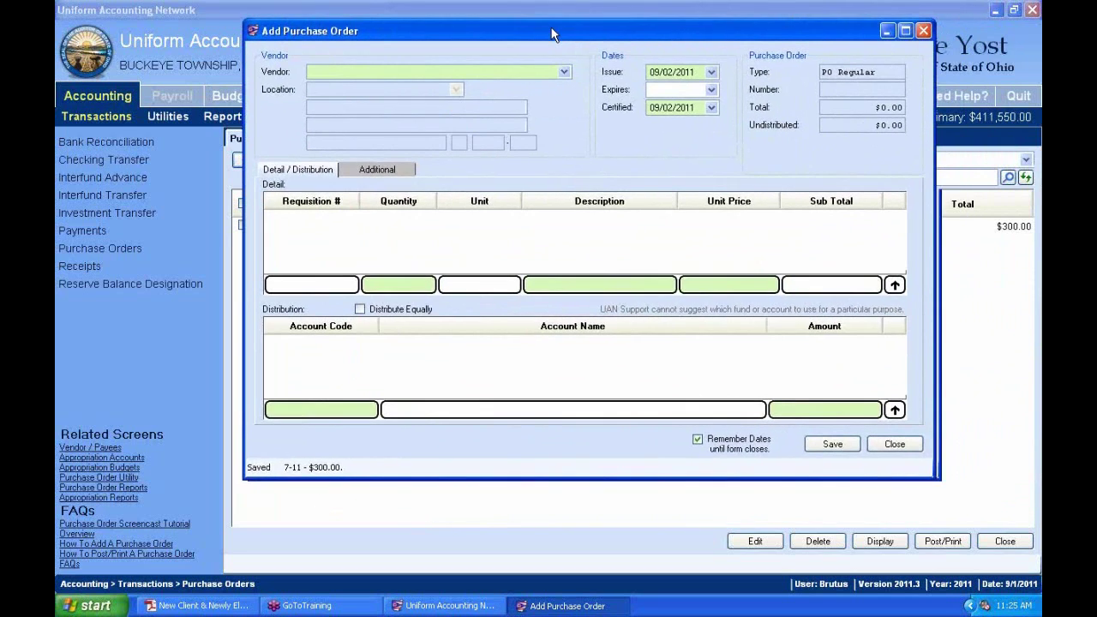
pyautogui.click(564, 71)
pyautogui.click(583, 63)
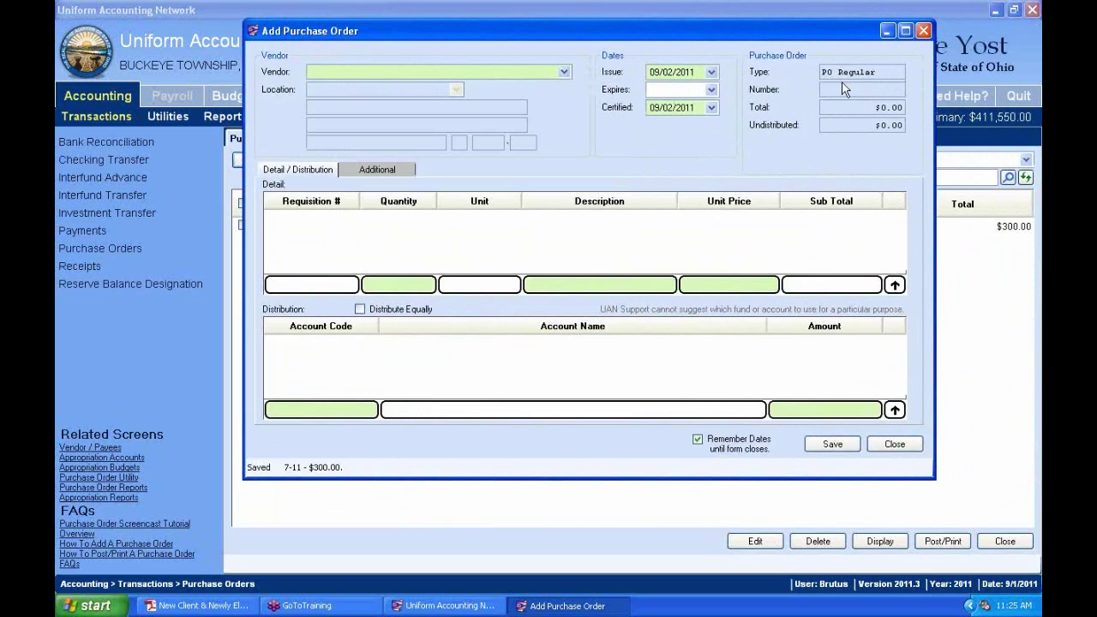
pyautogui.click(875, 71)
pyautogui.click(912, 452)
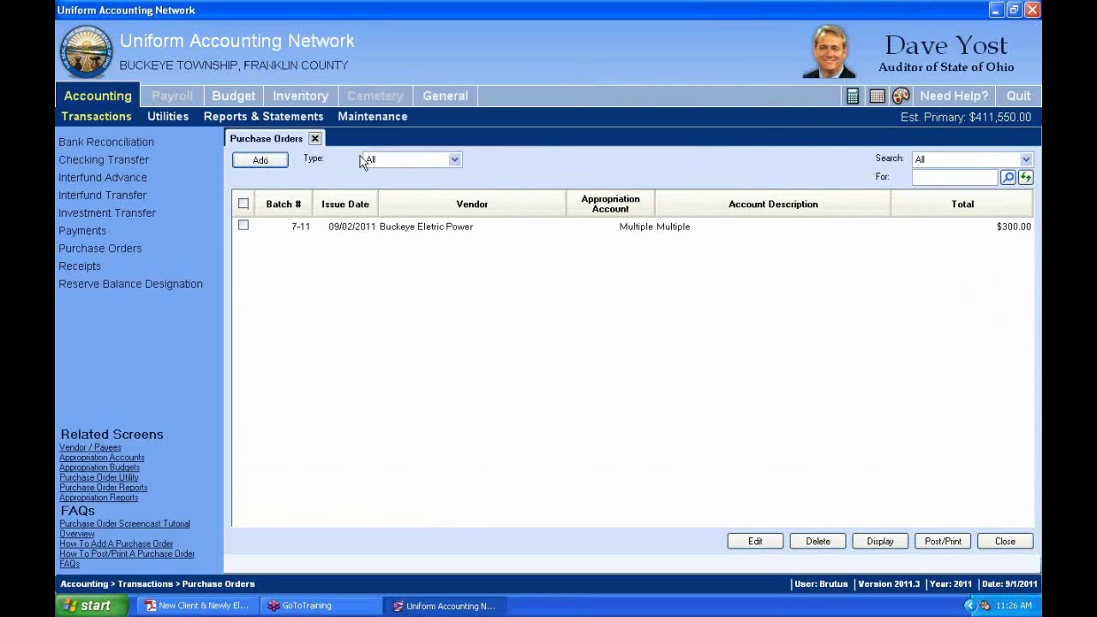
# Start a PO Then and Now purchase order and examine its additional details and Then date calendar
pyautogui.click(283, 160)
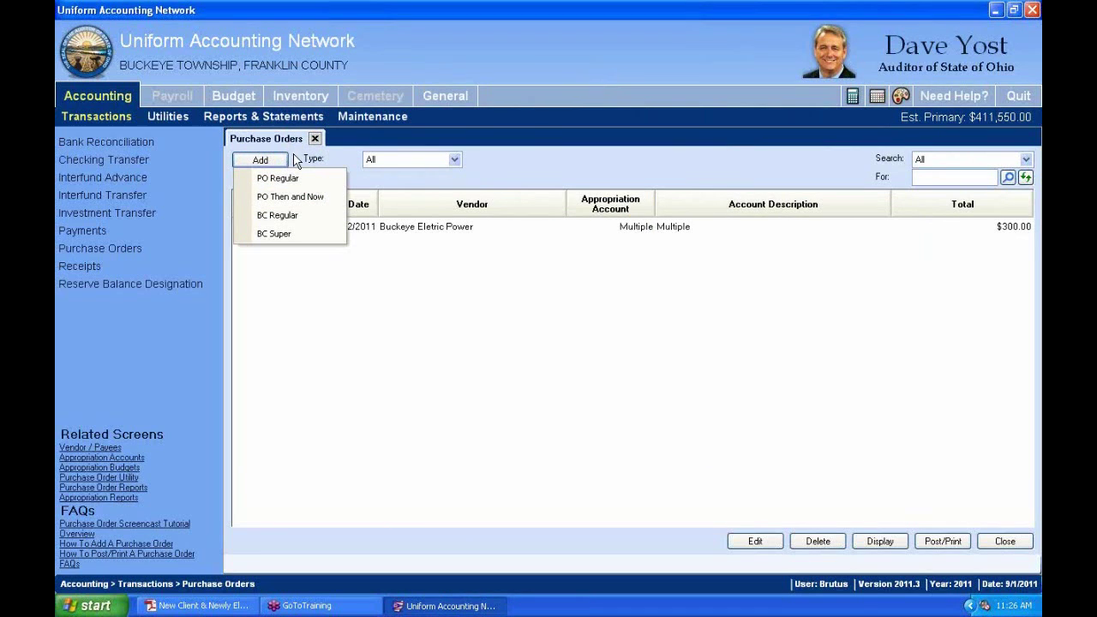
pyautogui.click(306, 202)
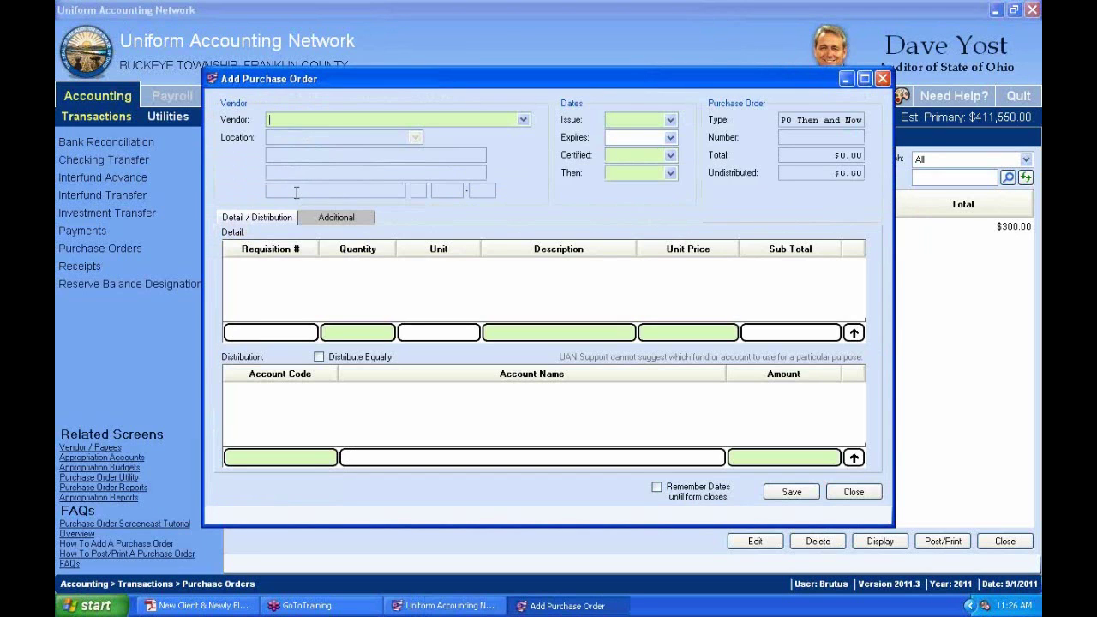
pyautogui.moveTo(622, 79); pyautogui.dragTo(626, 22)
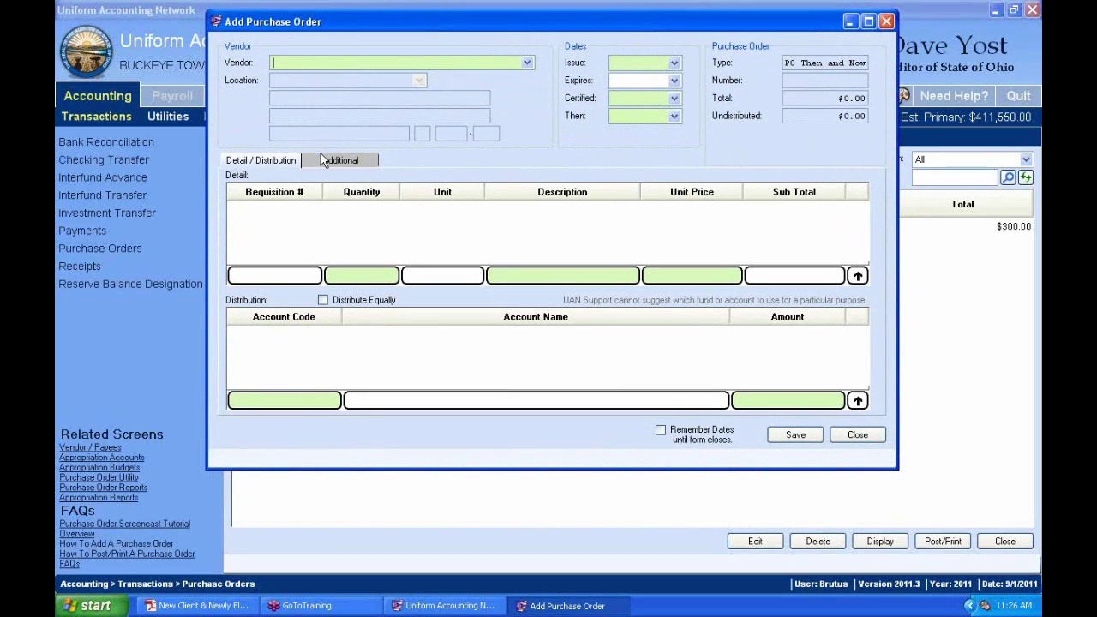
pyautogui.click(340, 163)
pyautogui.click(282, 165)
pyautogui.click(677, 117)
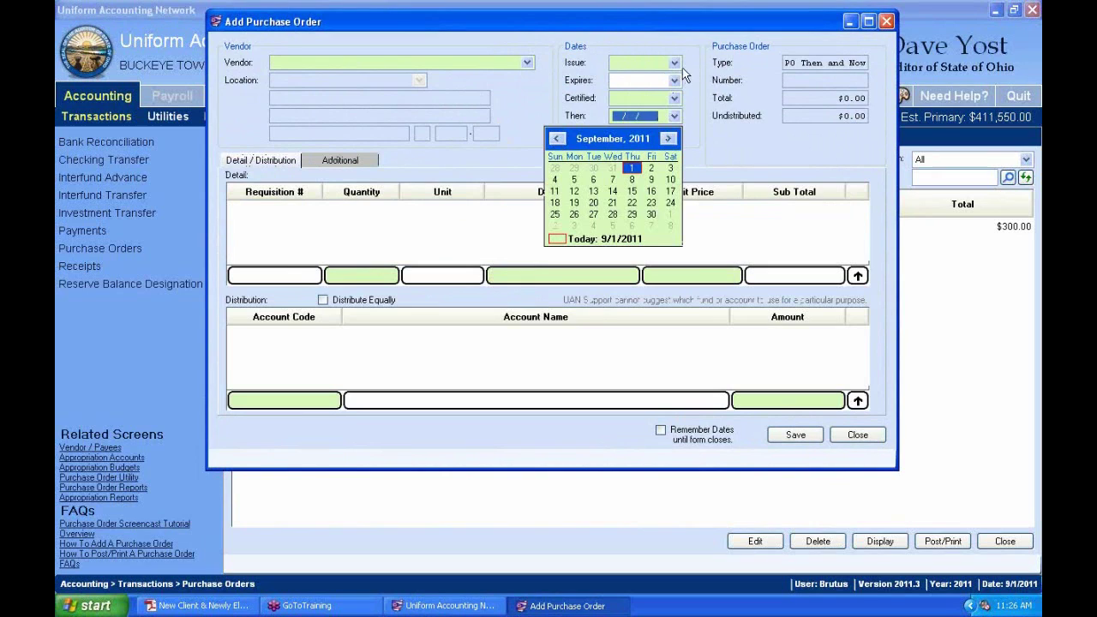
pyautogui.click(742, 49)
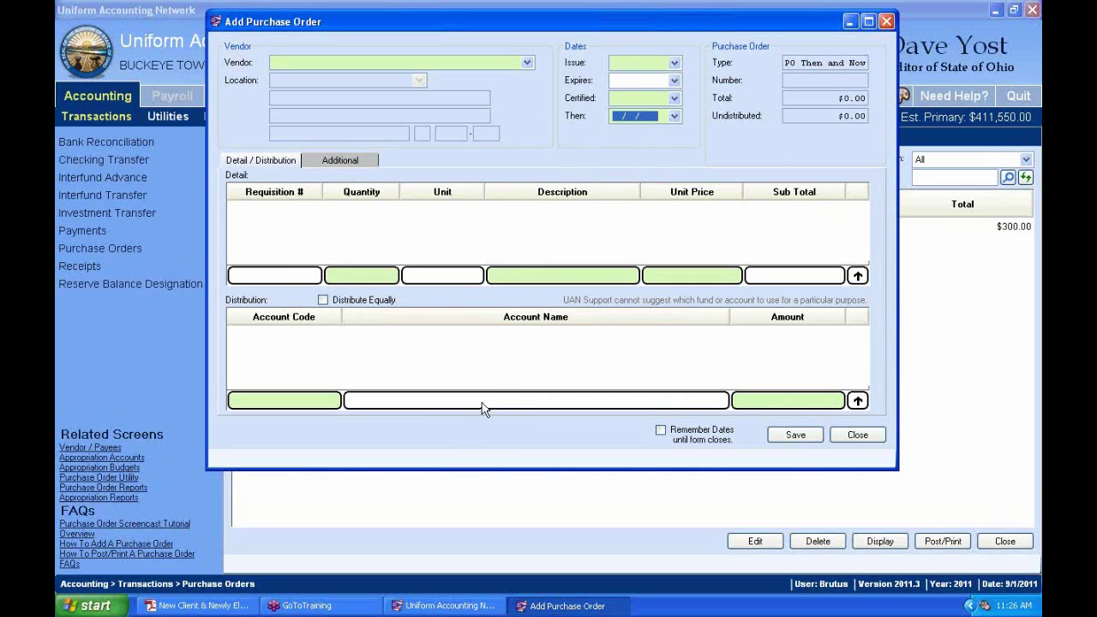
# Set the Issue and Certified dates to 09/01/2011 and the Then date to 08/29/2011
pyautogui.click(674, 62)
pyautogui.click(566, 185)
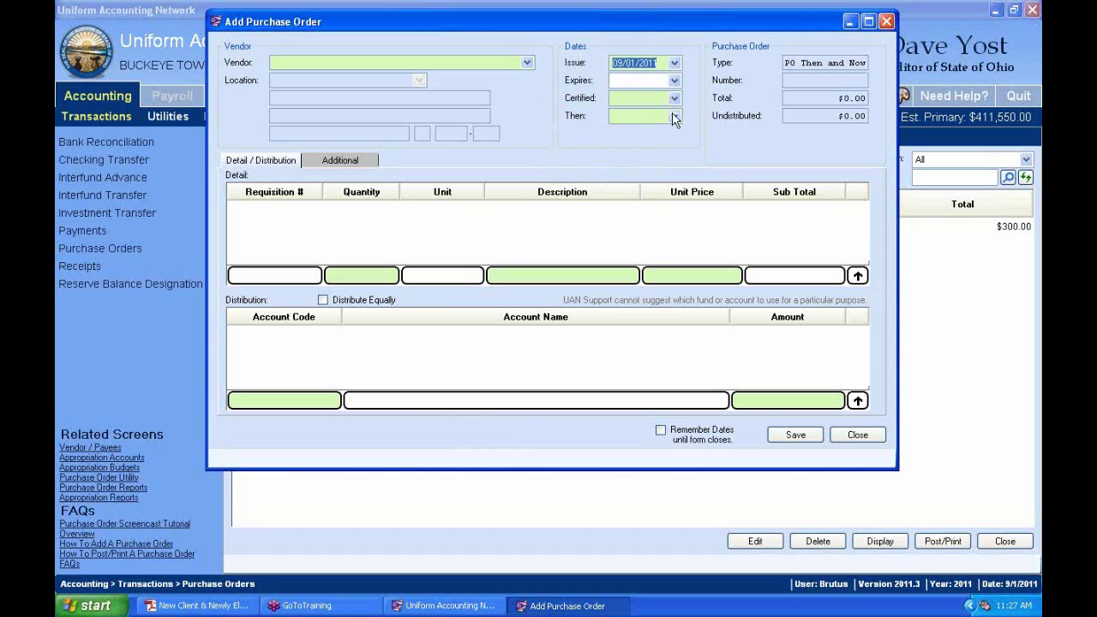
pyautogui.click(674, 116)
pyautogui.click(674, 98)
pyautogui.click(675, 98)
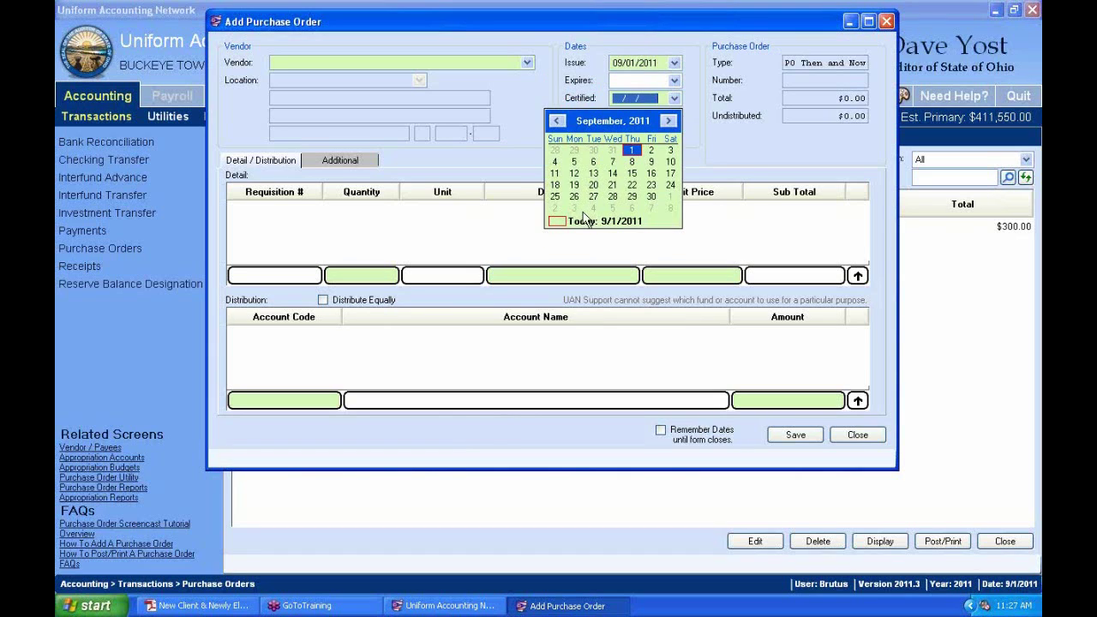
pyautogui.click(582, 220)
pyautogui.click(674, 116)
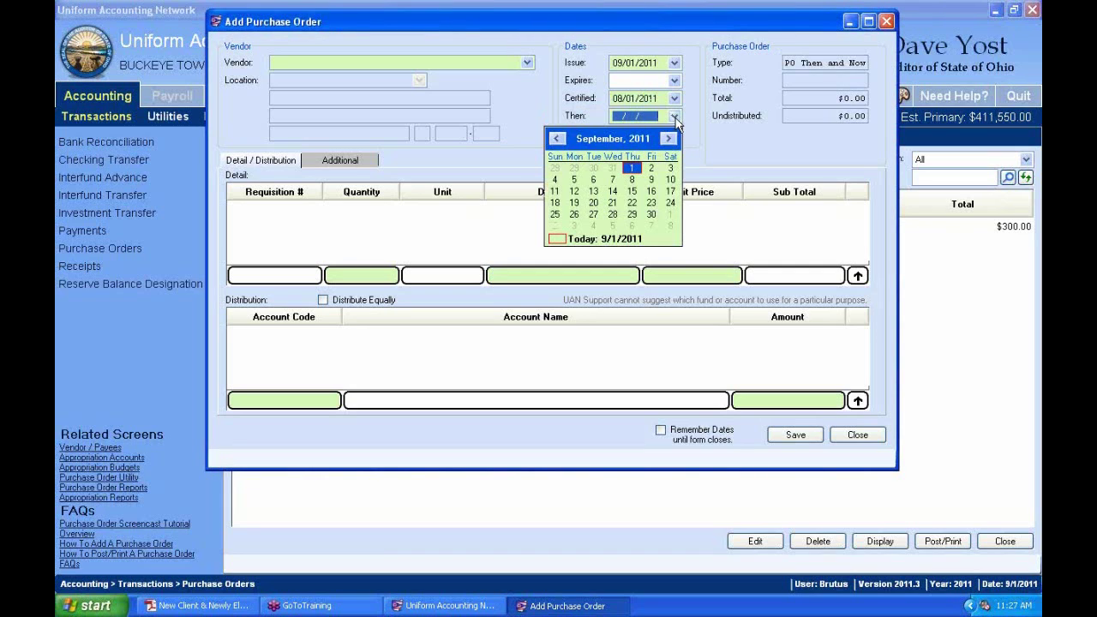
pyautogui.click(574, 168)
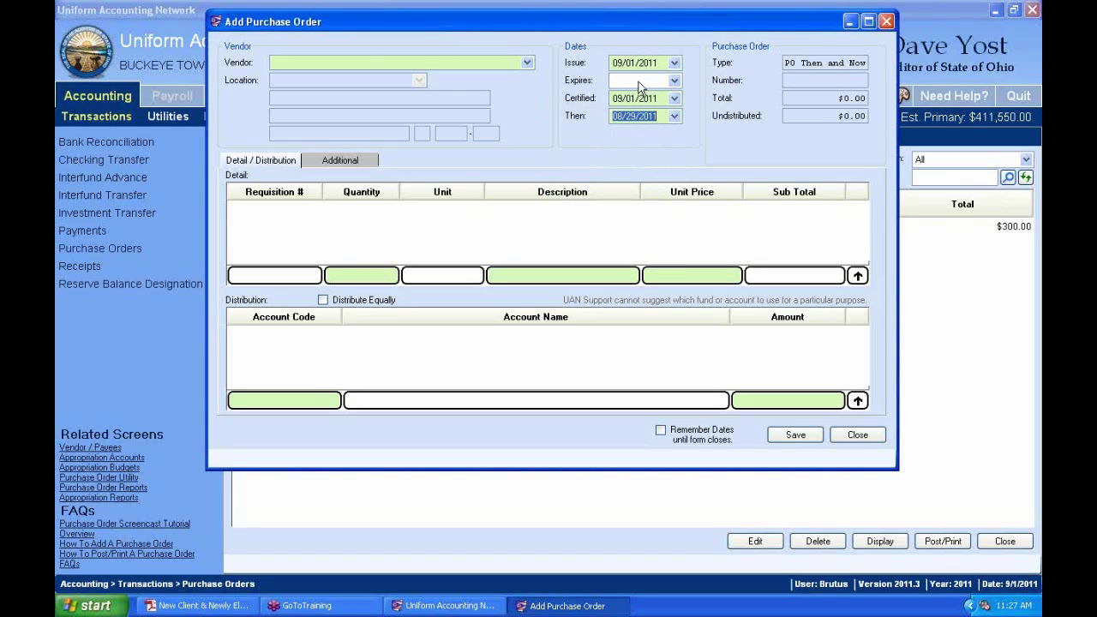
# Try to save the incomplete PO Then and Now purchase order while closing its form
pyautogui.click(407, 119)
pyautogui.click(871, 444)
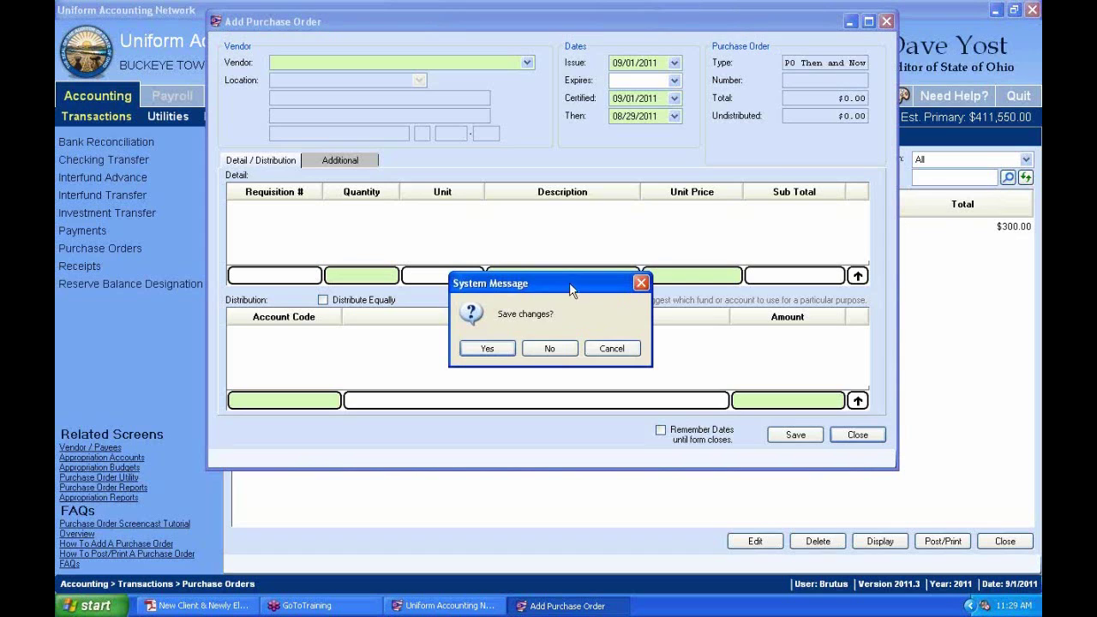
pyautogui.moveTo(565, 291); pyautogui.dragTo(730, 137)
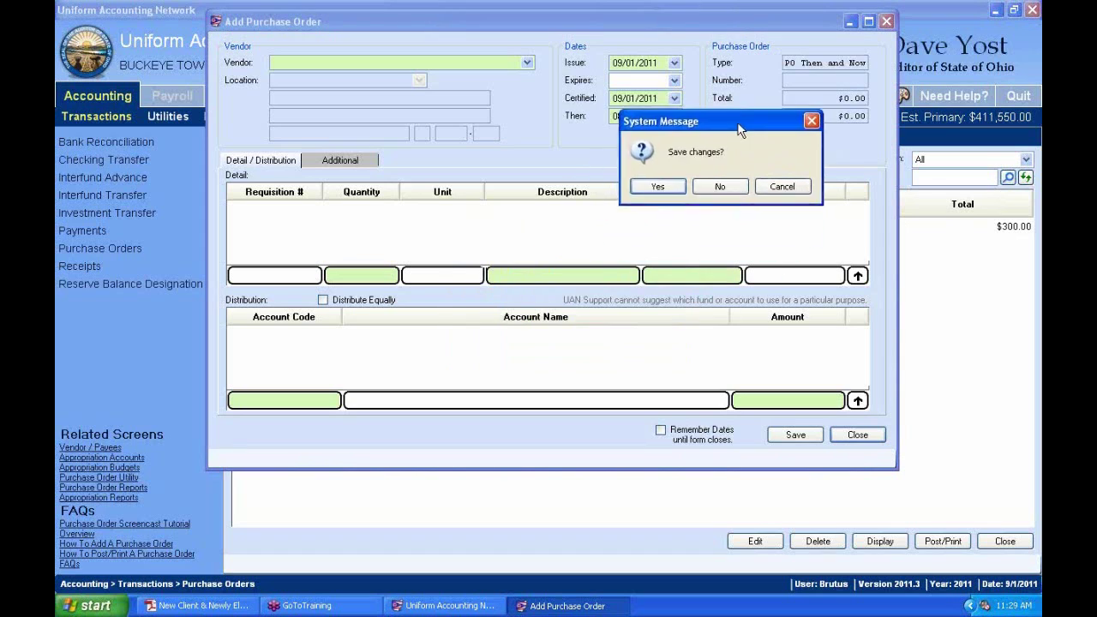
pyautogui.click(654, 189)
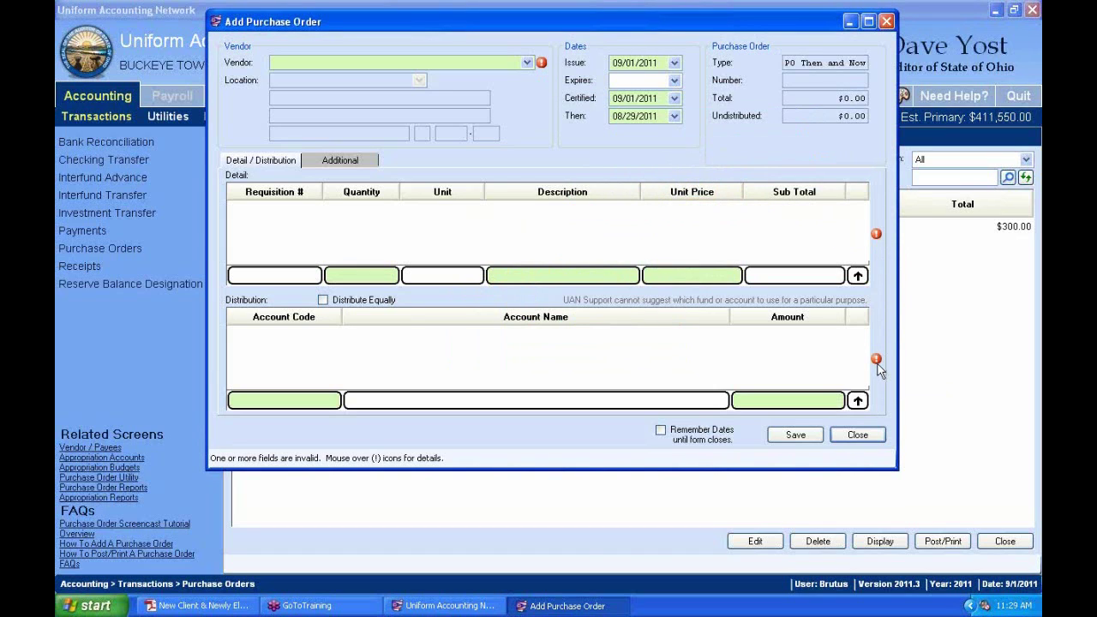
# Check the error markers beside the vendor and detail fields, and close the form without saving
pyautogui.moveTo(878, 242)
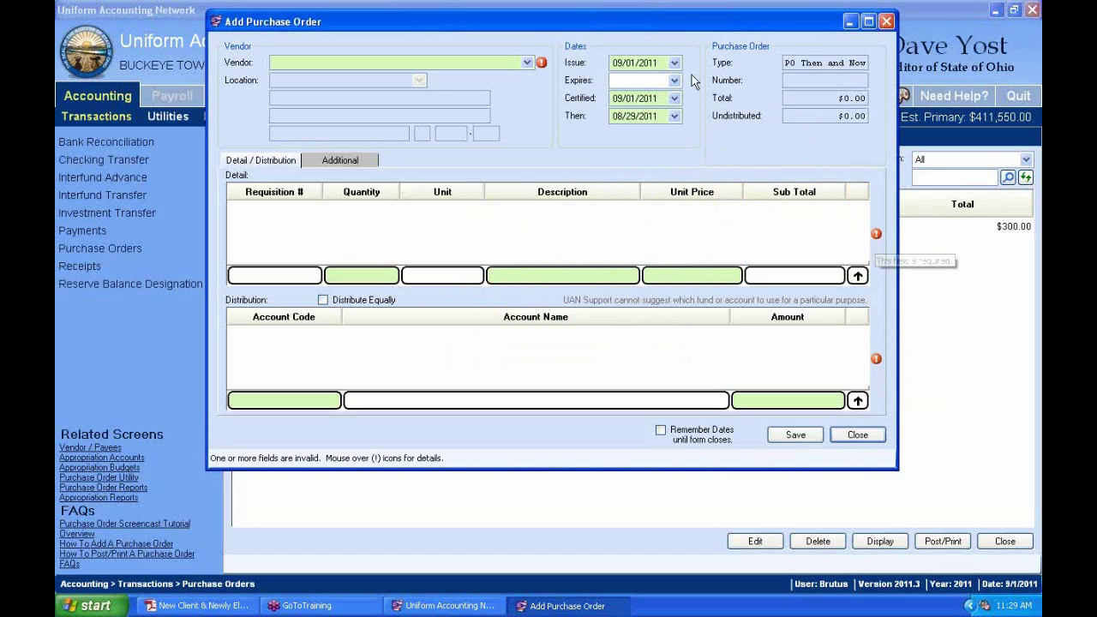
pyautogui.moveTo(546, 69)
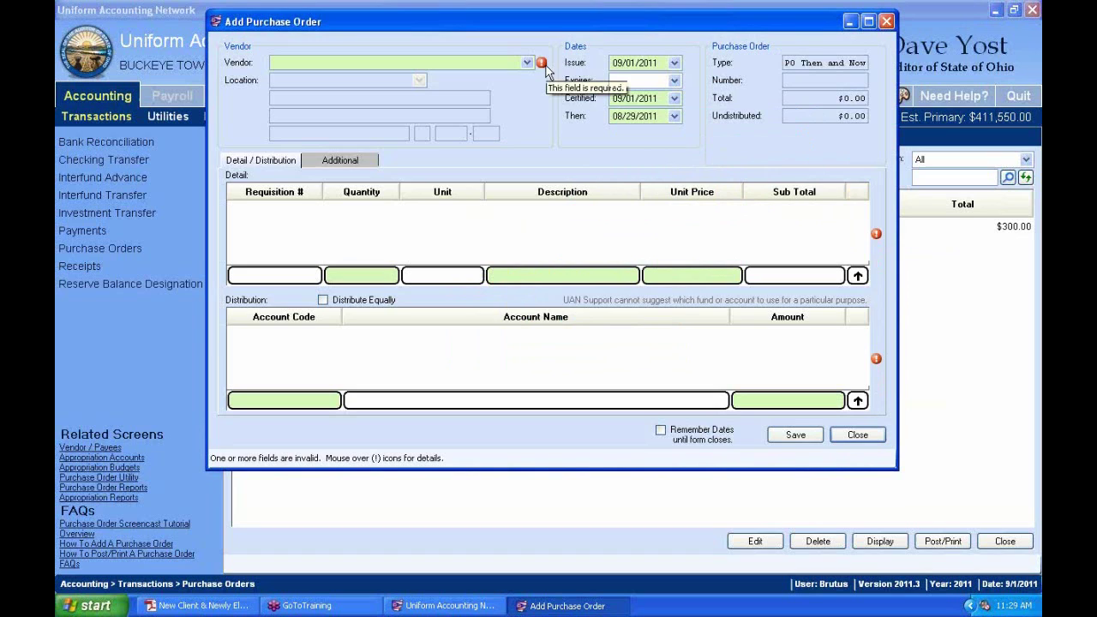
pyautogui.click(356, 160)
pyautogui.click(265, 163)
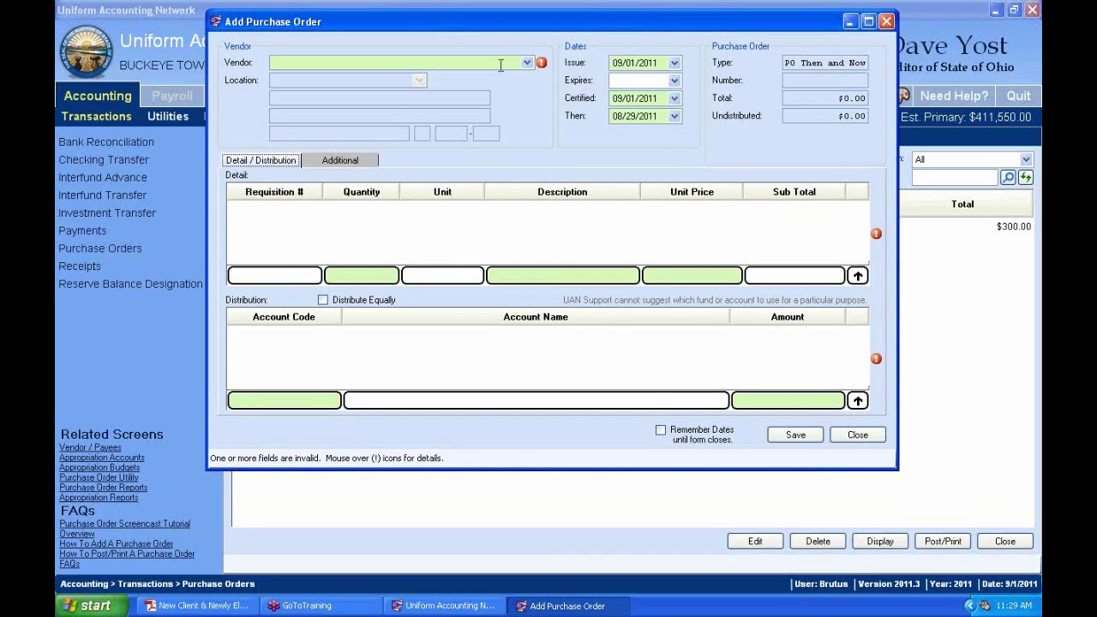
pyautogui.click(861, 436)
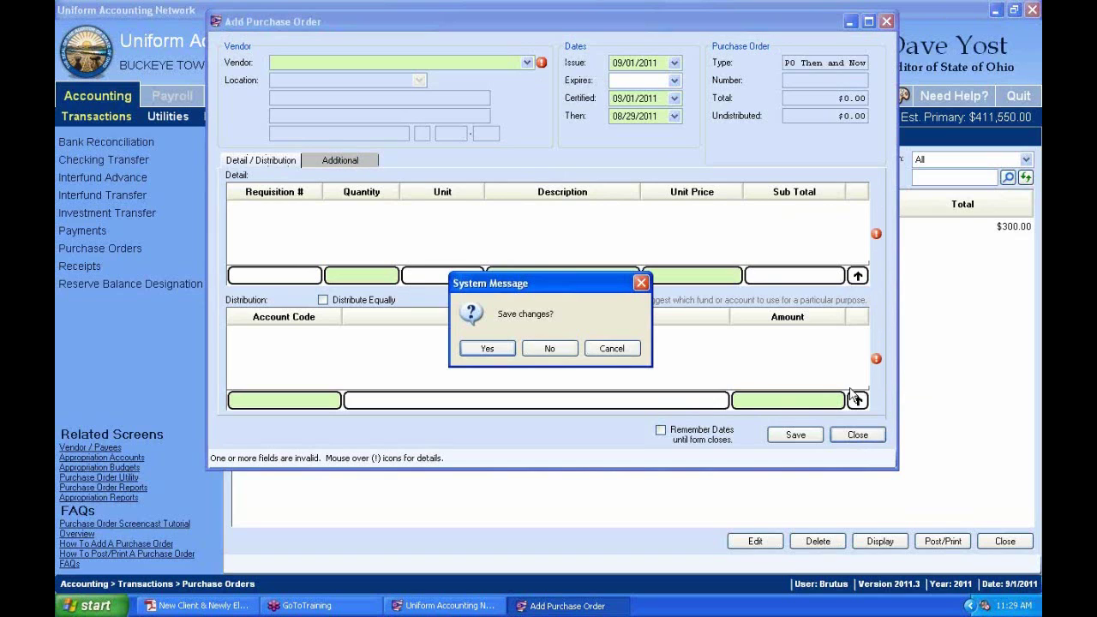
pyautogui.click(551, 350)
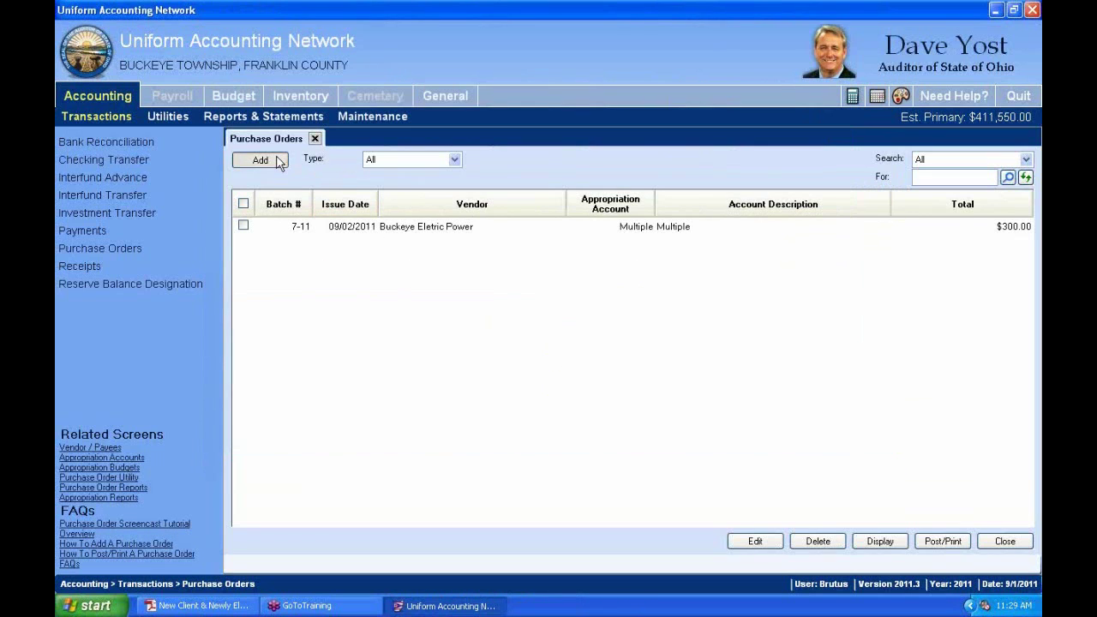
# Start a BC Regular purchase order, trying Buckeye Eletric Power and The Sewer Guys as vendor before clearing the field
pyautogui.click(279, 160)
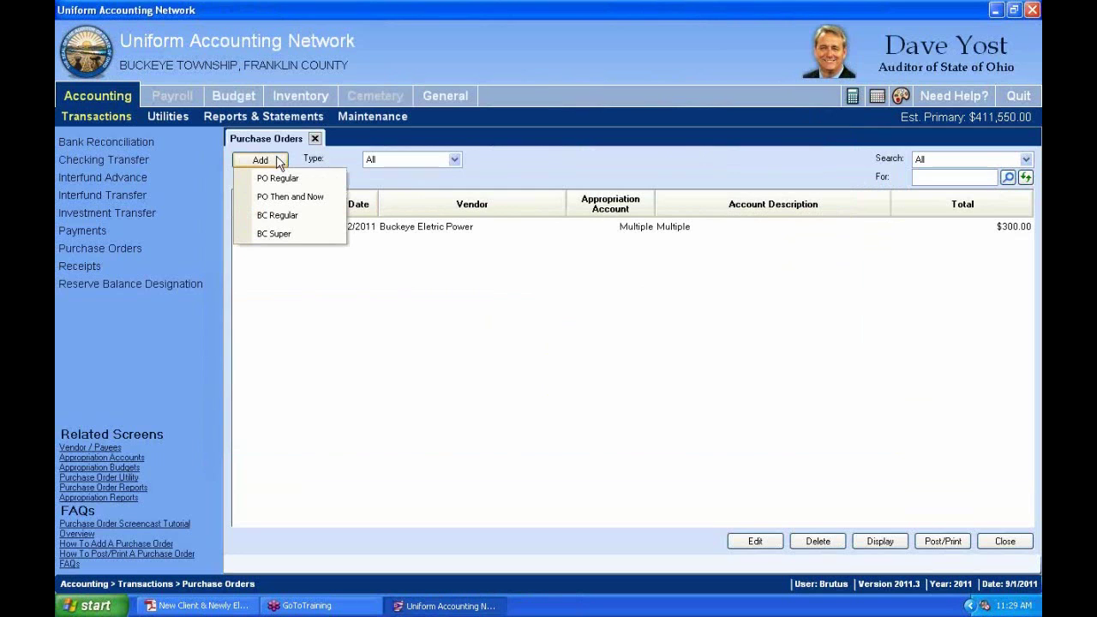
pyautogui.click(282, 217)
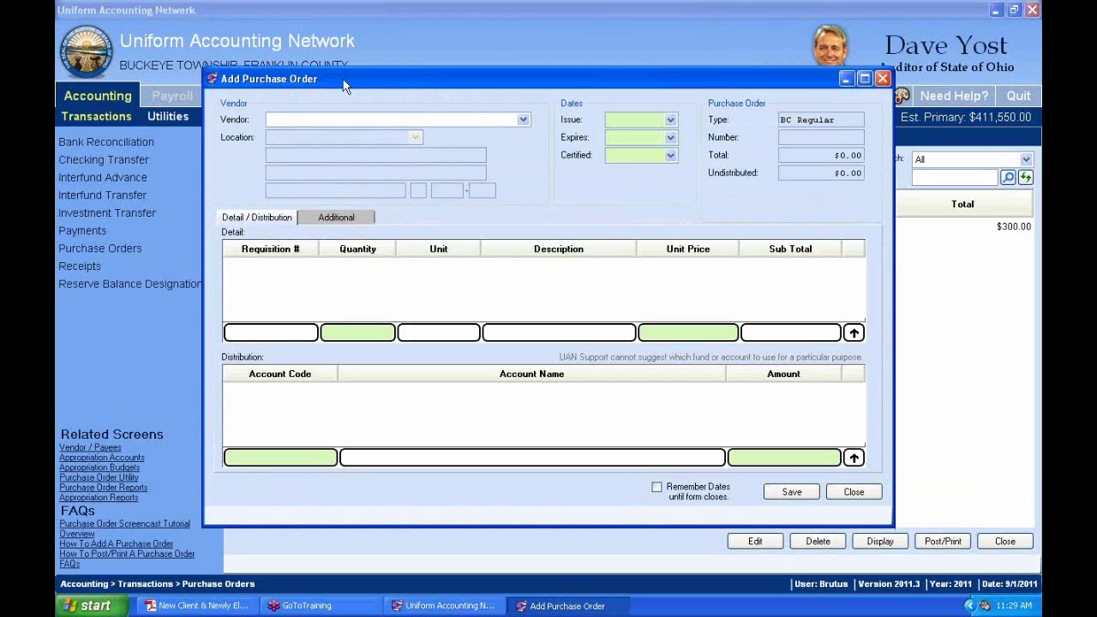
pyautogui.click(523, 120)
pyautogui.click(347, 155)
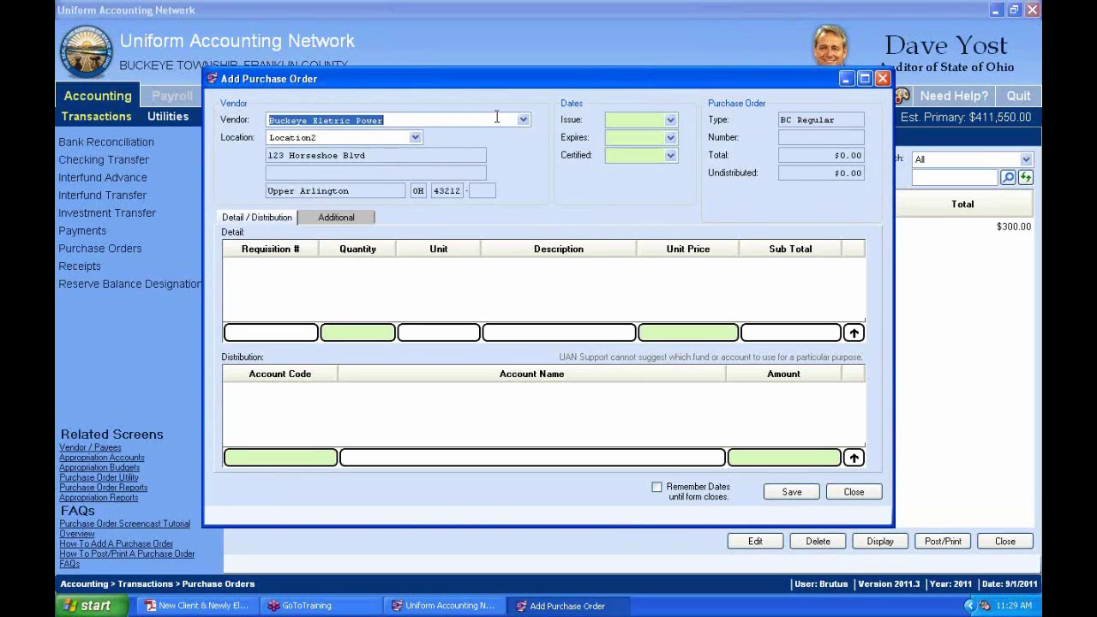
pyautogui.click(522, 120)
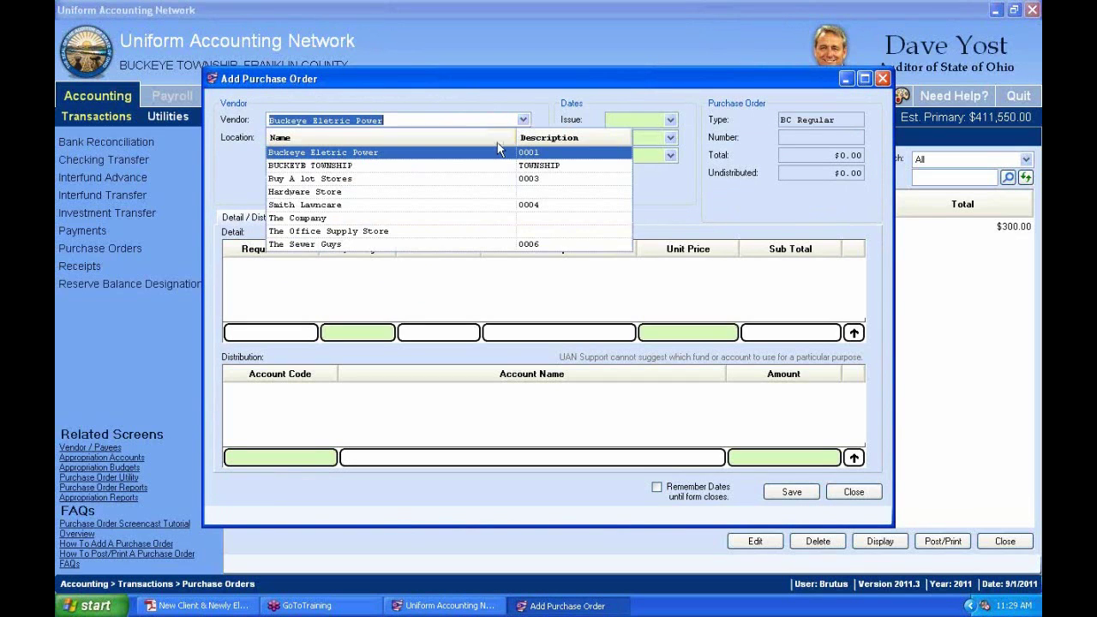
pyautogui.click(429, 243)
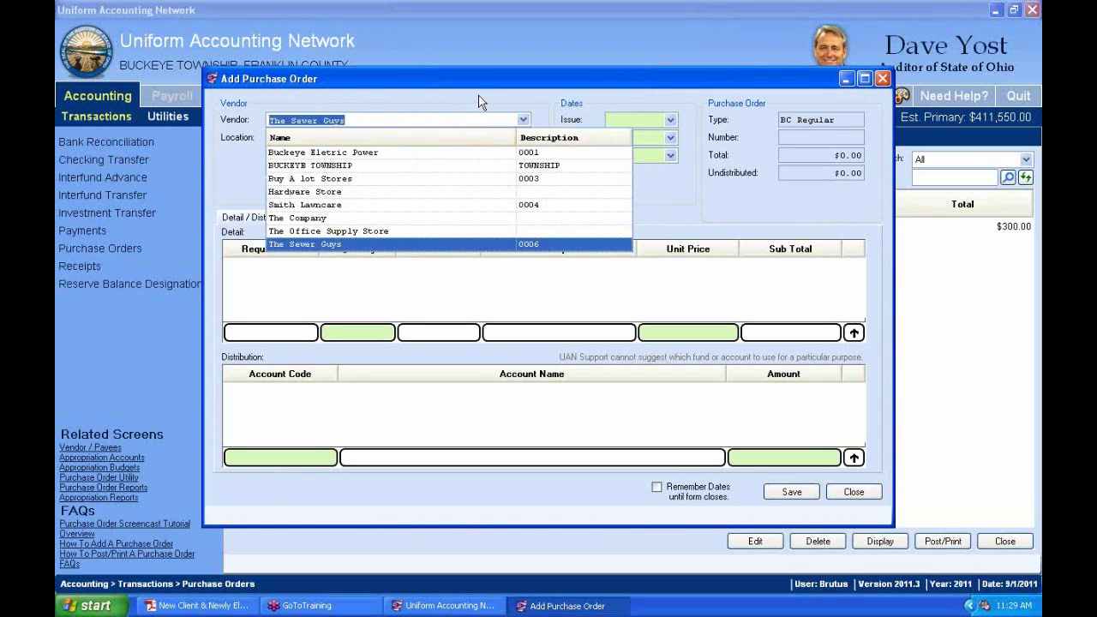
pyautogui.press('BackSpace')
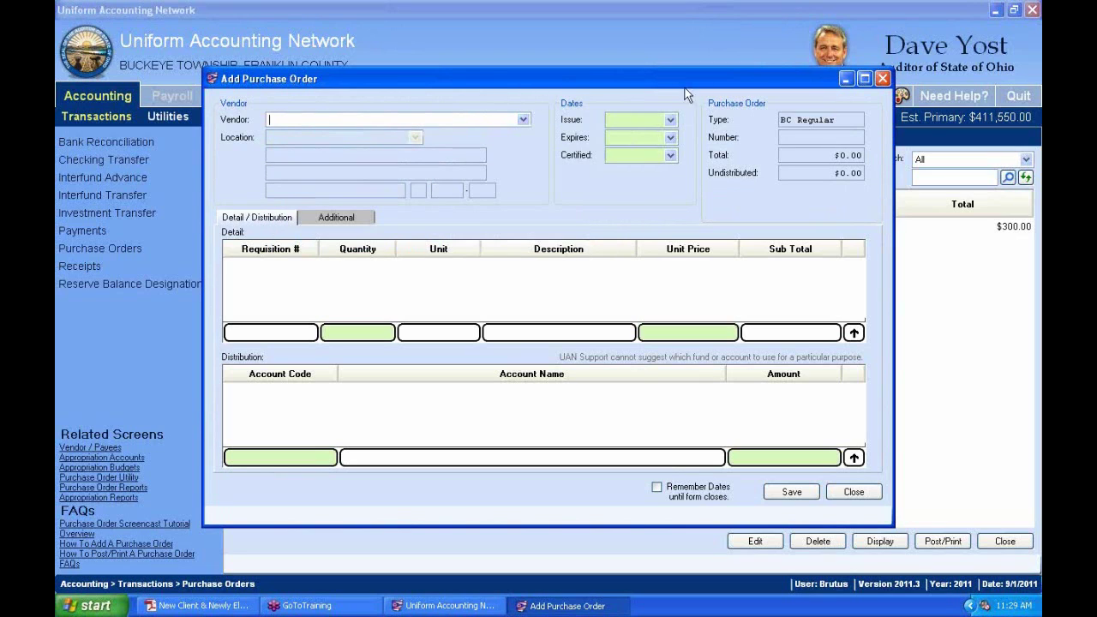
# Examine the expiry date calendar and the additional details of the BC Regular purchase order
pyautogui.click(671, 138)
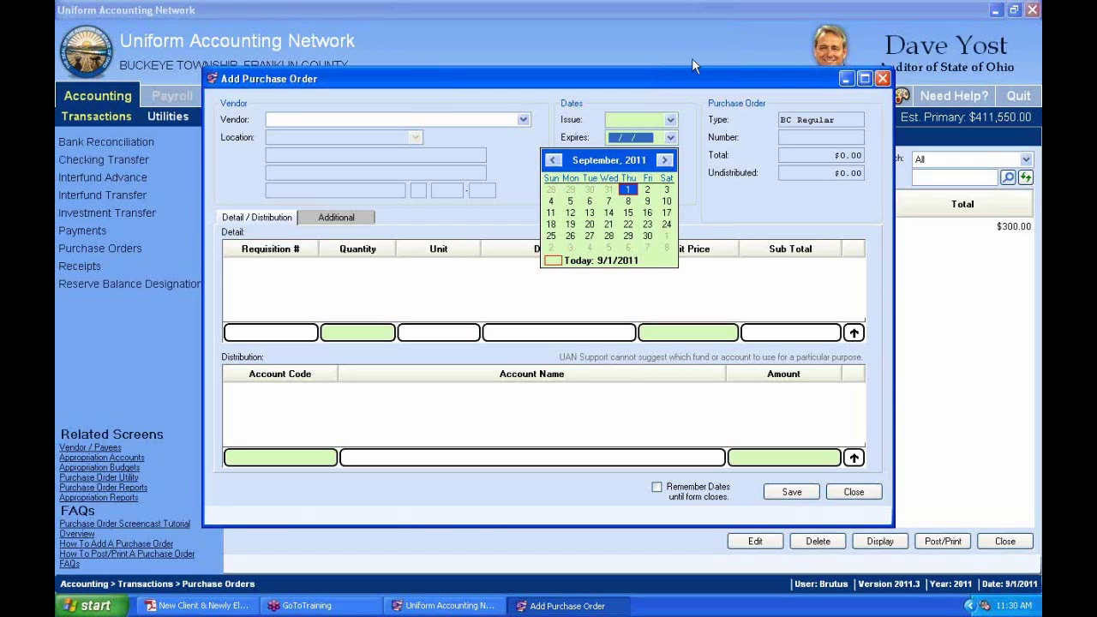
pyautogui.click(747, 72)
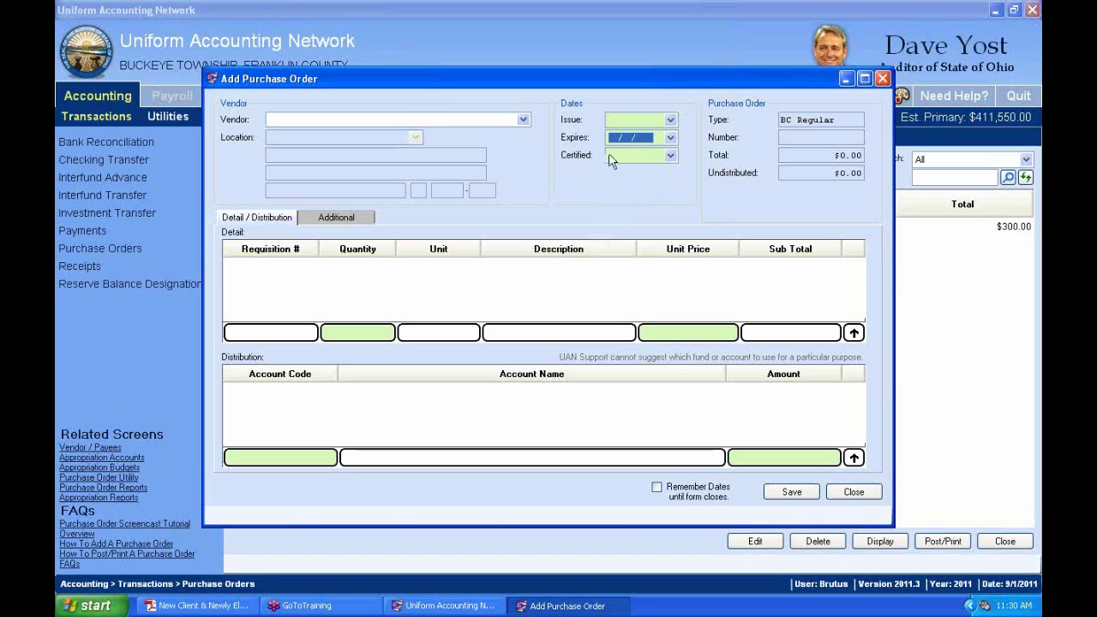
pyautogui.click(670, 138)
pyautogui.click(729, 94)
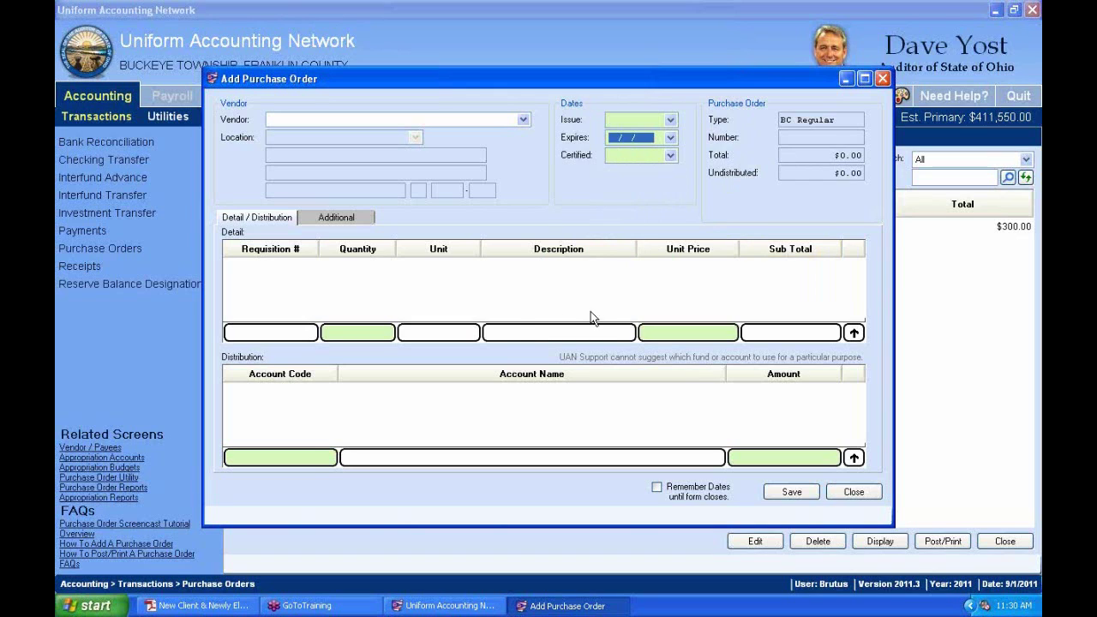
pyautogui.click(336, 218)
pyautogui.click(279, 221)
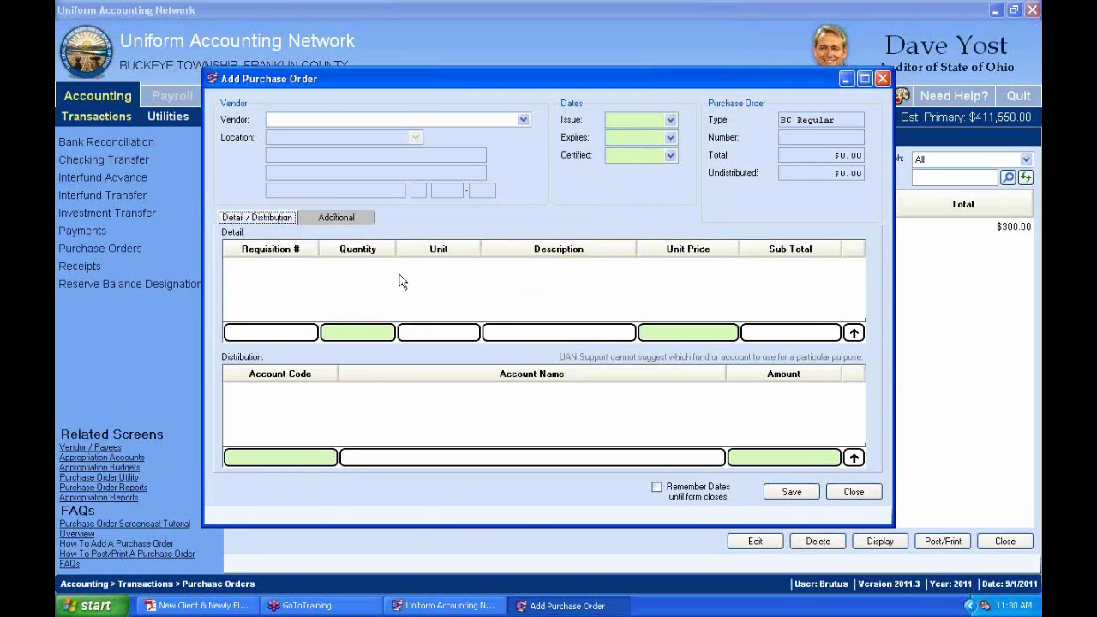
# Set the BC Regular purchase order's issue and certified dates to 09/01/2011 and its expiry date to 12/31/2011
pyautogui.click(670, 120)
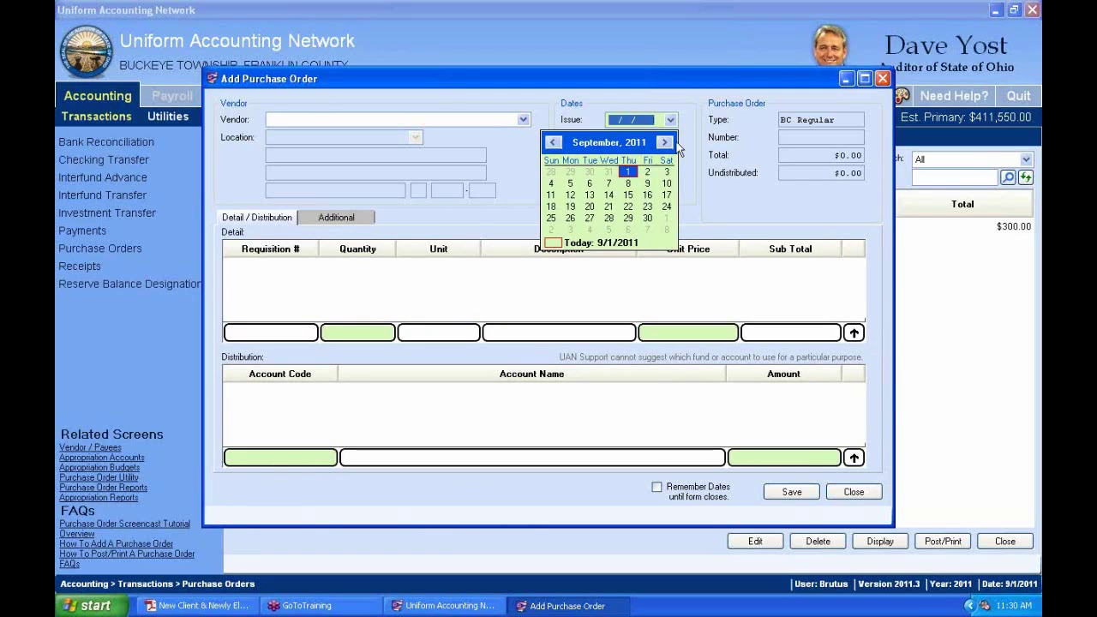
pyautogui.click(600, 243)
pyautogui.click(670, 137)
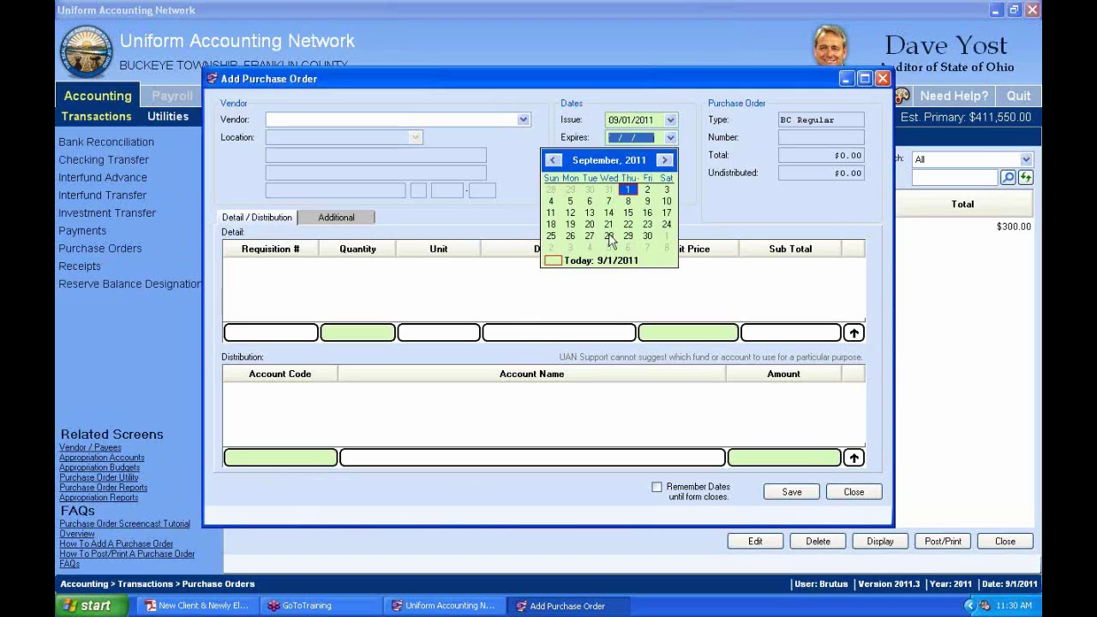
pyautogui.click(665, 159)
pyautogui.click(664, 159)
pyautogui.click(664, 160)
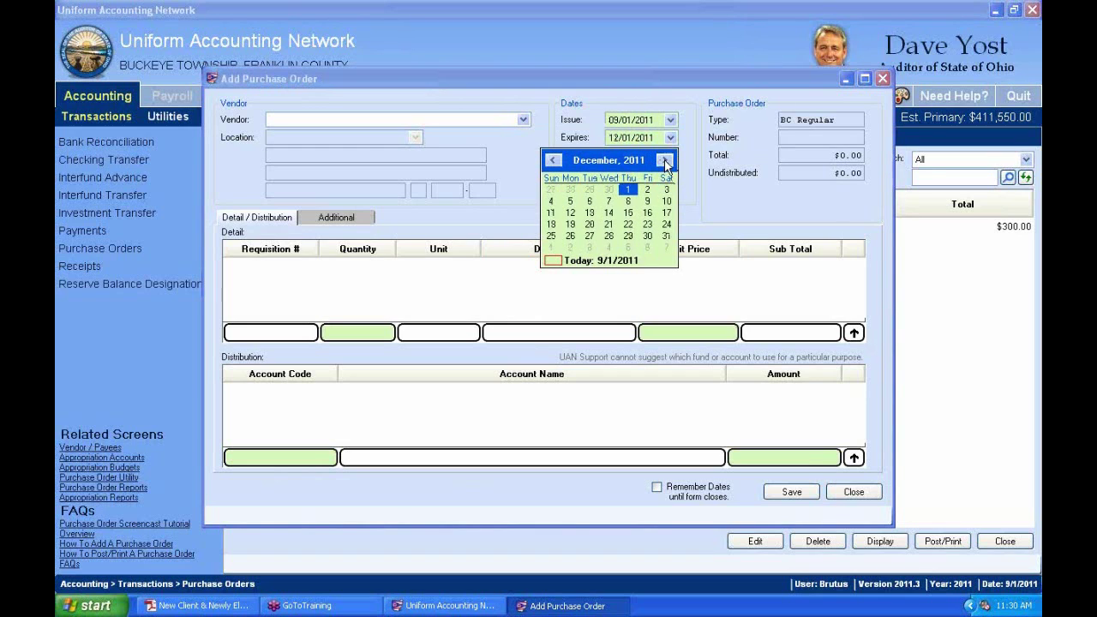
pyautogui.click(666, 236)
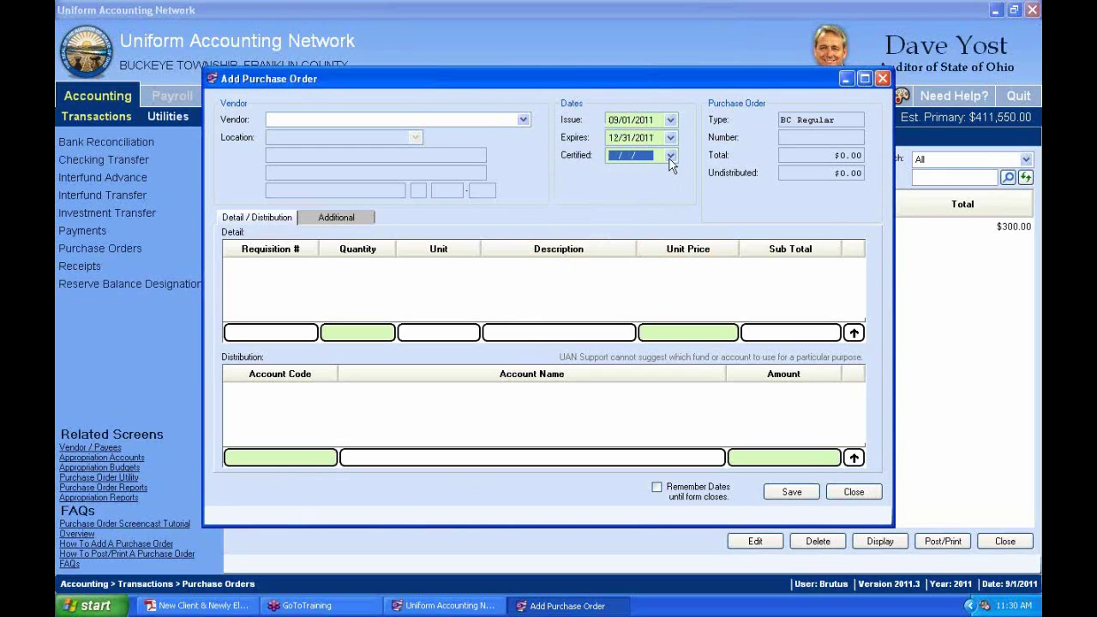
pyautogui.click(671, 156)
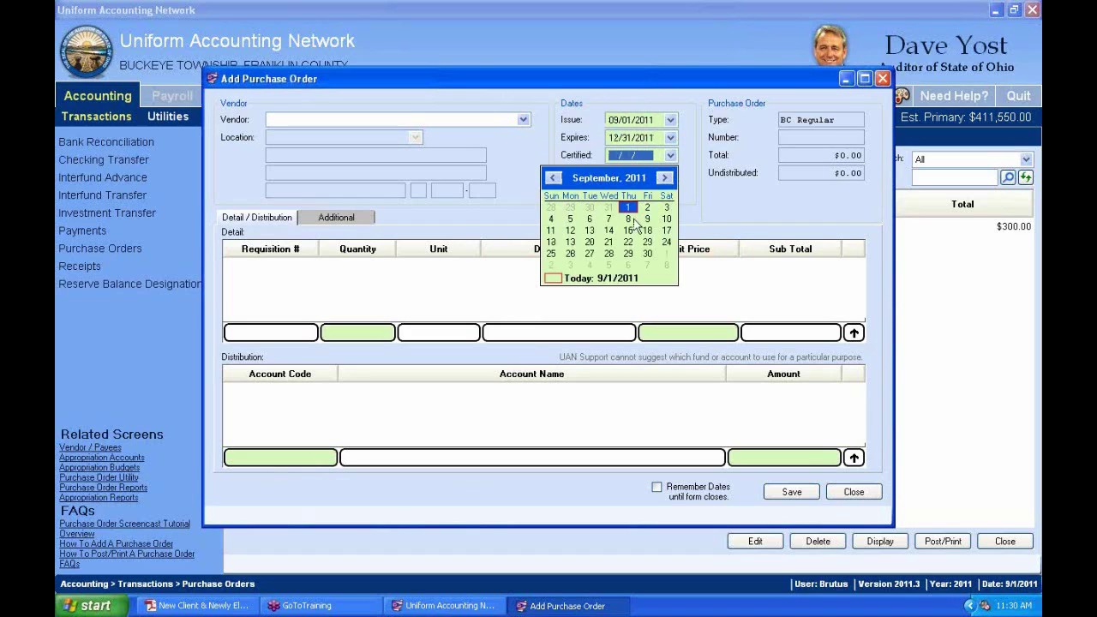
pyautogui.click(558, 279)
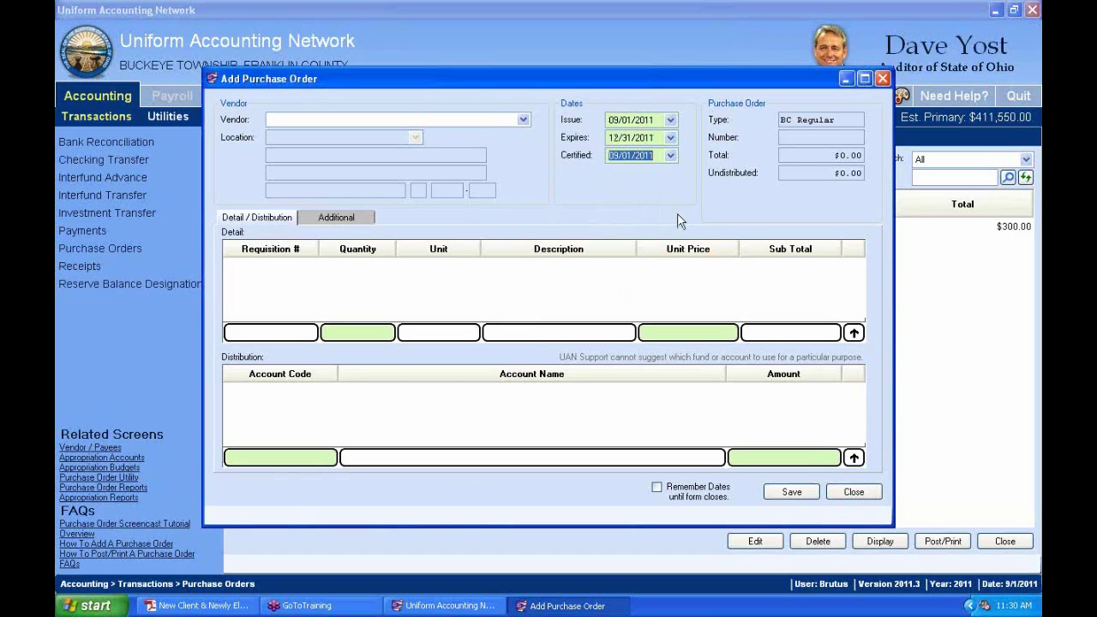
# Add a detail line with quantity 1 and a unit price of $10 to the purchase order
pyautogui.click(360, 338)
pyautogui.write('1')
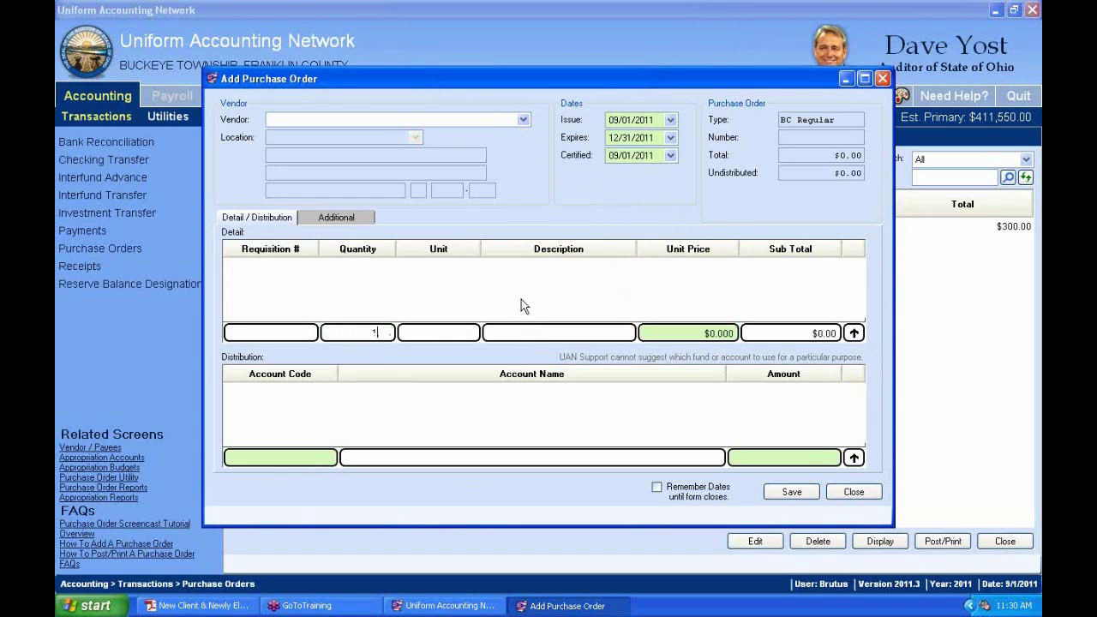
pyautogui.write('.')
pyautogui.press('Tab')
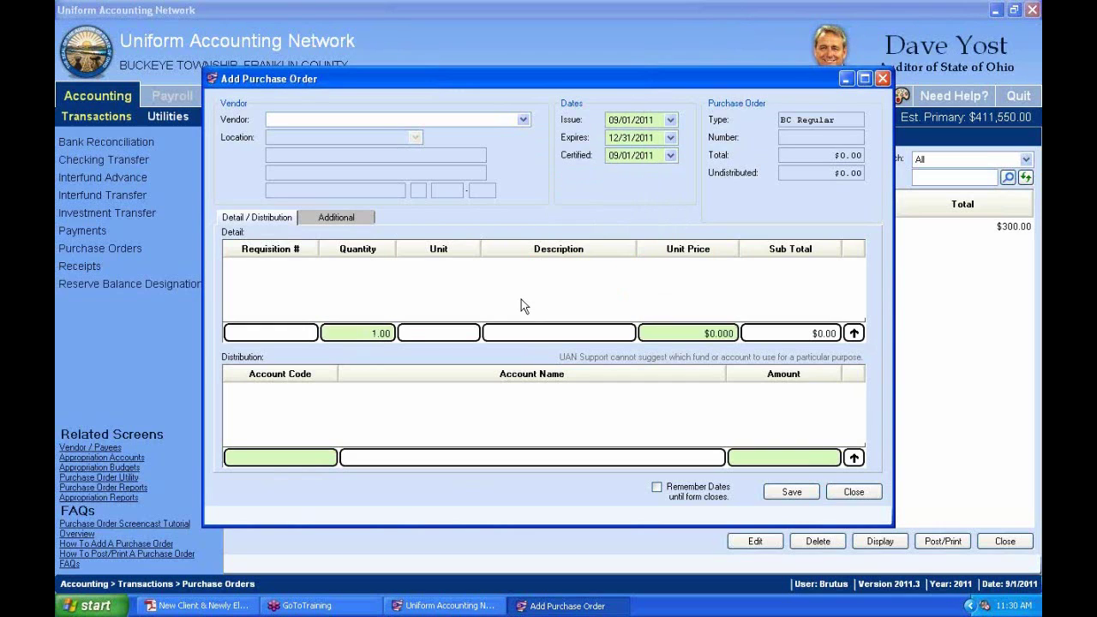
pyautogui.press('Tab')
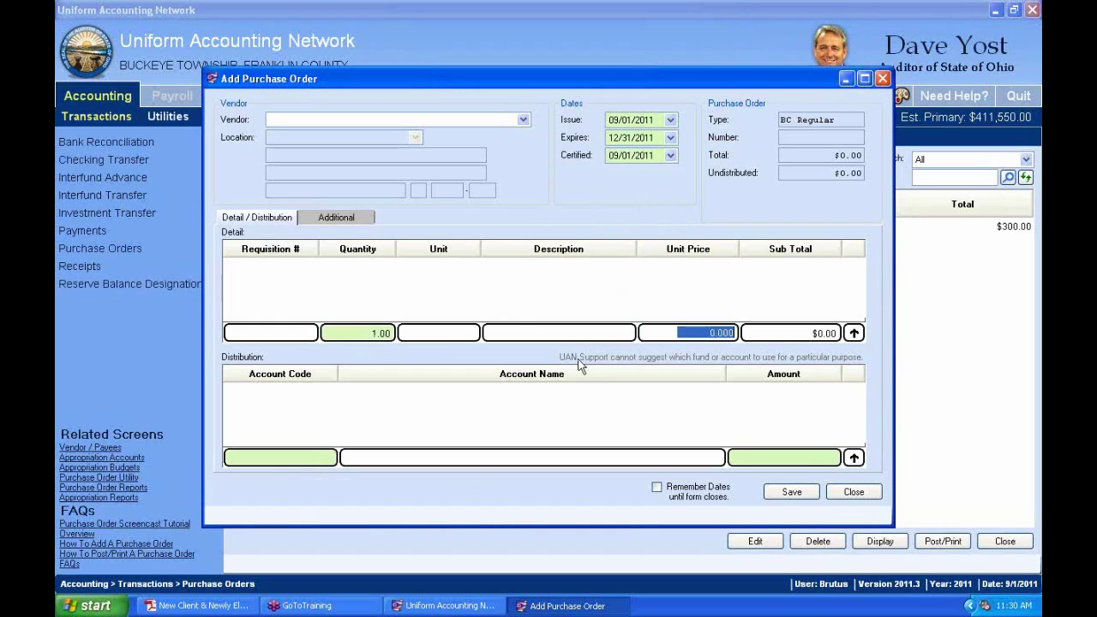
pyautogui.write('10')
pyautogui.press('Return')
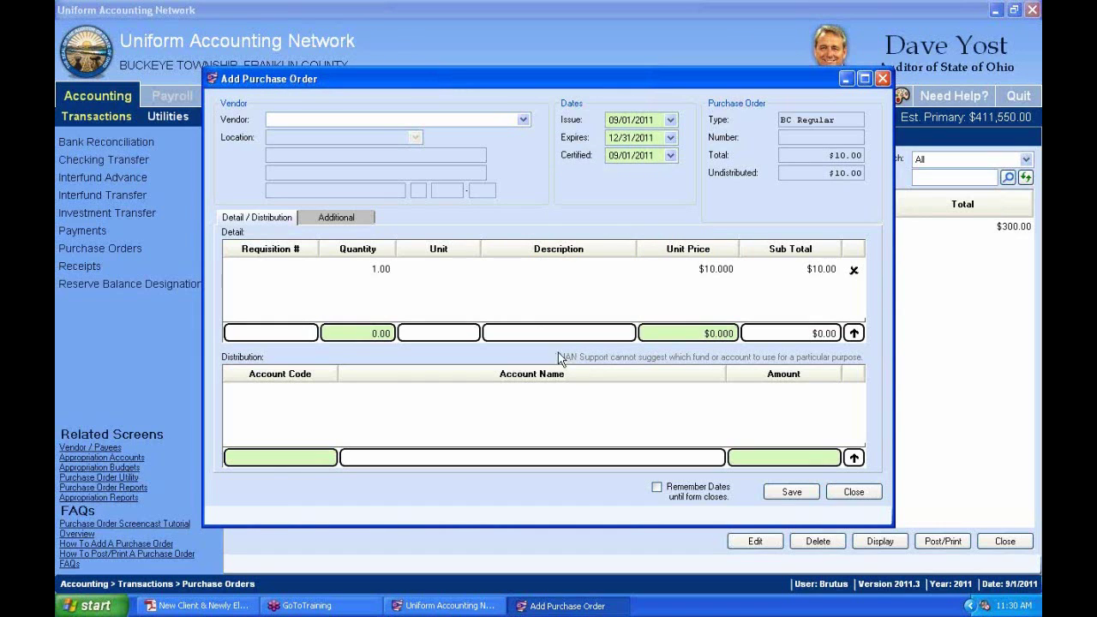
pyautogui.click(330, 458)
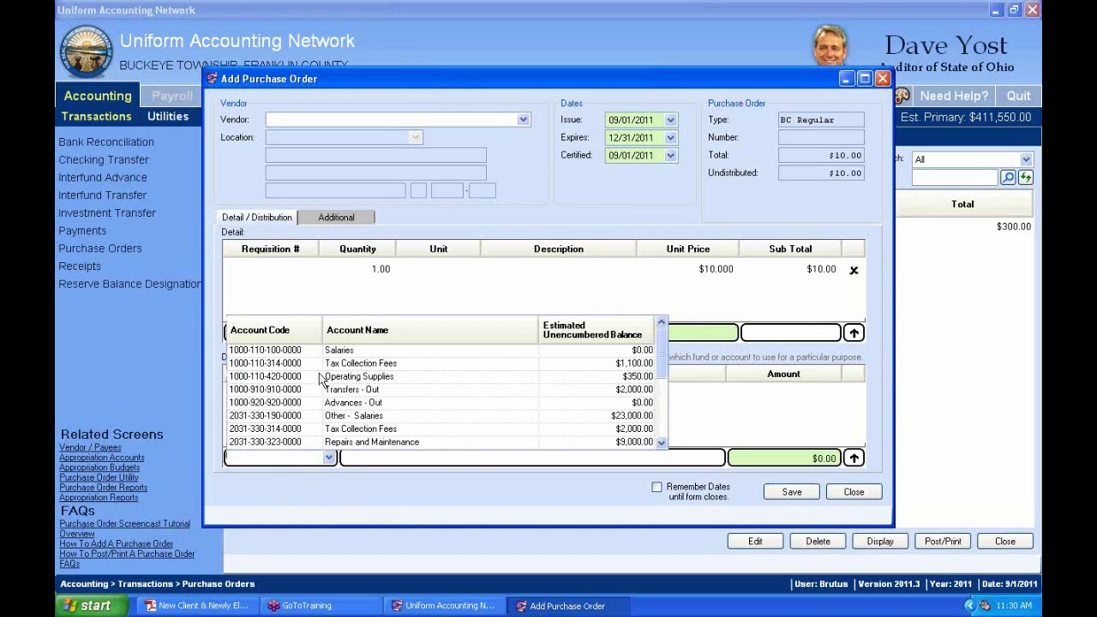
pyautogui.click(401, 376)
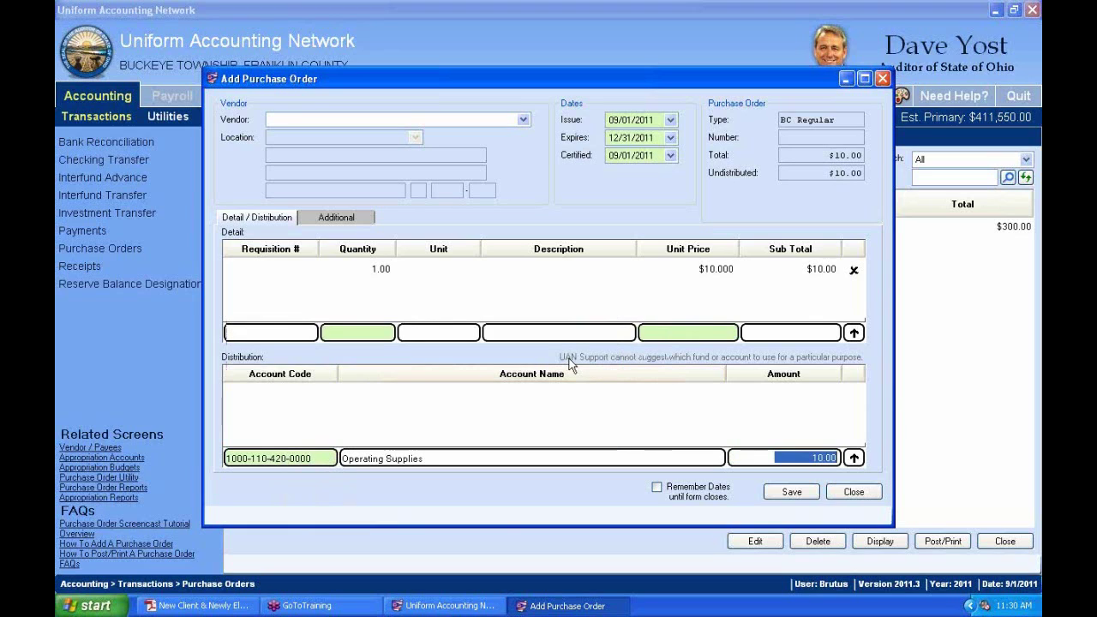
pyautogui.press('Return')
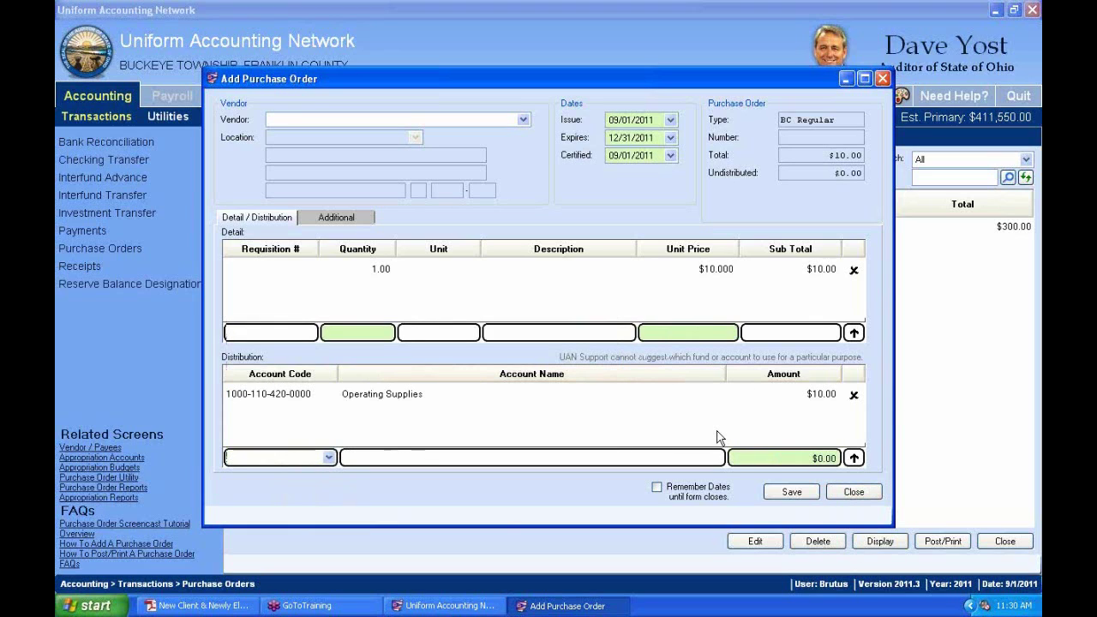
pyautogui.click(330, 458)
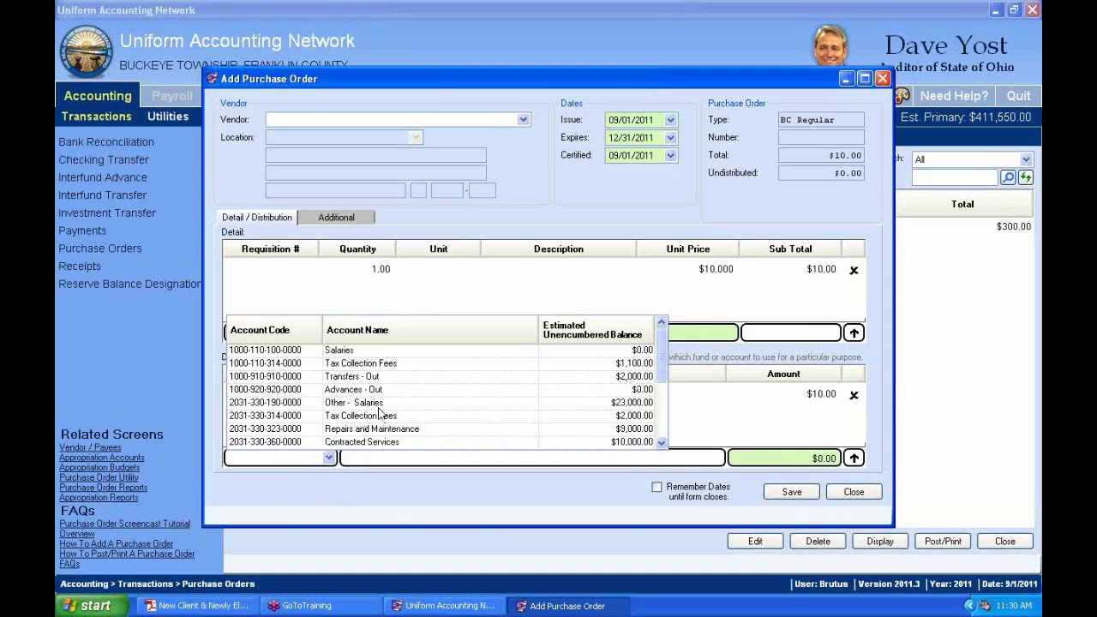
pyautogui.click(370, 442)
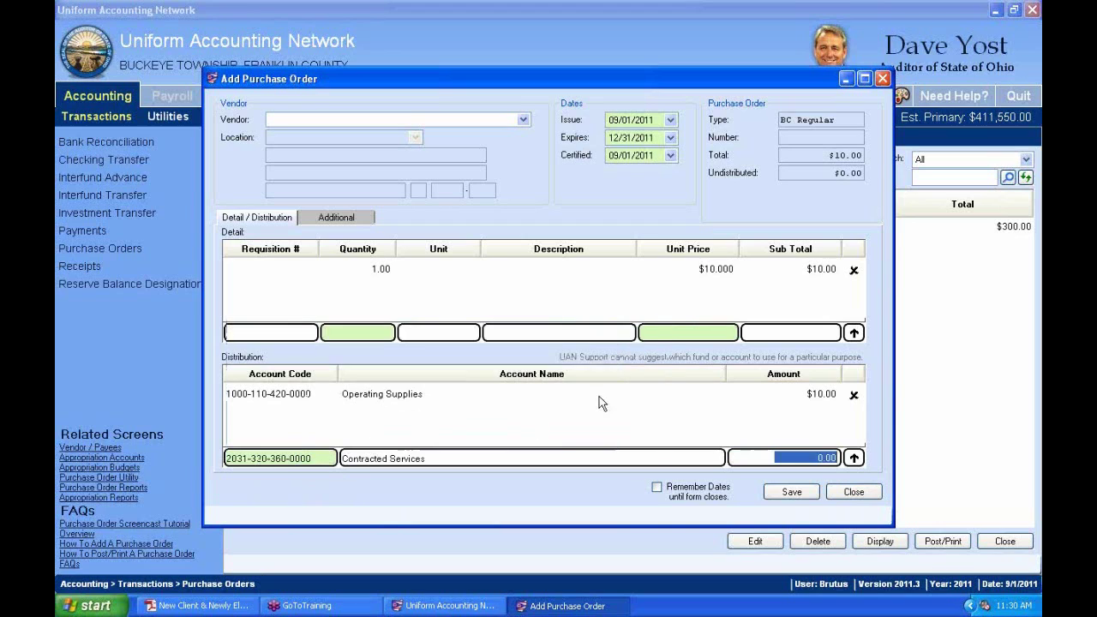
pyautogui.write('1')
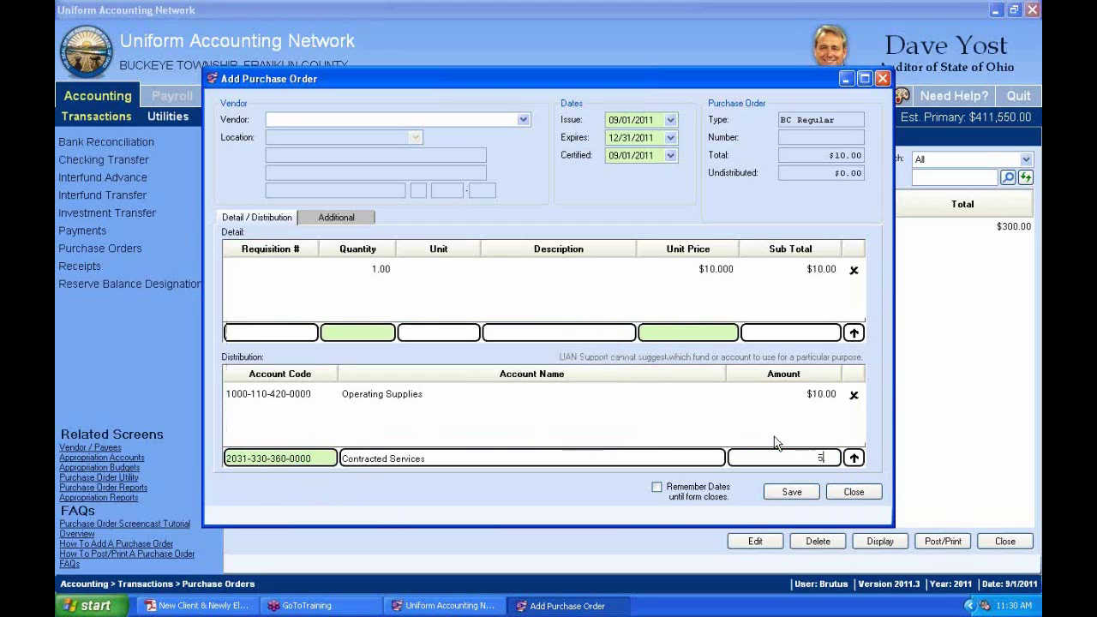
pyautogui.press('Return')
# Set the Operating Supplies distribution to $5, try to save the order, and check the error marker beside Contracted Services
pyautogui.doubleClick(828, 394)
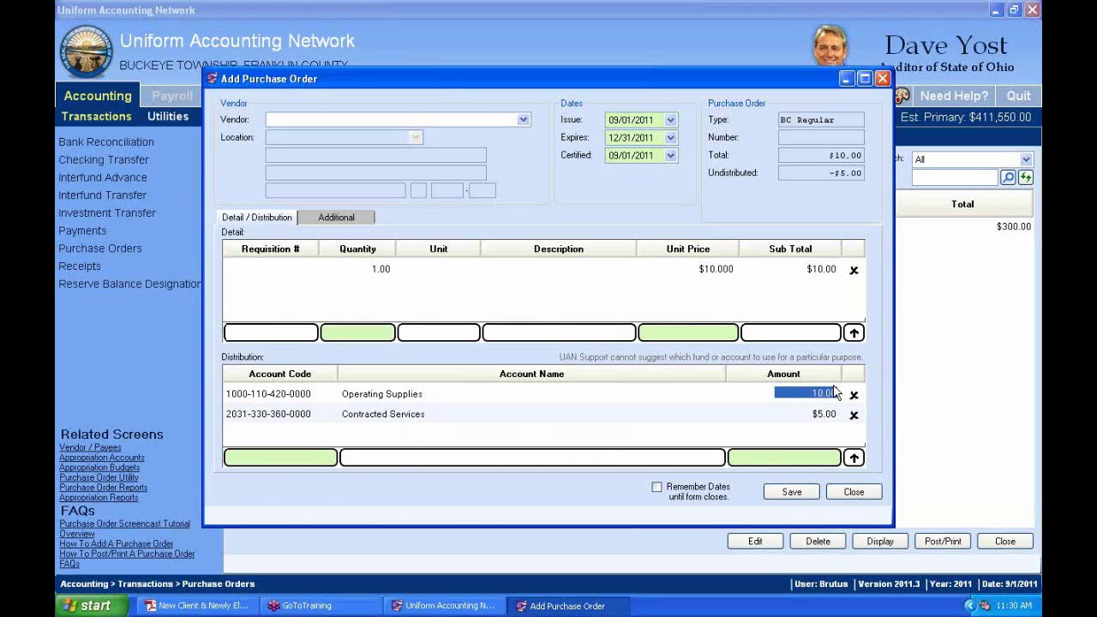
pyautogui.write('5.')
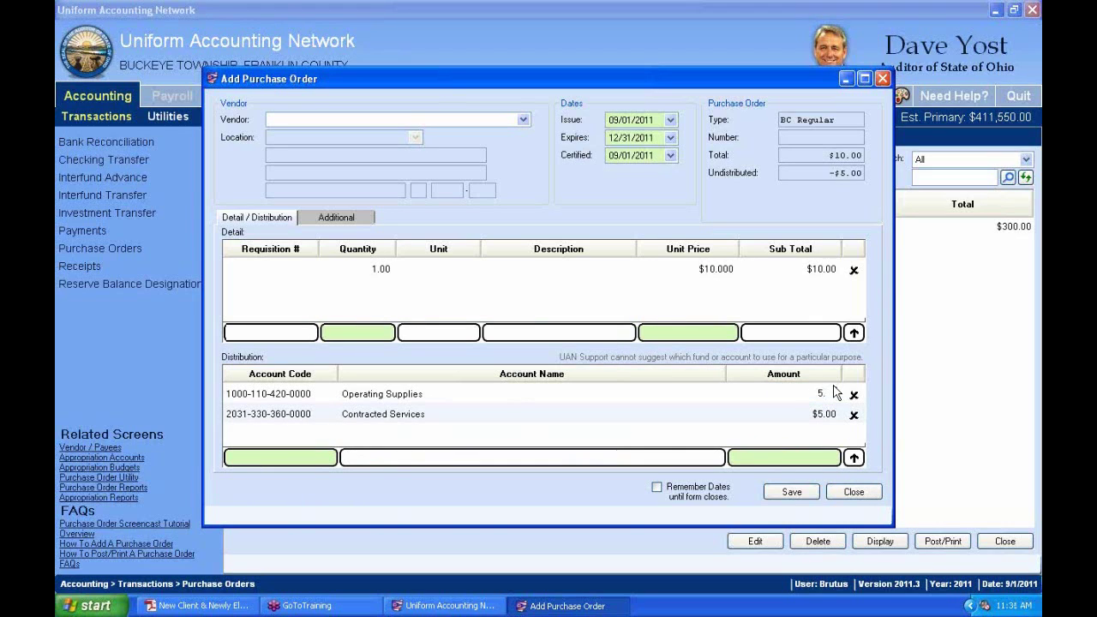
pyautogui.press('Return')
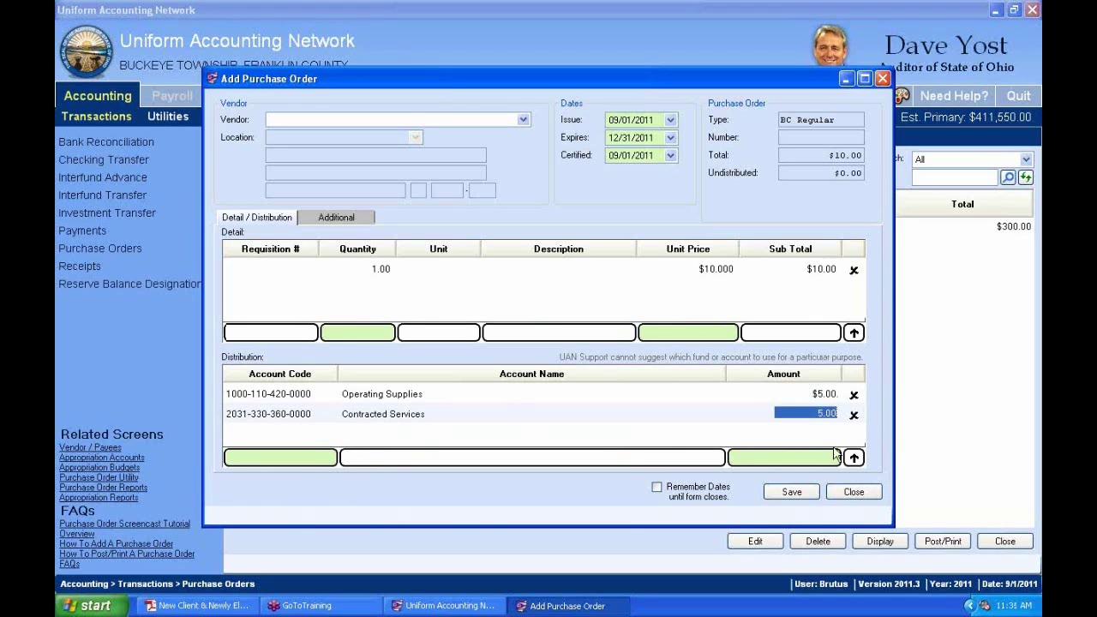
pyautogui.click(798, 494)
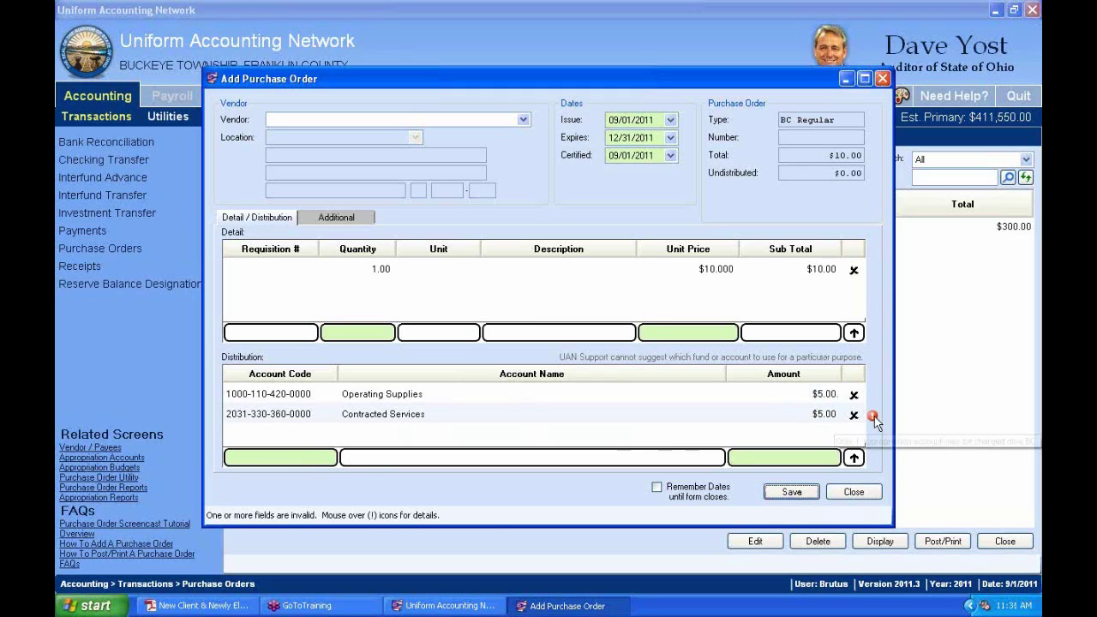
pyautogui.moveTo(873, 420)
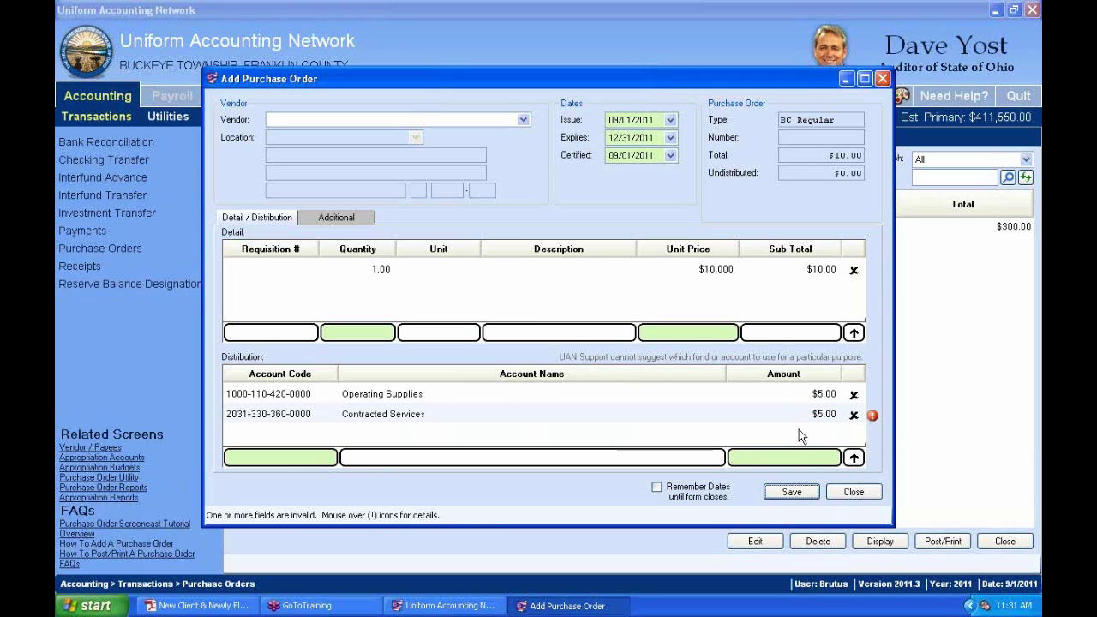
# Delete the Contracted Services distribution and set the Operating Supplies amount to $10
pyautogui.click(853, 415)
pyautogui.click(816, 393)
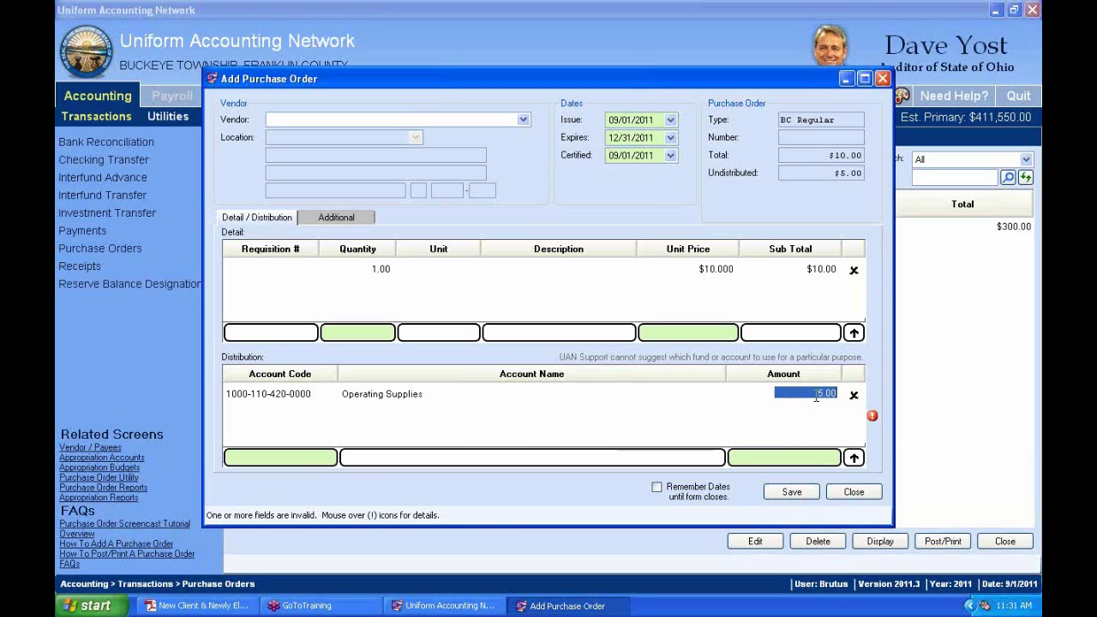
pyautogui.write('10')
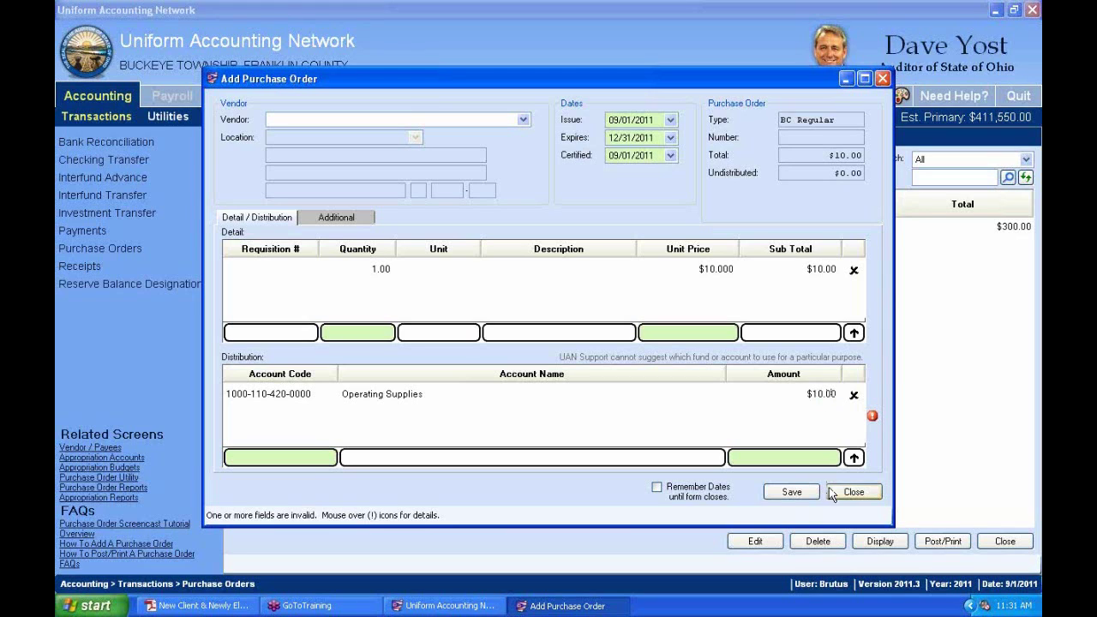
# Save the BC Regular purchase order and close its form without keeping the option to remember dates
pyautogui.click(793, 492)
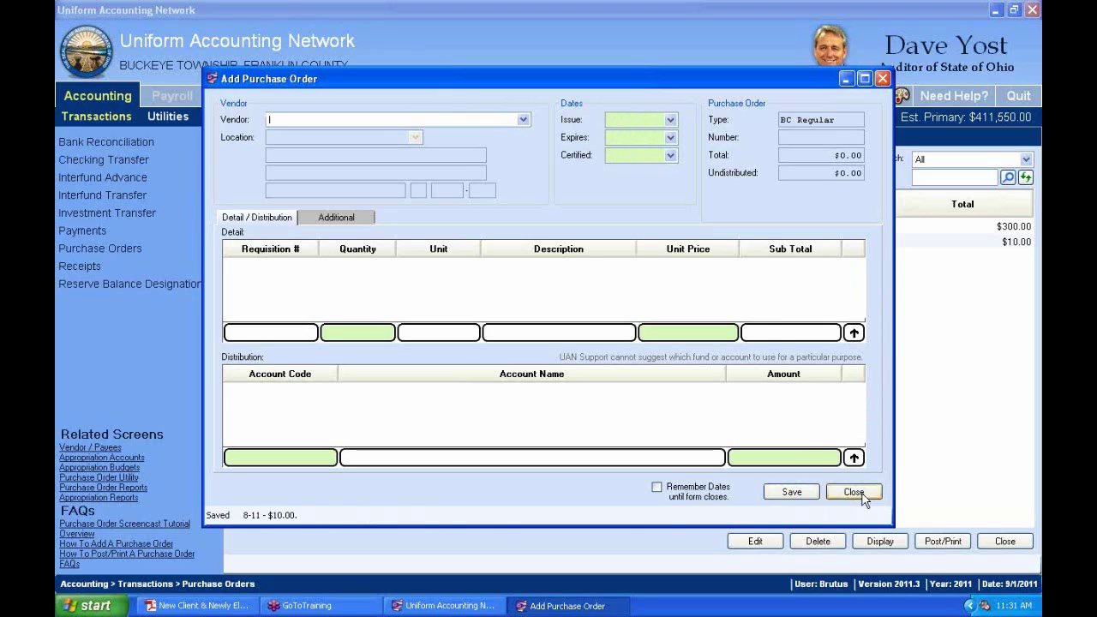
pyautogui.click(657, 489)
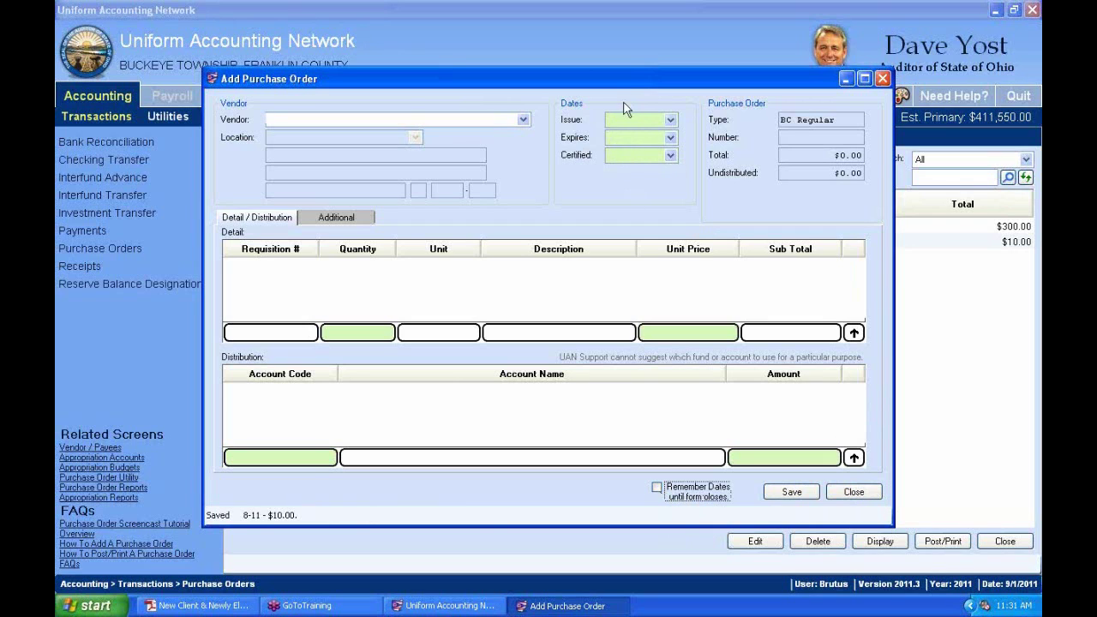
pyautogui.click(853, 492)
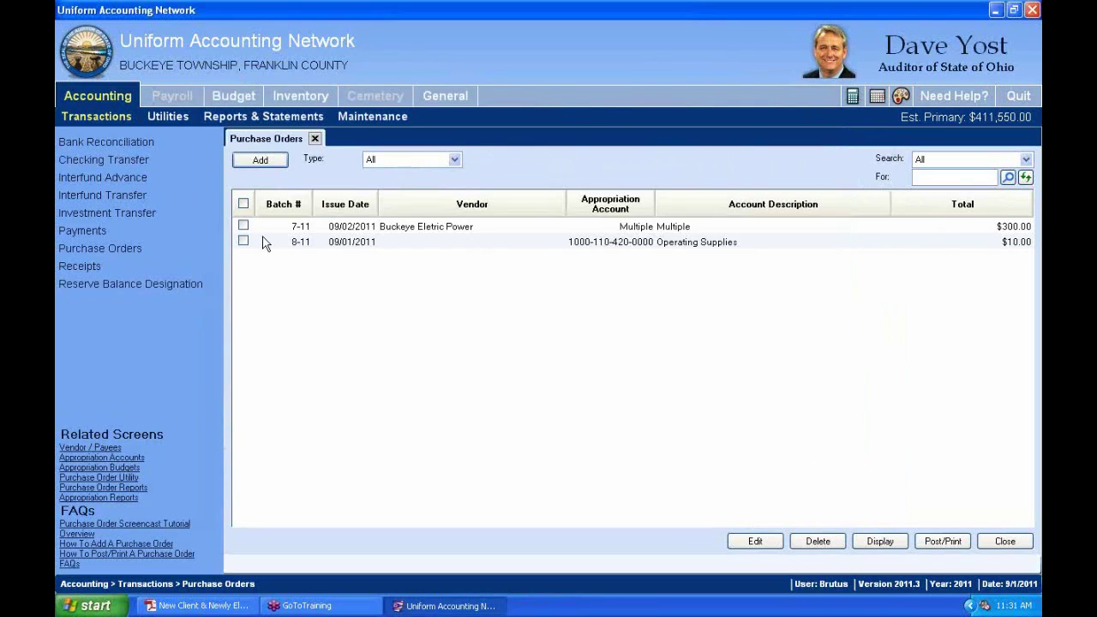
# Start a BC Super purchase order with issue and certified dates of 09/01/2011
pyautogui.click(270, 163)
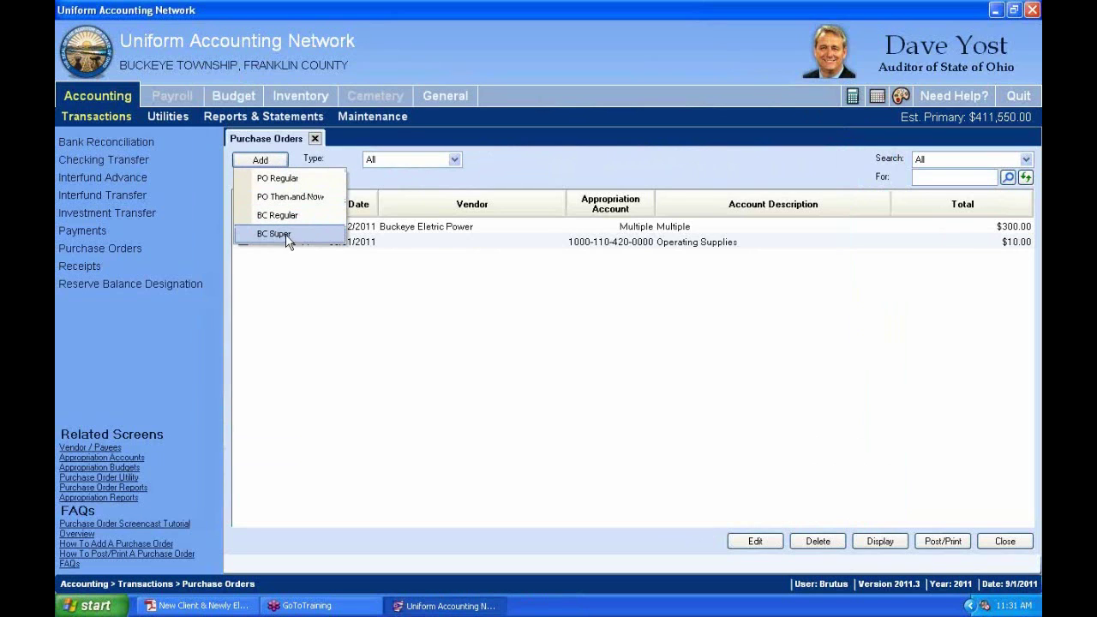
pyautogui.click(287, 236)
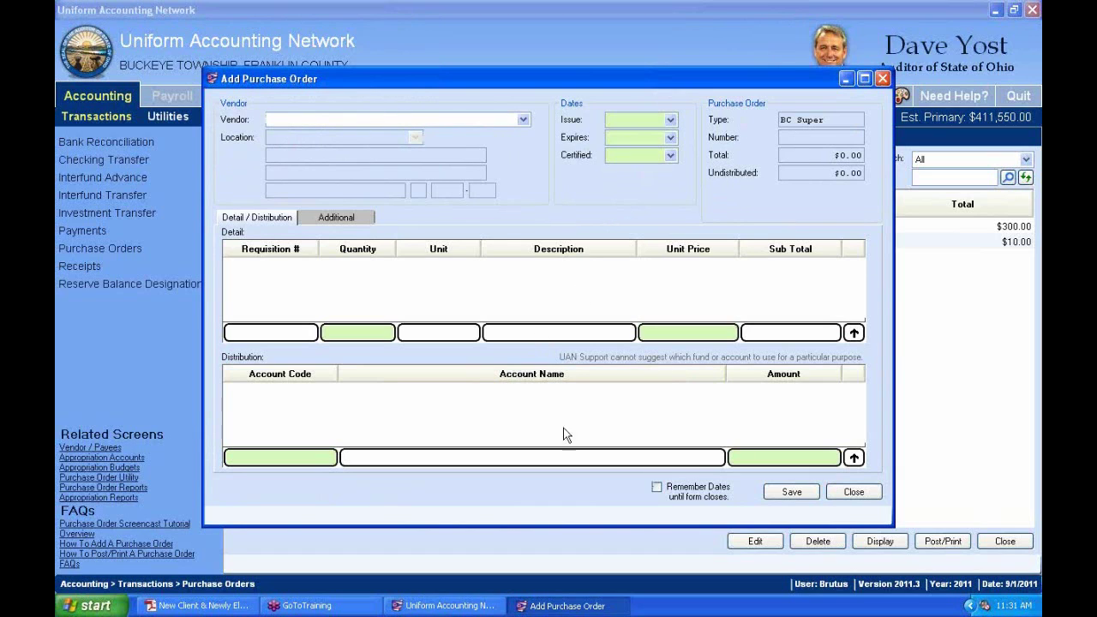
pyautogui.click(670, 120)
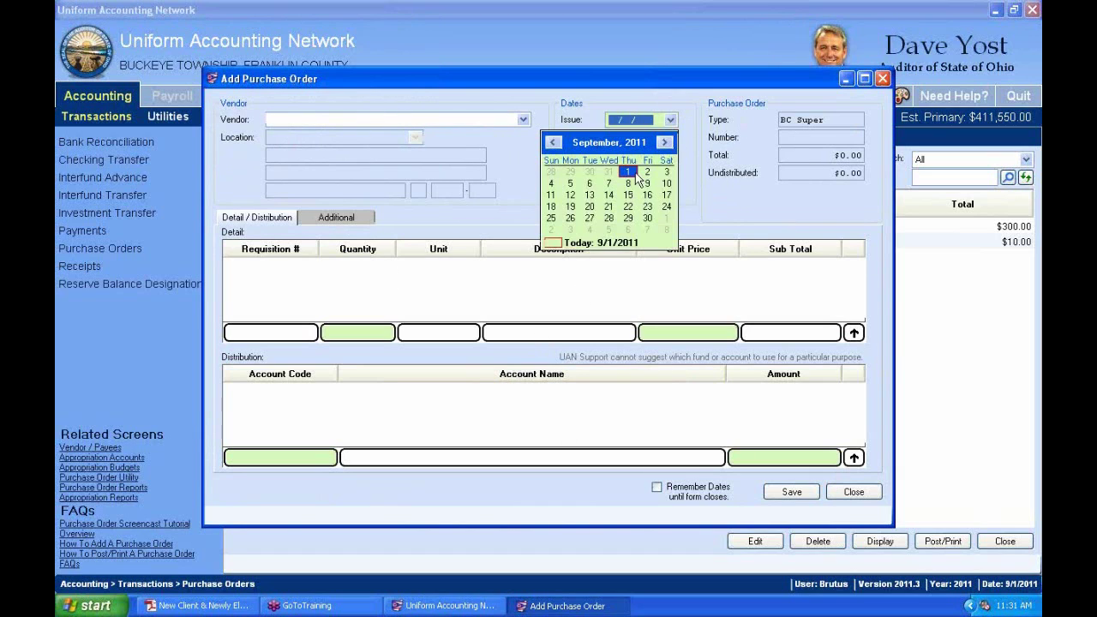
pyautogui.click(634, 178)
pyautogui.click(670, 155)
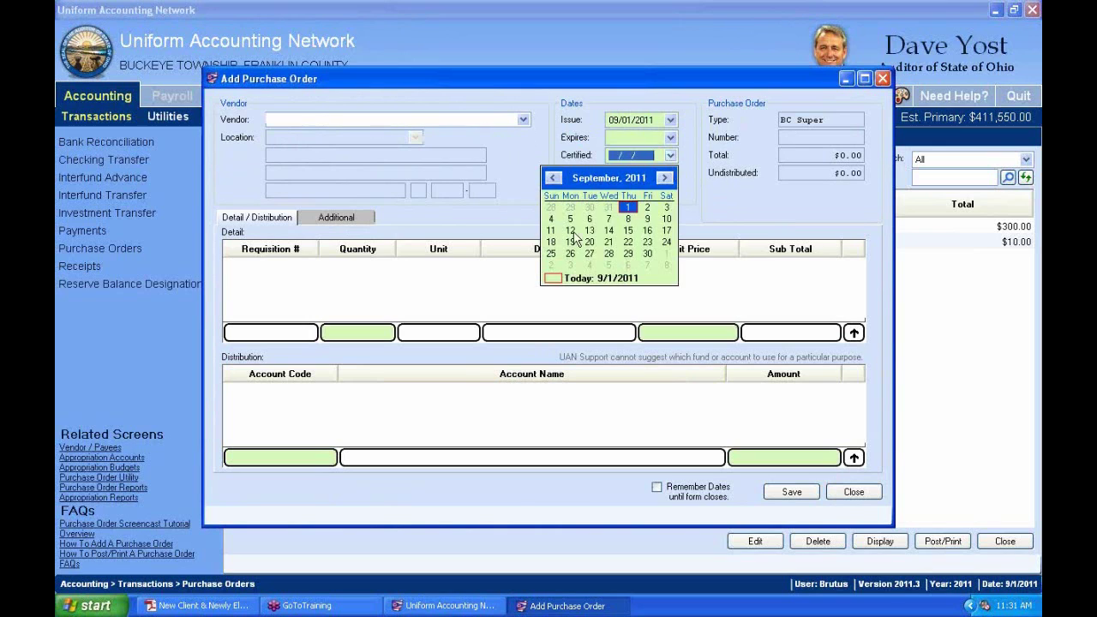
pyautogui.click(632, 209)
# Set the expiry date of the BC Super purchase order to 12/31/2011
pyautogui.click(670, 137)
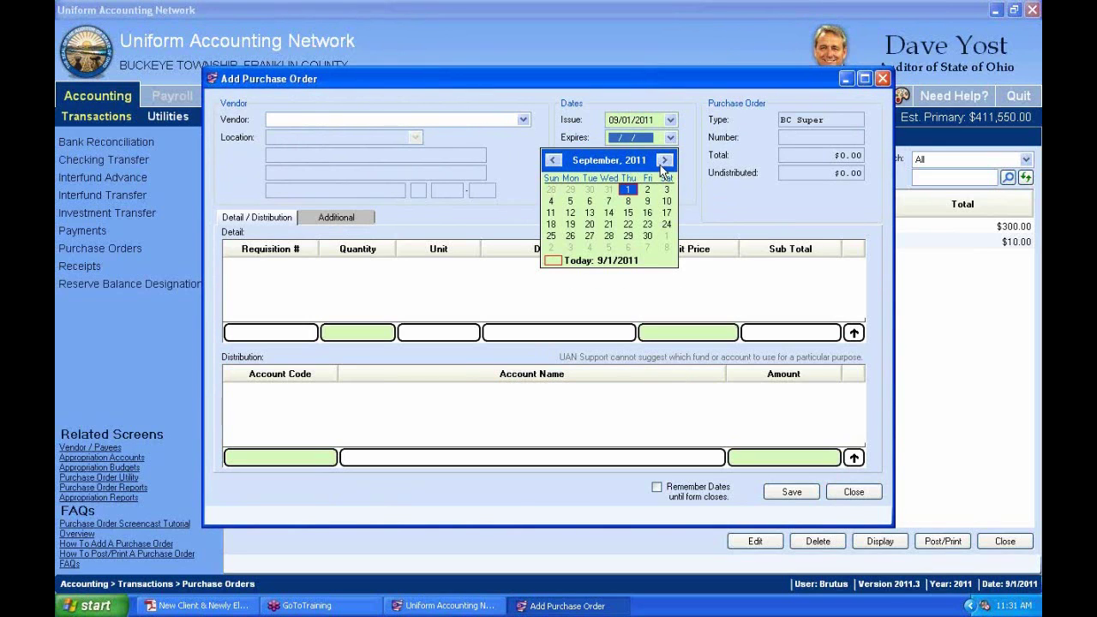
pyautogui.click(664, 160)
pyautogui.click(664, 160)
pyautogui.click(663, 161)
pyautogui.click(664, 161)
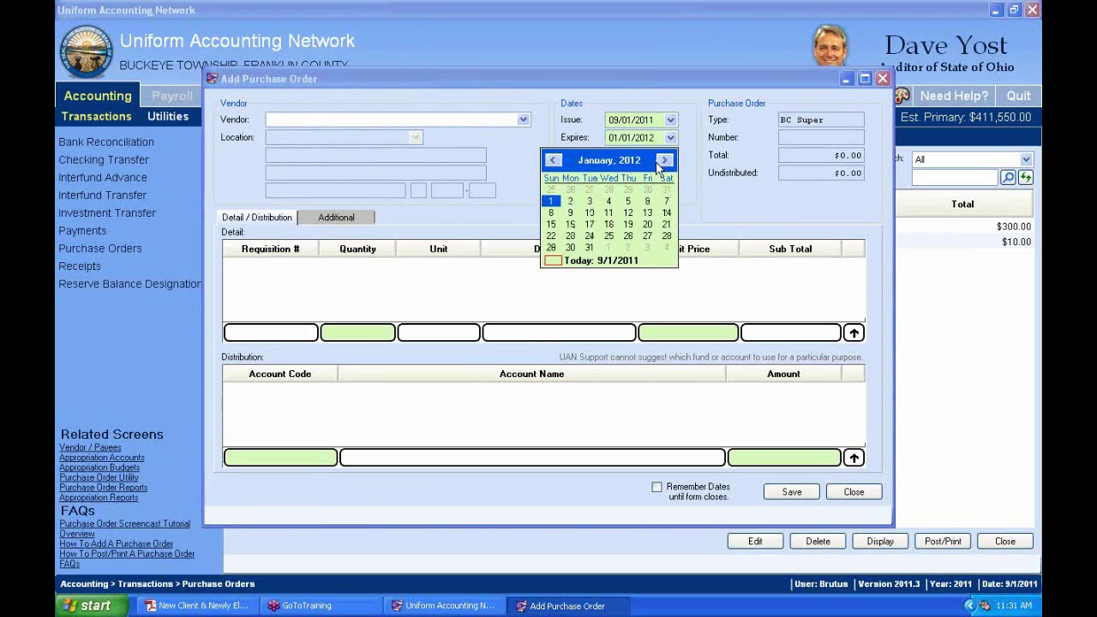
pyautogui.click(552, 160)
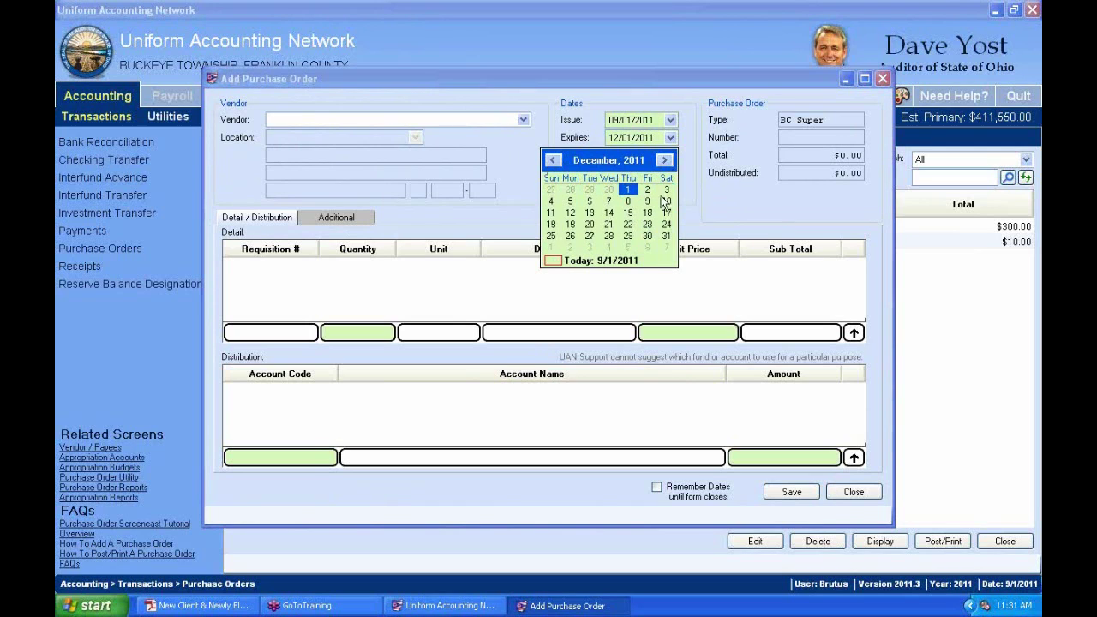
pyautogui.click(667, 235)
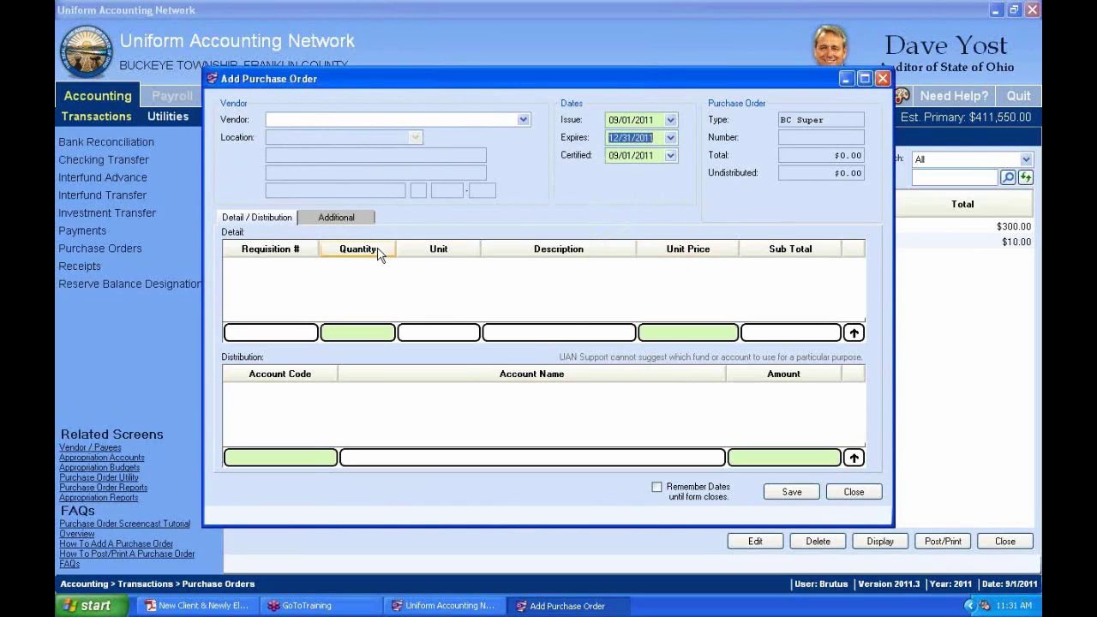
# Add a detail line with quantity 1 and a unit price of $20 to the BC Super purchase order
pyautogui.click(386, 338)
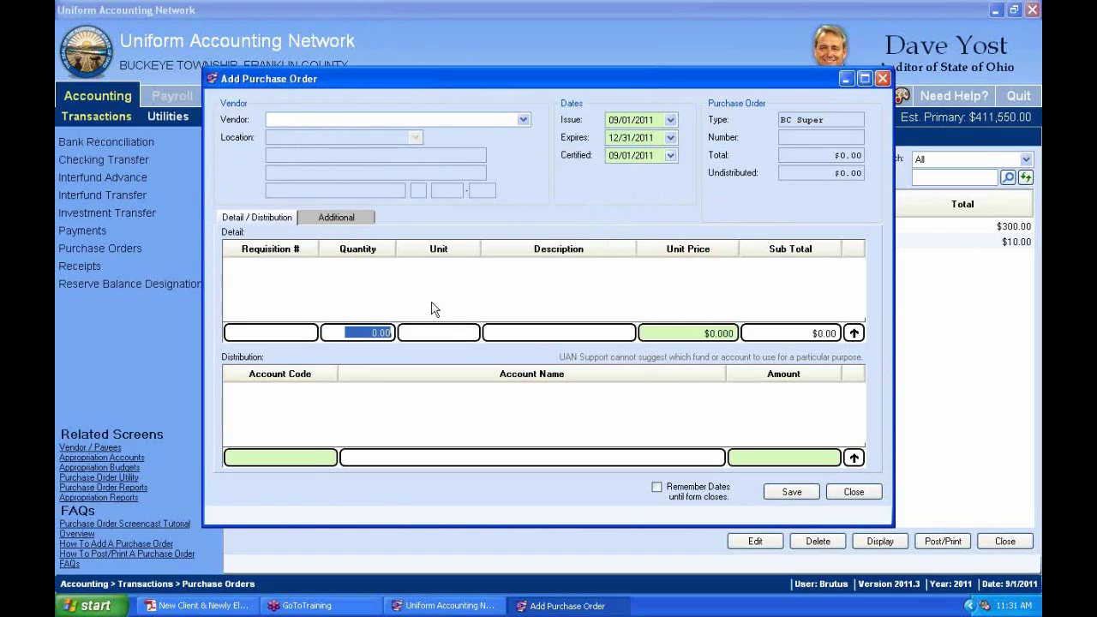
pyautogui.write('1')
pyautogui.press('Tab')
pyautogui.press('Tab')
pyautogui.press('Tab')
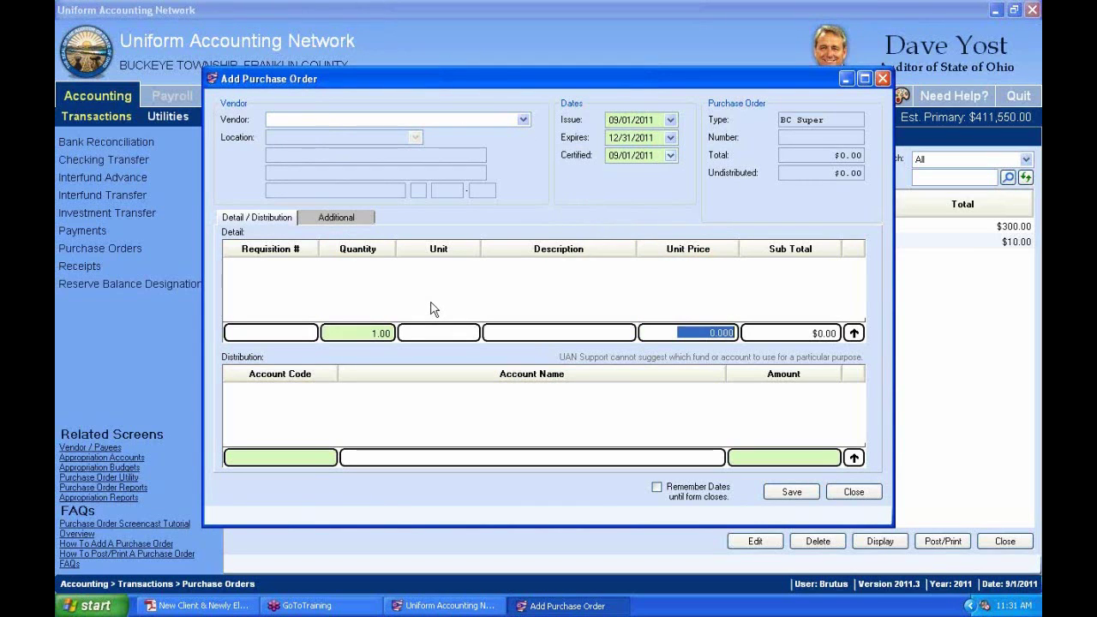
pyautogui.write('20')
pyautogui.press('Return')
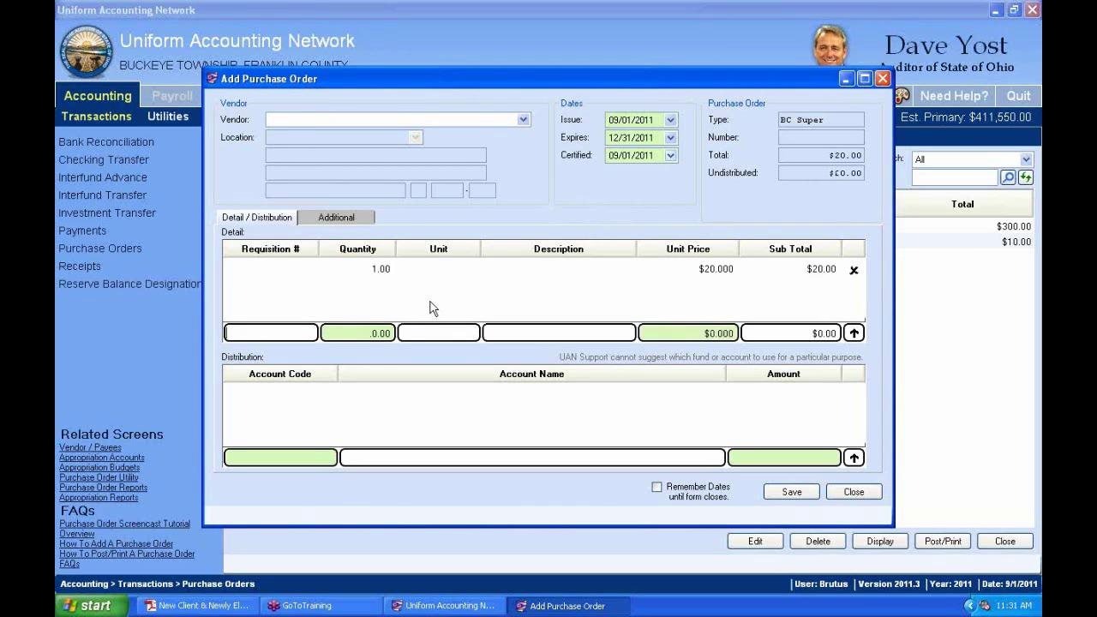
pyautogui.click(330, 458)
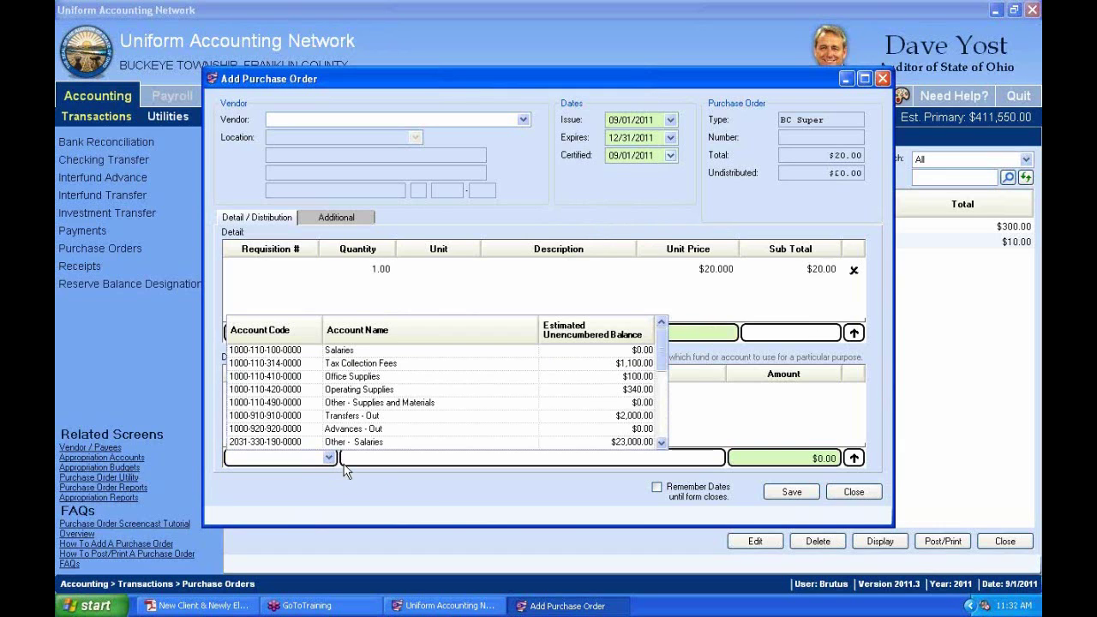
pyautogui.click(379, 405)
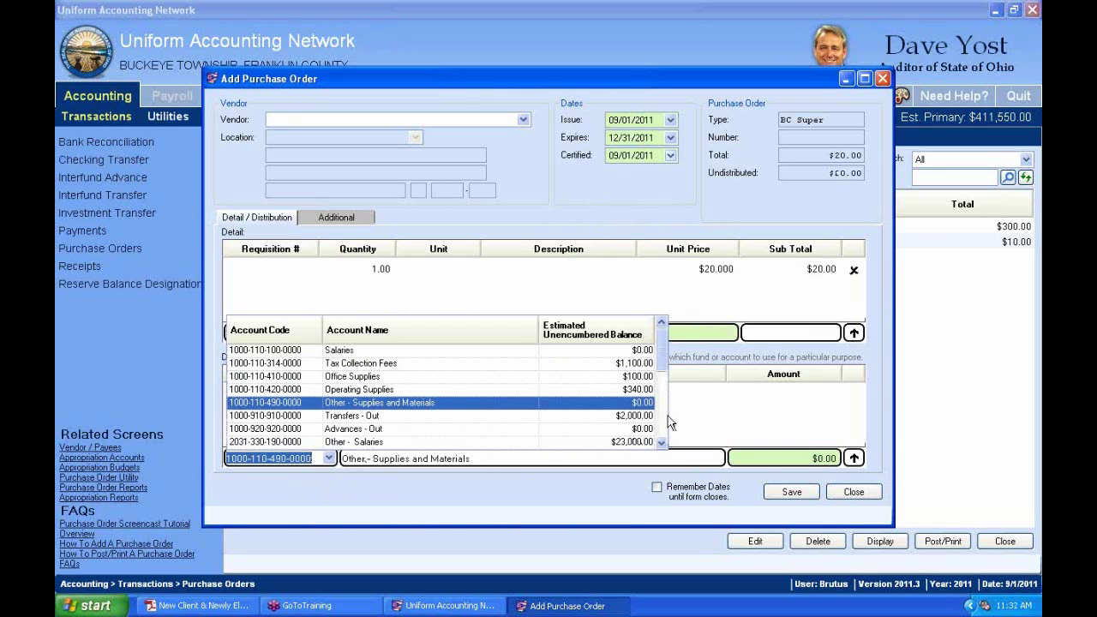
pyautogui.press('Tab')
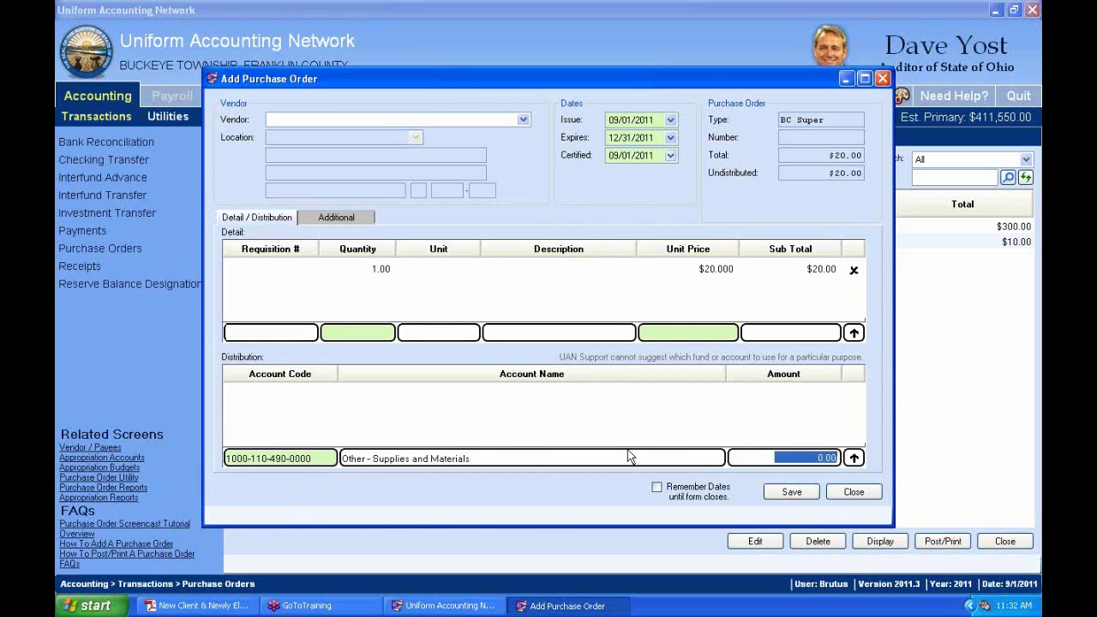
pyautogui.write('20')
pyautogui.press('Return')
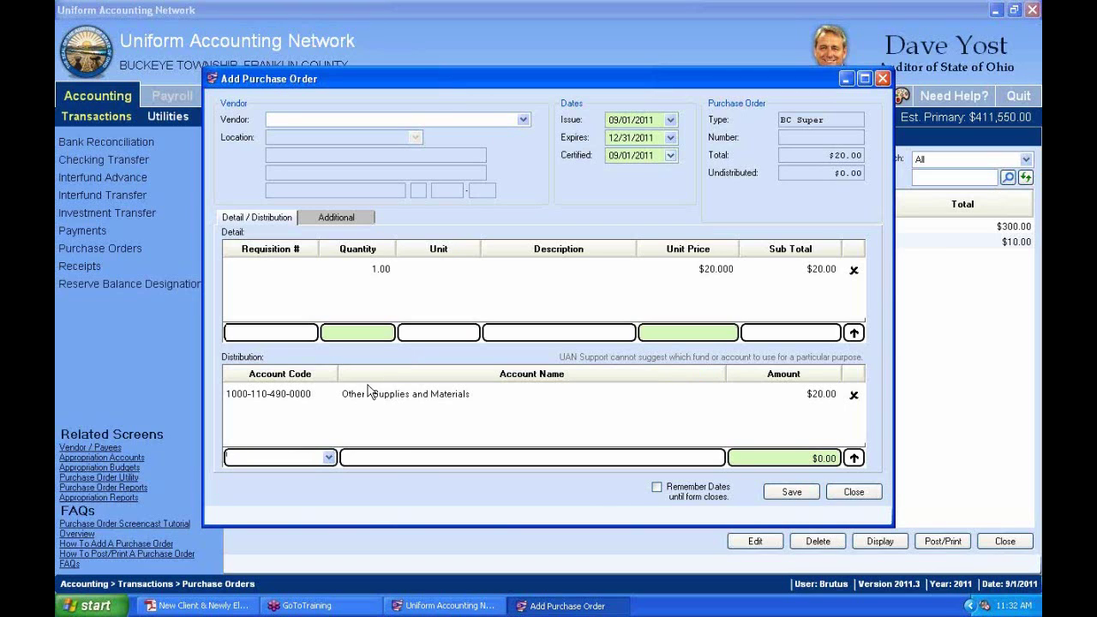
pyautogui.click(470, 401)
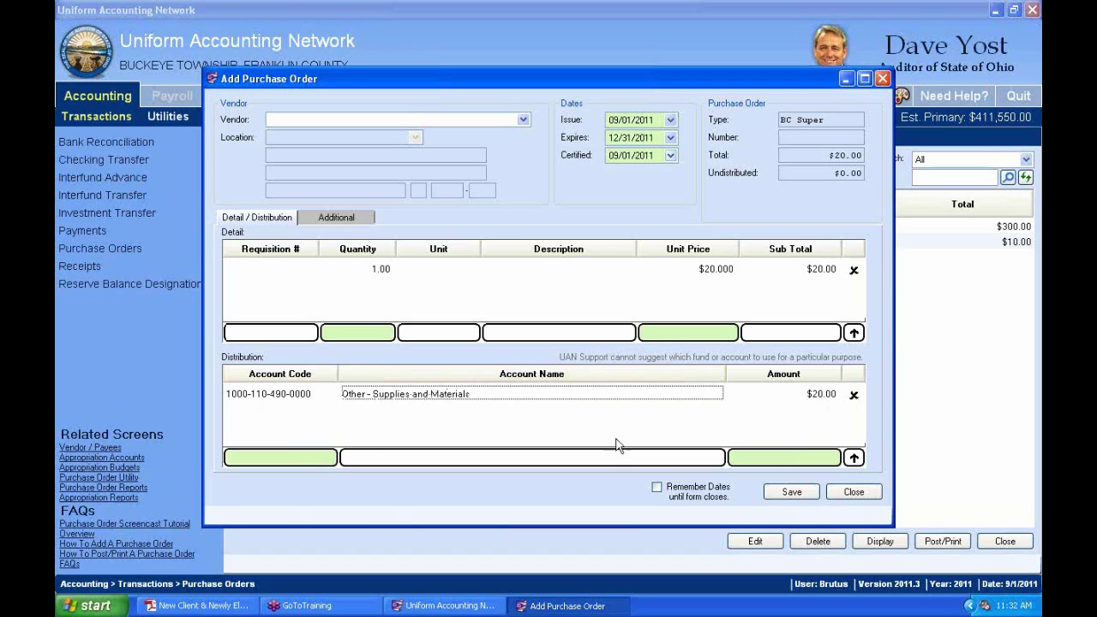
pyautogui.click(853, 492)
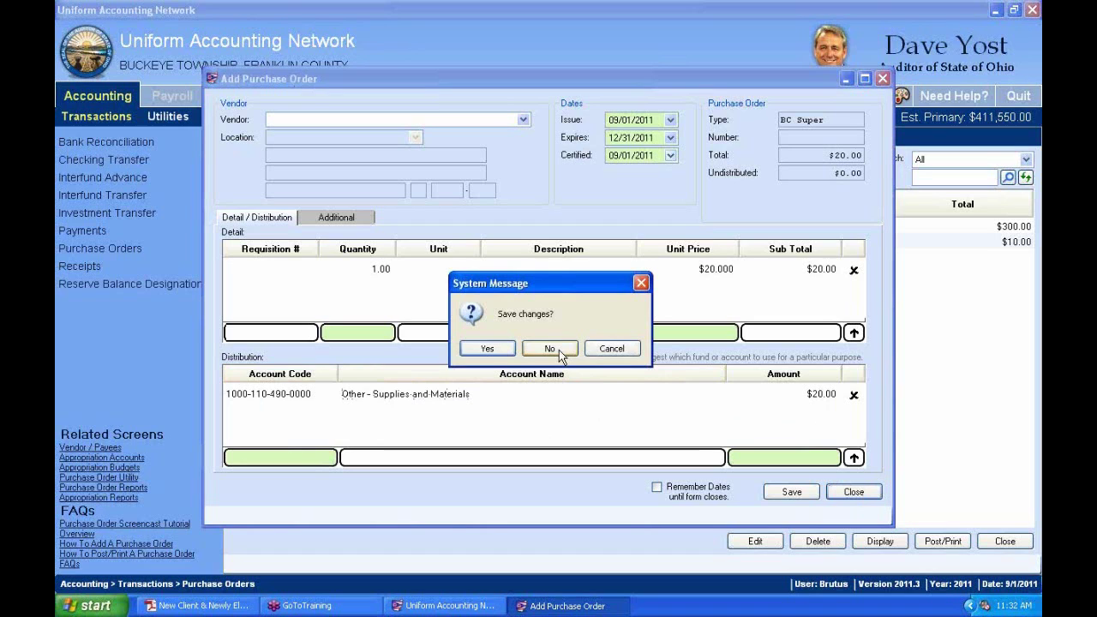
pyautogui.click(507, 348)
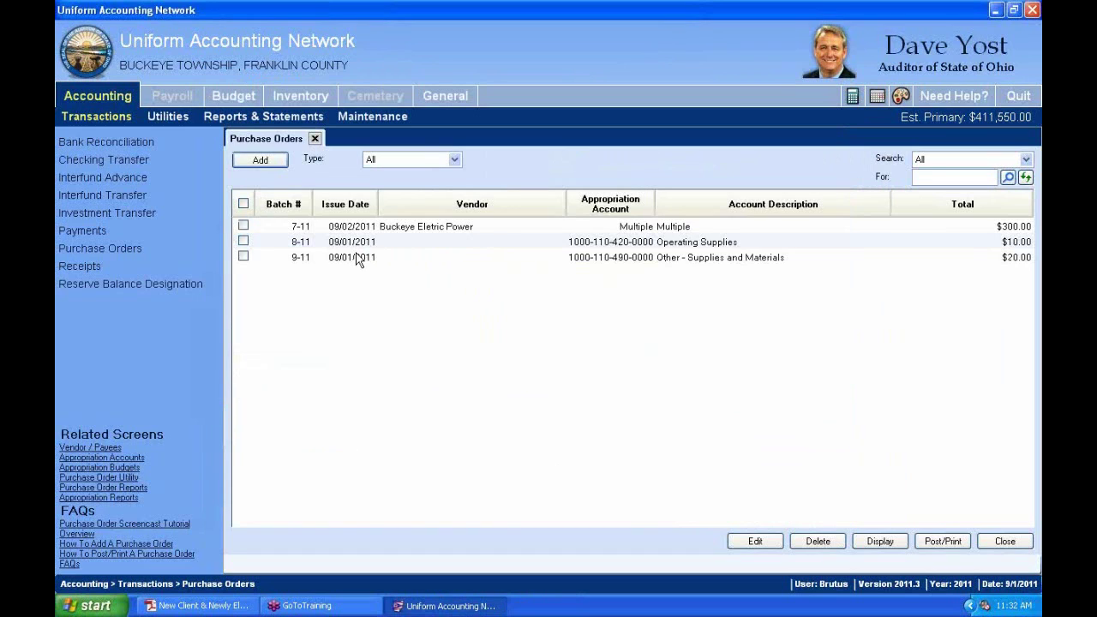
pyautogui.click(635, 228)
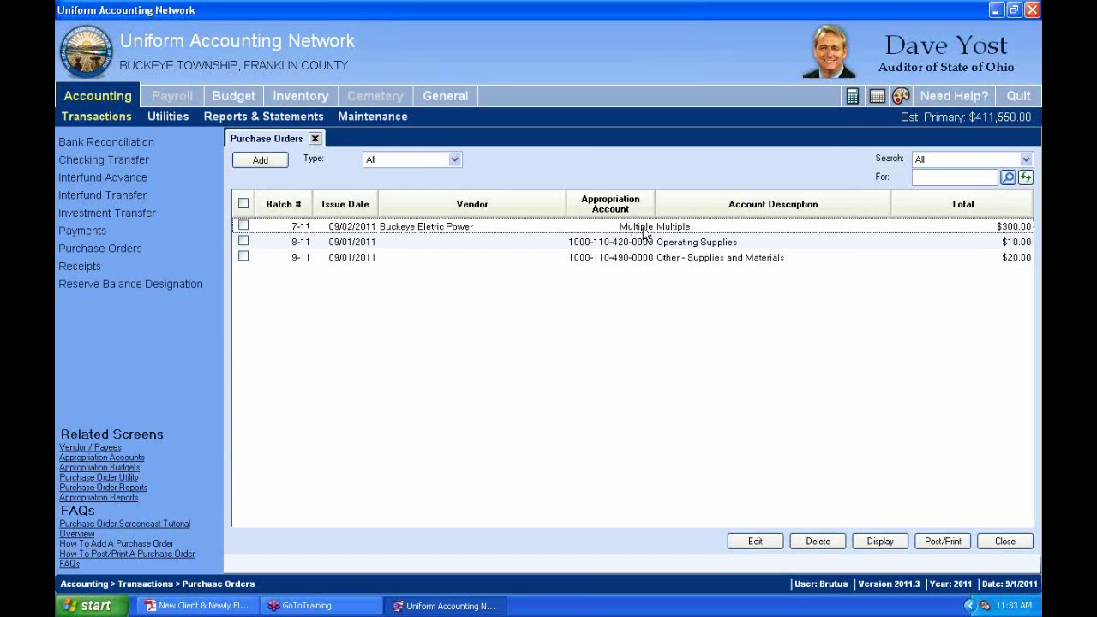
pyautogui.click(620, 247)
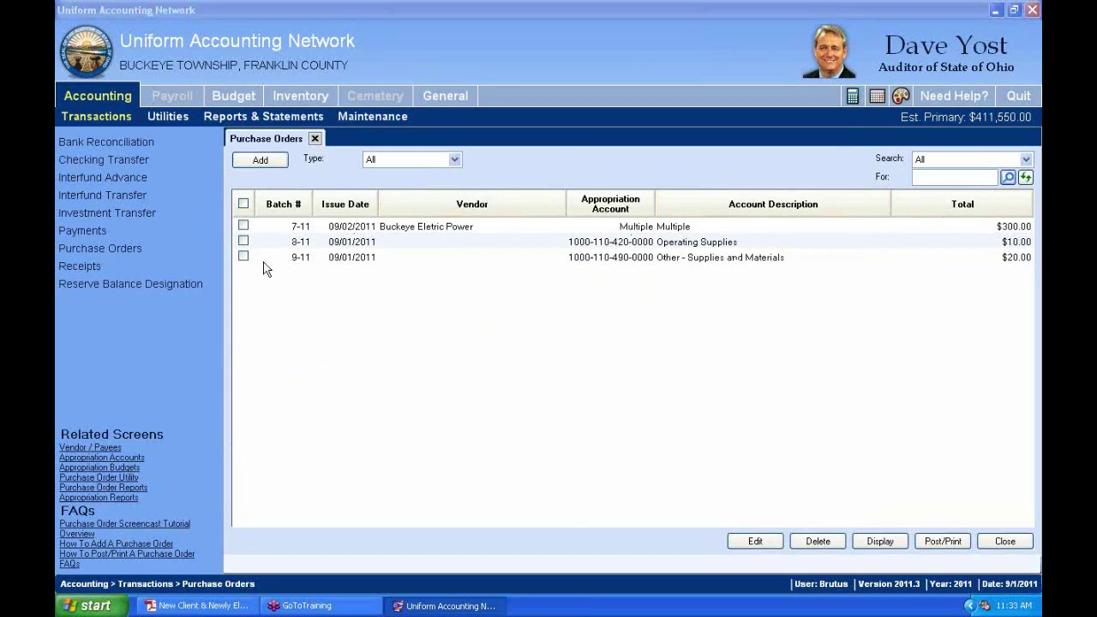
# Start a new PO Regular purchase order with issue and certified dates of 09/01/2011
pyautogui.click(273, 159)
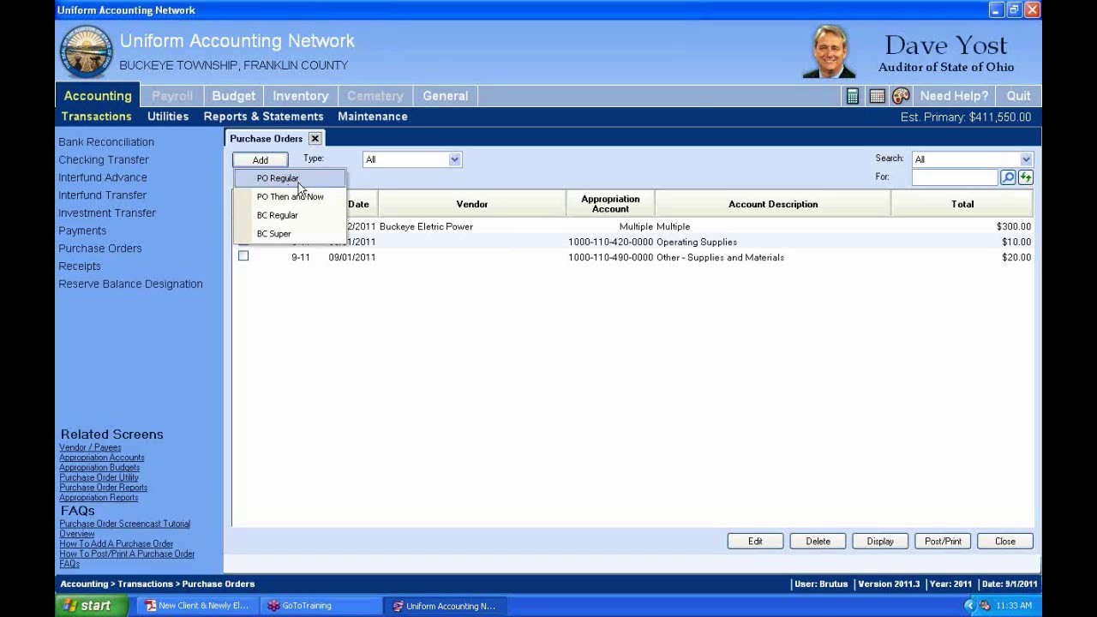
pyautogui.click(298, 183)
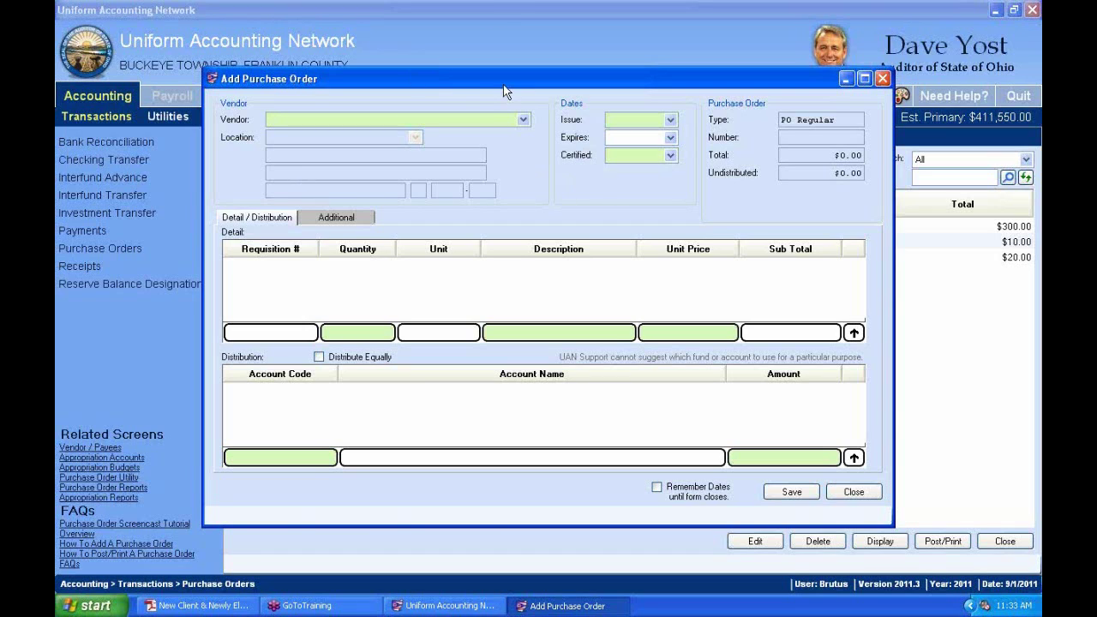
pyautogui.click(670, 120)
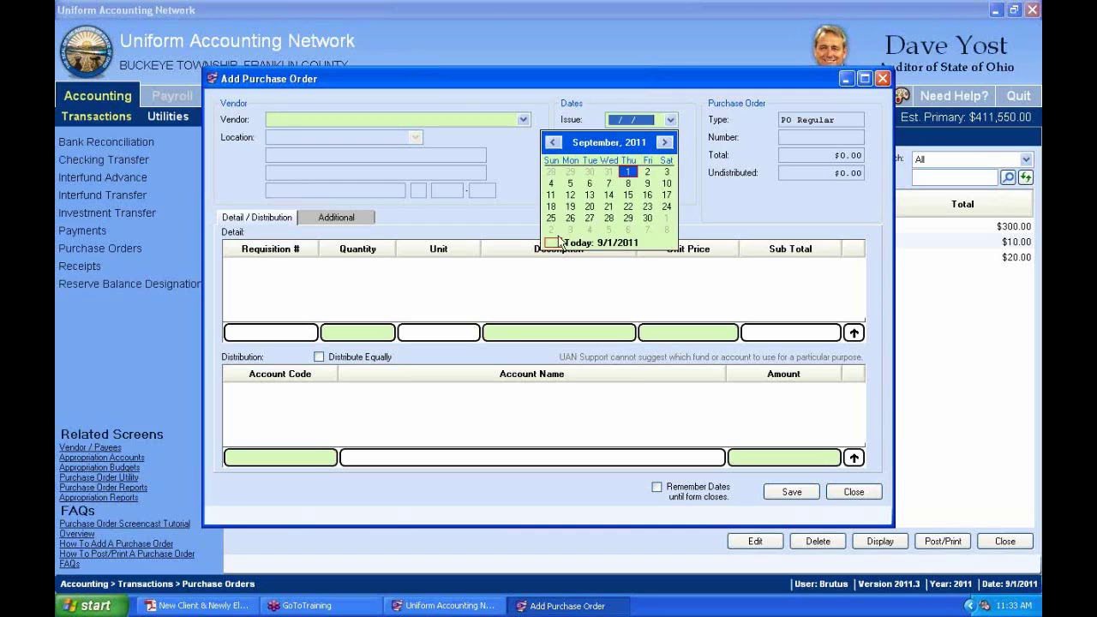
pyautogui.click(559, 243)
pyautogui.click(670, 155)
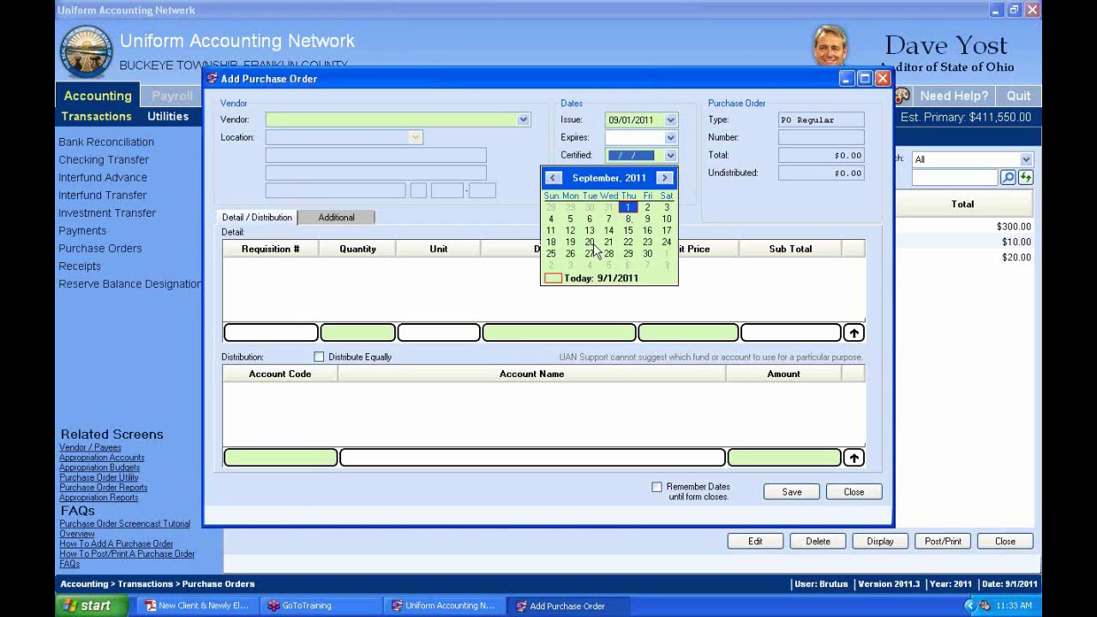
pyautogui.click(563, 283)
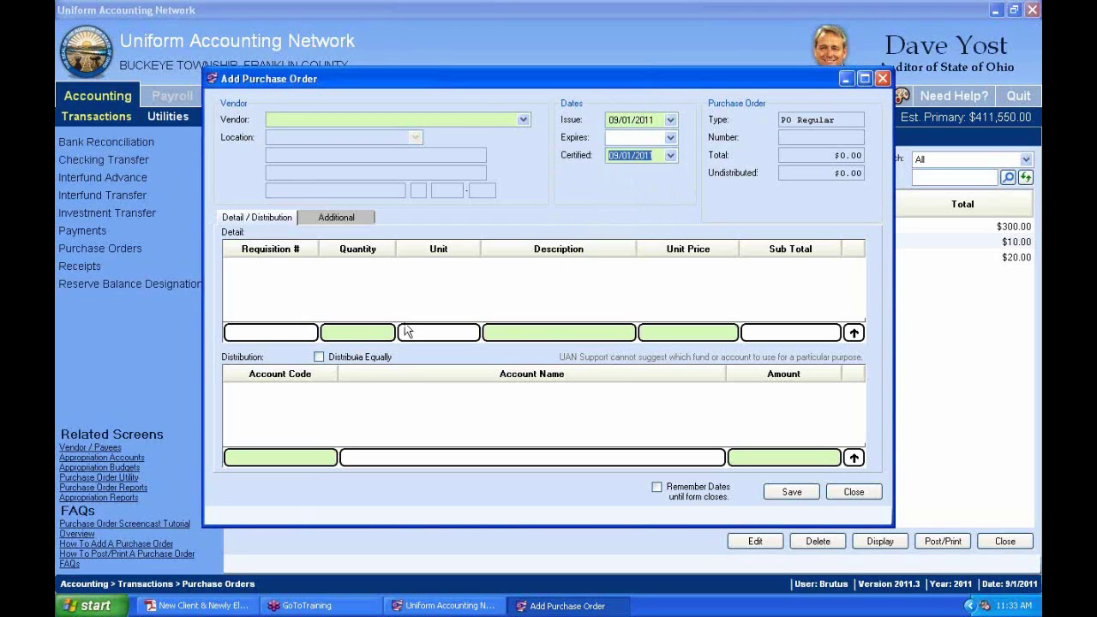
# Add a detail line with quantity 1, description Buckeye and a unit price of $100
pyautogui.click(366, 331)
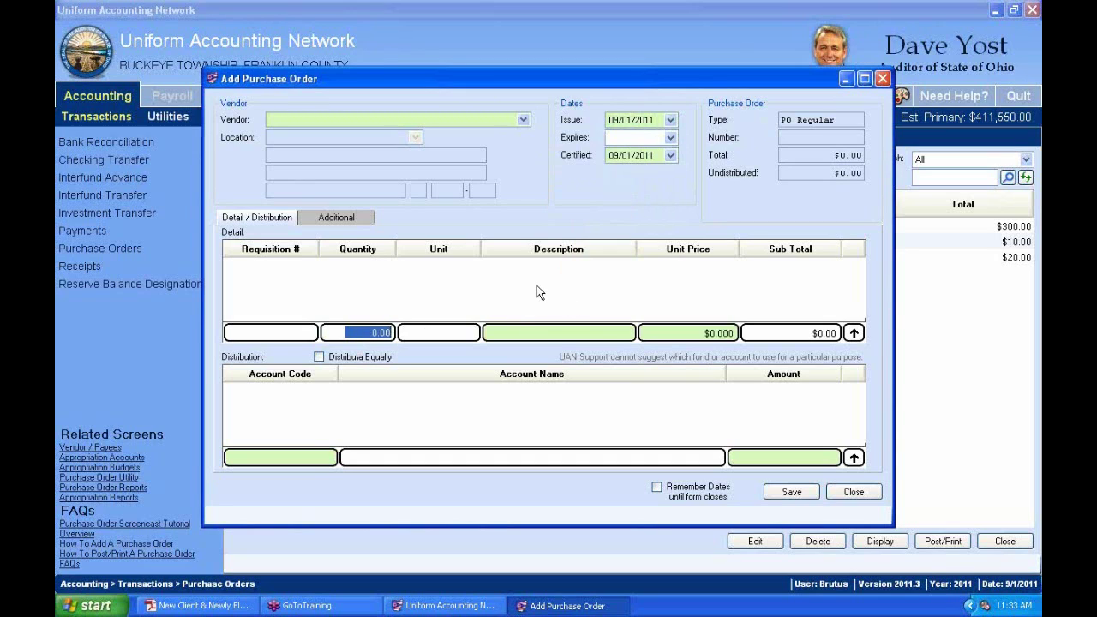
pyautogui.write('1')
pyautogui.press('Tab')
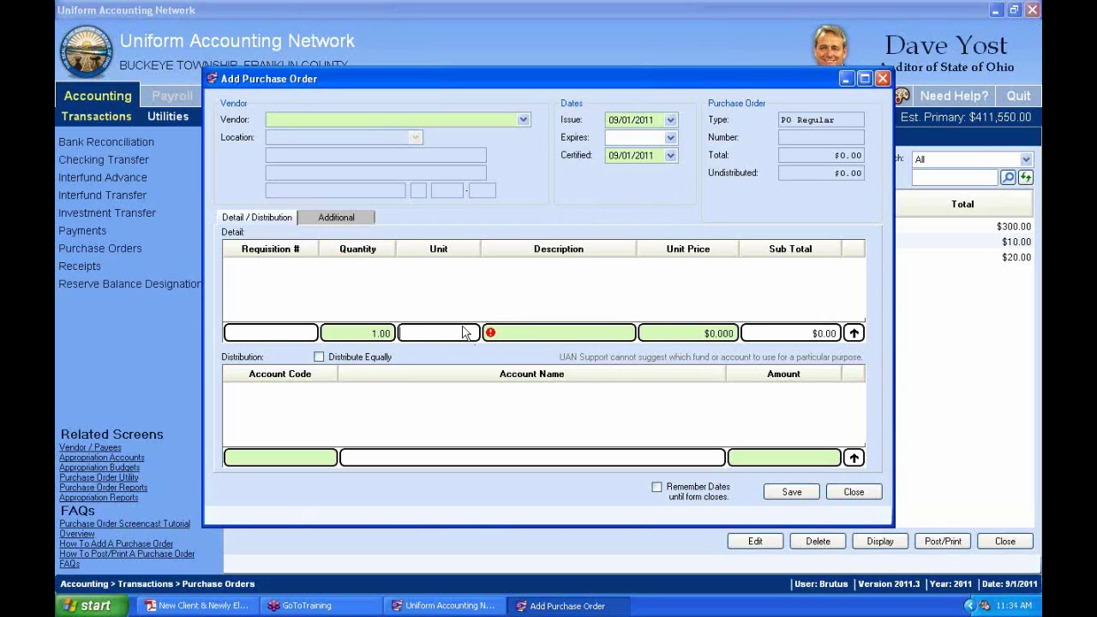
pyautogui.press('Tab')
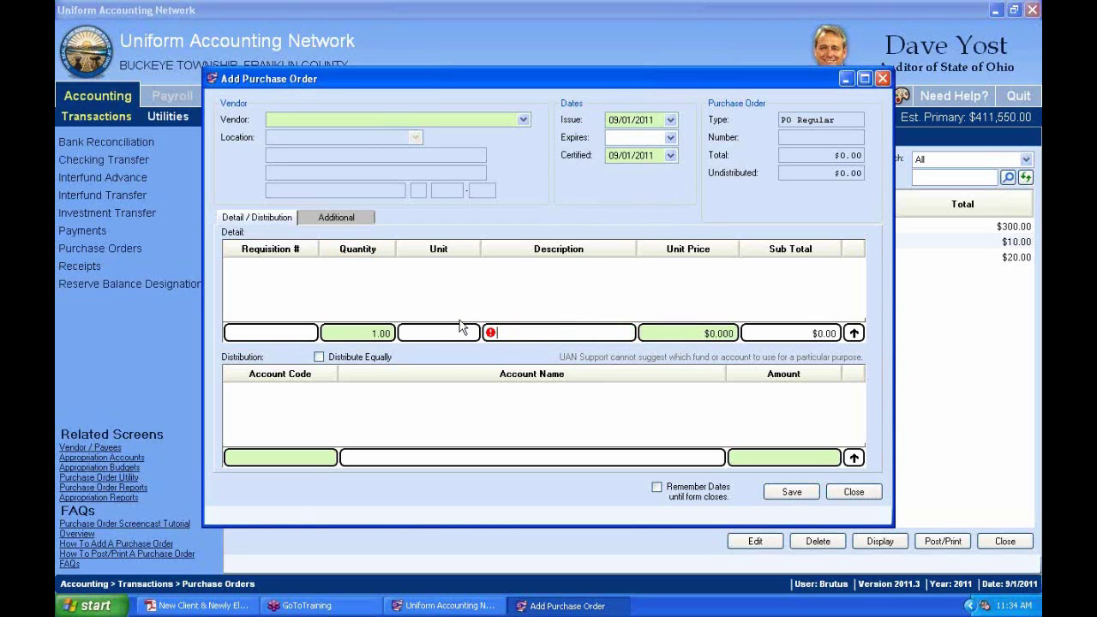
pyautogui.write('Buckeye')
pyautogui.press('Tab')
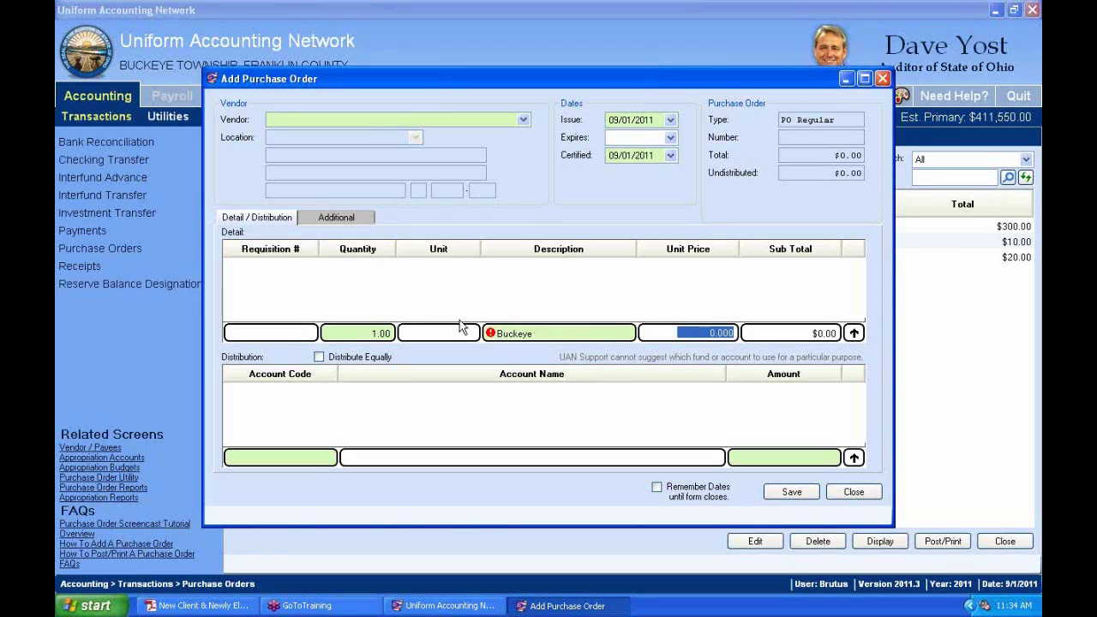
pyautogui.write('100.')
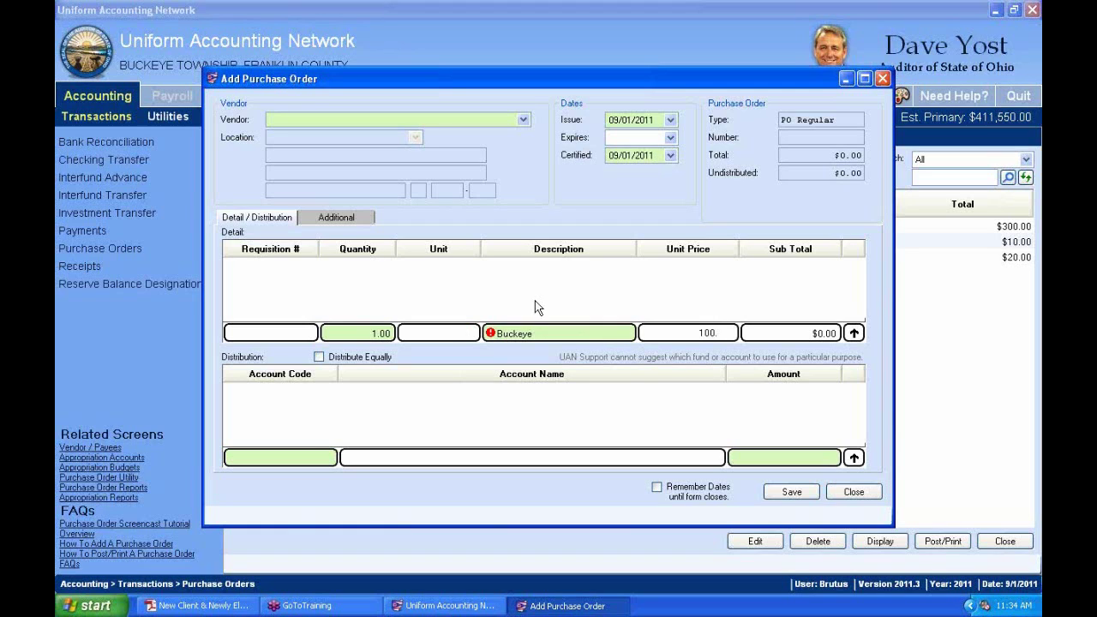
pyautogui.press('Return')
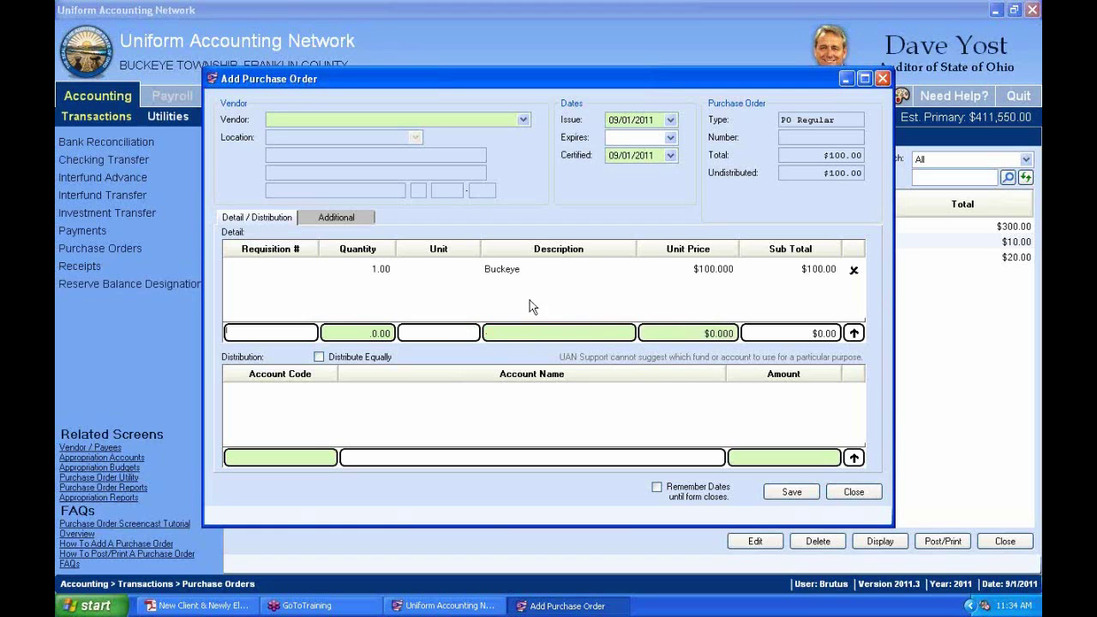
pyautogui.click(330, 460)
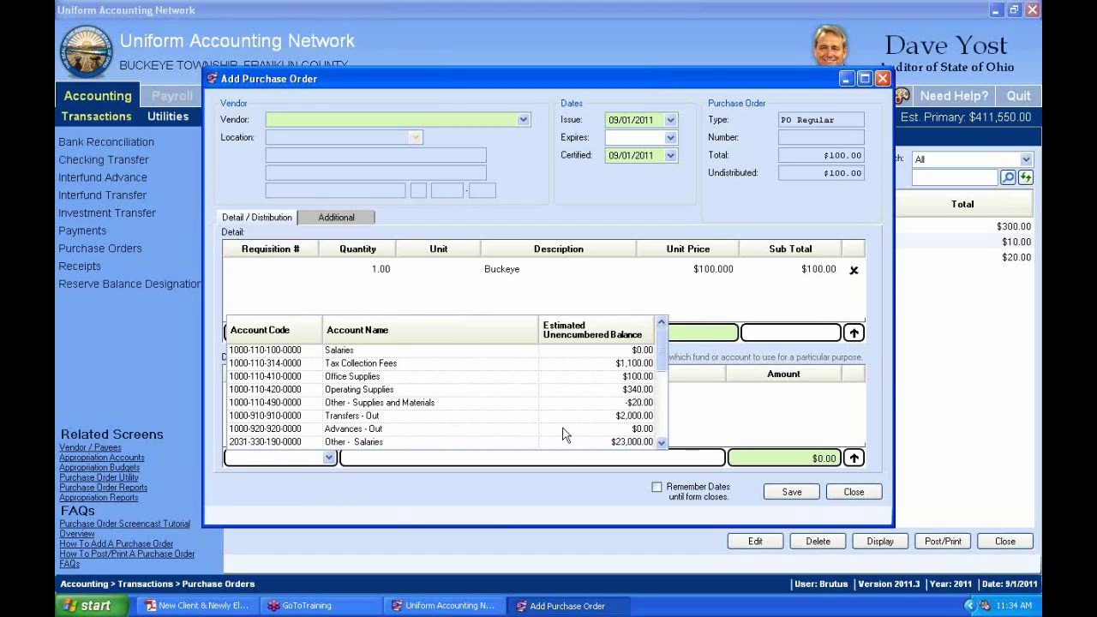
pyautogui.click(665, 435)
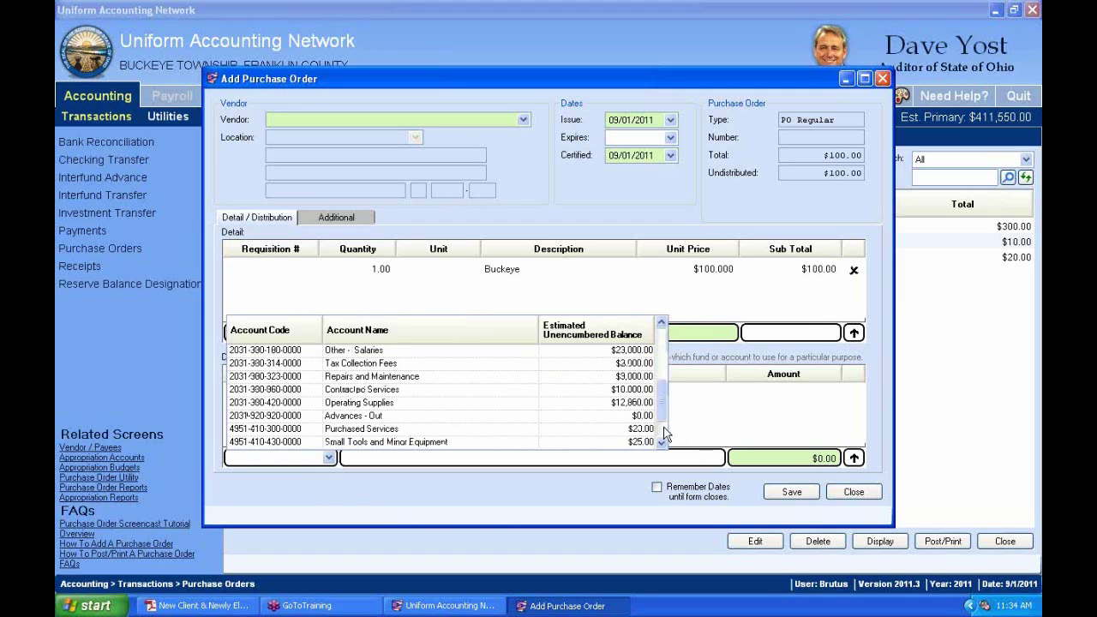
pyautogui.click(665, 356)
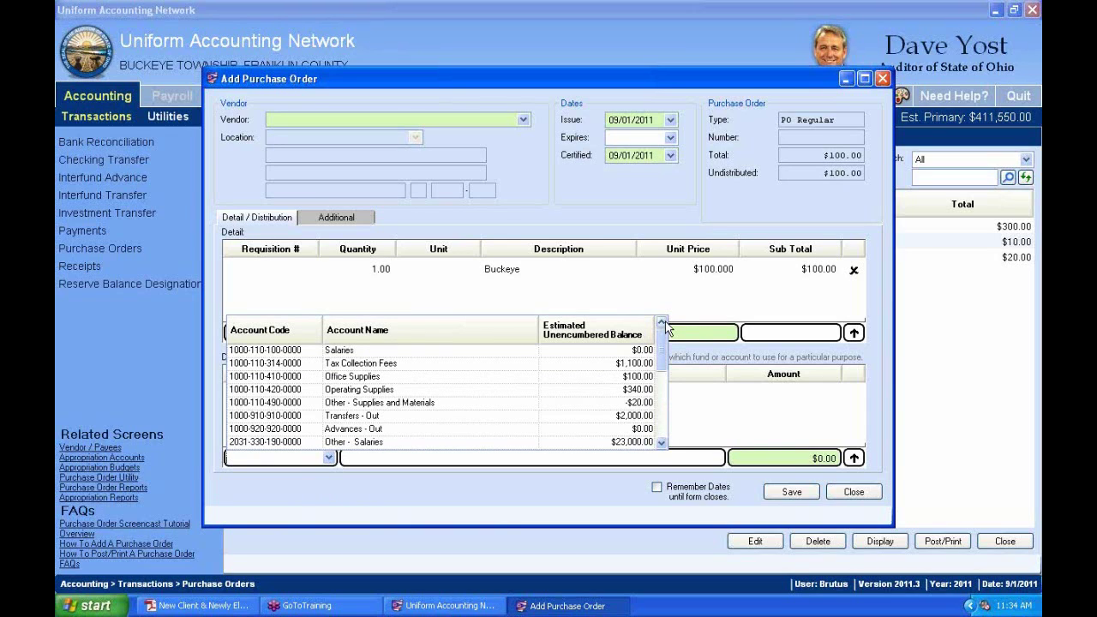
pyautogui.scroll(-2, 662, 443)
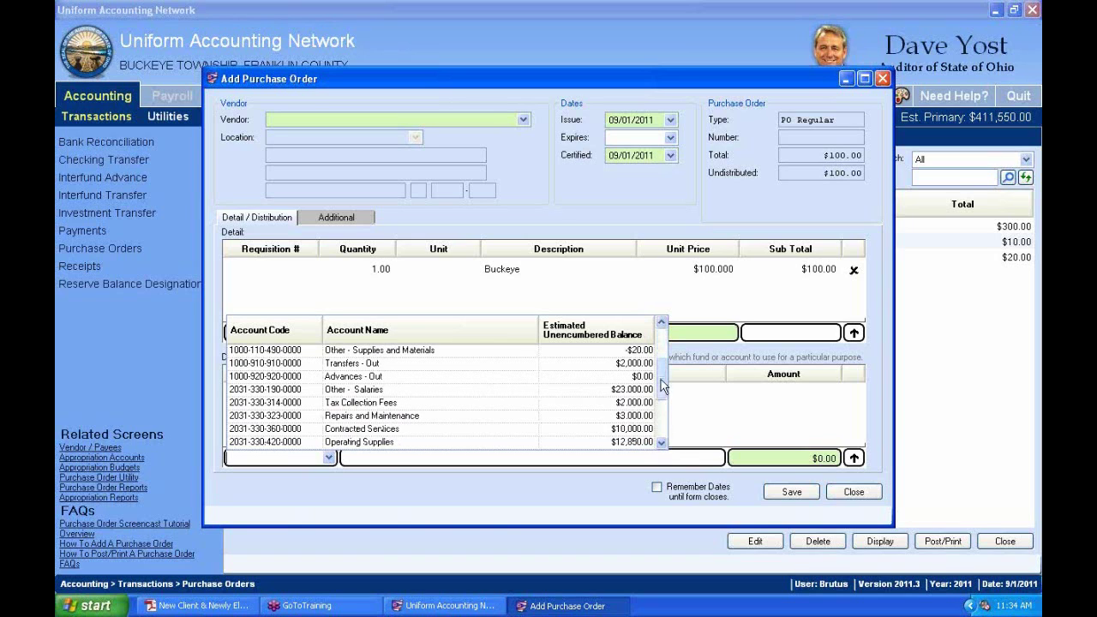
pyautogui.moveTo(663, 387); pyautogui.dragTo(659, 356)
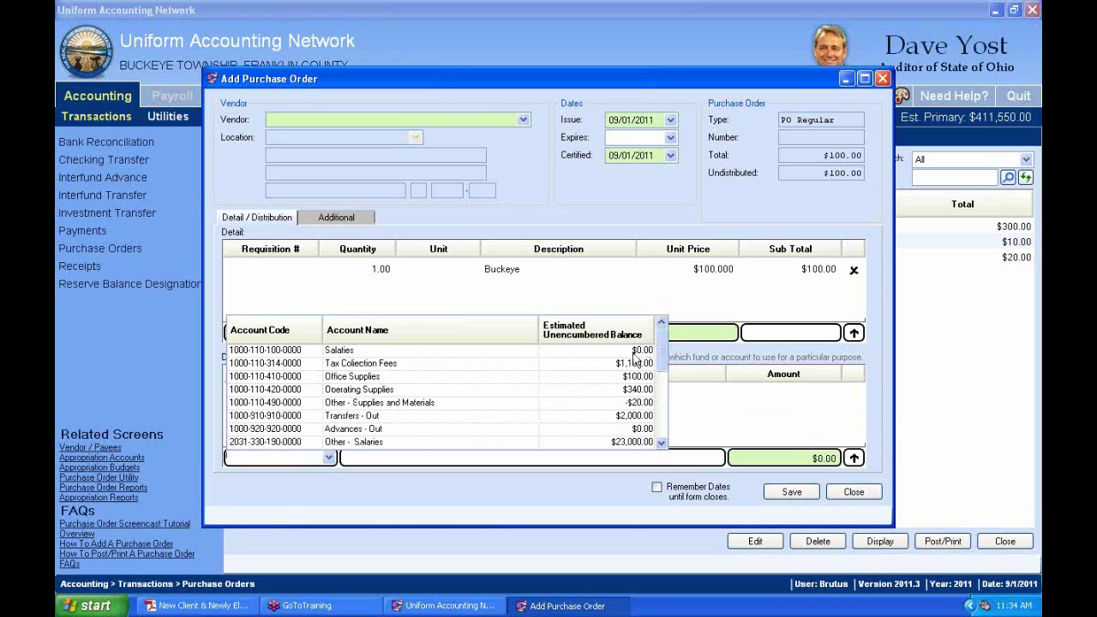
pyautogui.write('4')
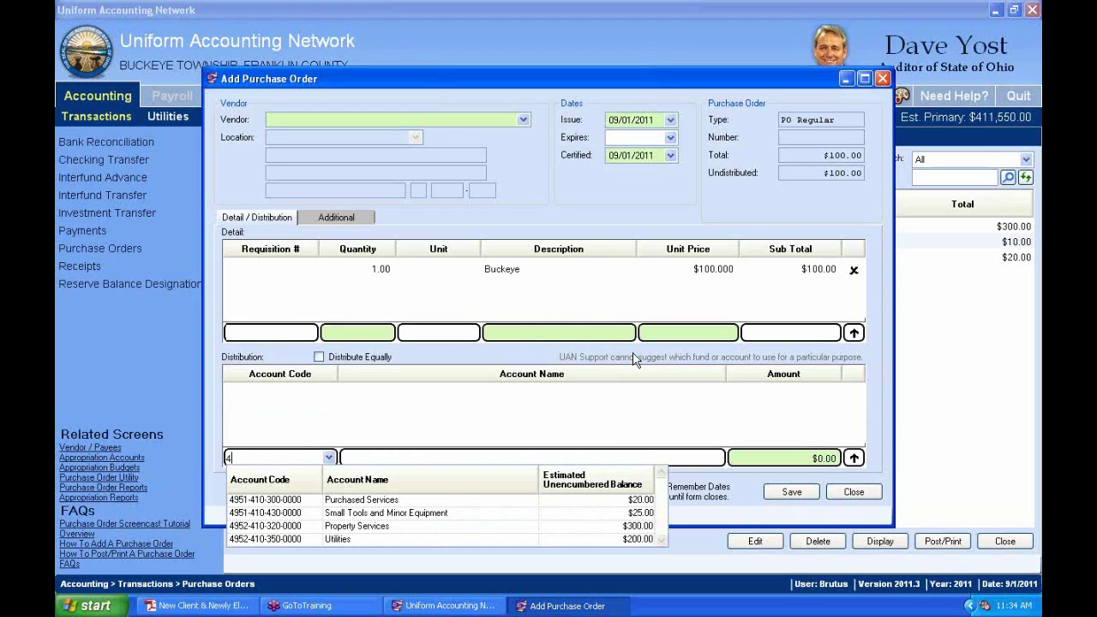
pyautogui.write('95')
pyautogui.write('2')
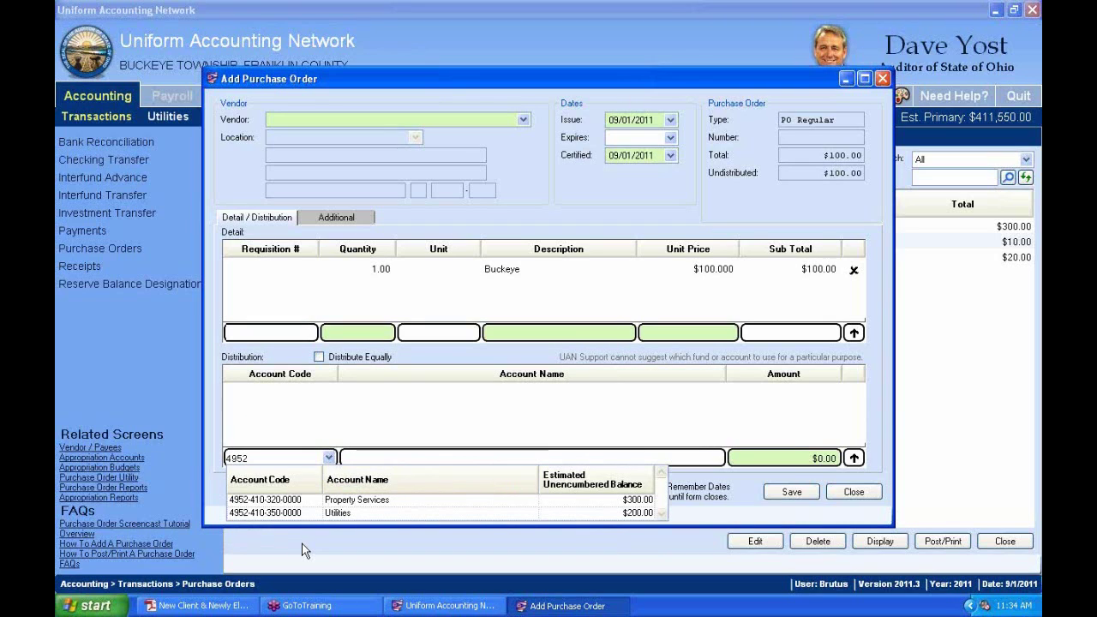
pyautogui.click(300, 501)
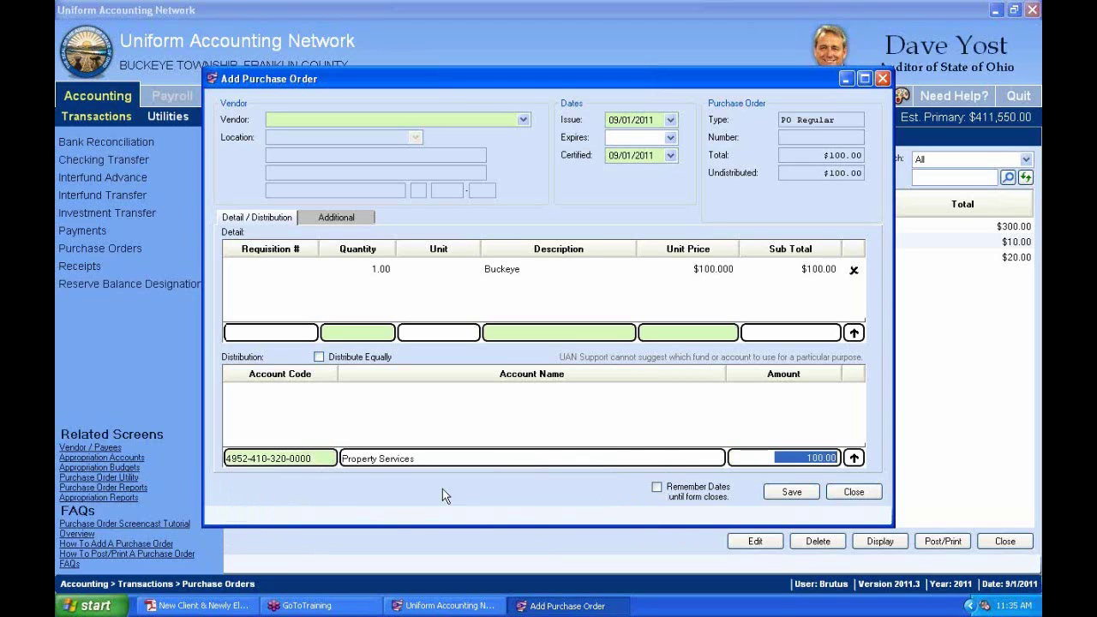
pyautogui.click(832, 458)
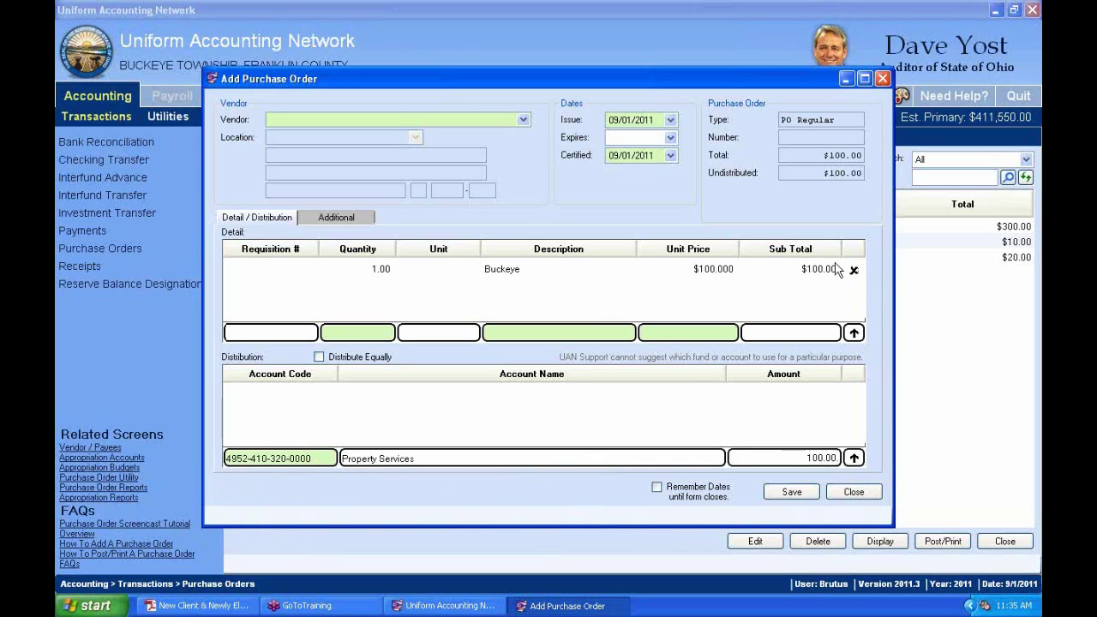
pyautogui.click(856, 461)
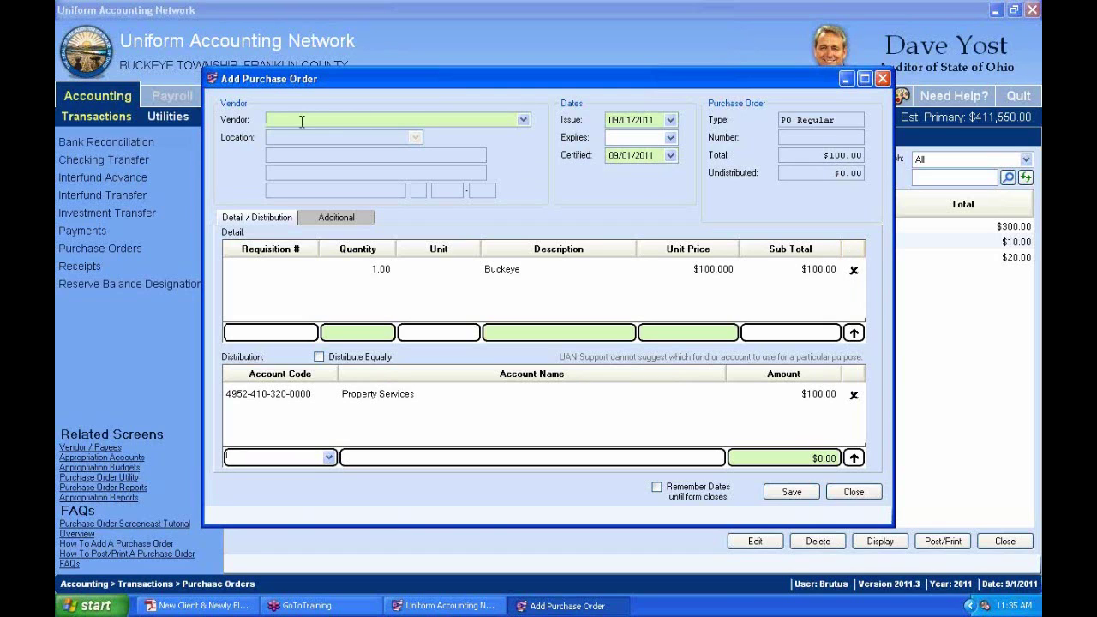
# Try to save the purchase order without a vendor, and filter the vendor choices by names starting with "s"
pyautogui.click(783, 496)
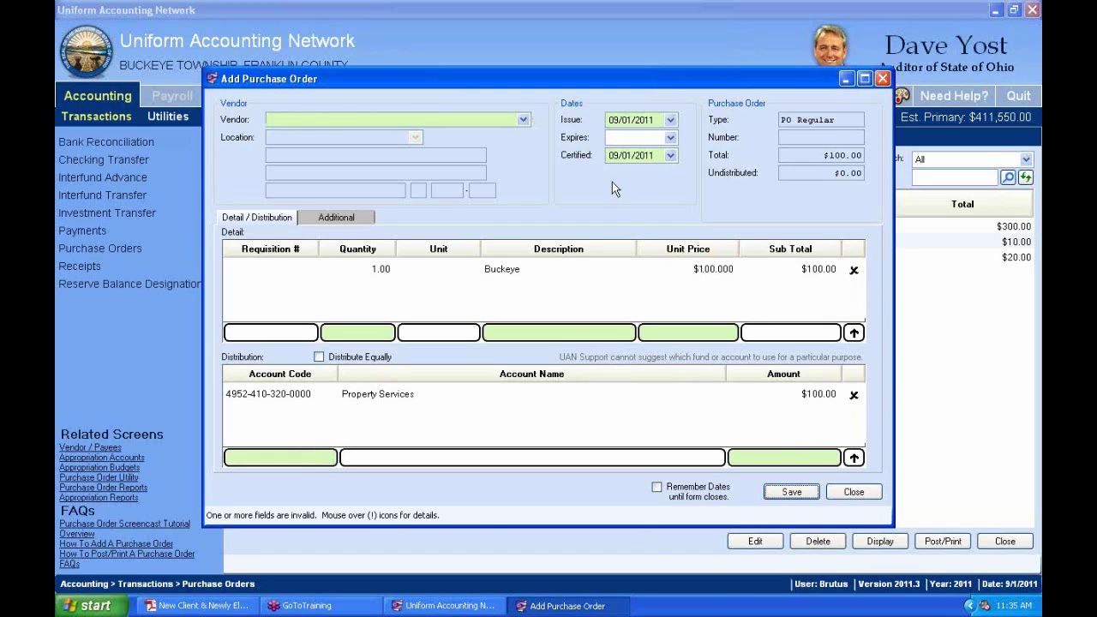
pyautogui.moveTo(537, 125)
pyautogui.click(522, 123)
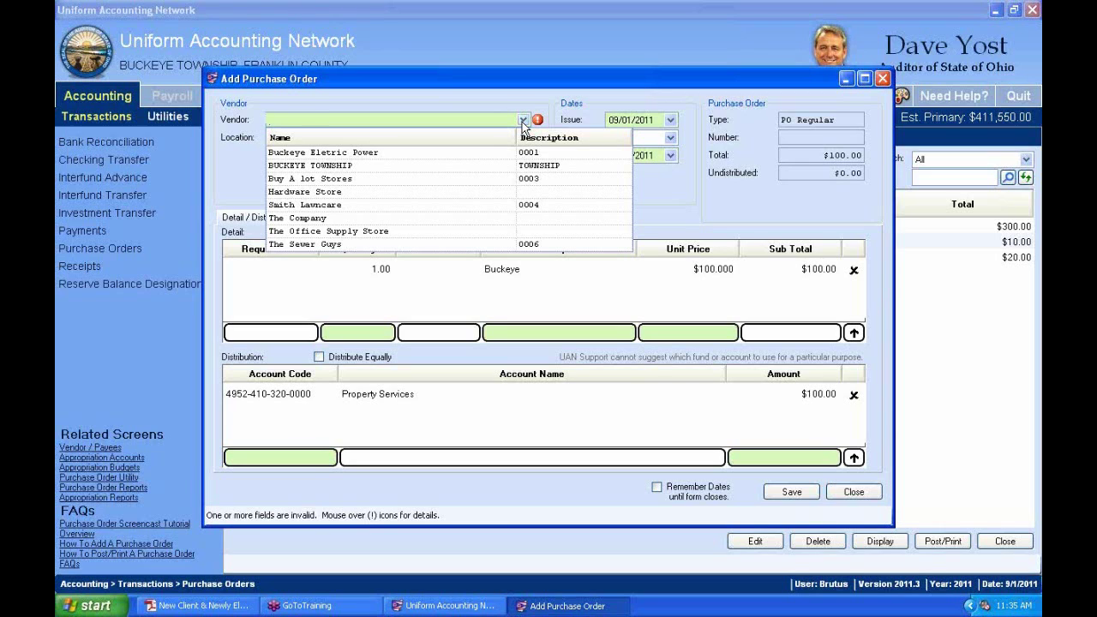
pyautogui.write('s')
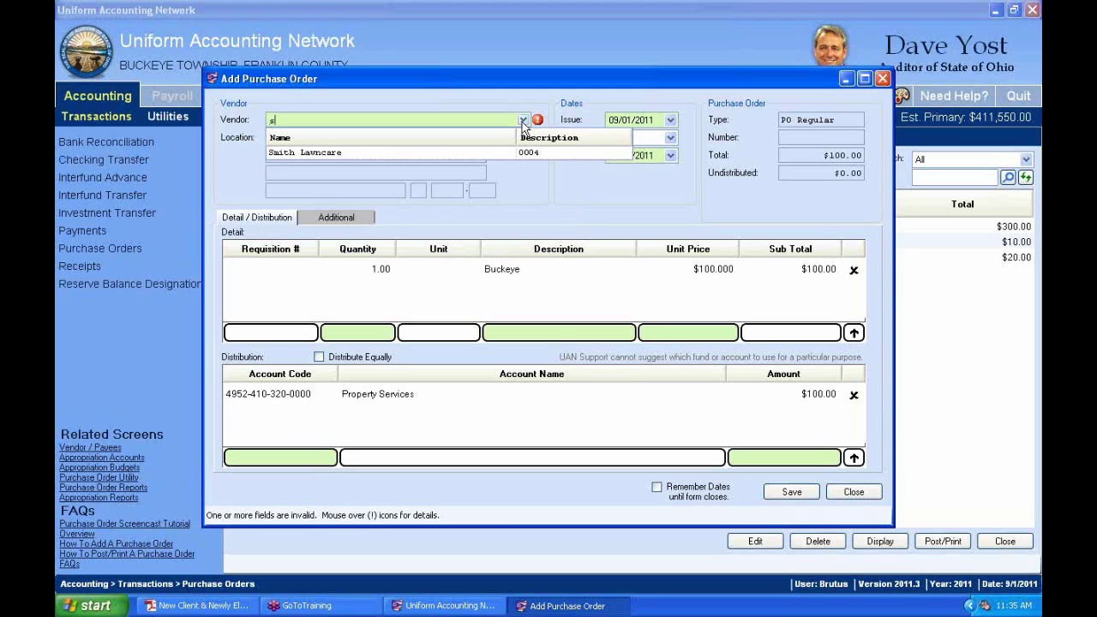
pyautogui.click(523, 121)
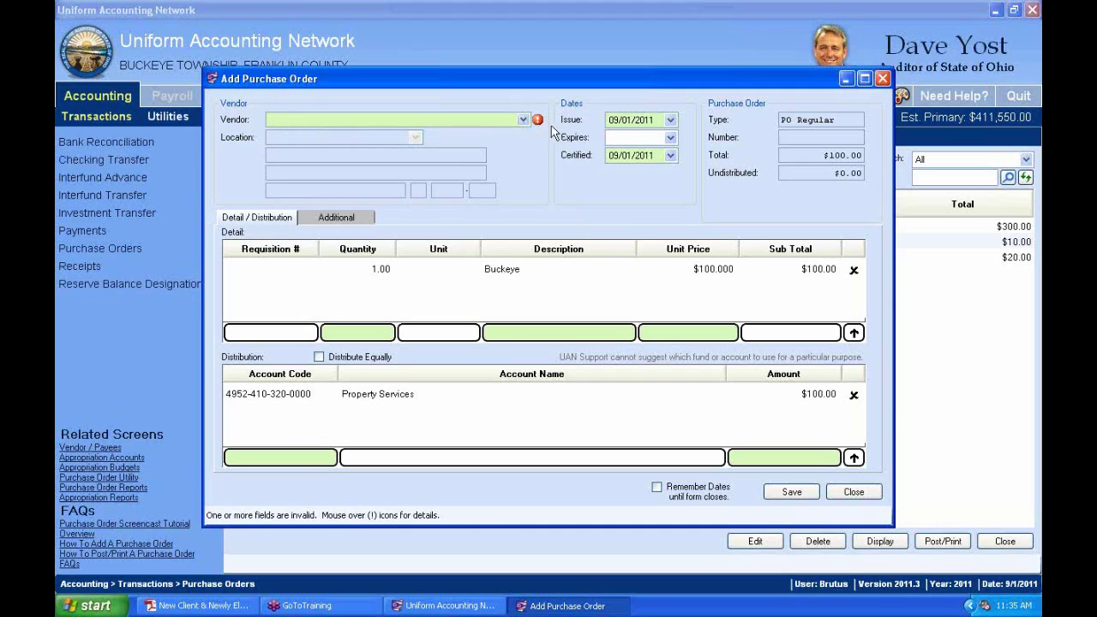
pyautogui.click(523, 120)
pyautogui.click(465, 103)
# Reposition the Add Purchase Order window and minimize it to reveal the purchase orders list
pyautogui.moveTo(776, 83); pyautogui.dragTo(794, 40)
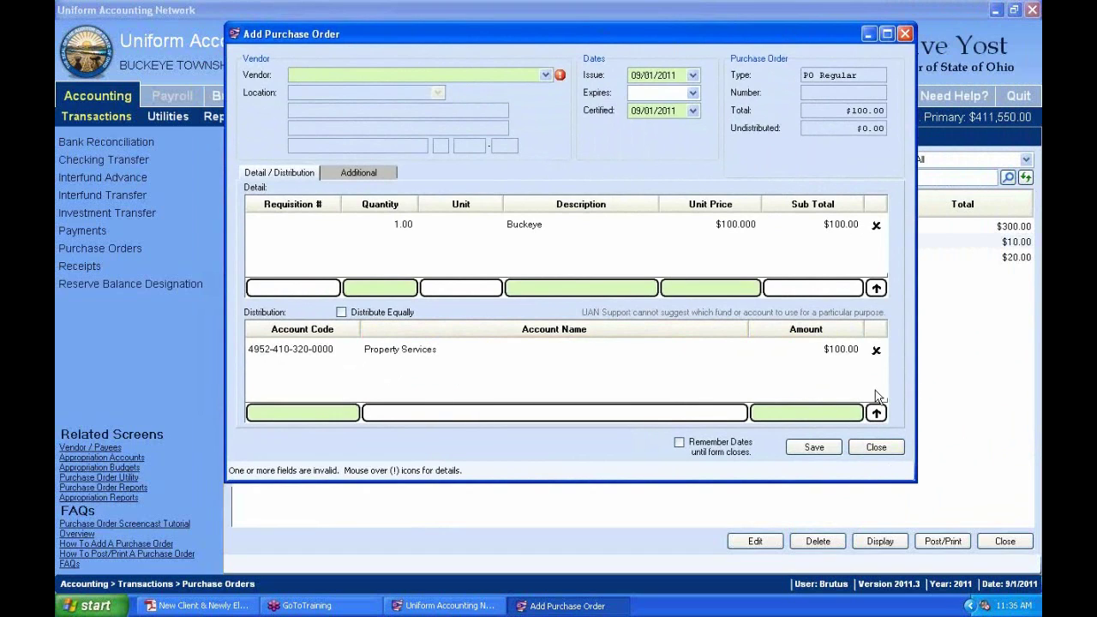
pyautogui.click(868, 39)
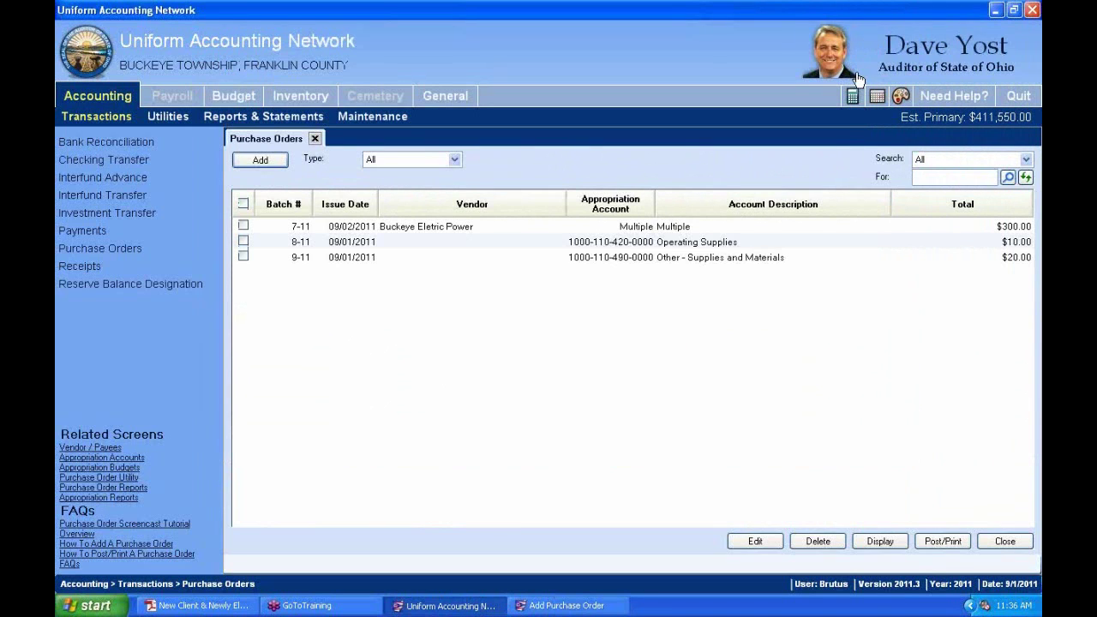
pyautogui.click(600, 607)
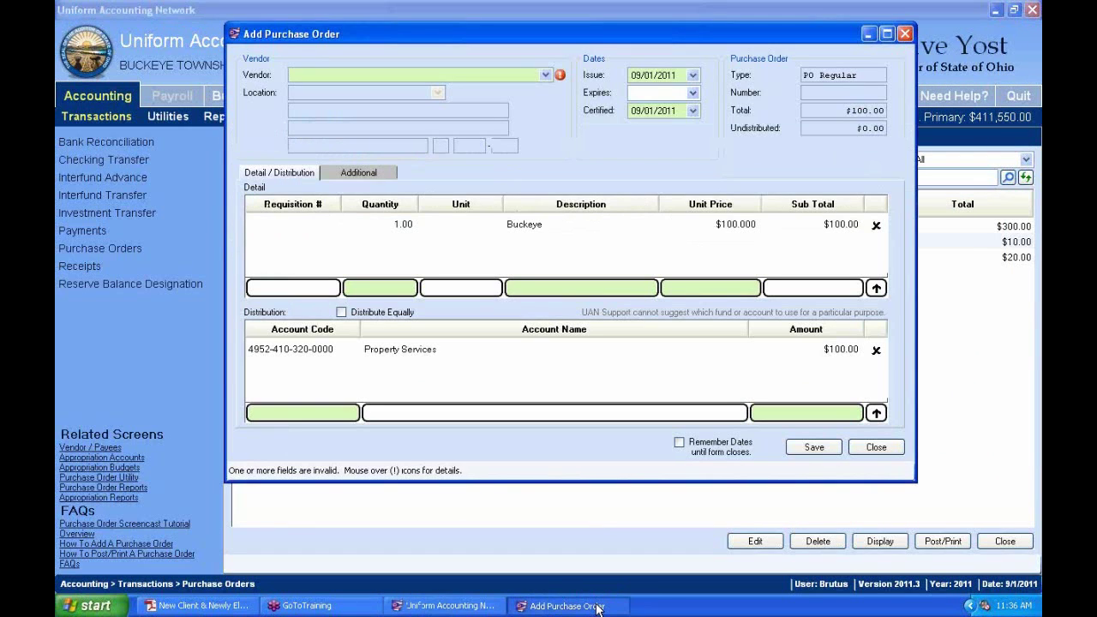
pyautogui.click(597, 606)
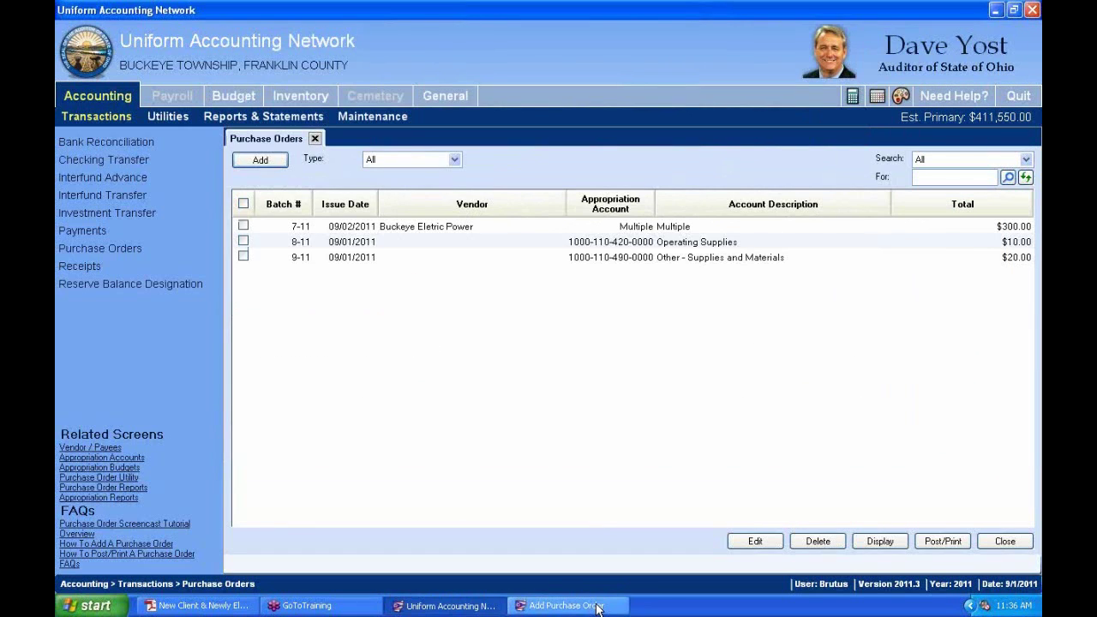
# Start a new vendor named Garden Store in Vendors / Payees, available in Accounting Purchases & Payments
pyautogui.click(597, 606)
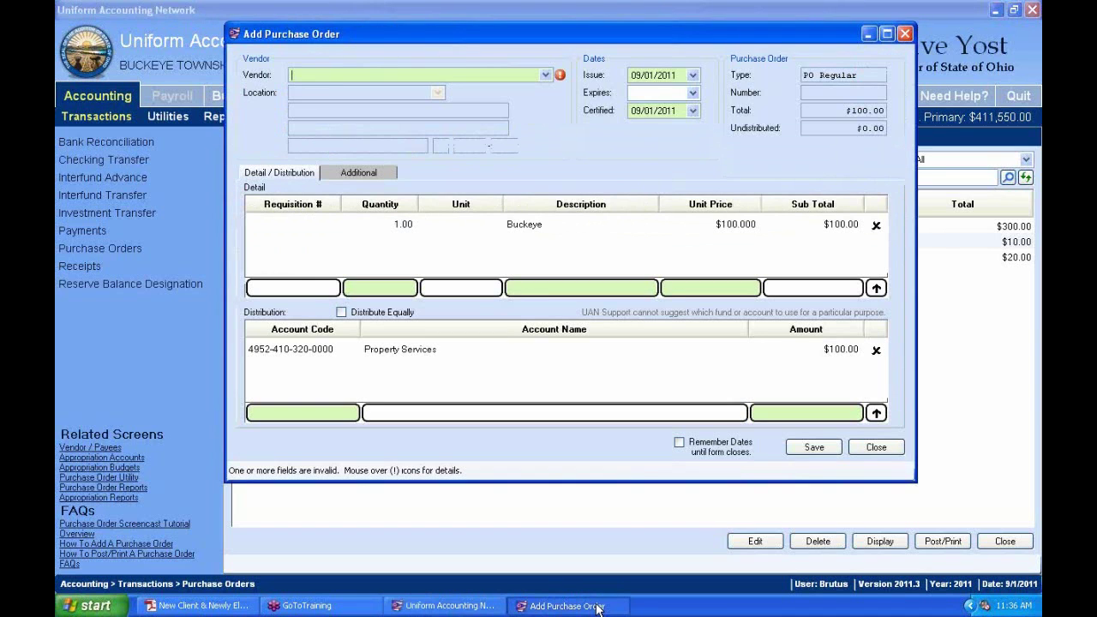
pyautogui.click(589, 607)
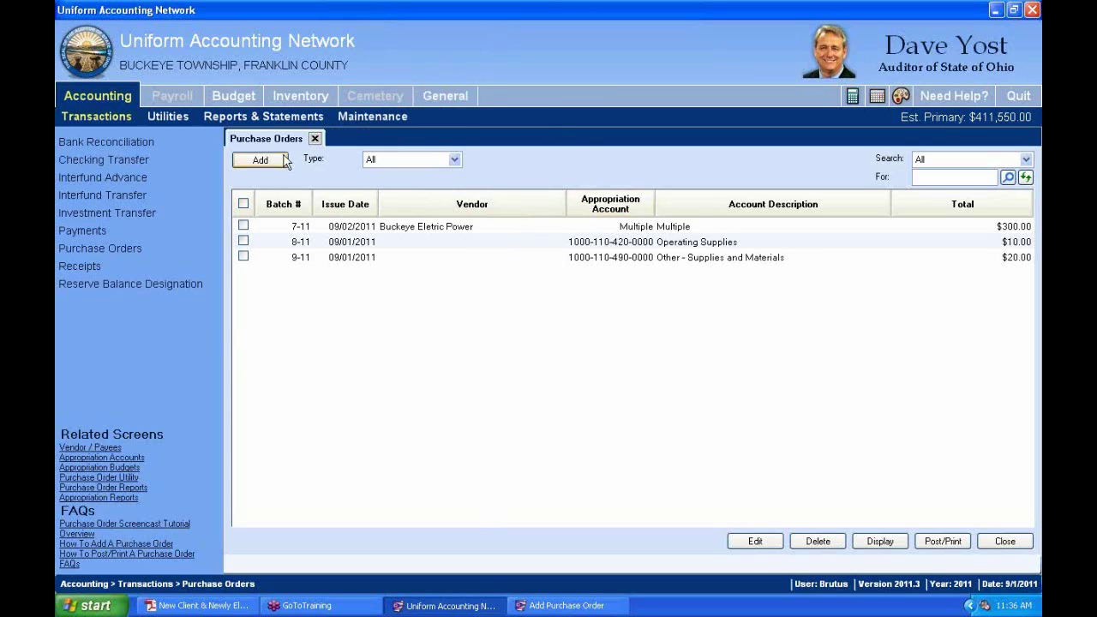
pyautogui.click(101, 448)
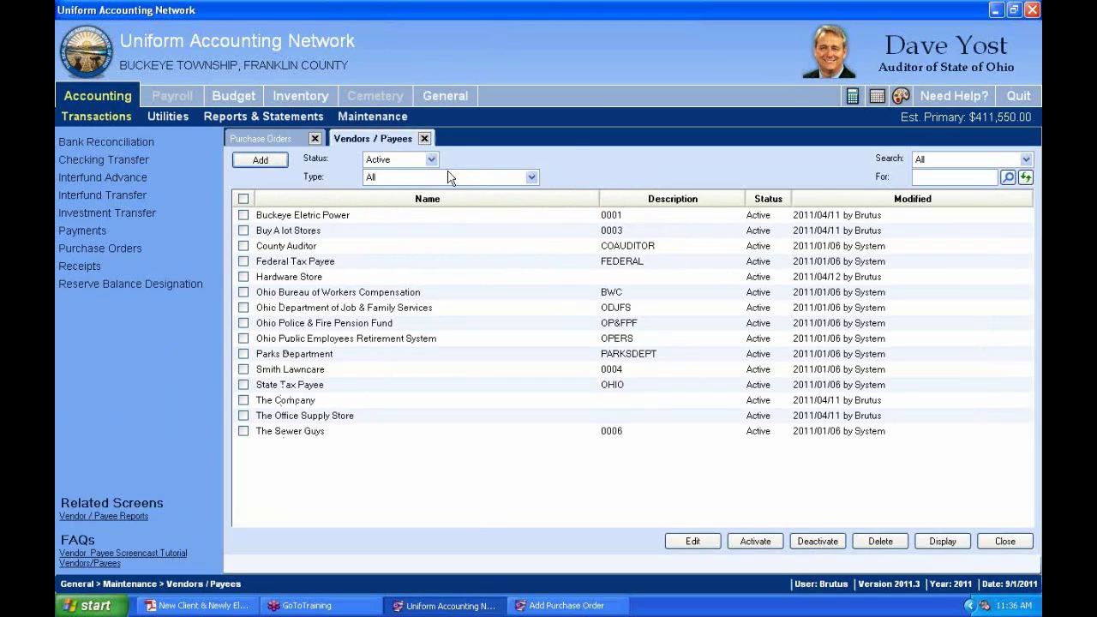
pyautogui.click(261, 161)
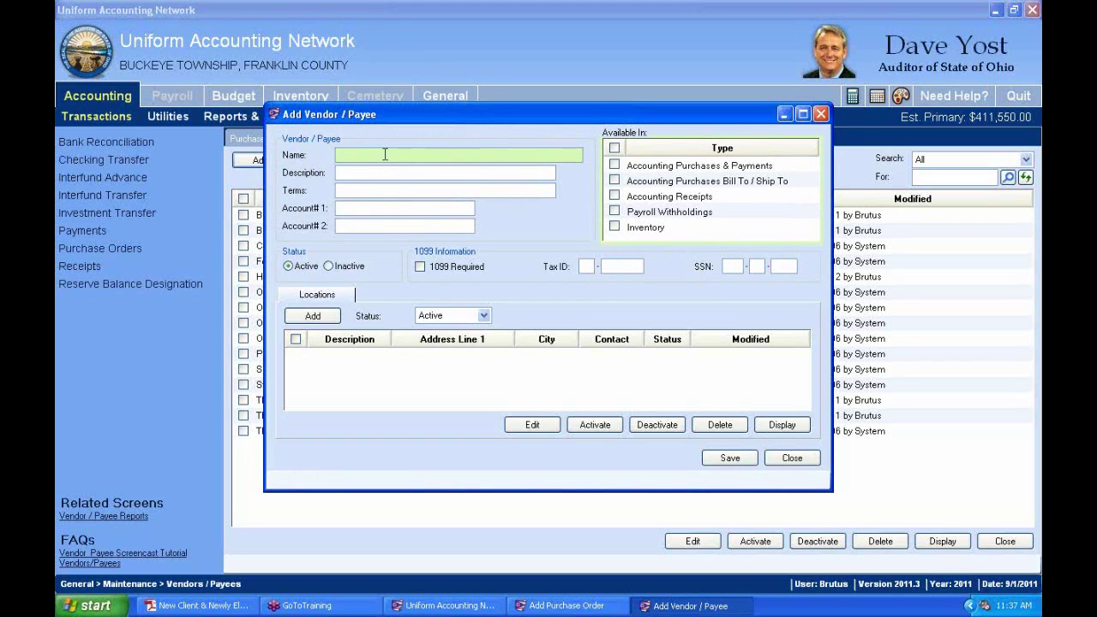
pyautogui.write('Garden Store')
pyautogui.click(614, 166)
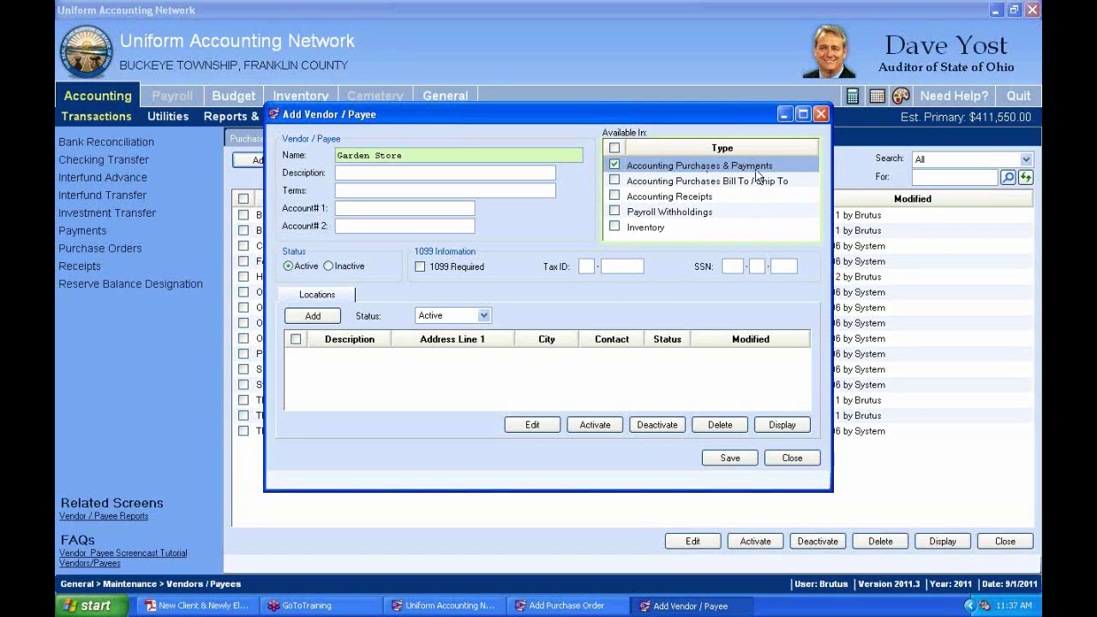
# Check the vendor field on the pending purchase order and return to the new vendor form
pyautogui.click(565, 605)
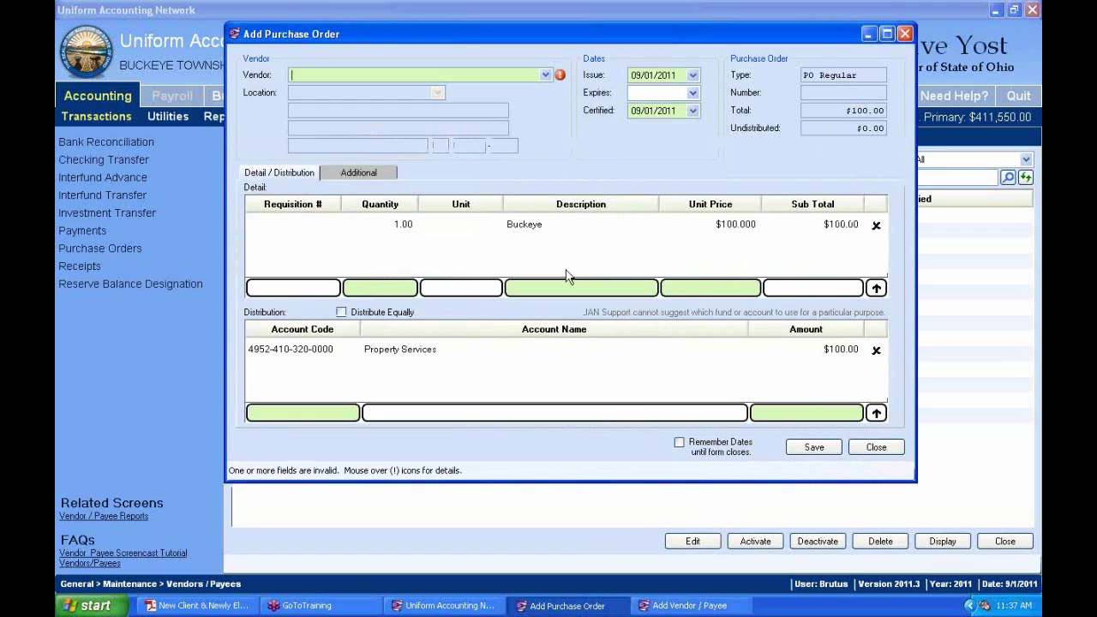
pyautogui.click(868, 34)
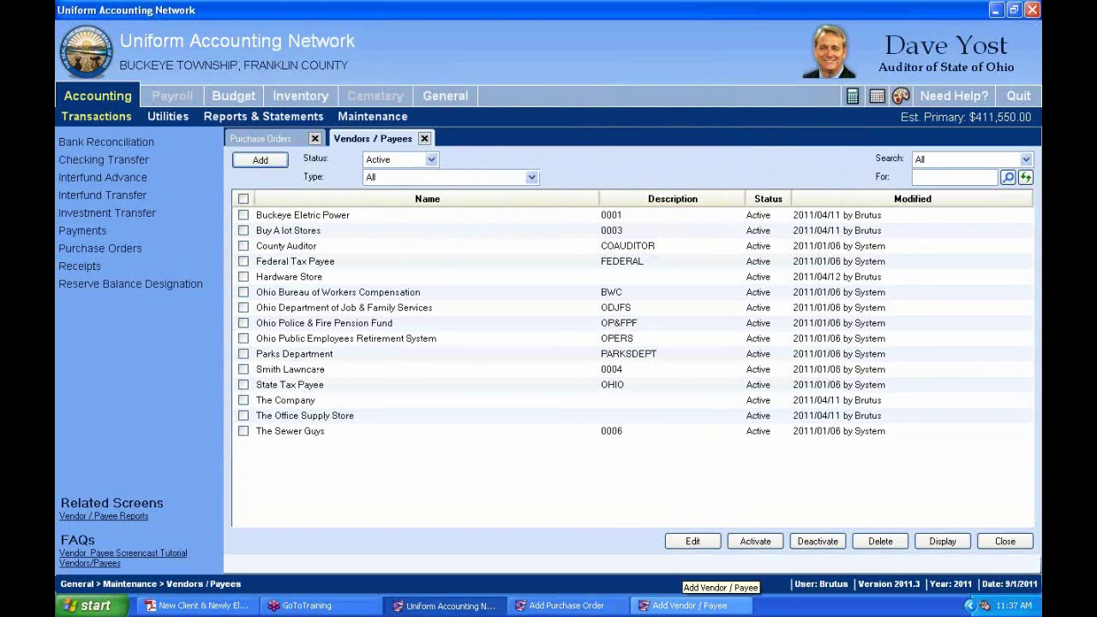
pyautogui.click(685, 605)
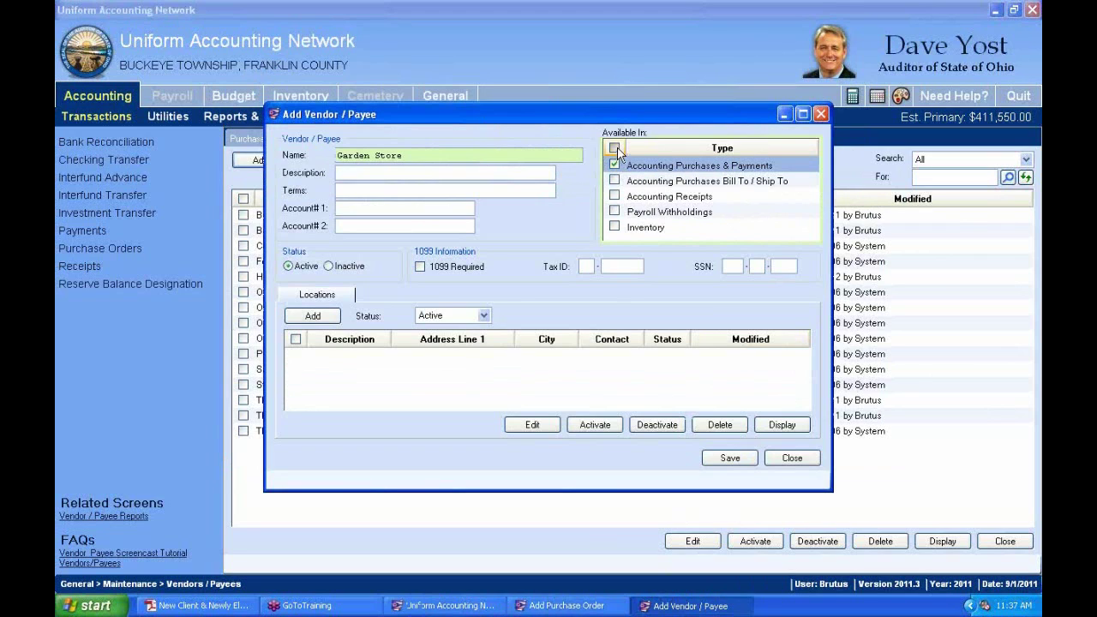
# Try making the vendor available in all types, in Accounting Receipts only, and in Accounting Purchases Bill To / Ship To only
pyautogui.click(614, 147)
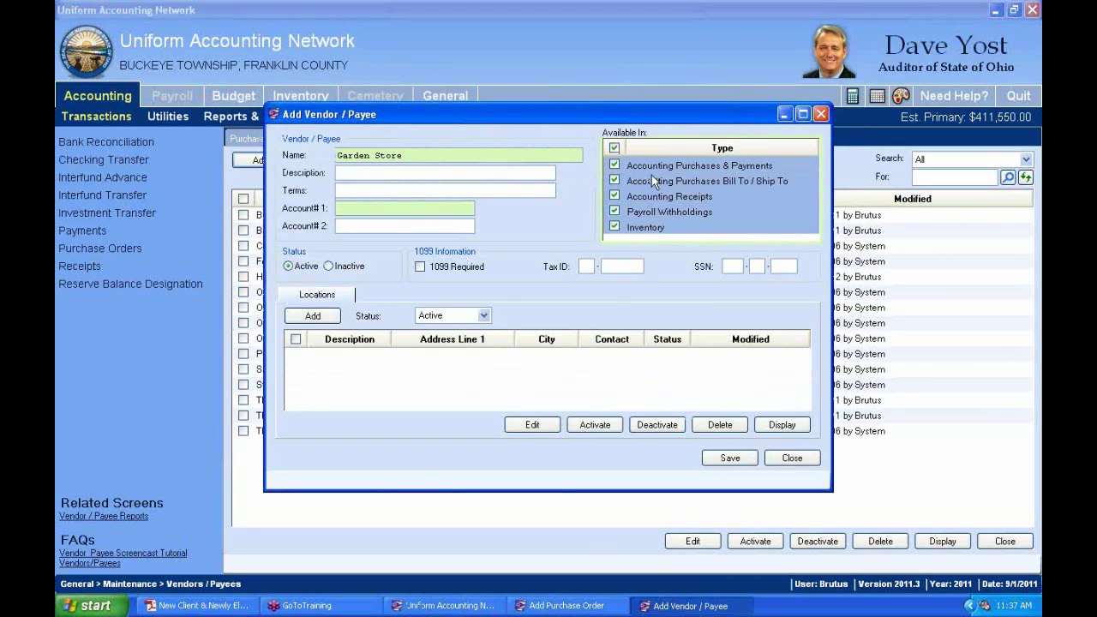
pyautogui.click(615, 148)
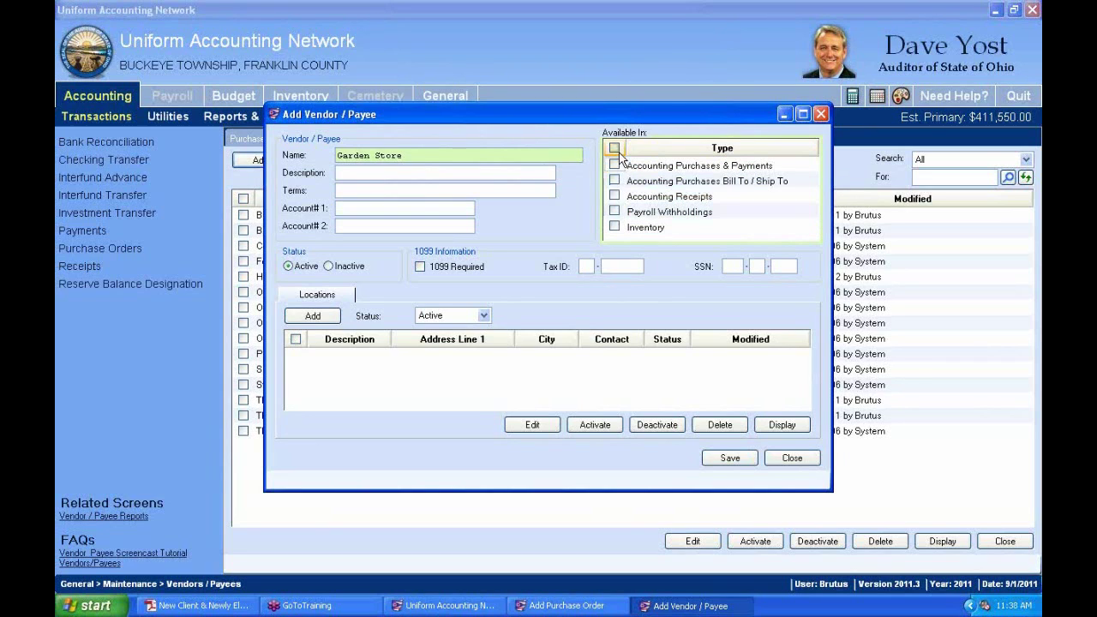
pyautogui.click(615, 197)
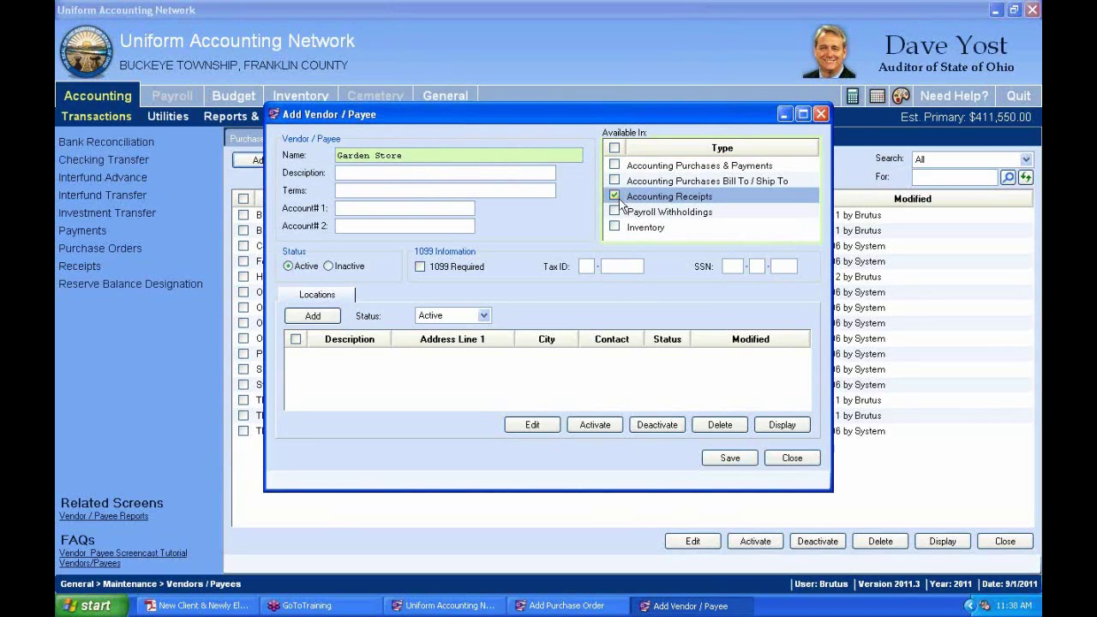
pyautogui.click(616, 196)
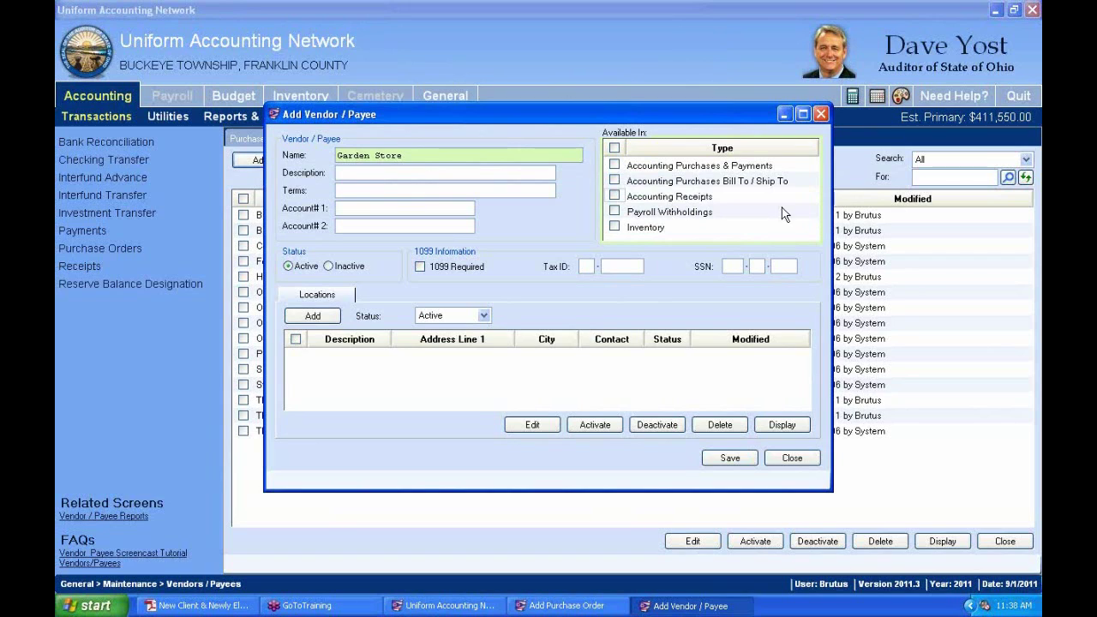
pyautogui.click(614, 181)
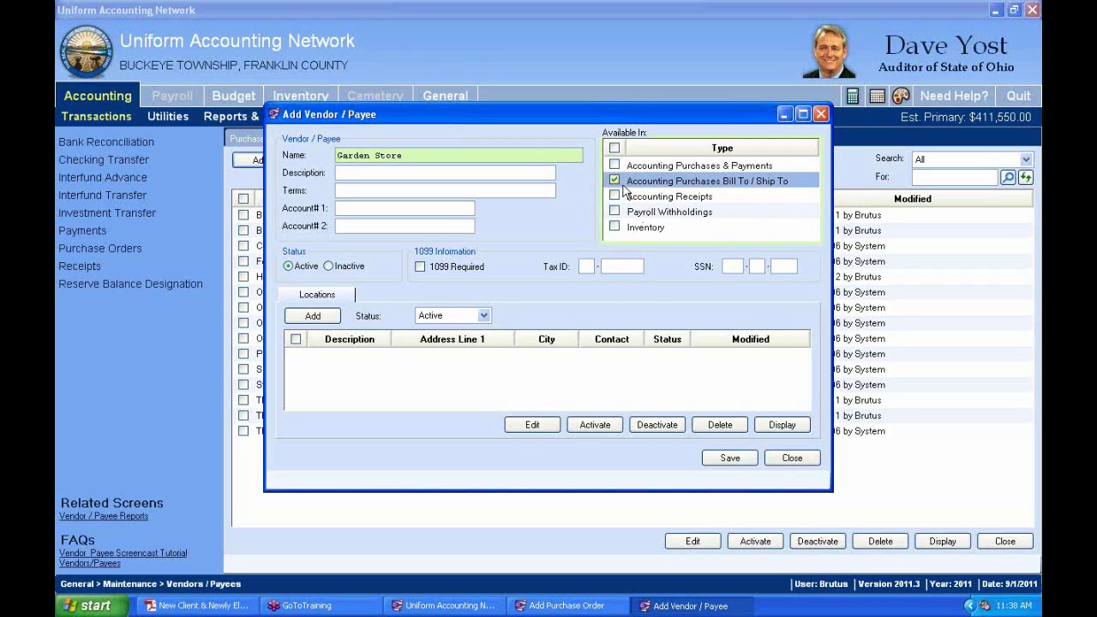
pyautogui.click(614, 181)
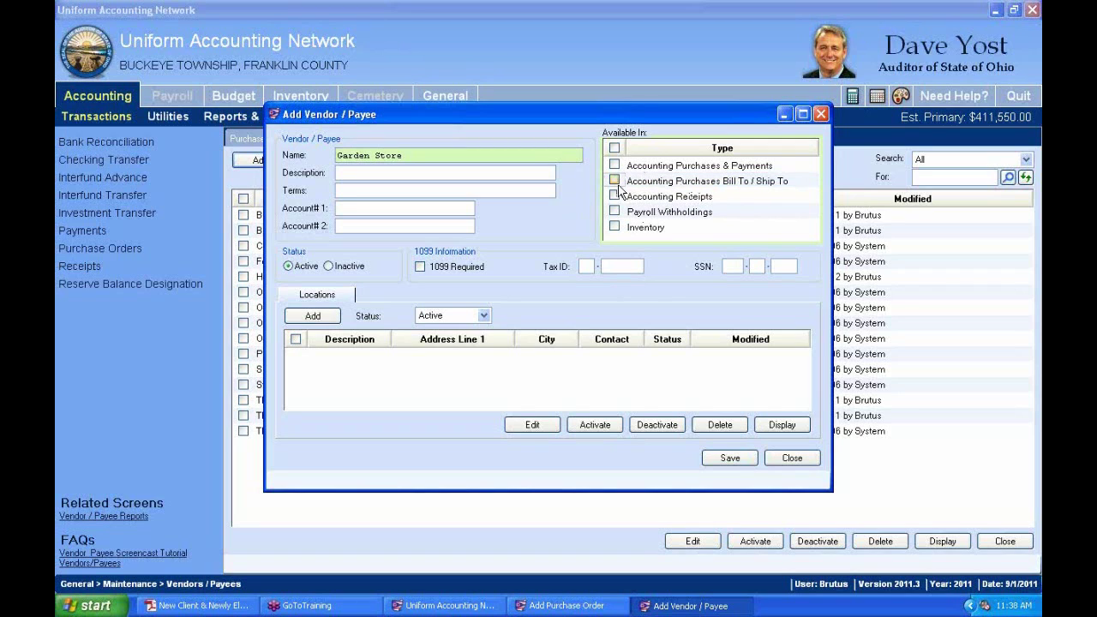
pyautogui.click(617, 182)
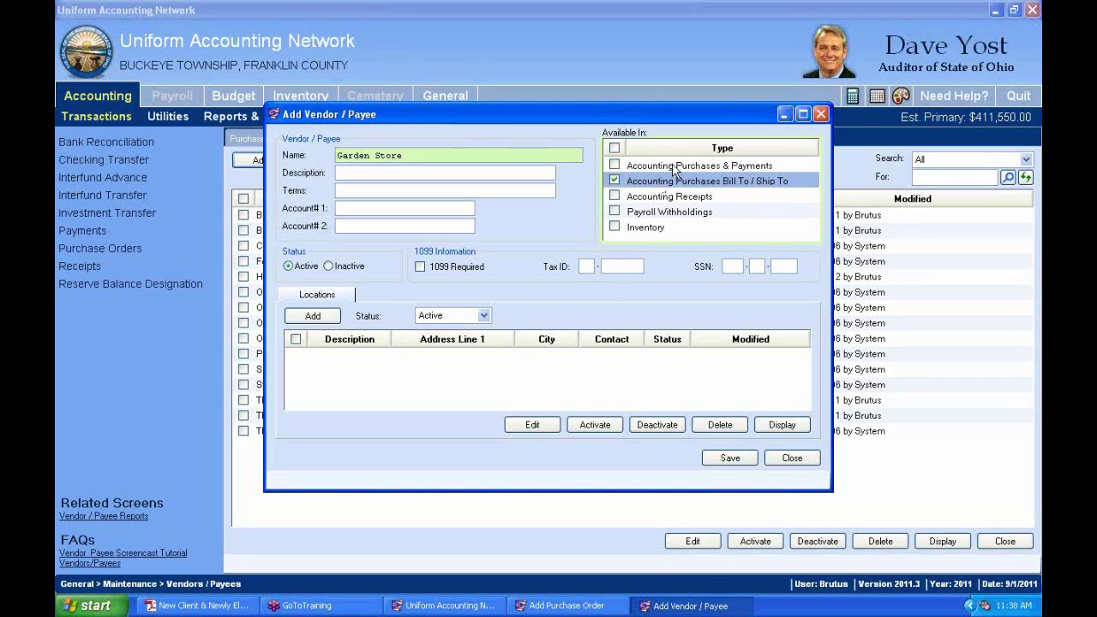
# Examine the Bill To choices in the pending purchase order's additional details and return to the vendor form
pyautogui.moveTo(413, 152); pyautogui.dragTo(292, 153)
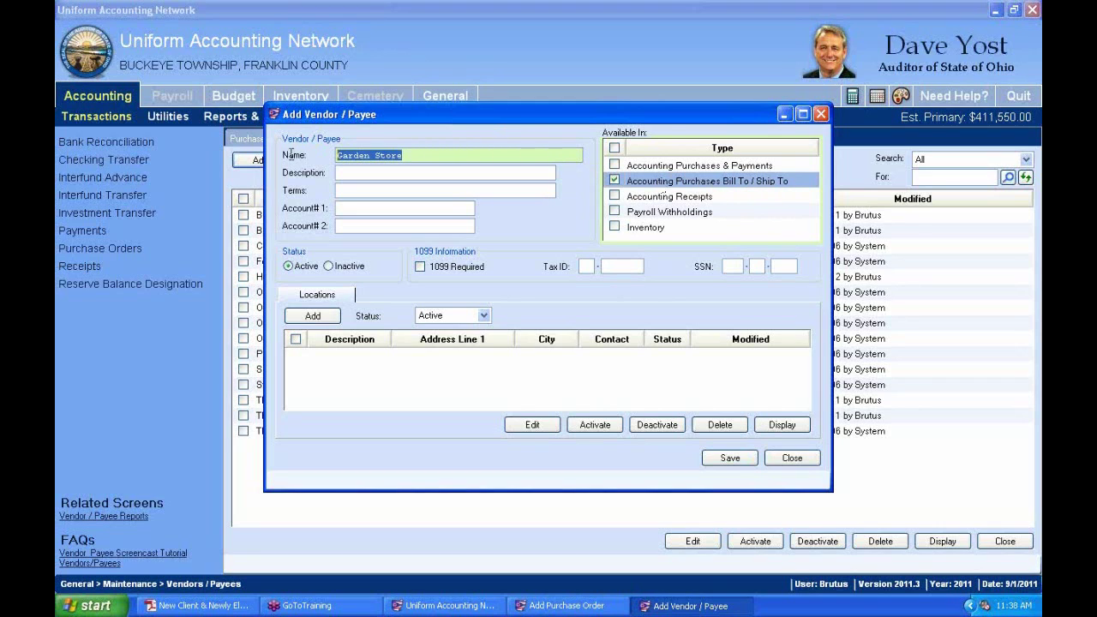
pyautogui.click(588, 609)
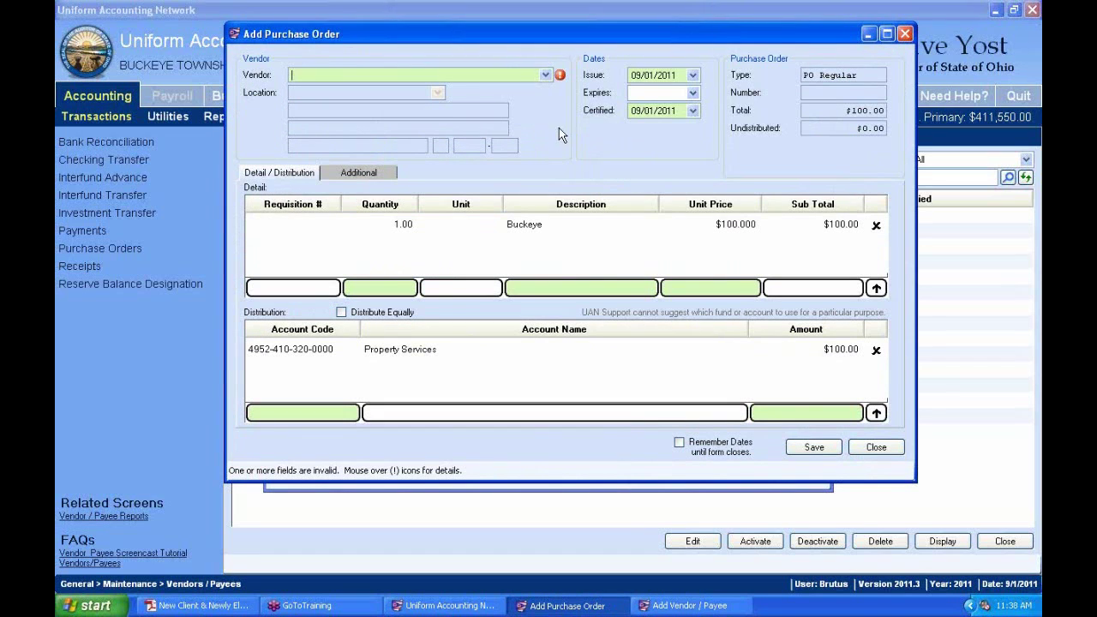
pyautogui.click(387, 178)
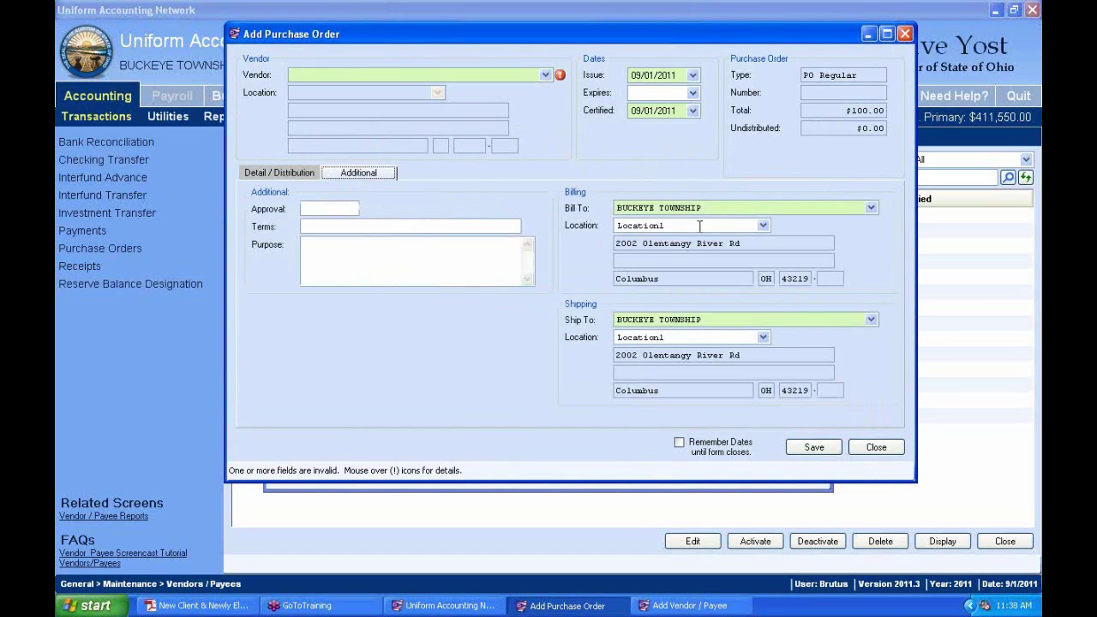
pyautogui.click(871, 207)
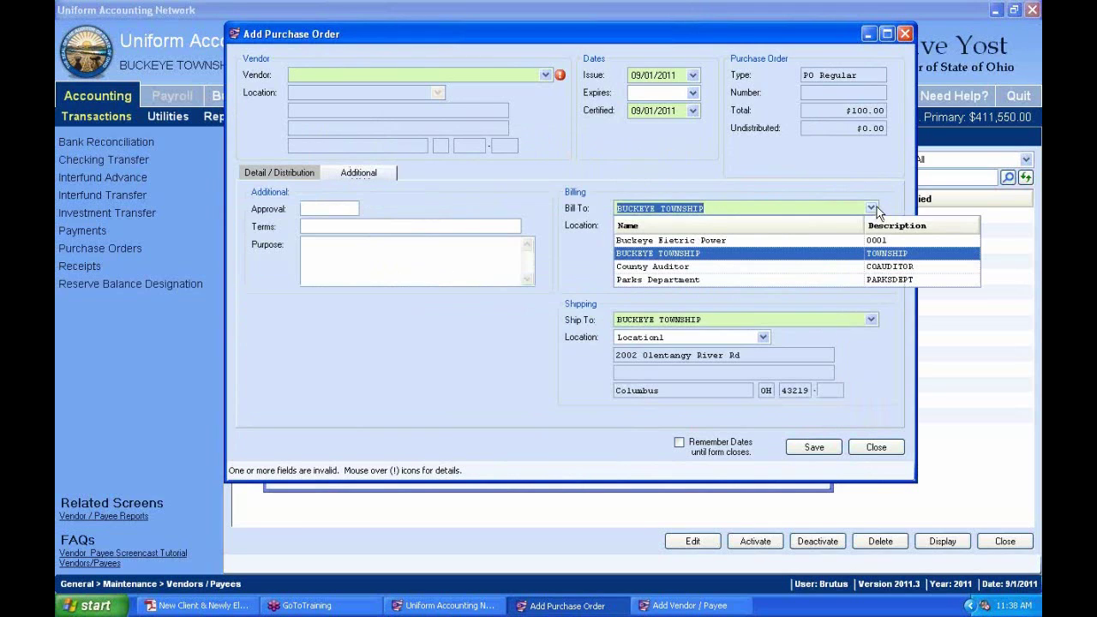
pyautogui.click(861, 173)
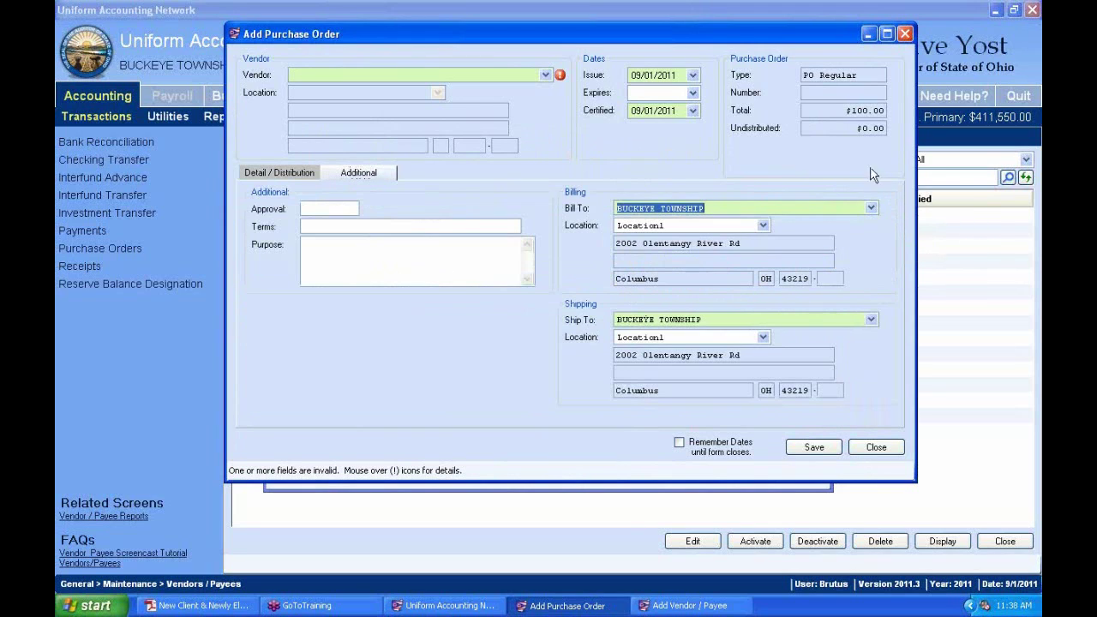
pyautogui.click(868, 36)
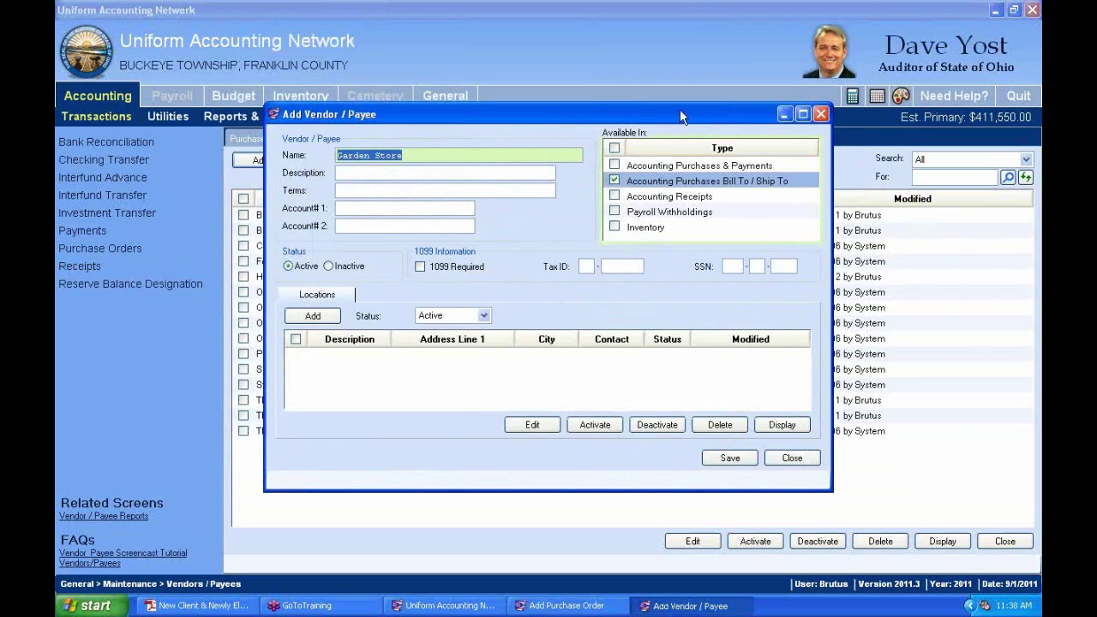
# Remove Accounting Purchases Bill To / Ship To from the vendor's availability and select Accounting Purchases & Payments
pyautogui.click(636, 187)
pyautogui.click(615, 182)
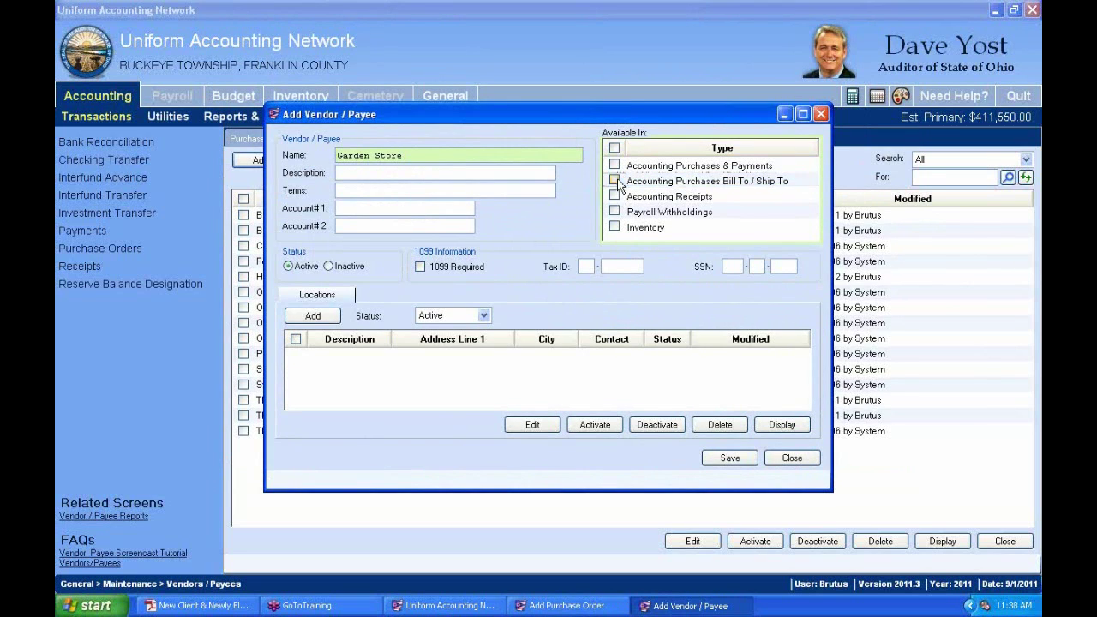
pyautogui.click(690, 216)
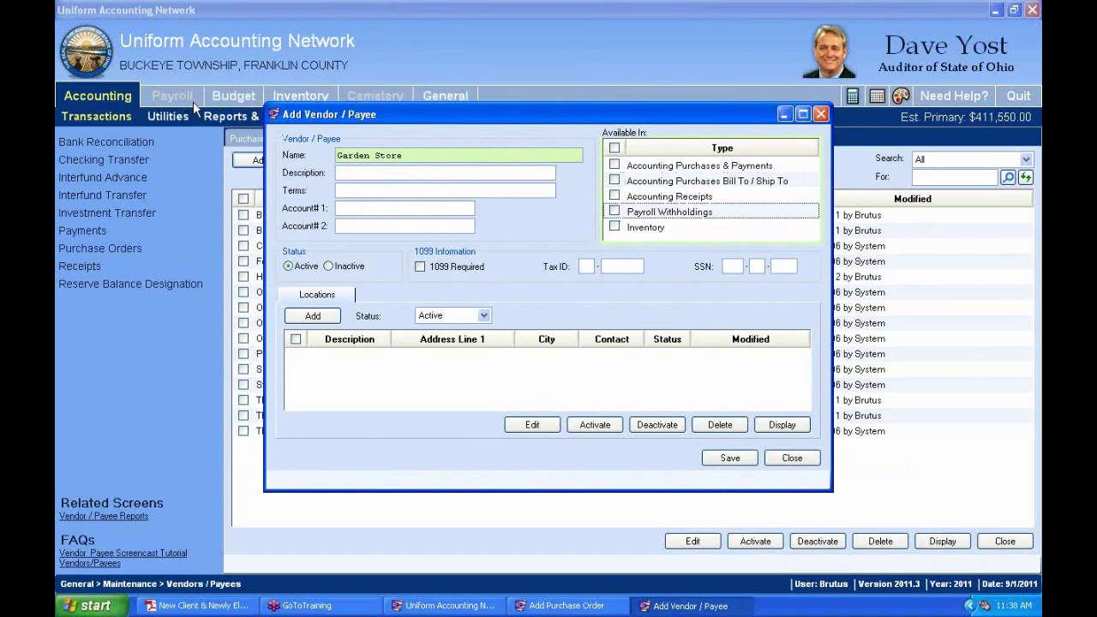
pyautogui.click(644, 230)
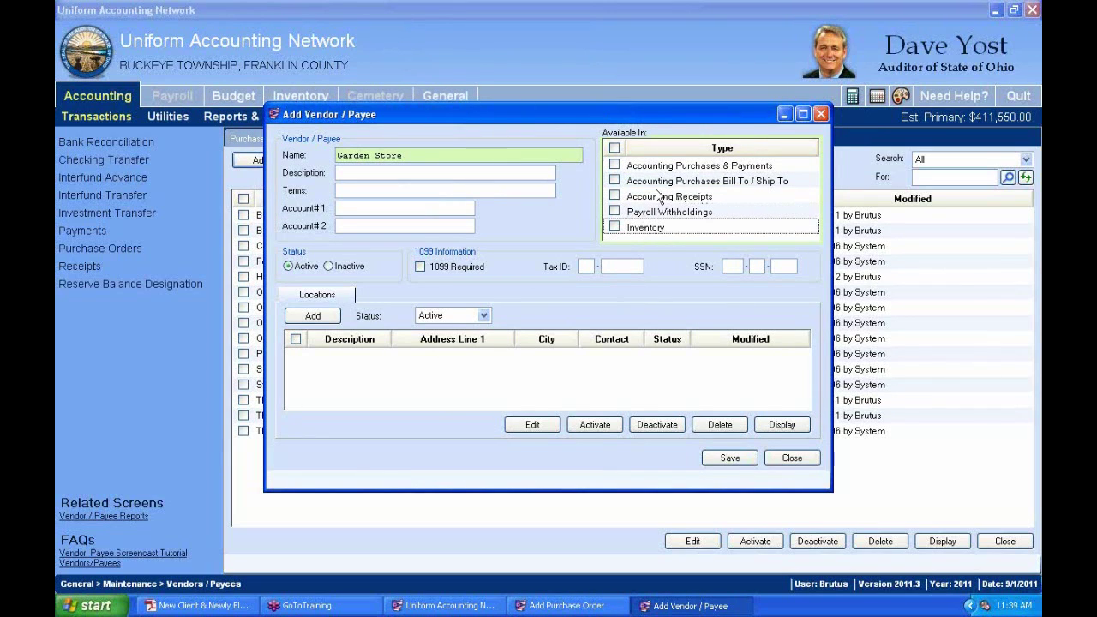
pyautogui.click(615, 165)
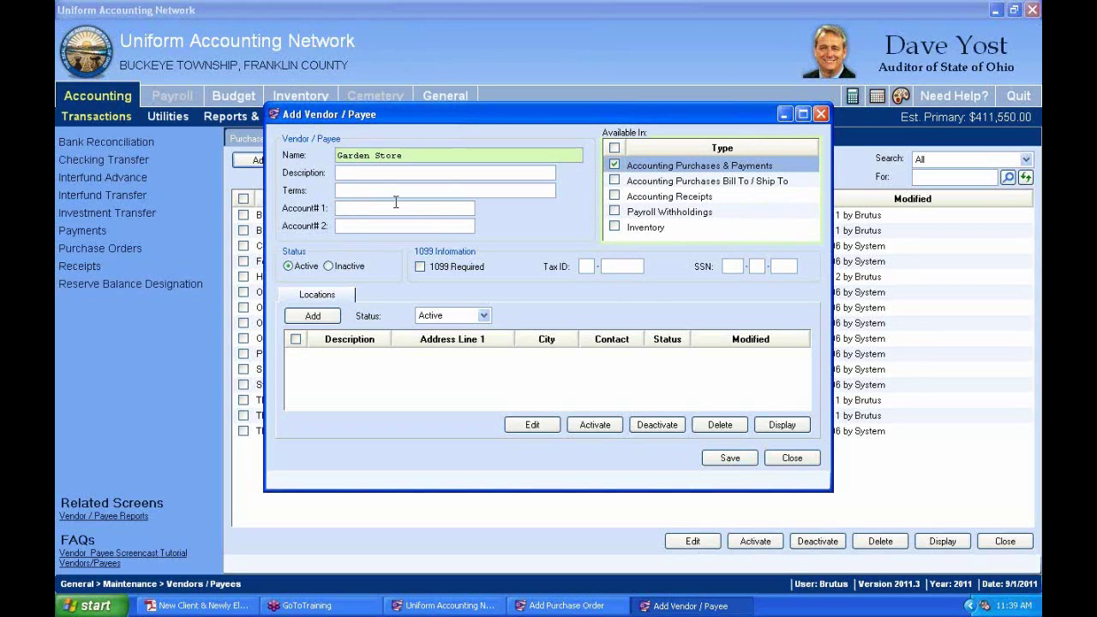
# Try the Inactive status on the vendor, restore Active, and move the form aside to look at the vendor list
pyautogui.click(352, 208)
pyautogui.click(329, 267)
pyautogui.press('Left')
pyautogui.click(329, 267)
pyautogui.click(289, 267)
pyautogui.moveTo(493, 123); pyautogui.dragTo(534, 238)
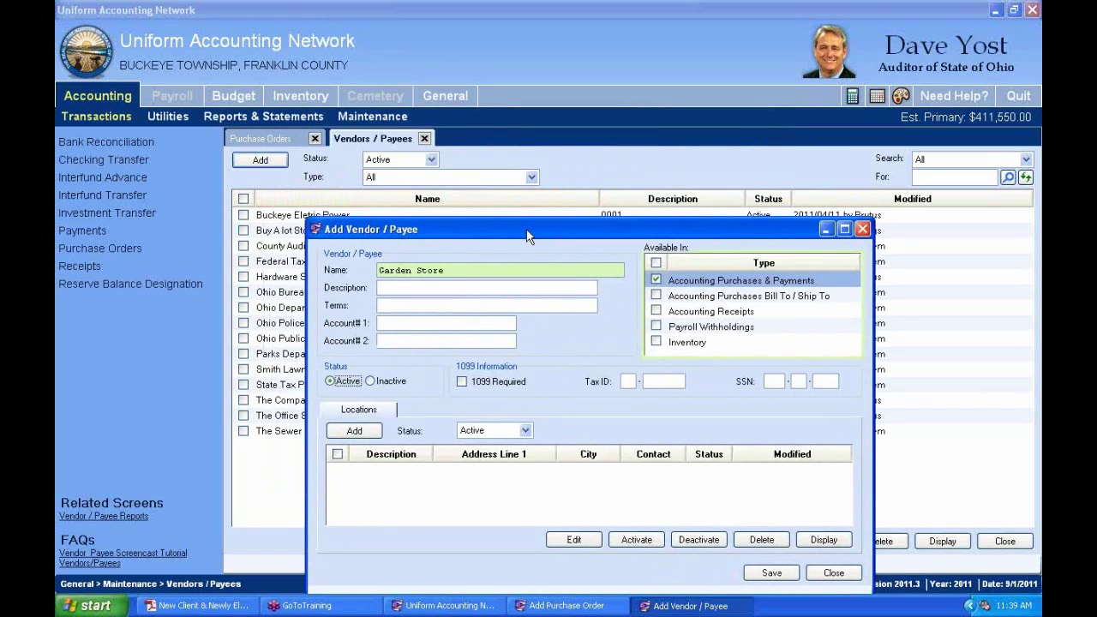
pyautogui.moveTo(524, 229); pyautogui.dragTo(522, 114)
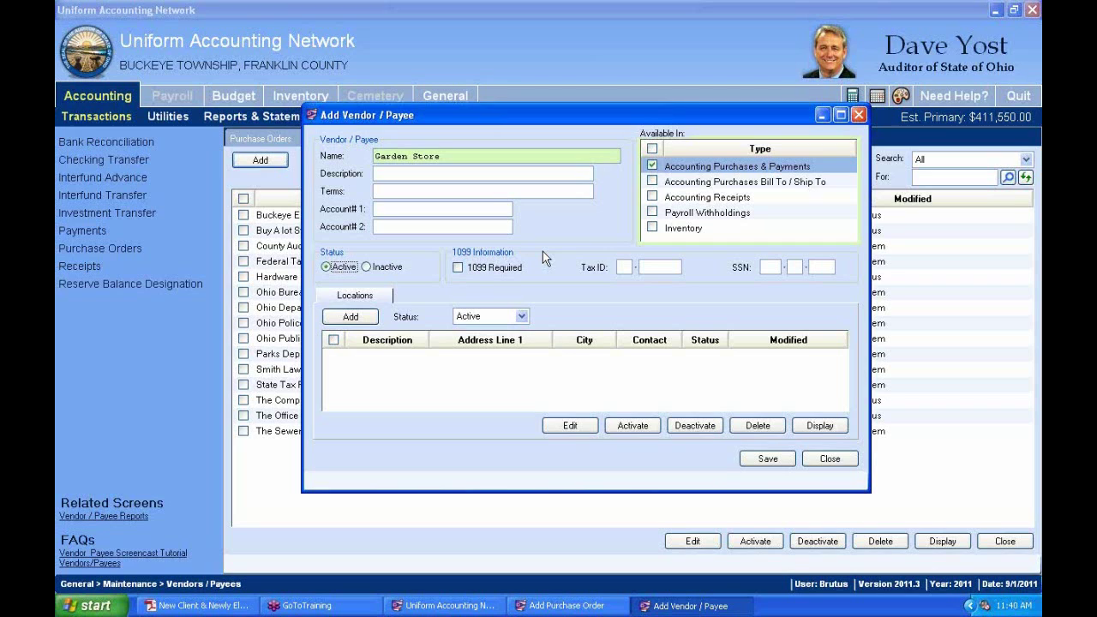
# Try the 1099 Required option on the vendor and leave it enabled with the SSN blank
pyautogui.click(458, 268)
pyautogui.click(821, 269)
pyautogui.click(772, 268)
pyautogui.click(458, 267)
pyautogui.click(459, 268)
# Try to save the 1099 vendor without a Tax ID or SSN while adding a location, and check the flagged fields
pyautogui.click(351, 317)
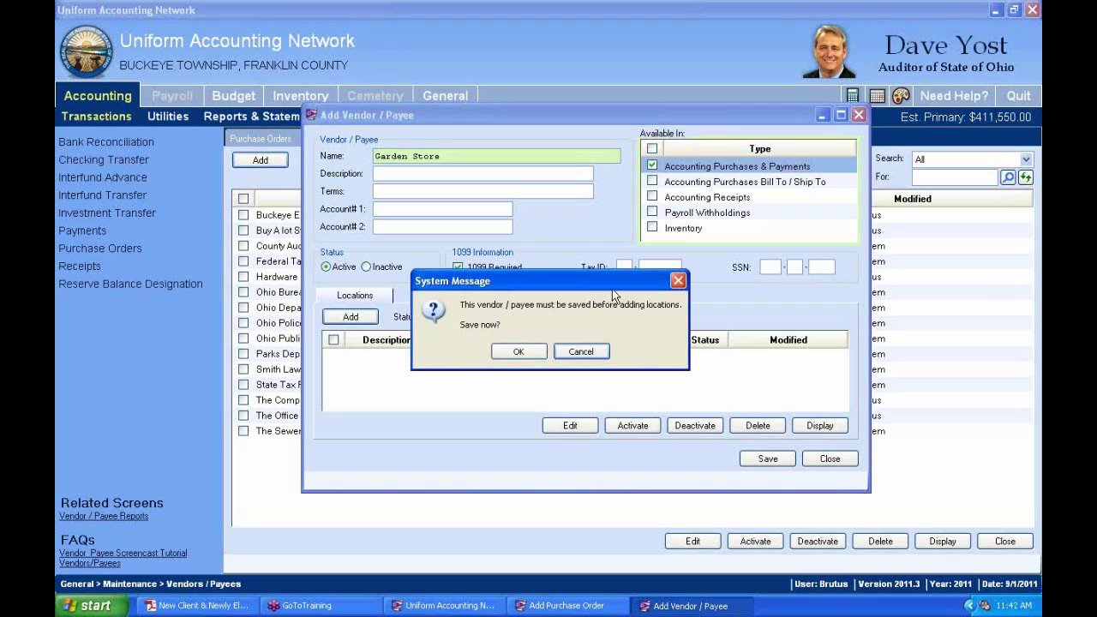
pyautogui.moveTo(613, 287); pyautogui.dragTo(501, 262)
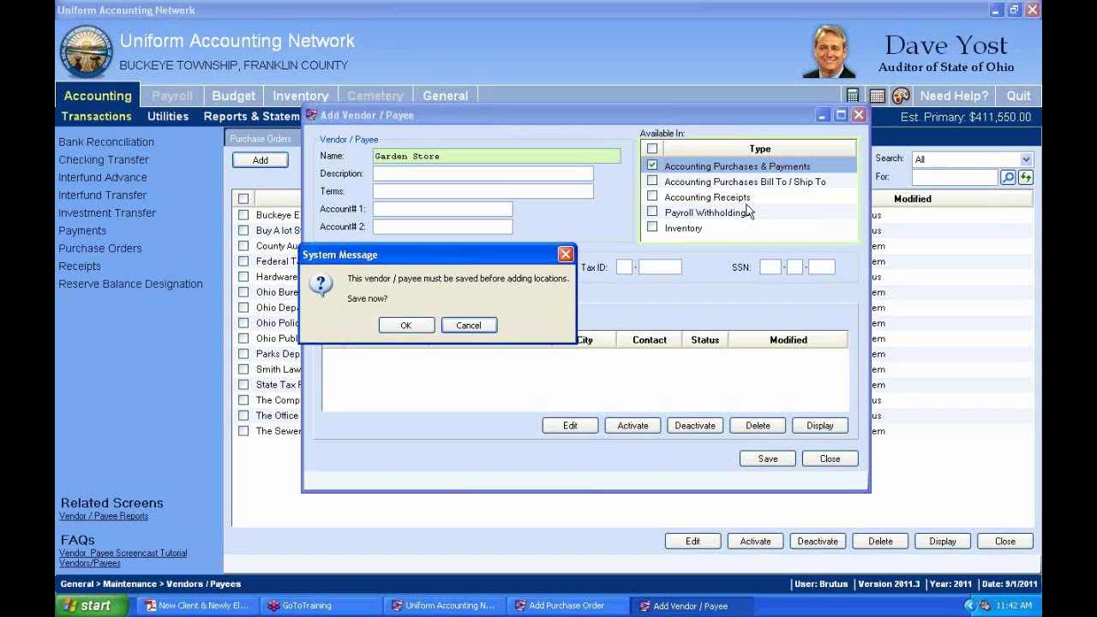
pyautogui.click(406, 326)
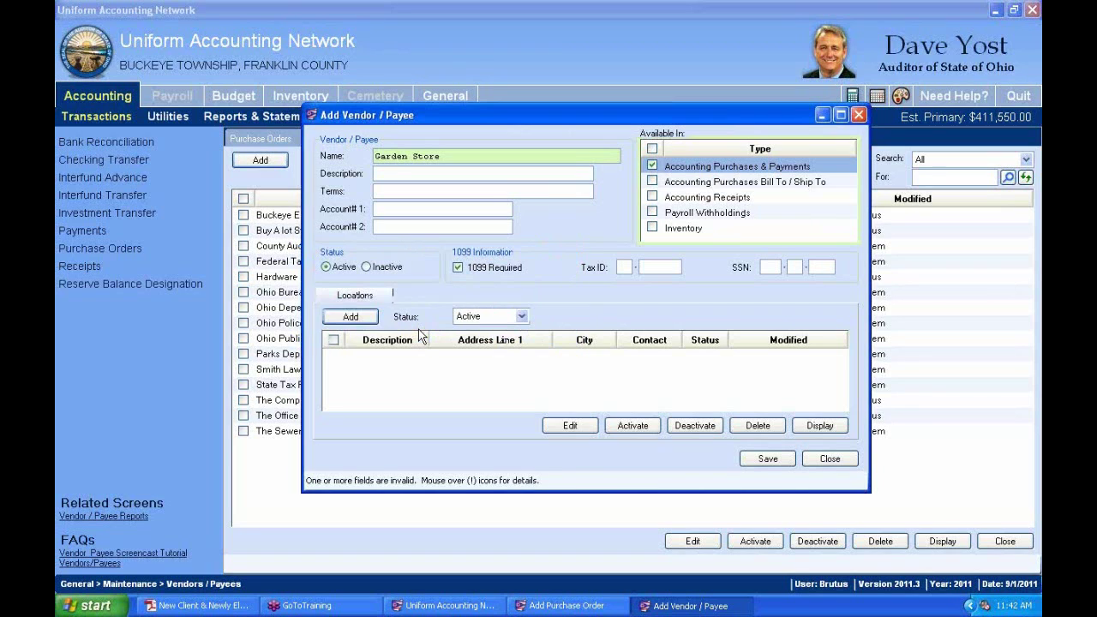
pyautogui.click(459, 267)
pyautogui.click(459, 267)
pyautogui.moveTo(702, 270)
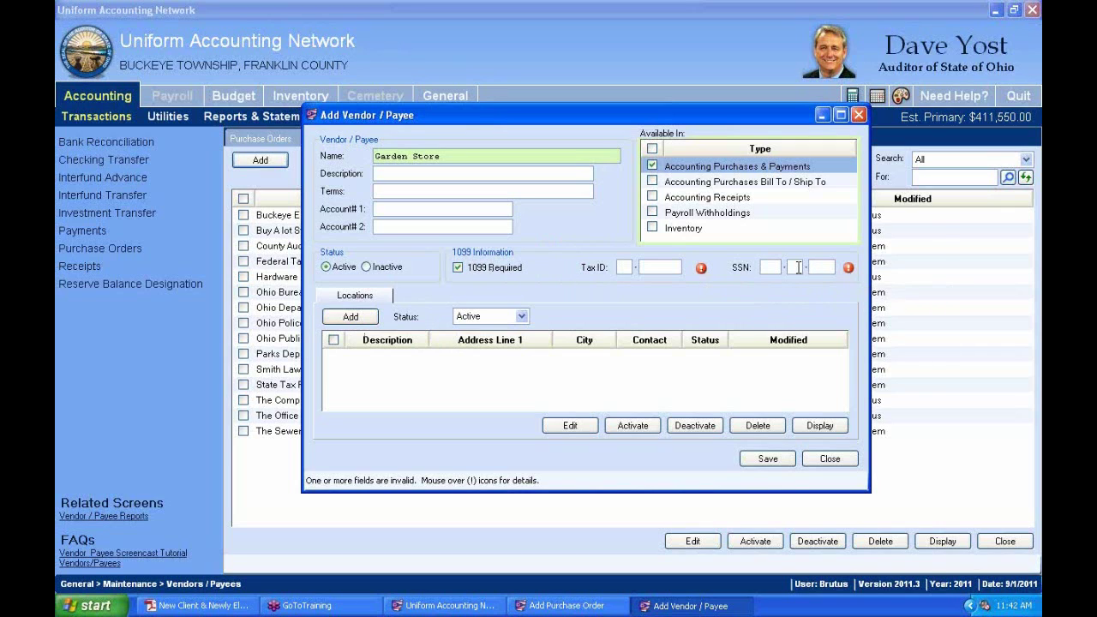
# Turn off 1099 Required, save the Garden Store vendor and open a new location for it
pyautogui.click(466, 270)
pyautogui.click(350, 316)
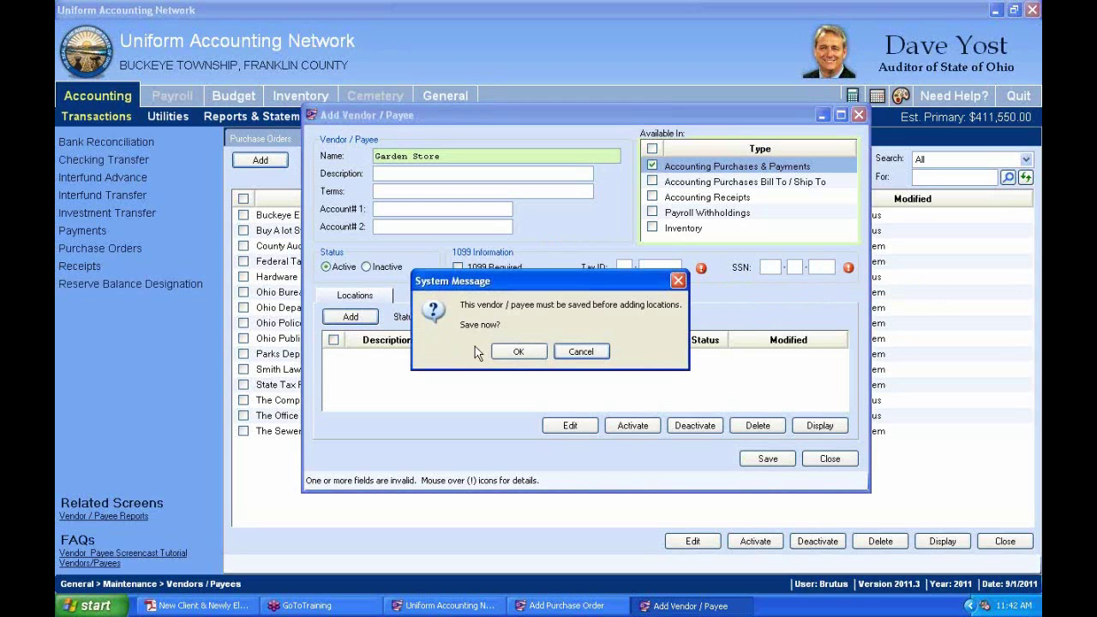
pyautogui.click(518, 352)
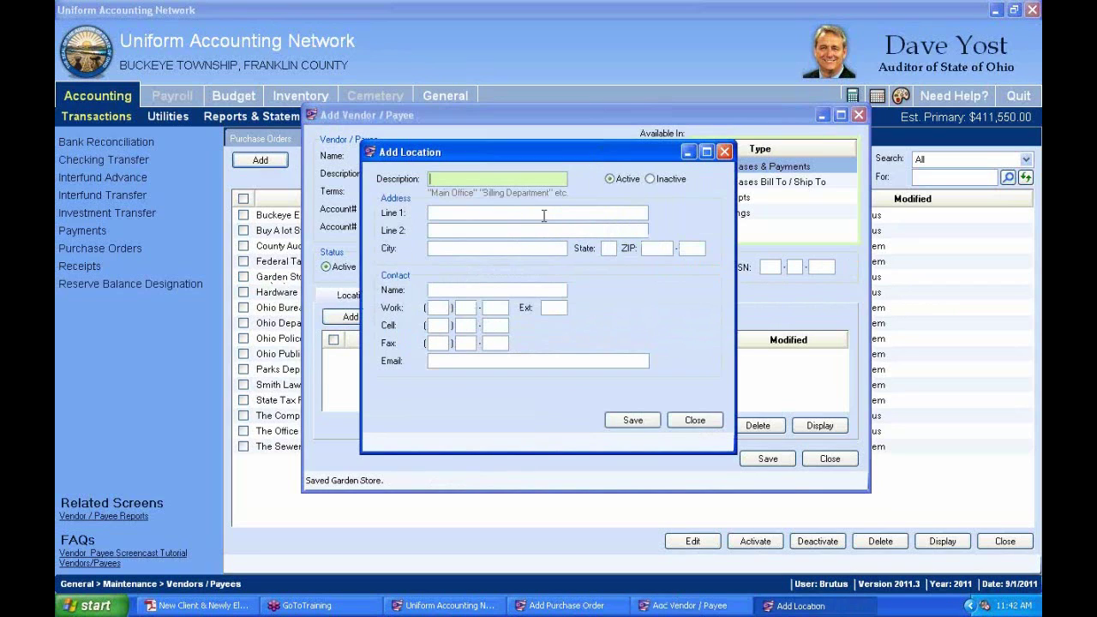
# Enter Store as the new location's description and reposition the Add Location form
pyautogui.moveTo(503, 157); pyautogui.dragTo(526, 155)
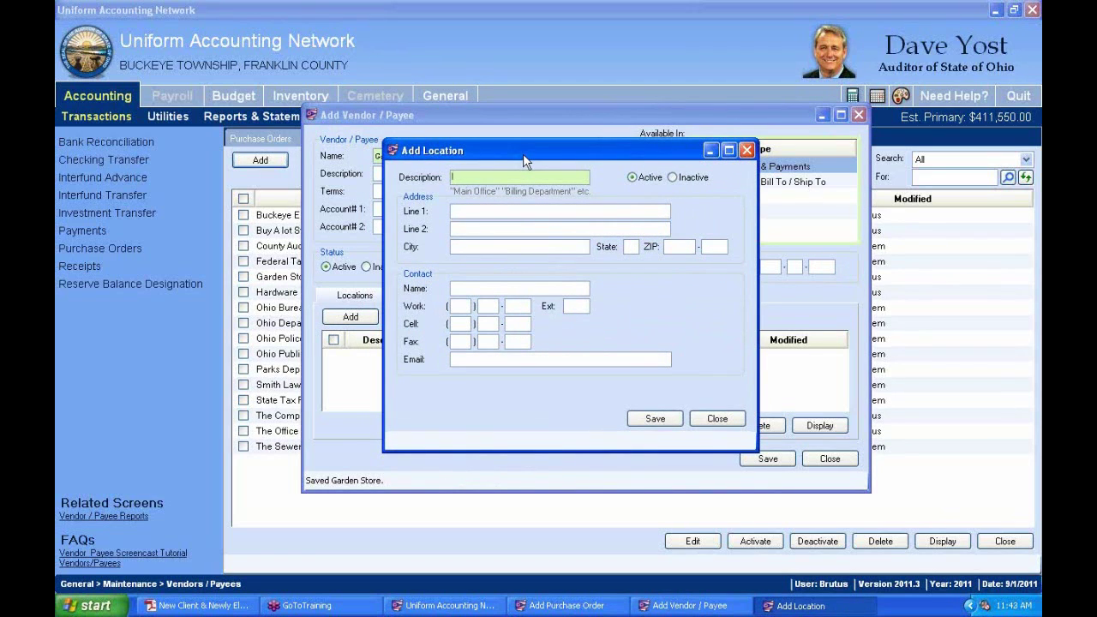
pyautogui.write('Store')
pyautogui.press('Tab')
pyautogui.click(529, 211)
pyautogui.moveTo(511, 161); pyautogui.dragTo(582, 140)
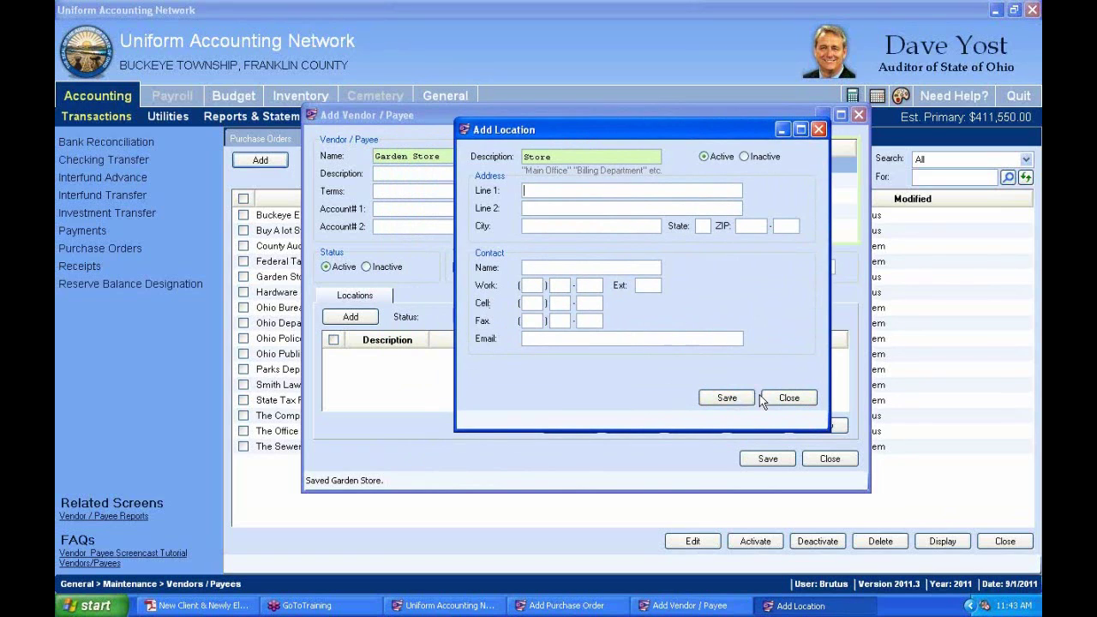
# Save the Store location for Garden Store and close the location form
pyautogui.click(728, 397)
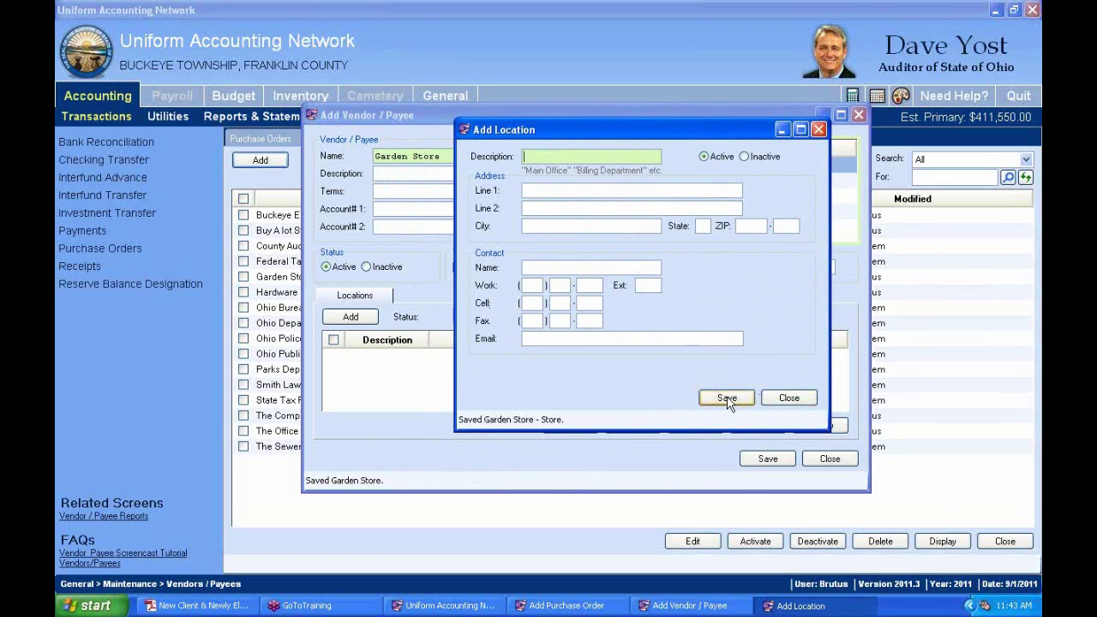
pyautogui.click(784, 399)
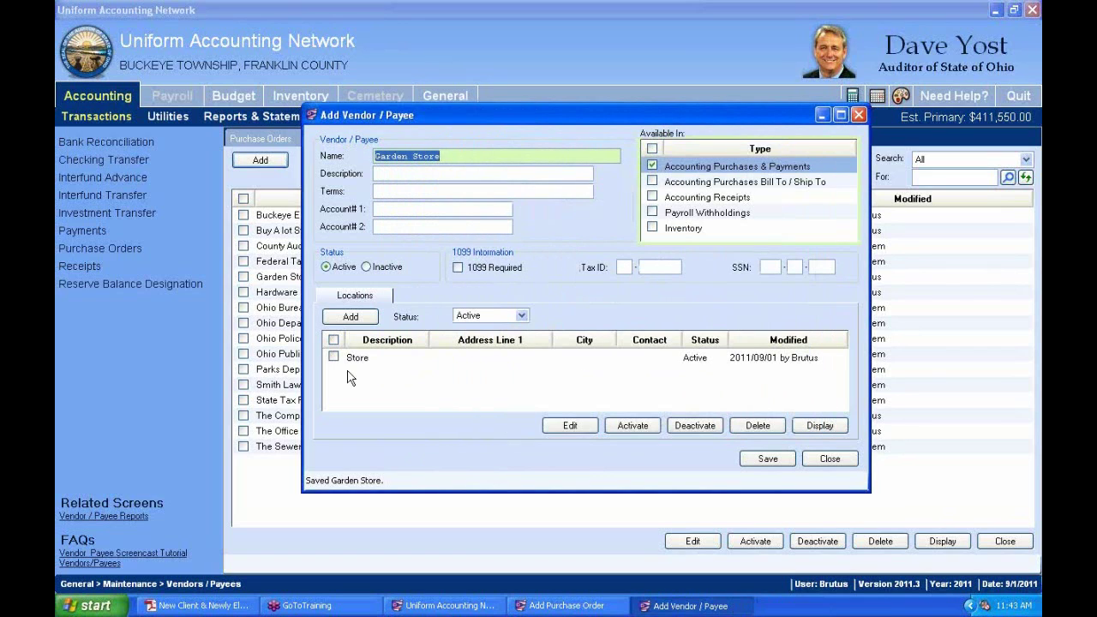
# Select the Store location in the vendor's location list, look over the actions offered for it, and clear the selection
pyautogui.click(446, 362)
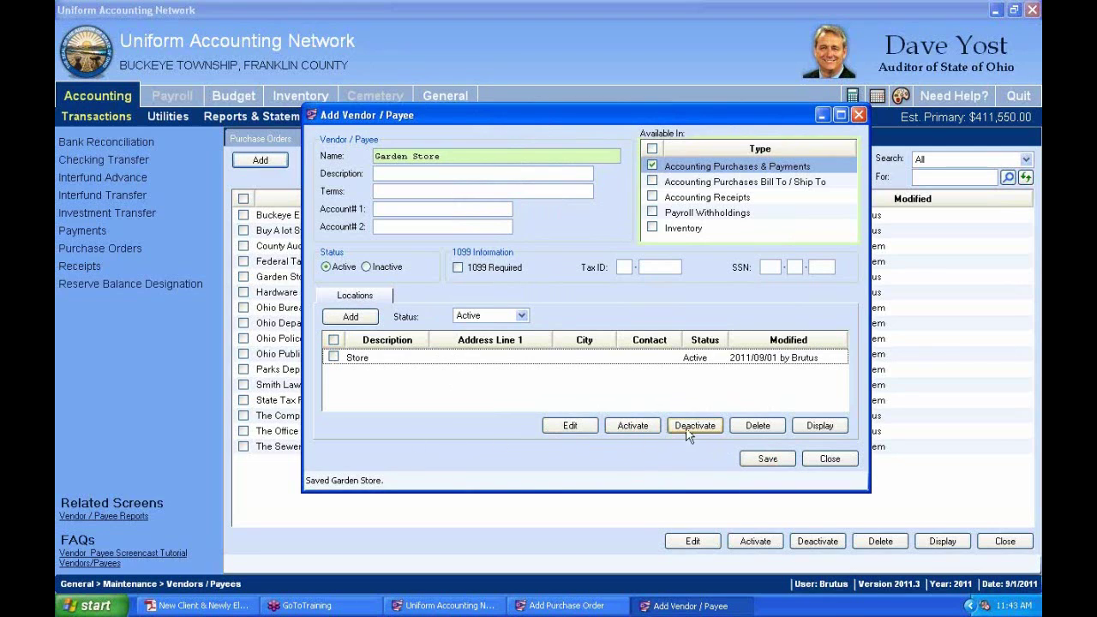
pyautogui.click(333, 357)
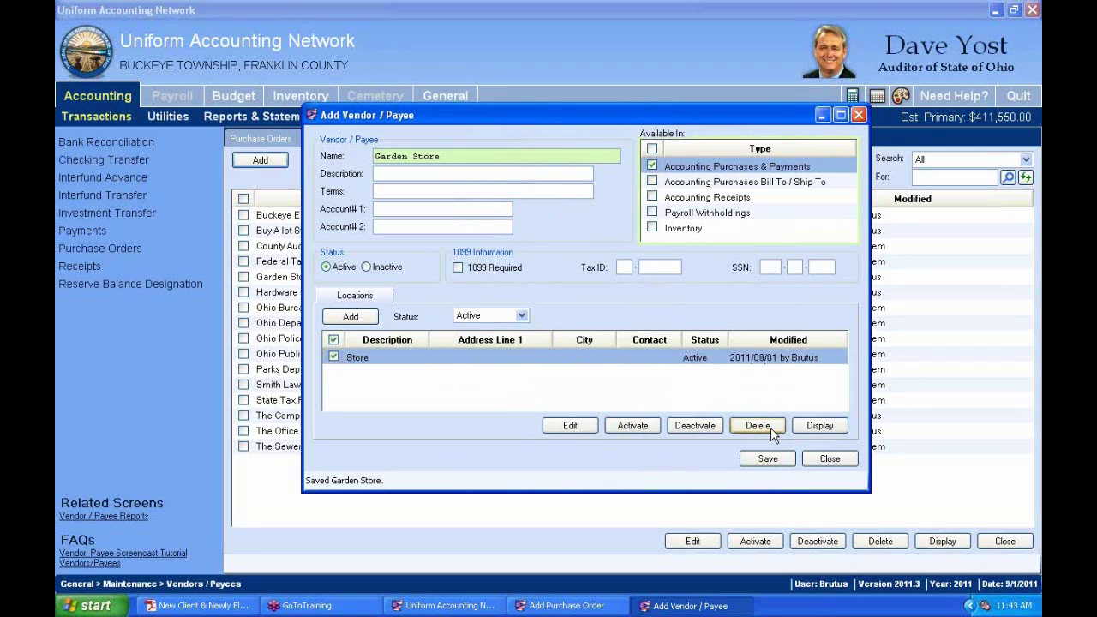
pyautogui.click(334, 342)
pyautogui.click(334, 357)
# Save the Garden Store vendor, close the vendor form and the vendor list, and return to the pending purchase order
pyautogui.click(769, 460)
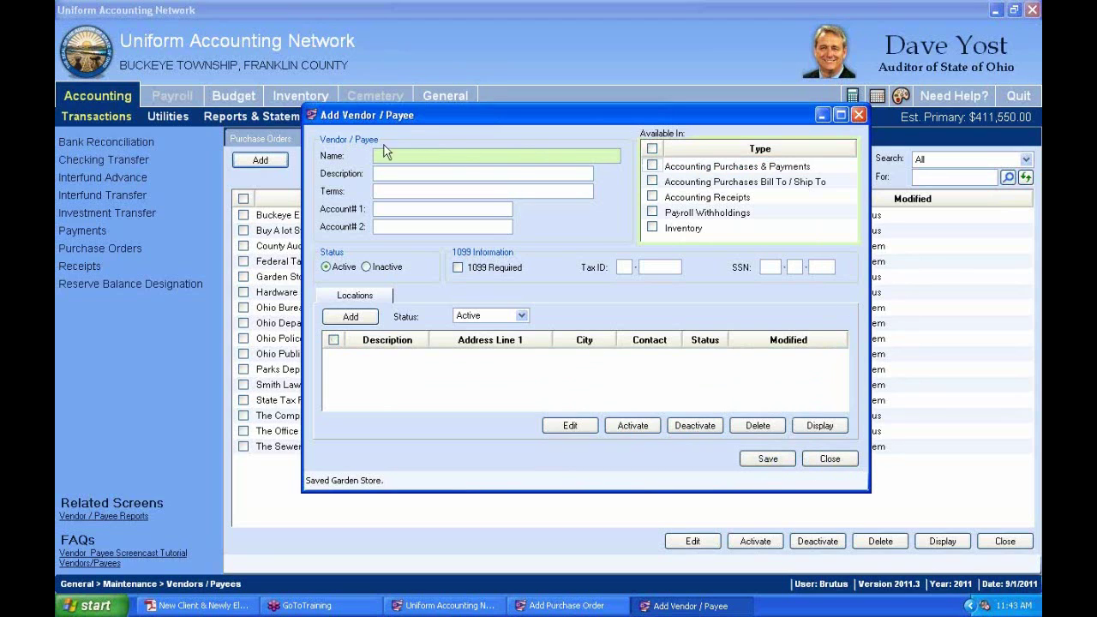
pyautogui.click(852, 462)
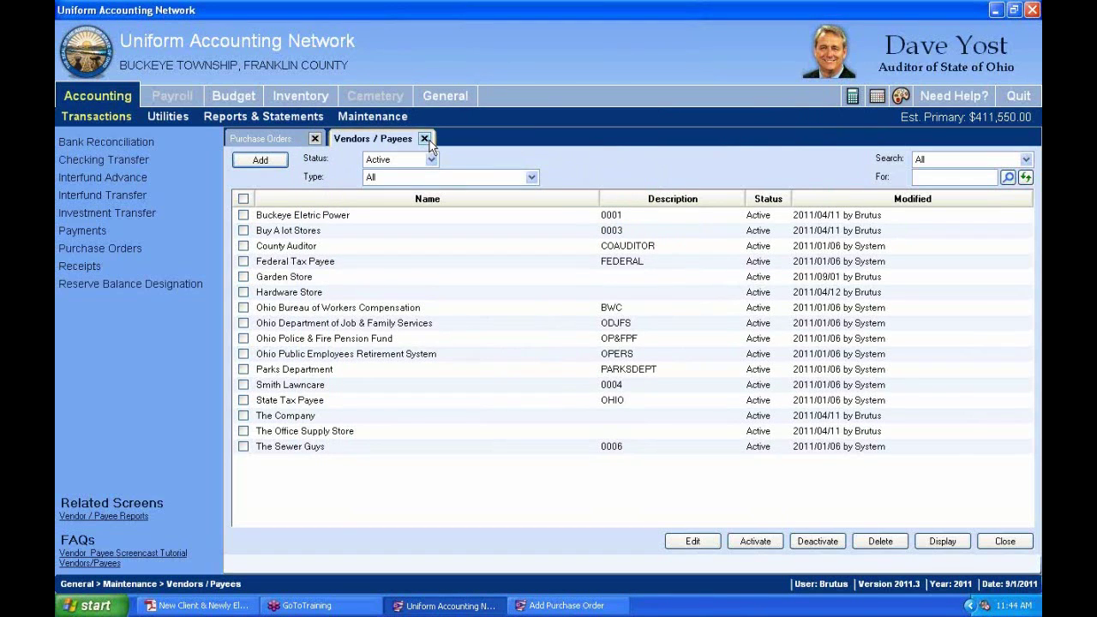
pyautogui.click(424, 139)
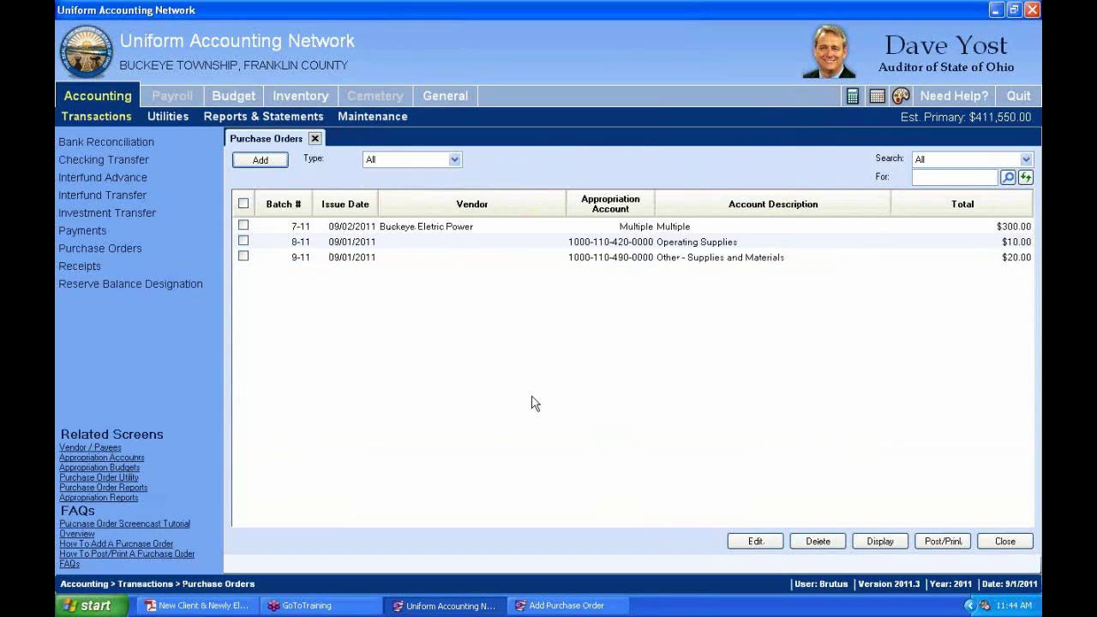
pyautogui.click(566, 609)
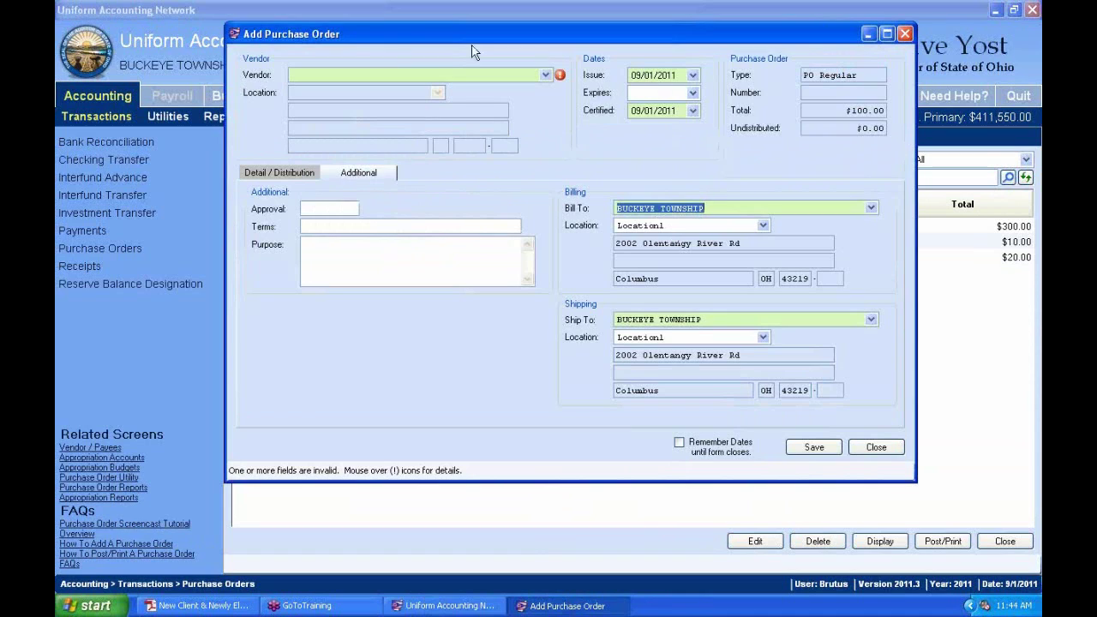
# Check the purchase order's vendor choices for Garden Store and return to its detail and distribution information
pyautogui.moveTo(563, 78)
pyautogui.click(292, 74)
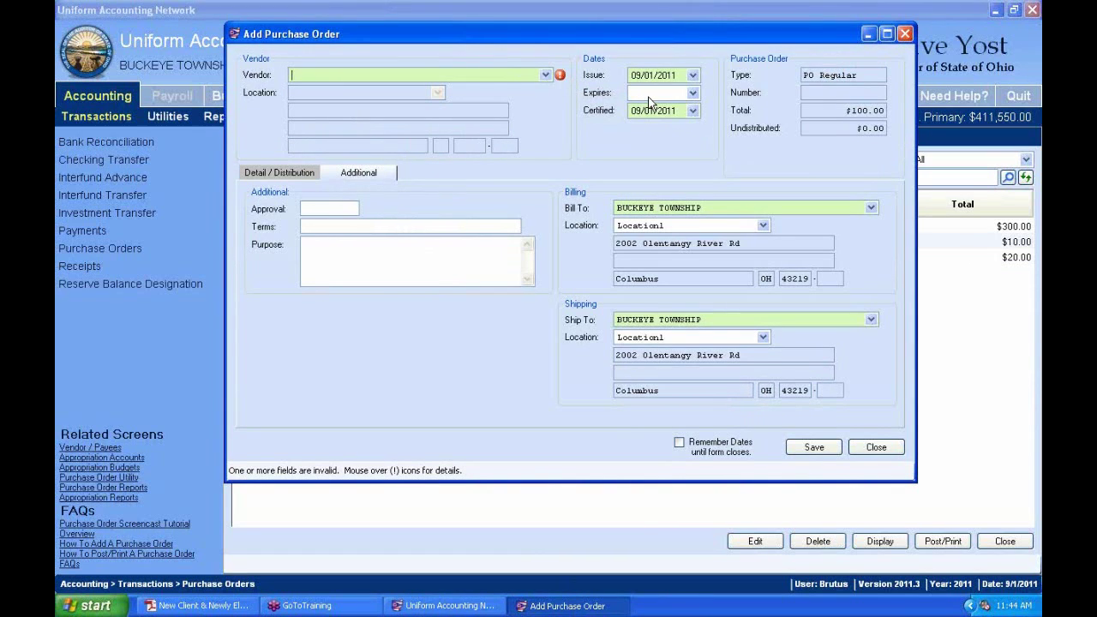
pyautogui.click(546, 75)
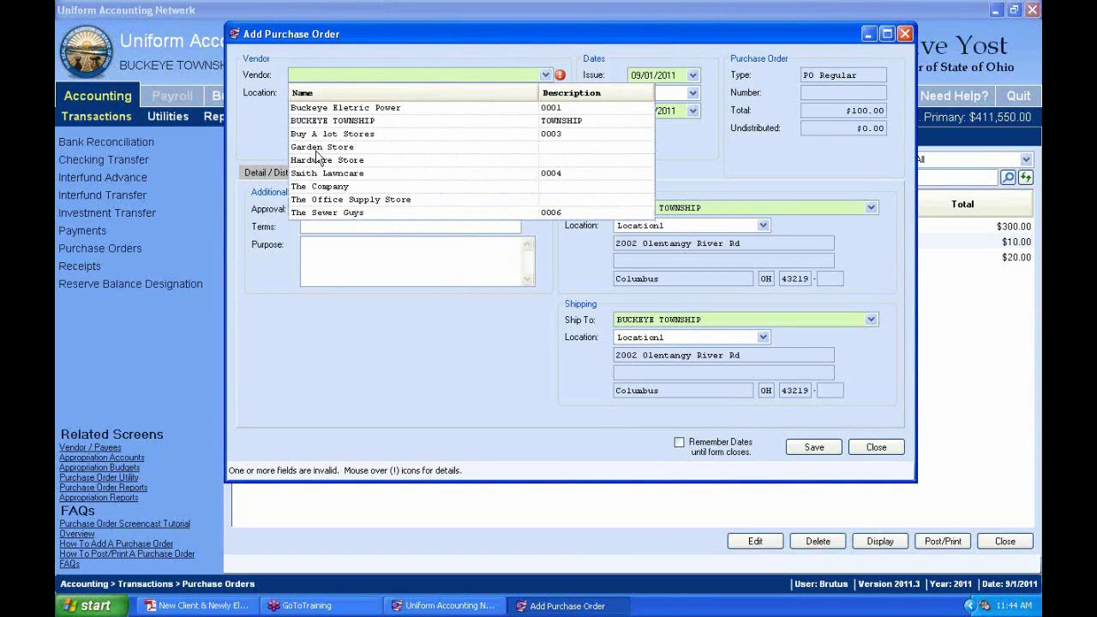
pyautogui.click(449, 47)
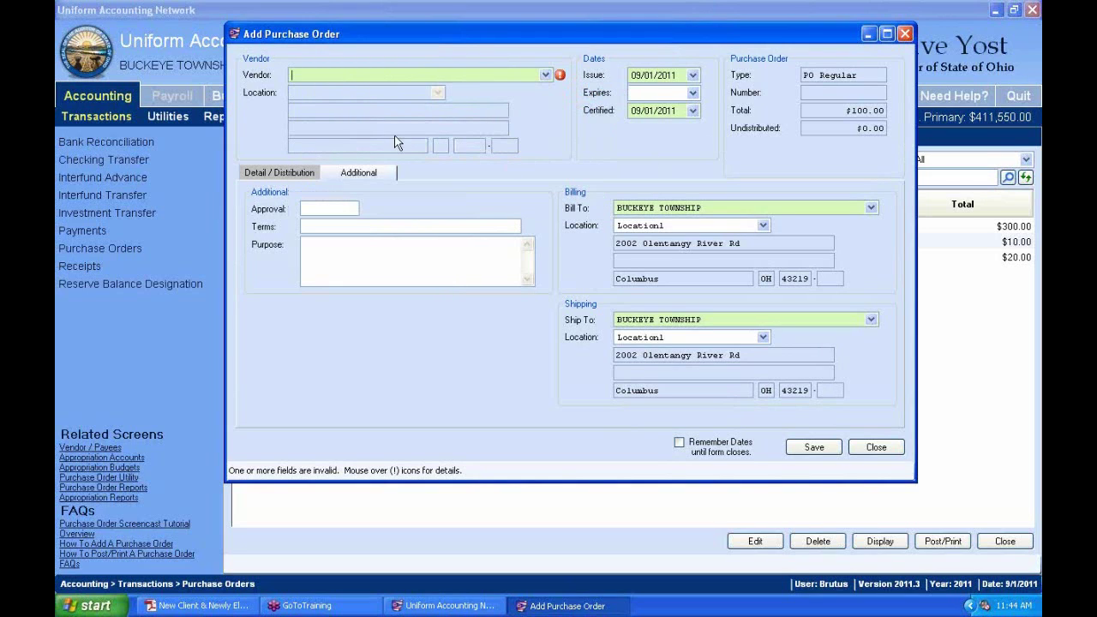
pyautogui.click(297, 172)
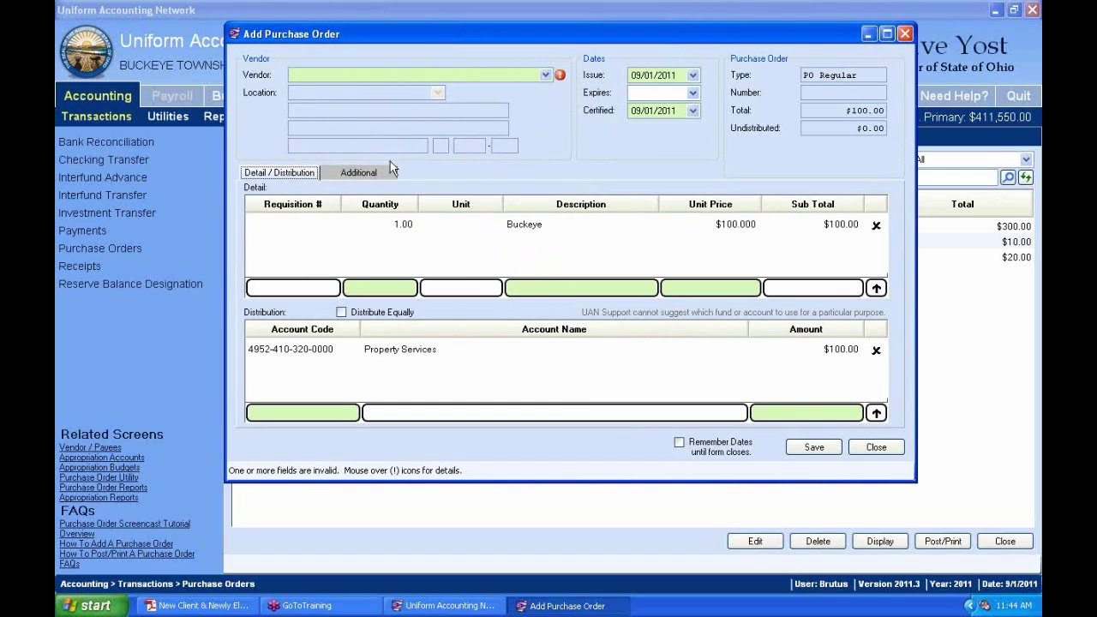
# Try narrowing the purchase order's vendor choices by the first letters g and b, clearing each entry
pyautogui.click(546, 76)
pyautogui.click(369, 59)
pyautogui.click(546, 76)
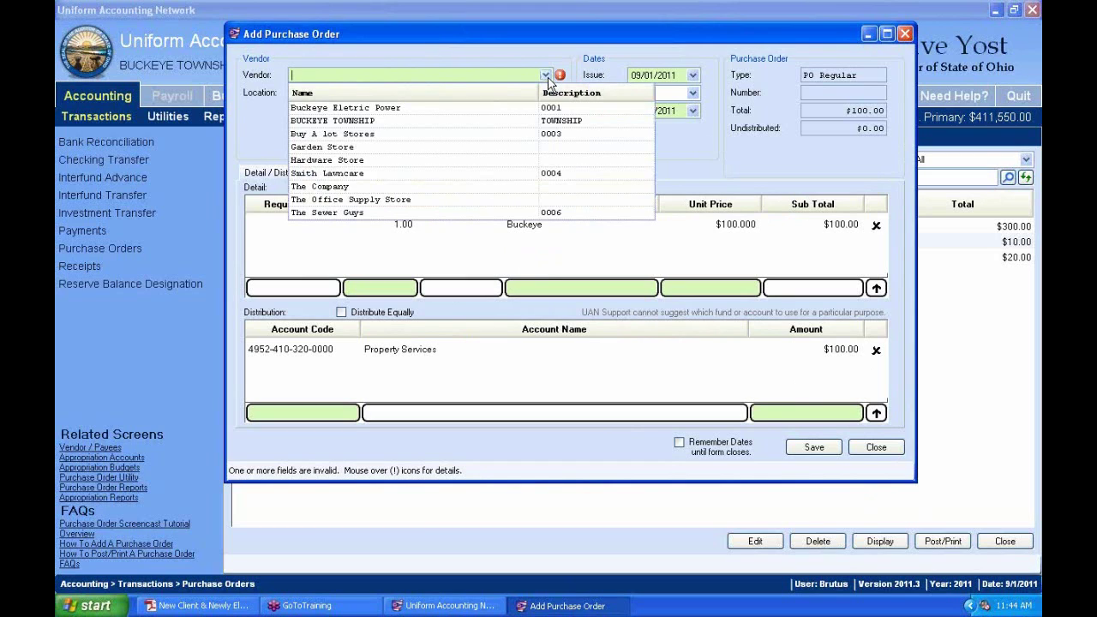
pyautogui.write('g')
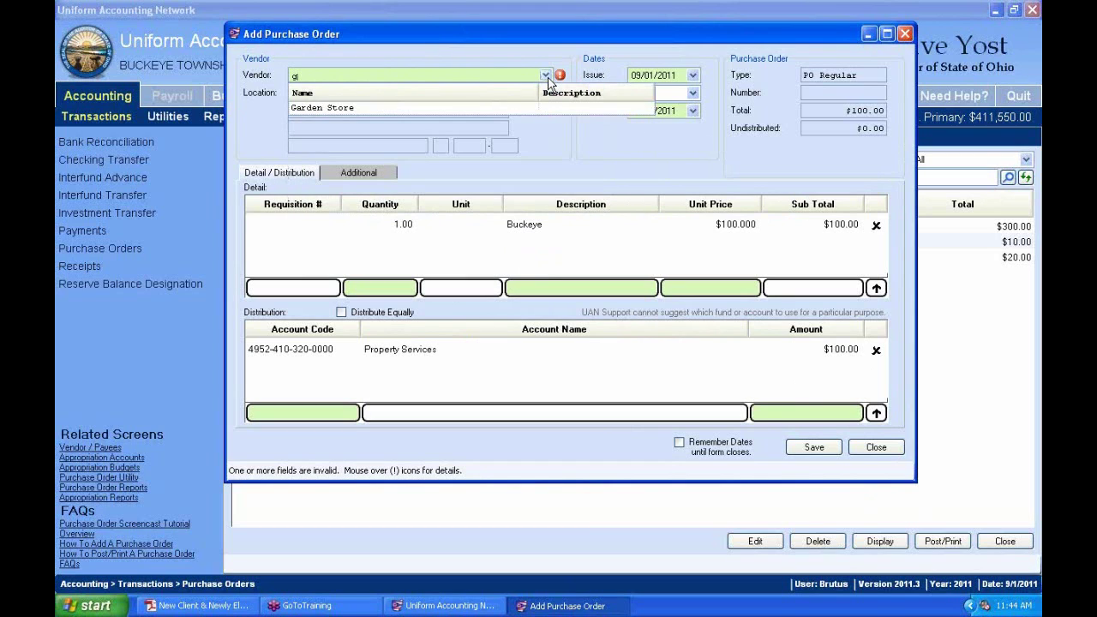
pyautogui.press('BackSpace')
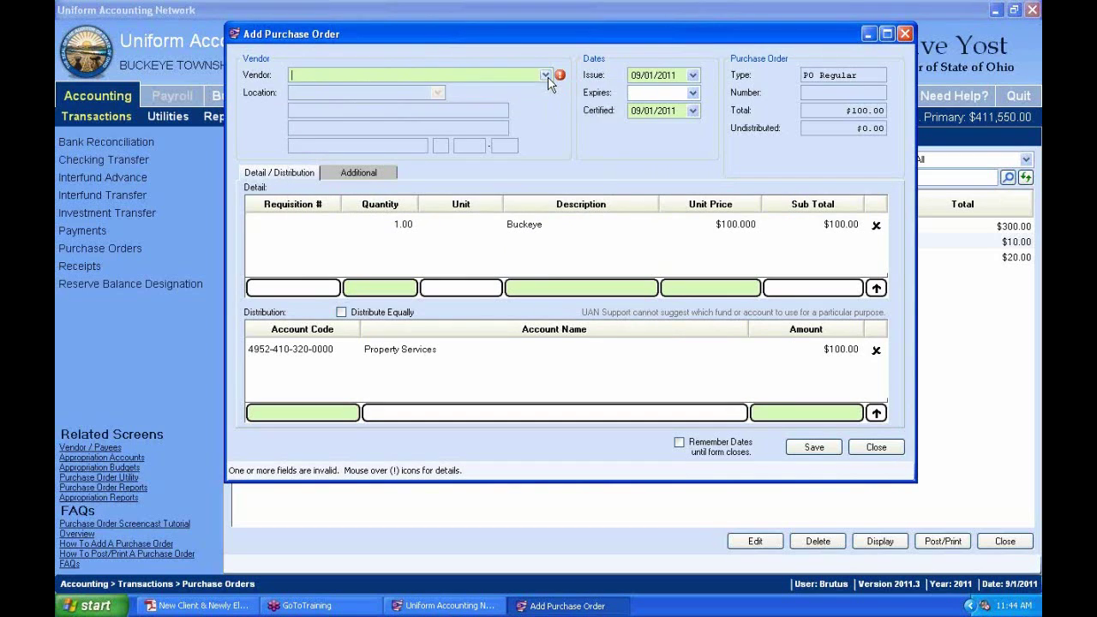
pyautogui.write('b')
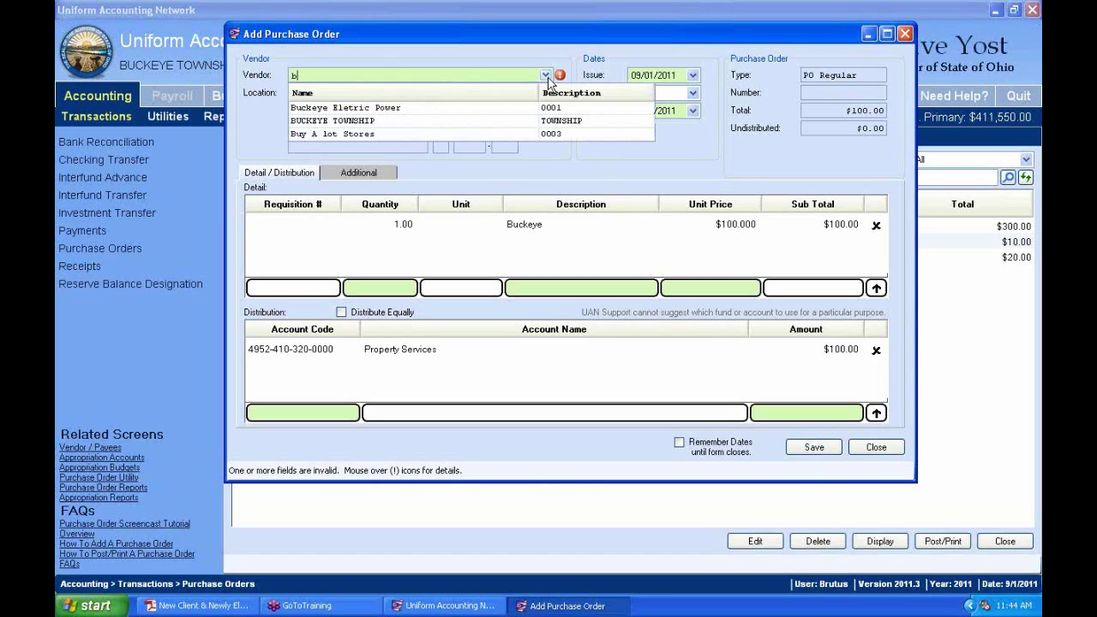
pyautogui.press('BackSpace')
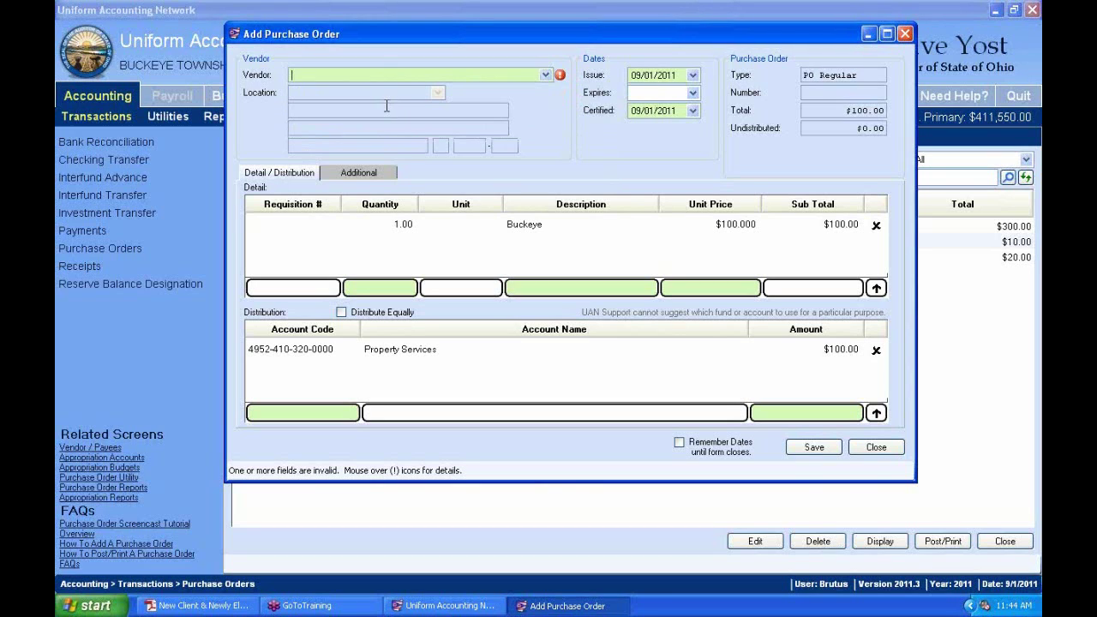
# Choose Garden Store as the vendor, save the purchase order to the batch and close its form
pyautogui.write('g')
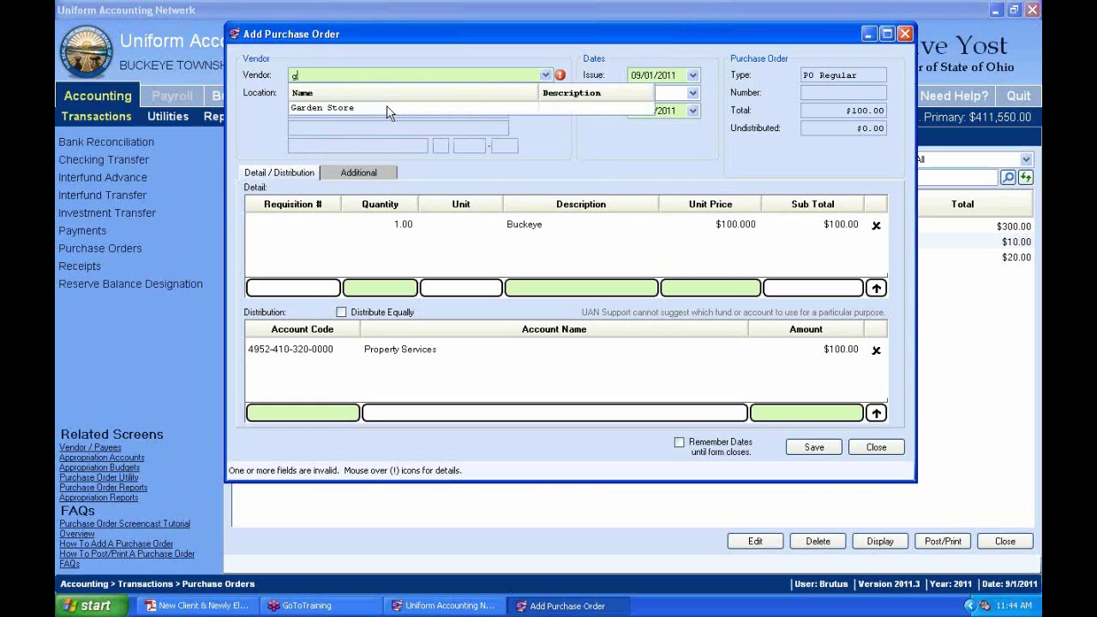
pyautogui.click(320, 107)
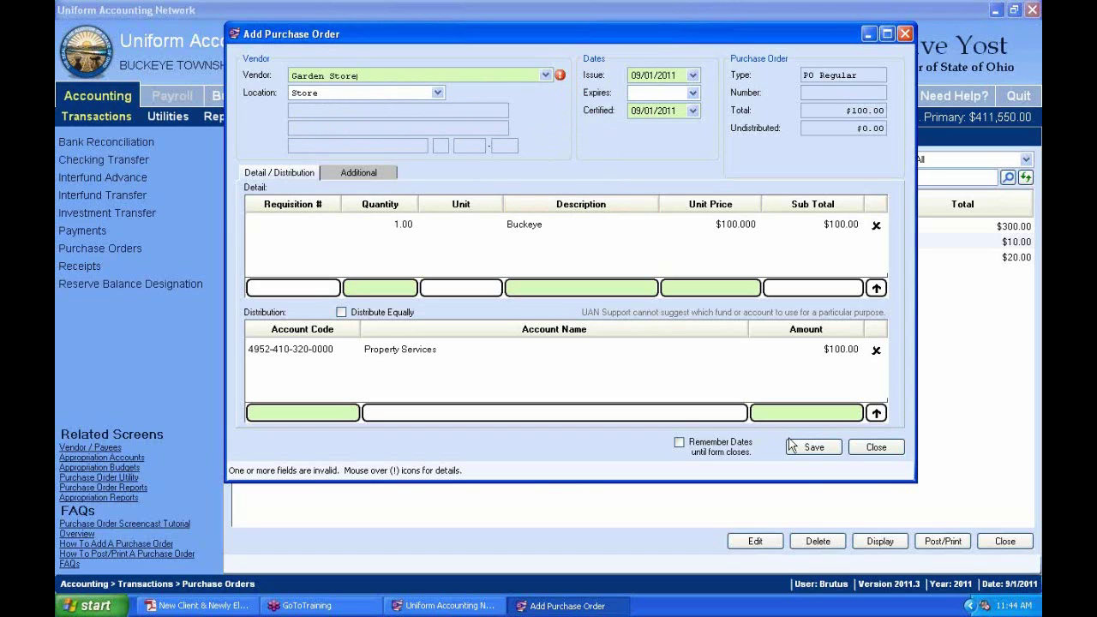
pyautogui.click(813, 449)
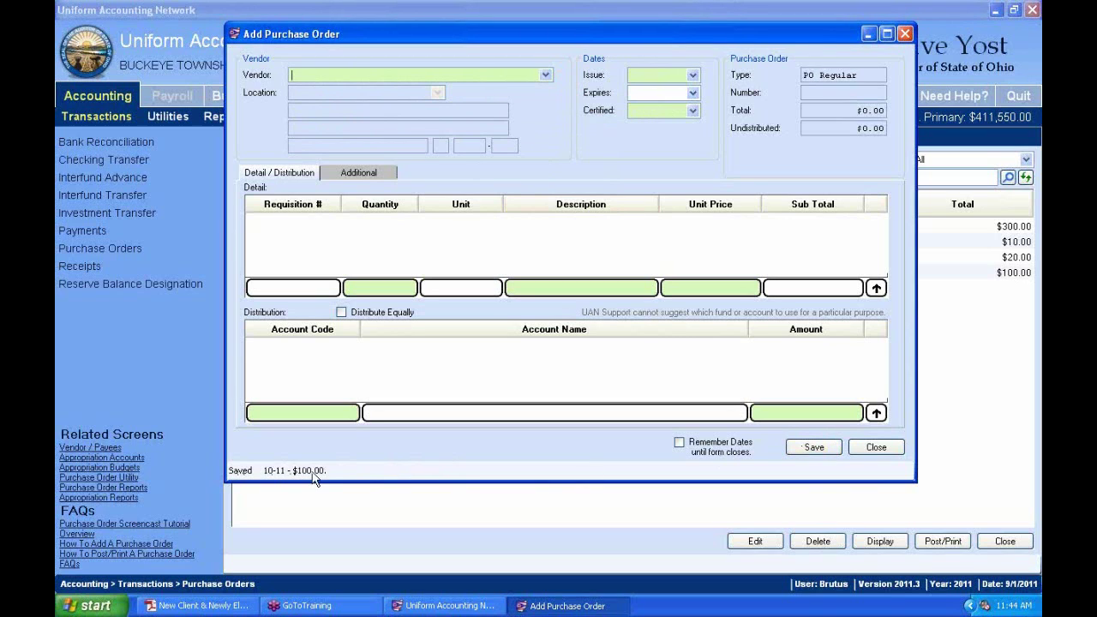
pyautogui.click(876, 447)
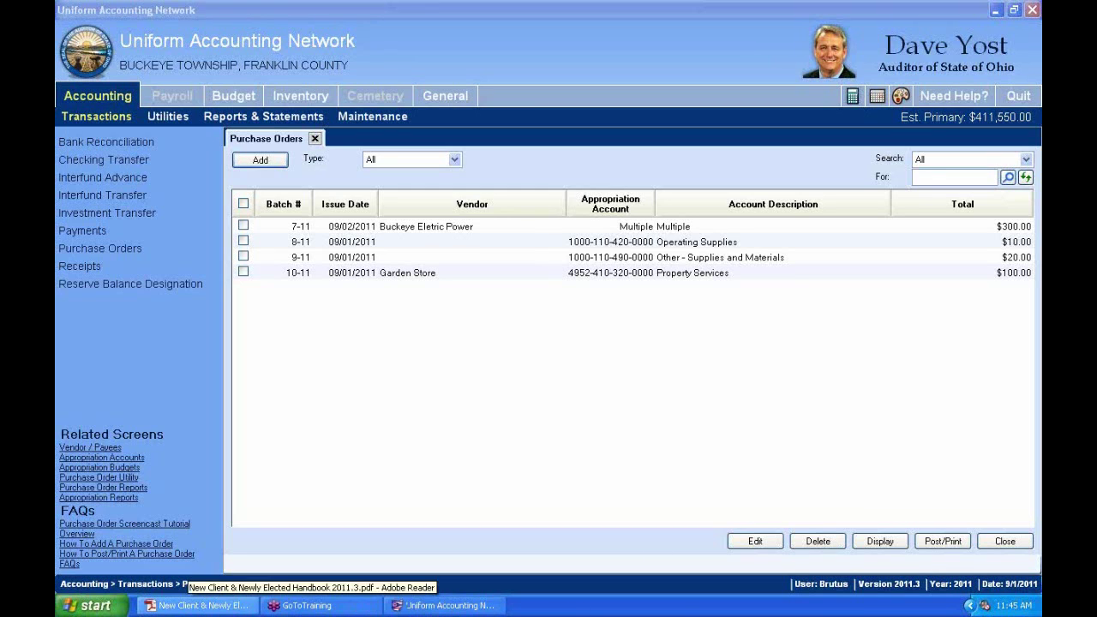
# Switch to the handbook PDF in Adobe Reader and go to the Purchase Orders – Key Software Concepts section
pyautogui.click(199, 605)
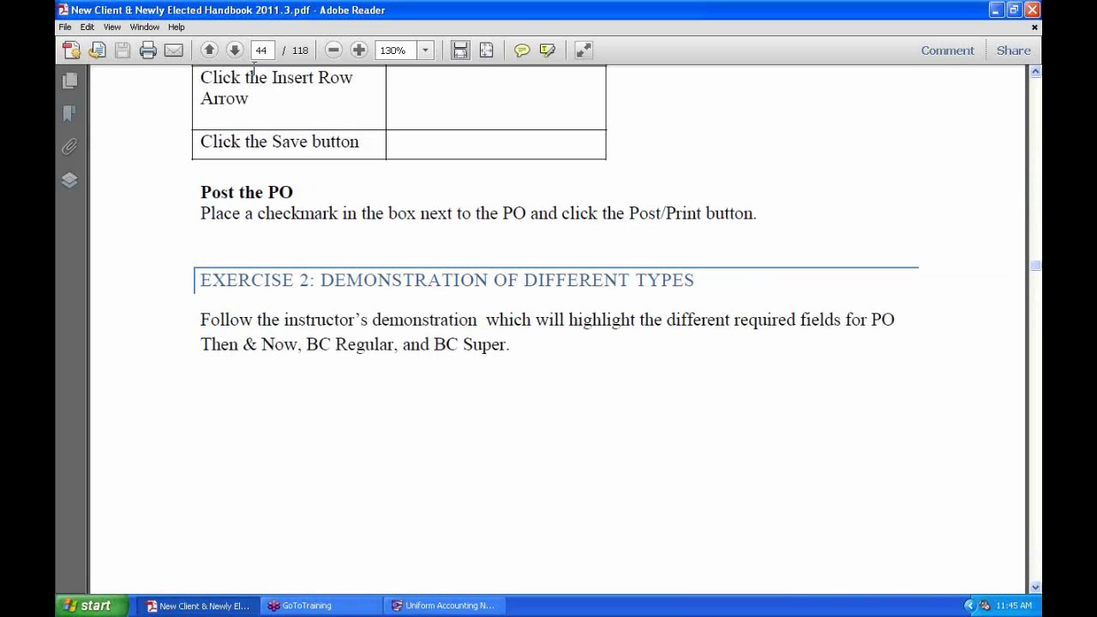
pyautogui.click(266, 52)
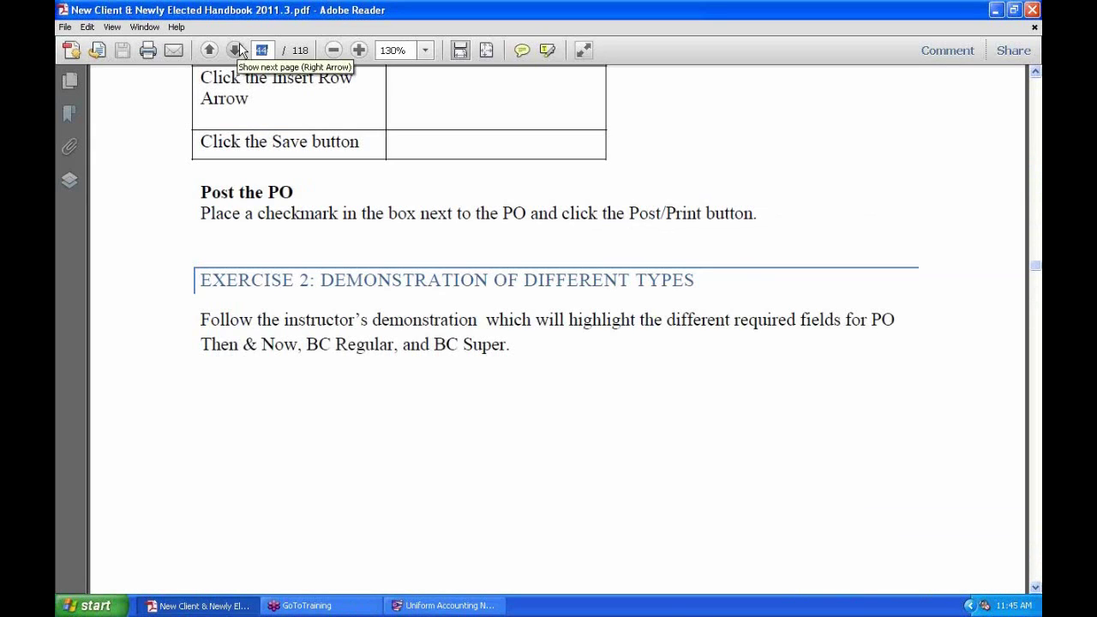
pyautogui.write('36')
pyautogui.press('Return')
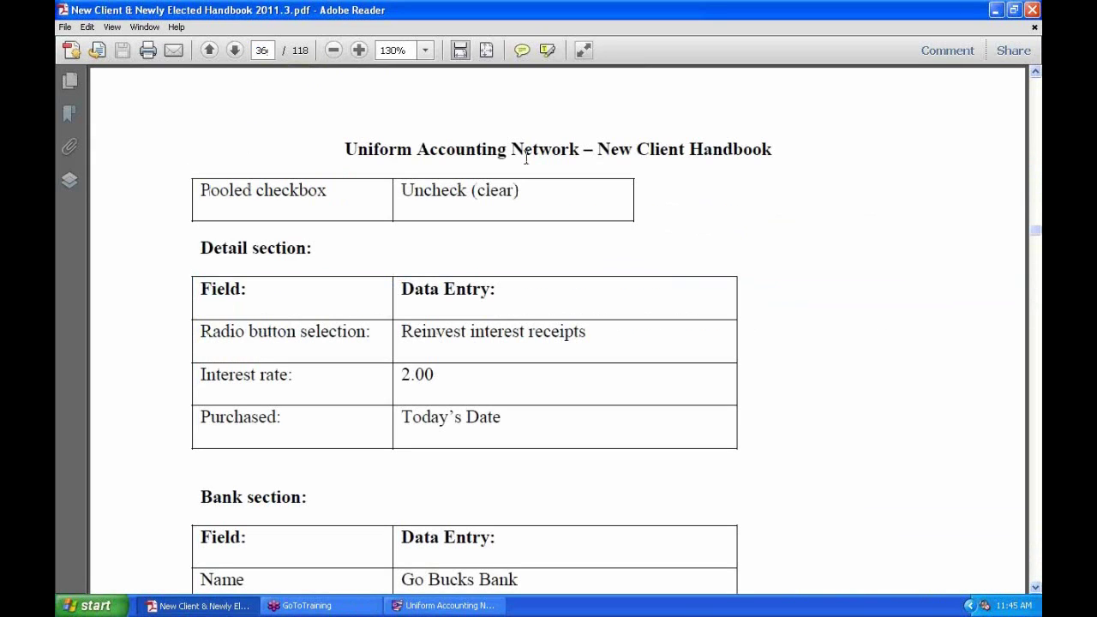
pyautogui.scroll(-10, 154, 108)
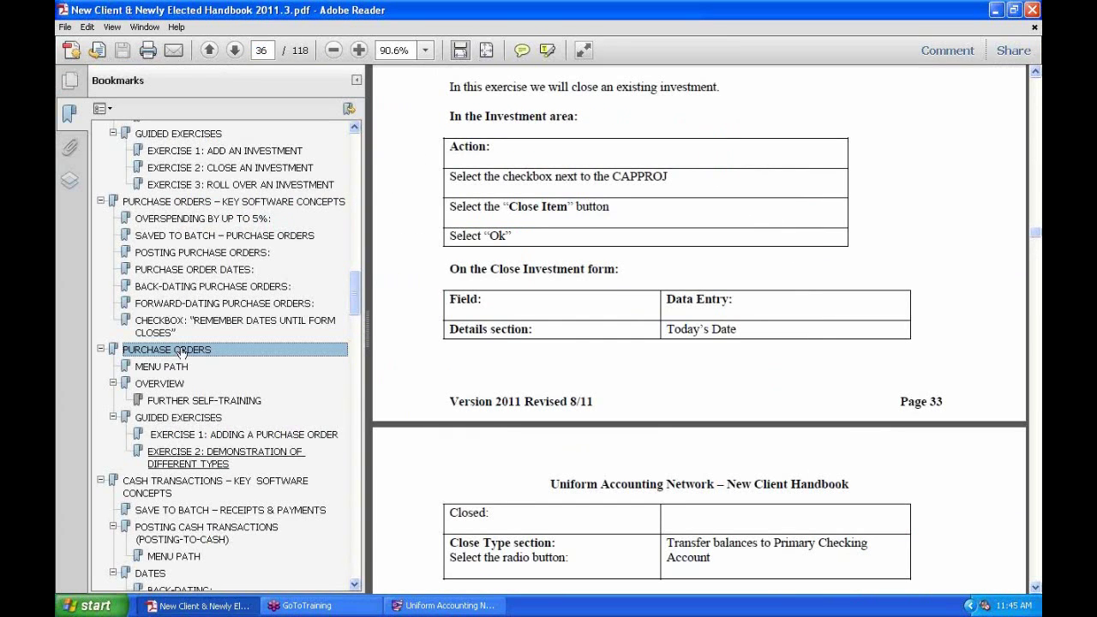
pyautogui.click(219, 202)
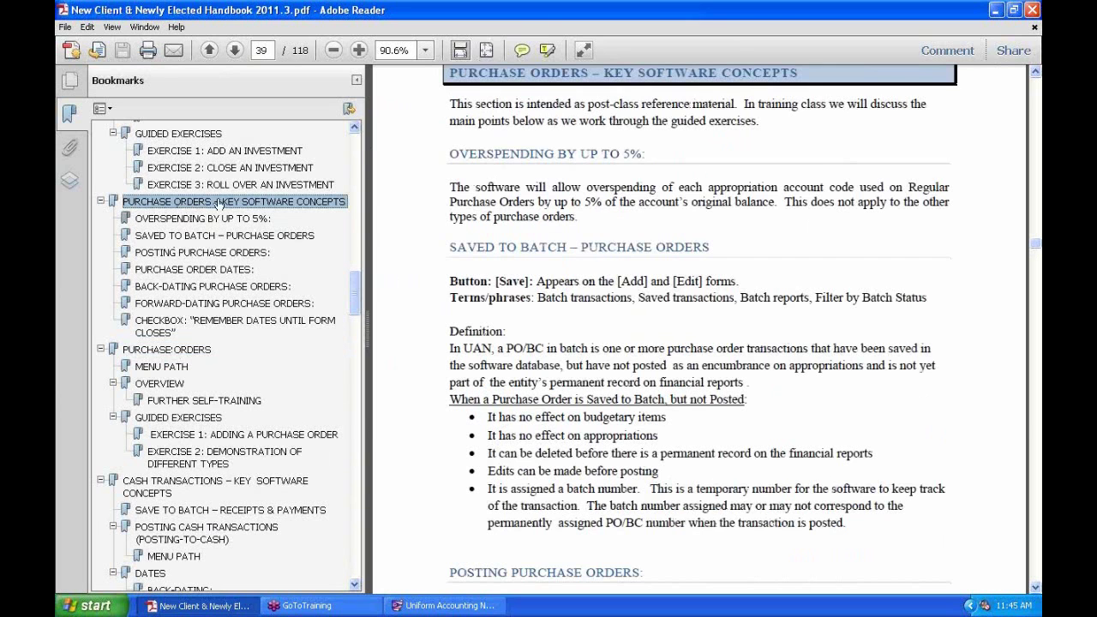
pyautogui.click(357, 80)
pyautogui.scroll(-3, 591, 249)
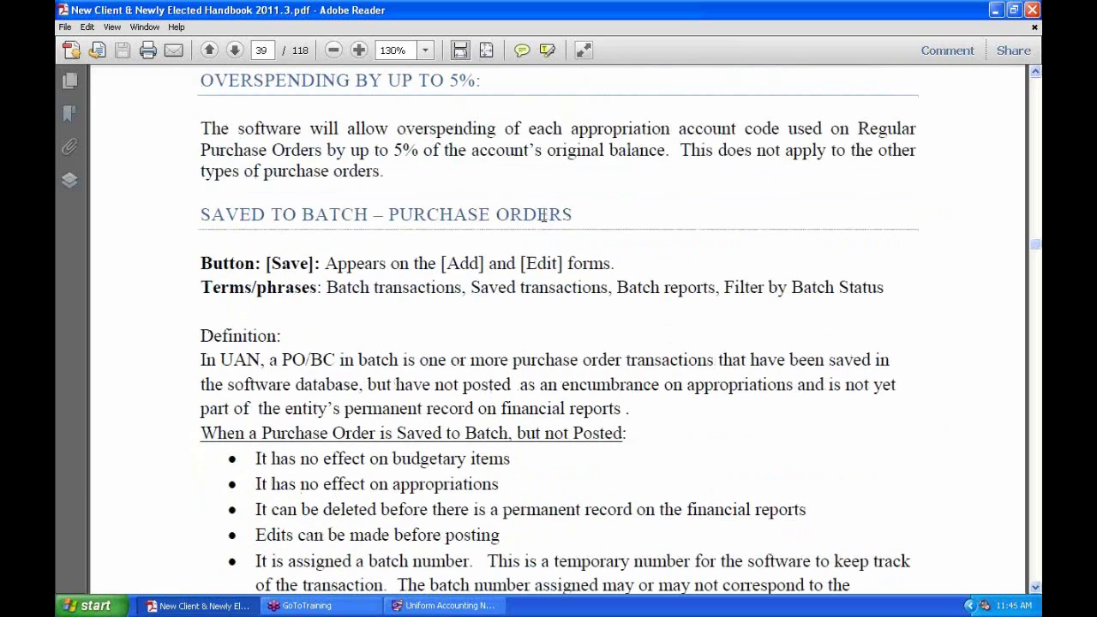
# Read the Saved to Batch – Purchase Orders section, highlighting the Save and Add terms and "encumbrance on appropriations"
pyautogui.doubleClick(290, 266)
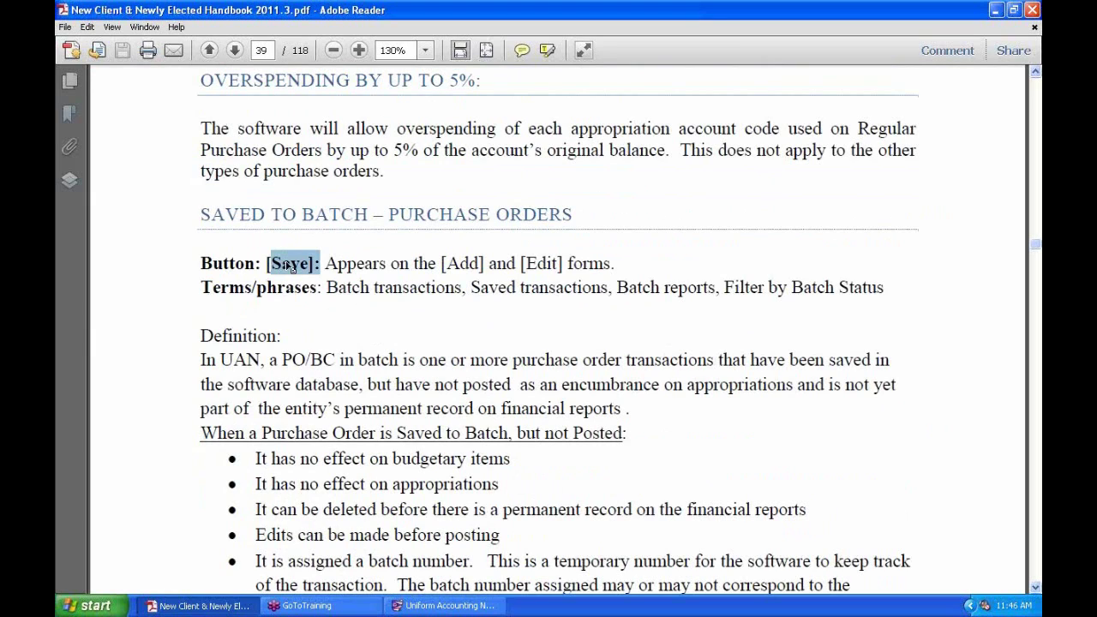
pyautogui.doubleClick(464, 264)
pyautogui.click(546, 264)
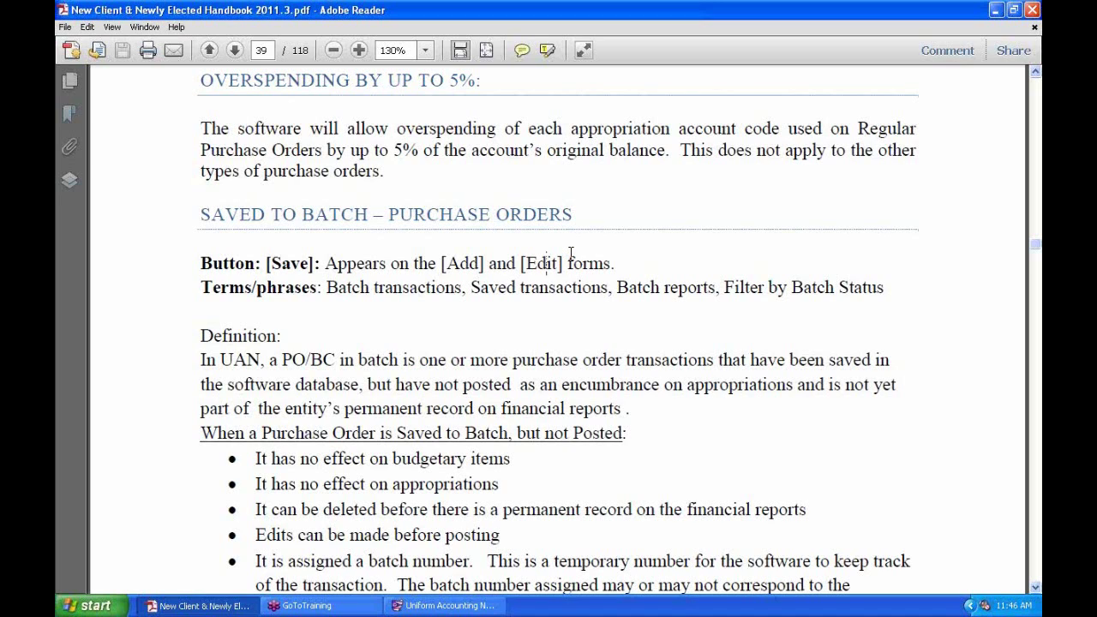
pyautogui.scroll(-3, 549, 300)
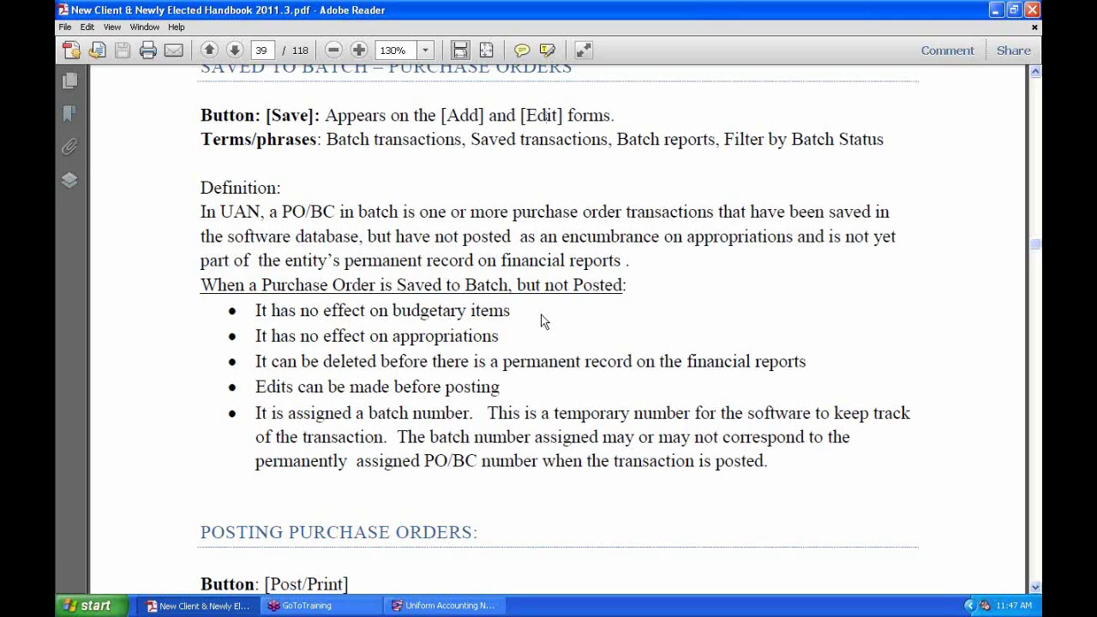
pyautogui.moveTo(795, 239); pyautogui.dragTo(562, 232)
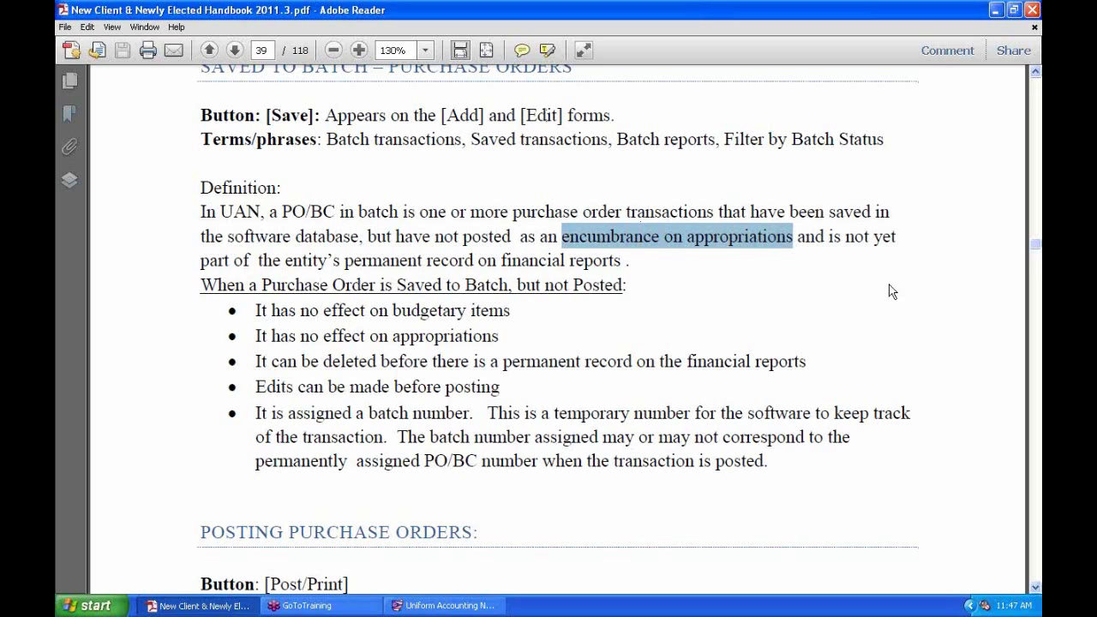
# Switch to Uniform Accounting Network and open the purchase order reports with Purchase Order Detail as the report
pyautogui.hotkey('alt', 'Tab')
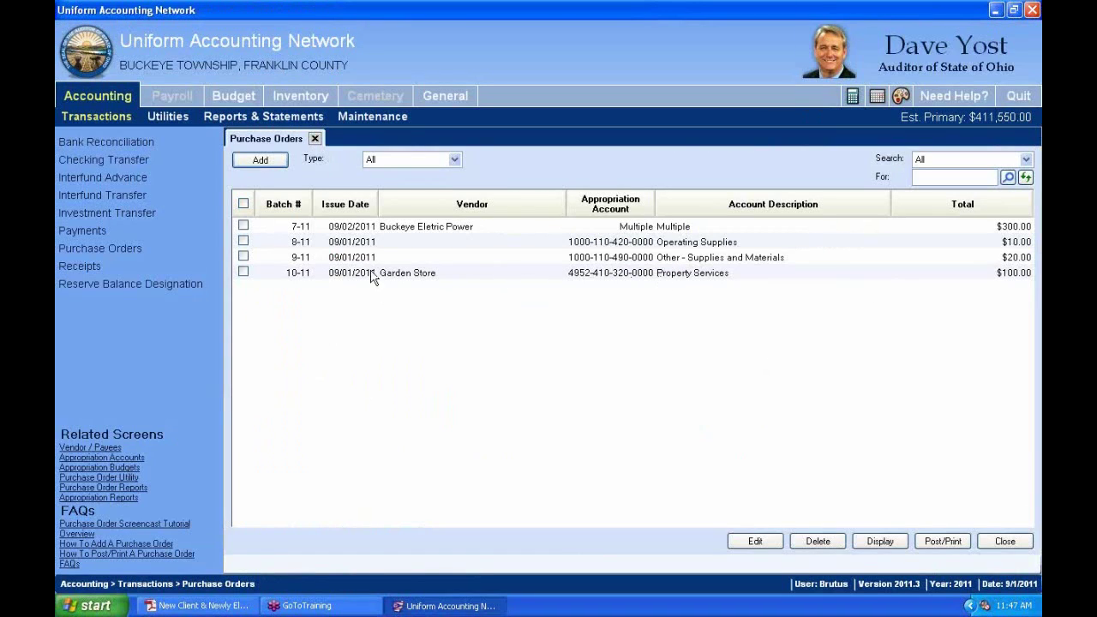
pyautogui.click(244, 257)
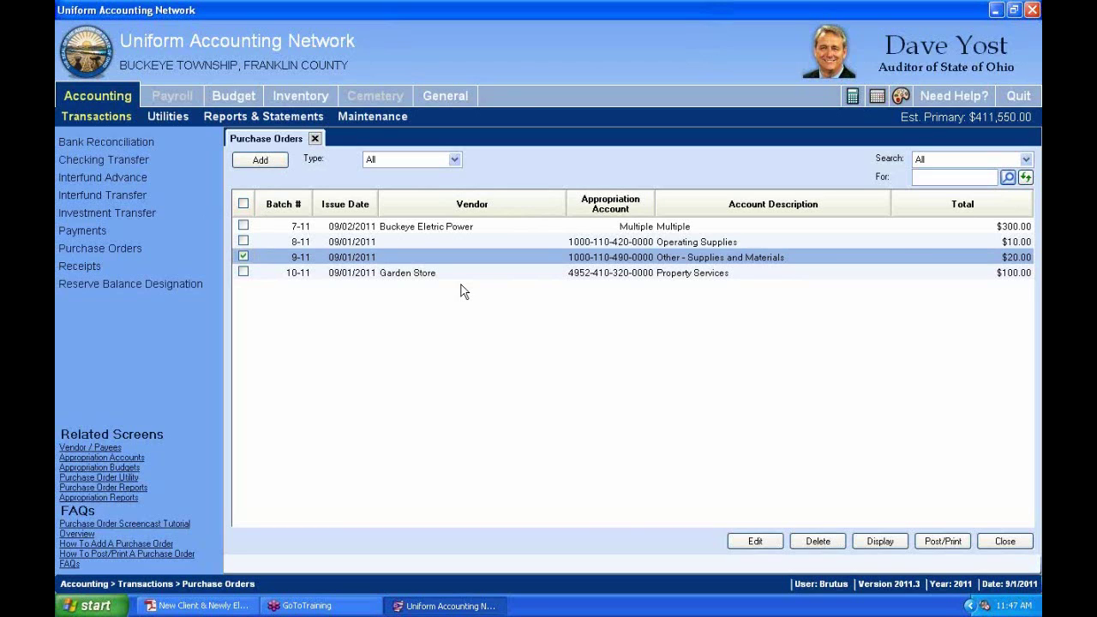
pyautogui.click(297, 118)
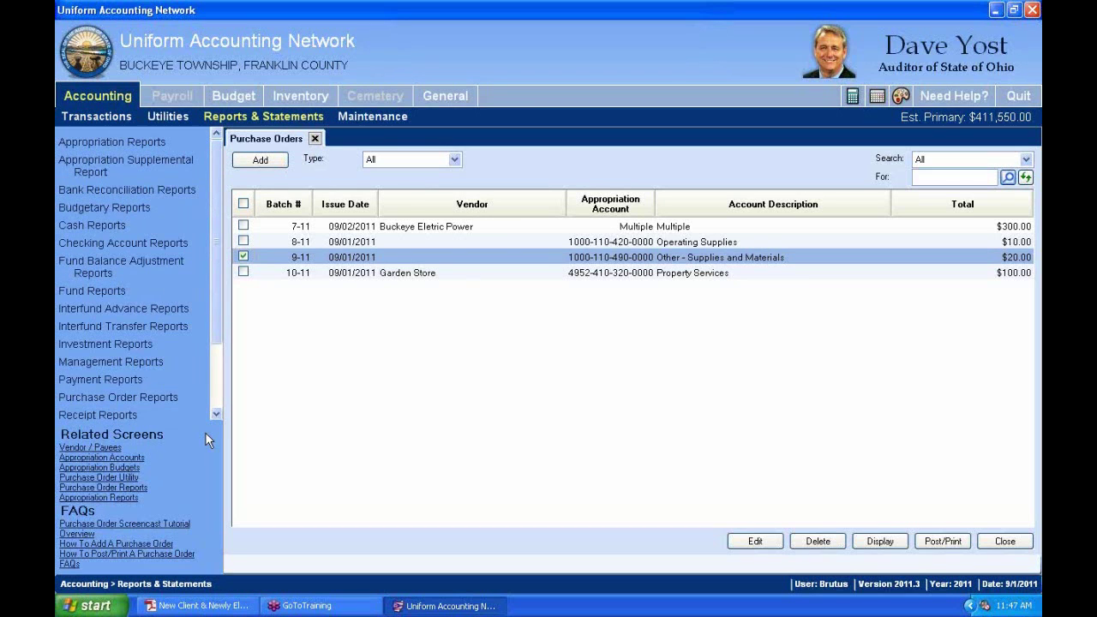
pyautogui.click(120, 397)
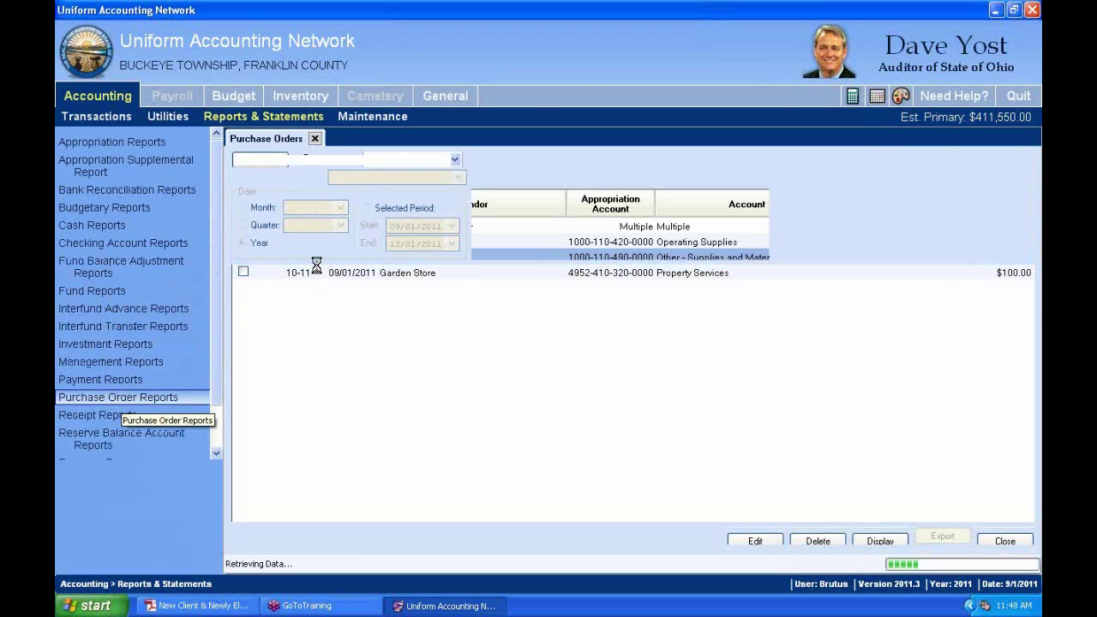
pyautogui.click(383, 159)
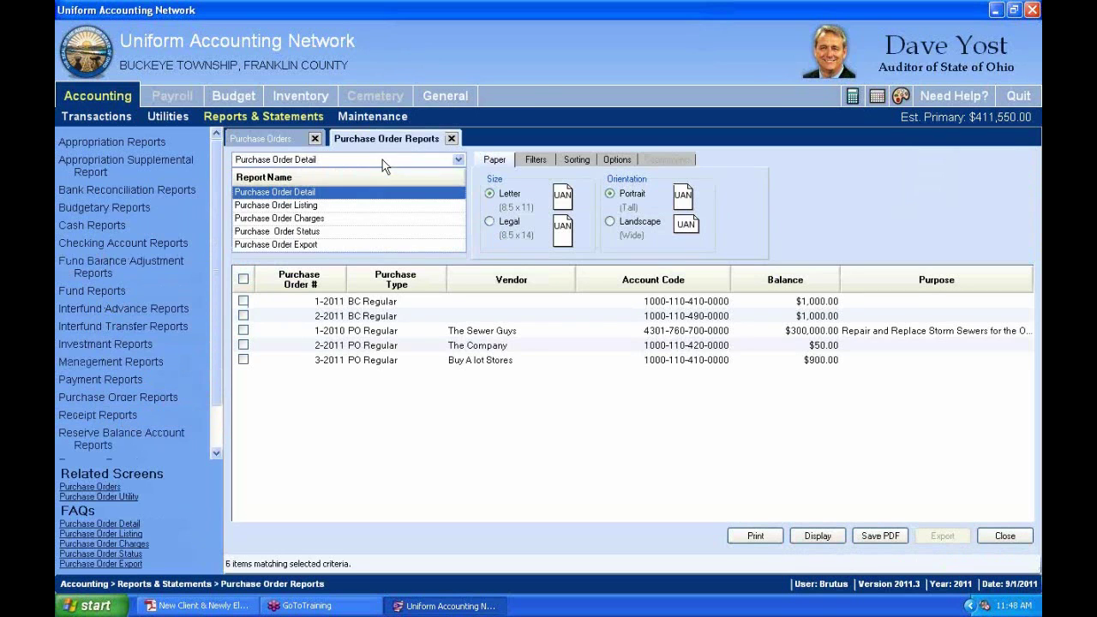
pyautogui.click(322, 192)
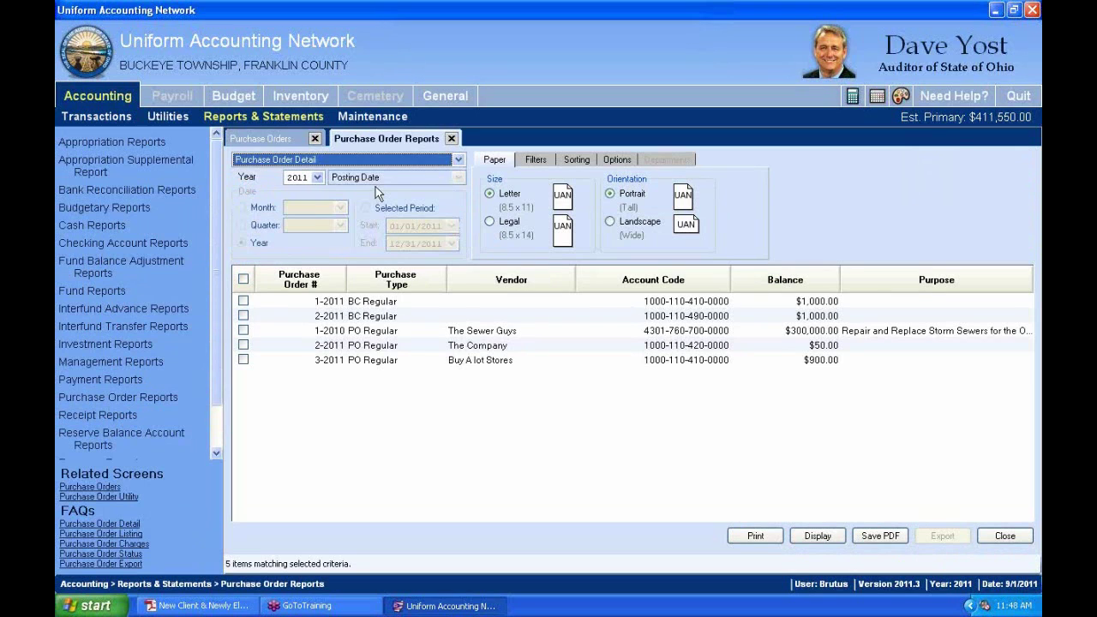
# Filter the Purchase Order Detail report by Batch status, select all its entries and view the available report names
pyautogui.click(530, 161)
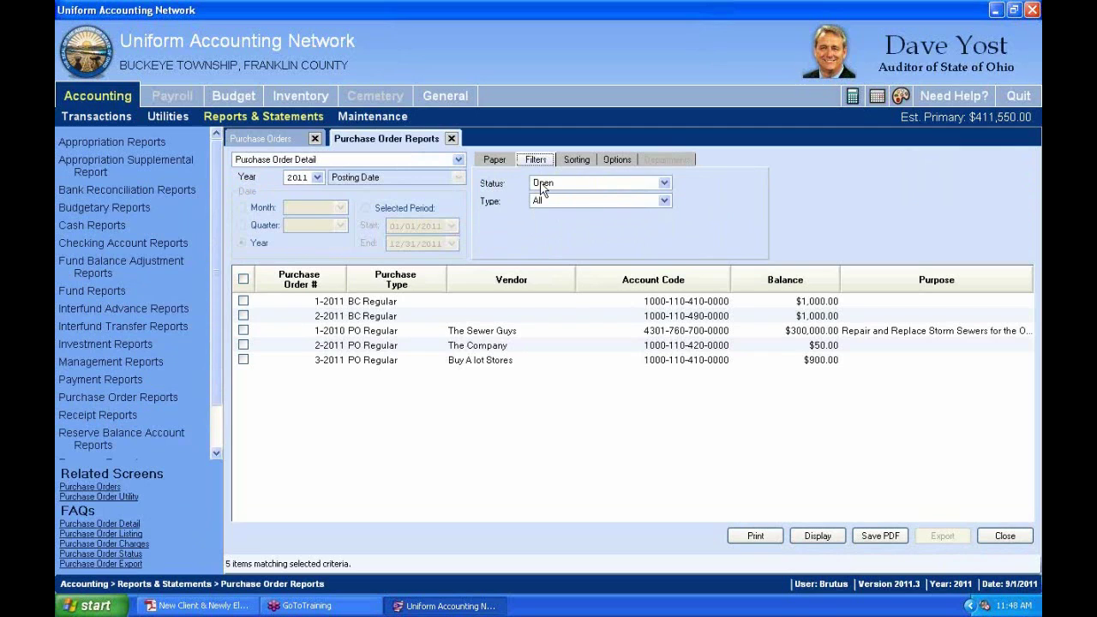
pyautogui.click(541, 185)
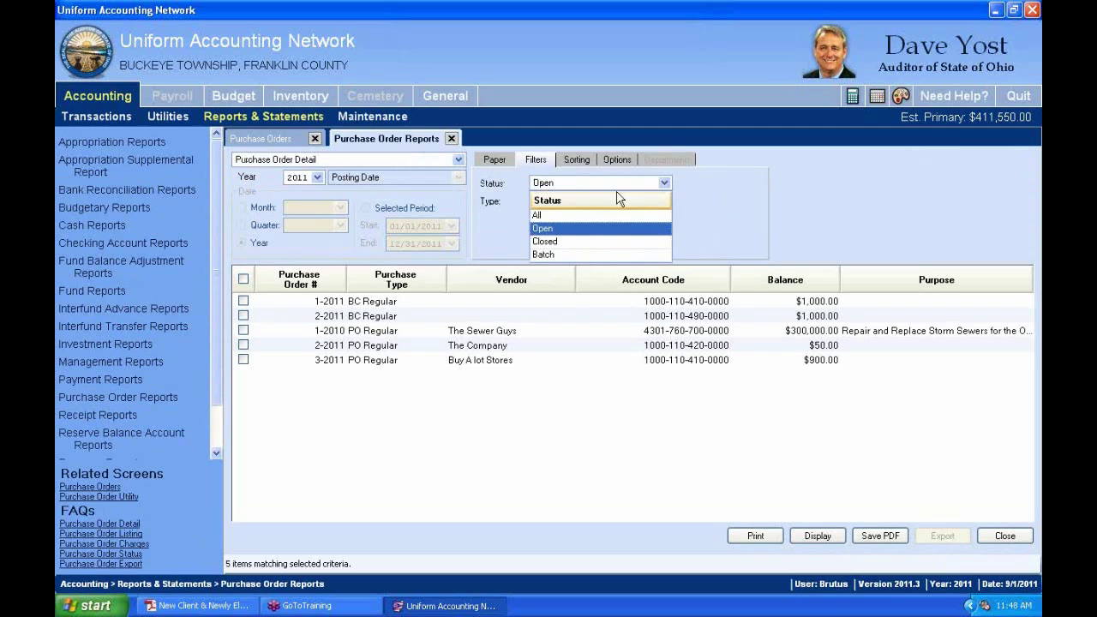
pyautogui.click(538, 255)
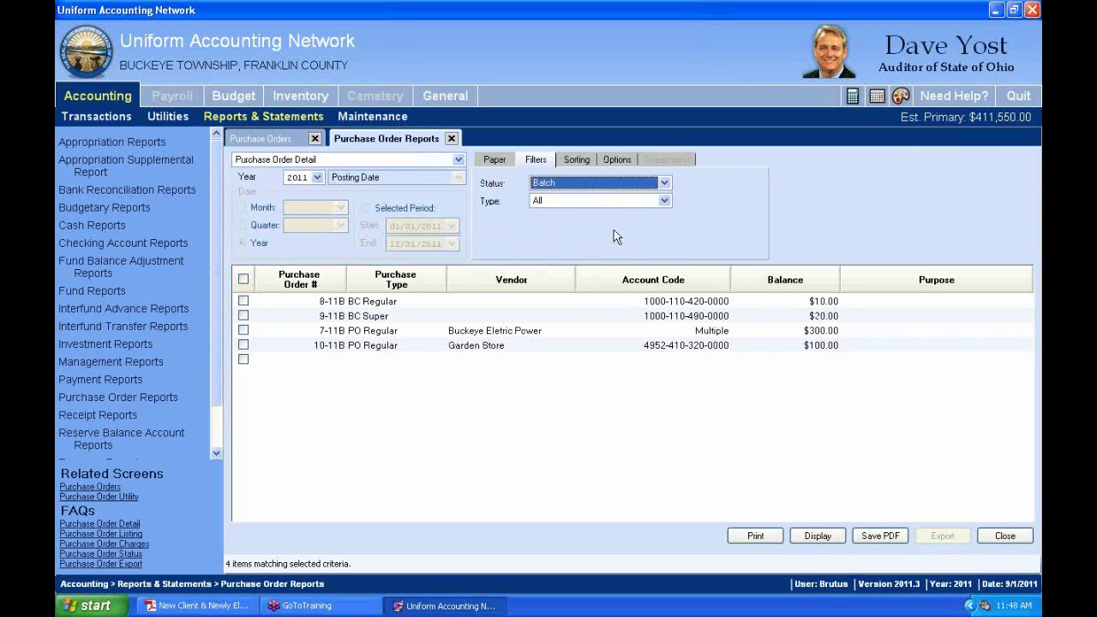
pyautogui.click(368, 307)
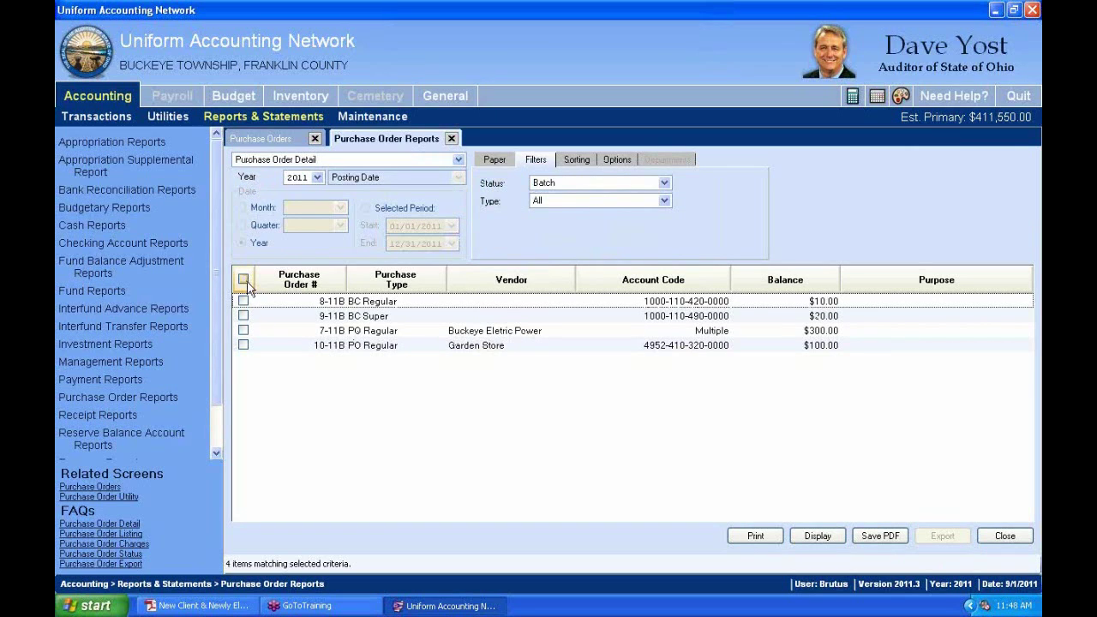
pyautogui.click(243, 278)
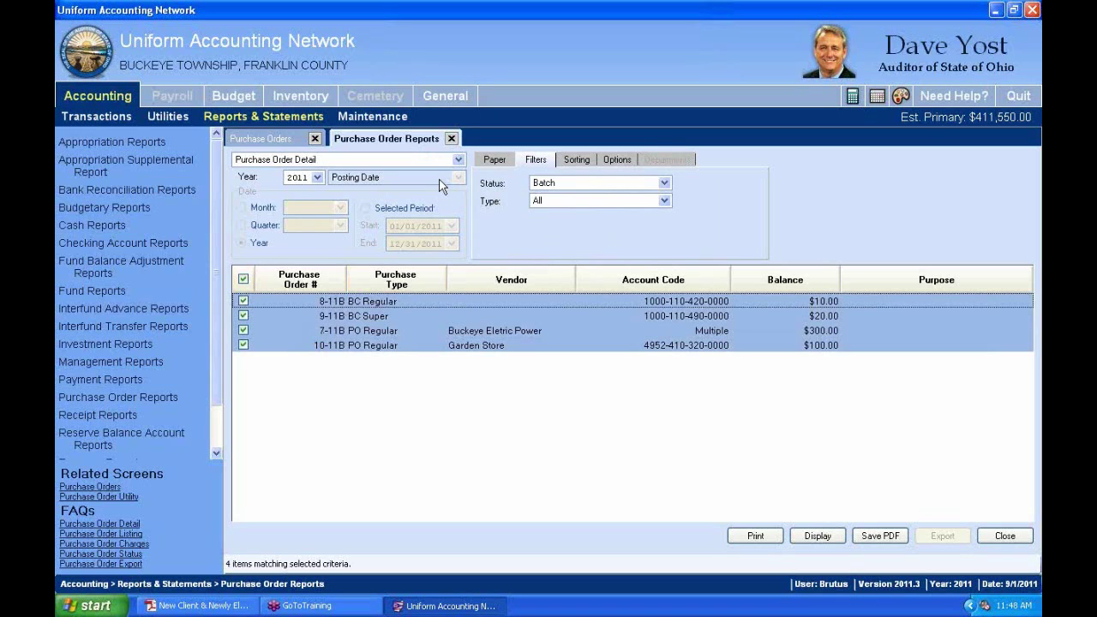
pyautogui.click(458, 160)
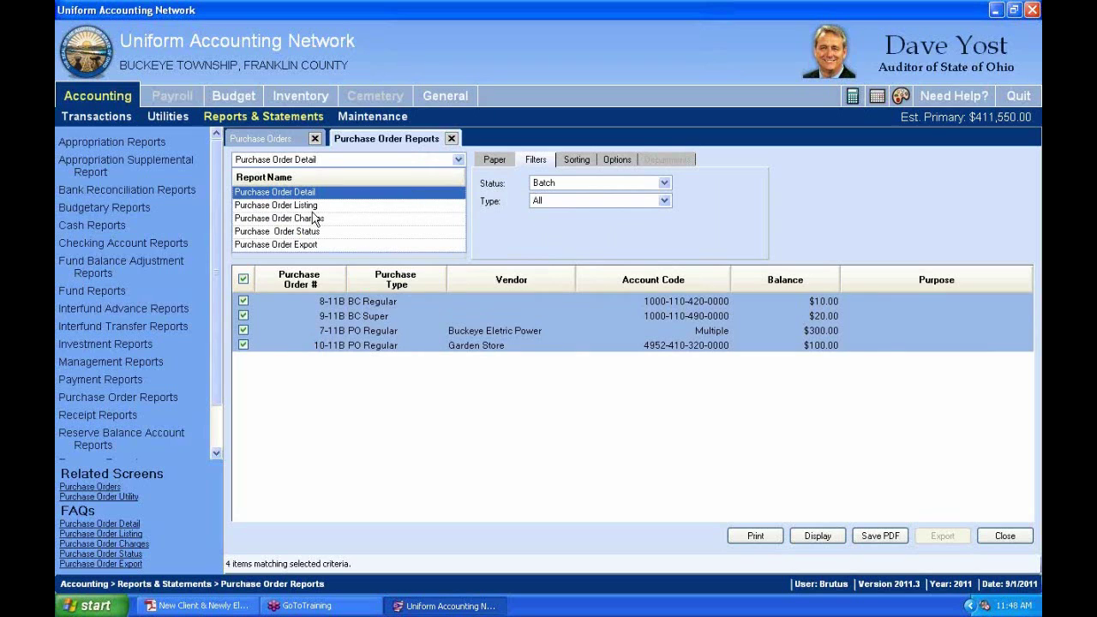
# Return to the open purchase order batch list and bring back the accounting transactions choices
pyautogui.click(268, 134)
pyautogui.click(288, 137)
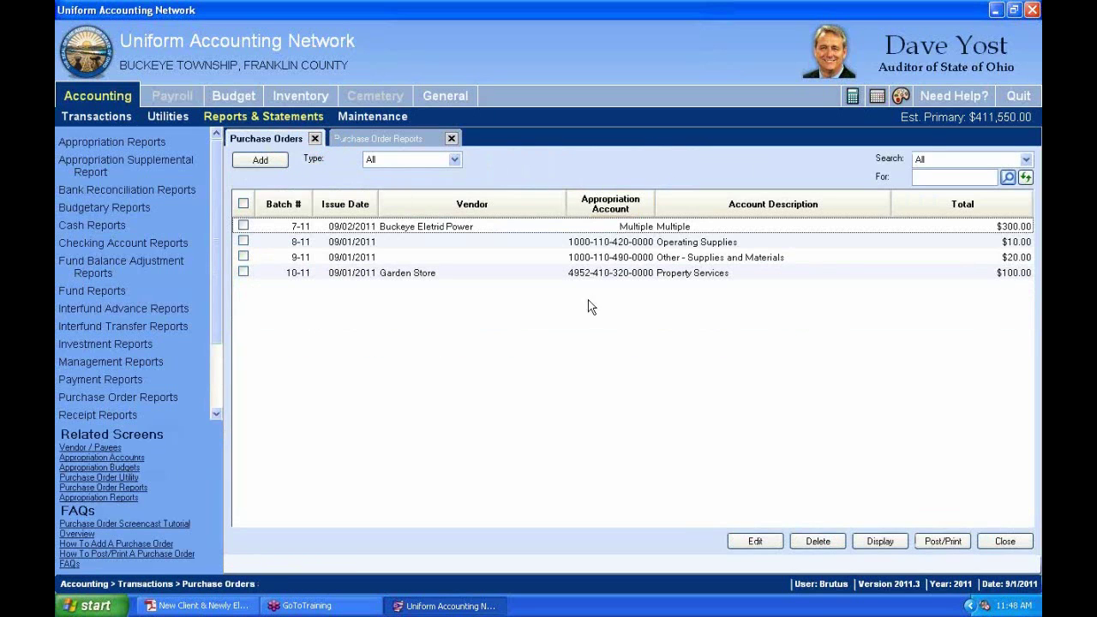
pyautogui.click(243, 256)
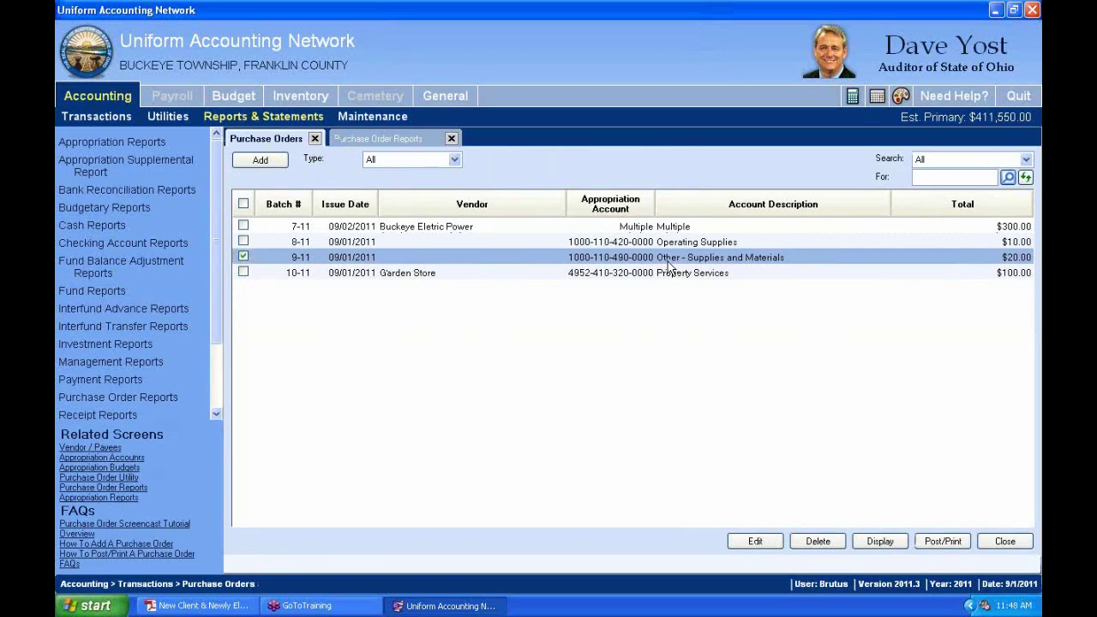
pyautogui.click(245, 257)
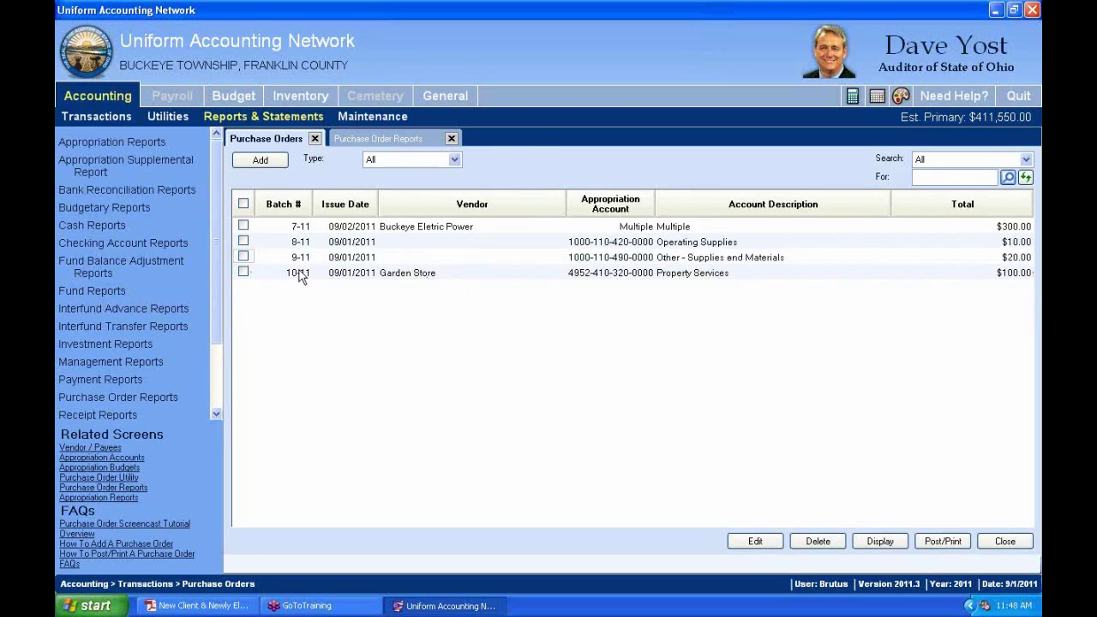
pyautogui.click(365, 275)
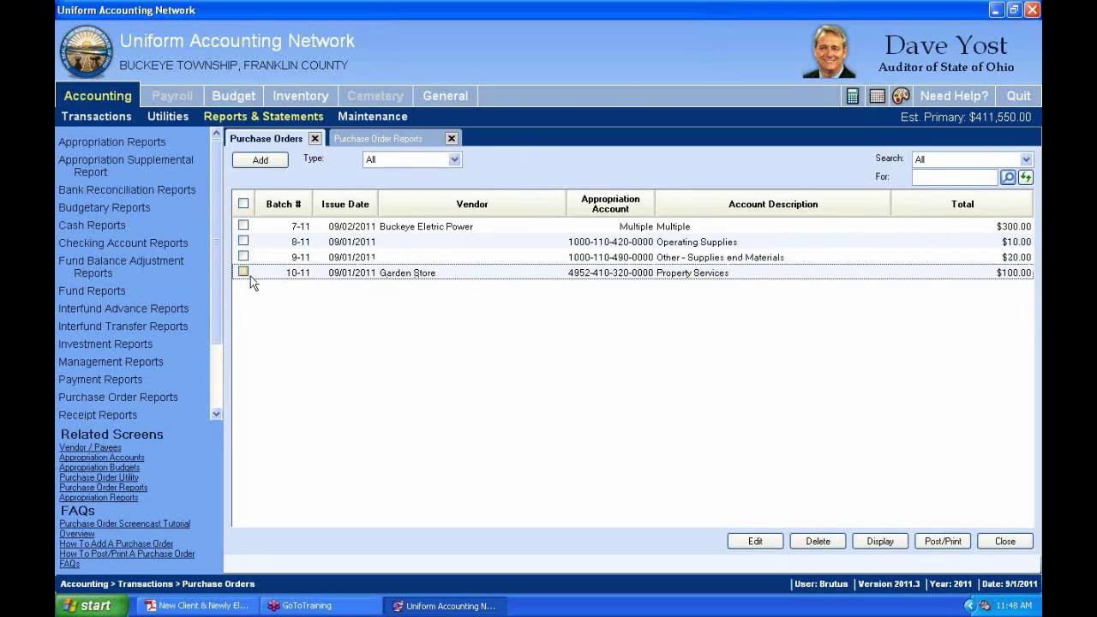
pyautogui.click(99, 101)
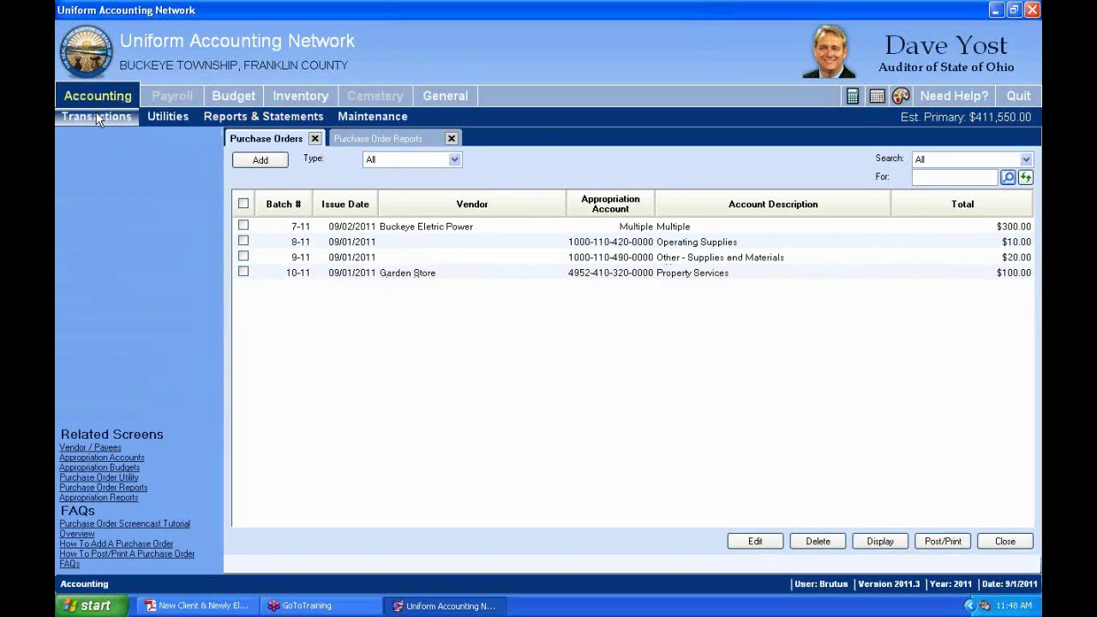
pyautogui.click(97, 117)
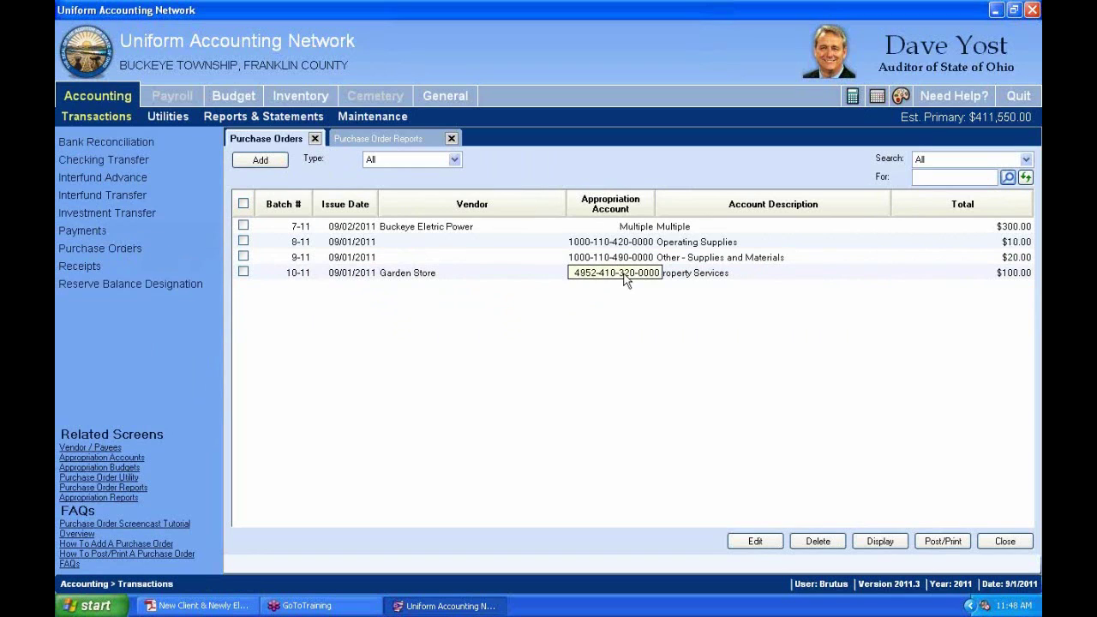
# Select the Garden Store purchase order, clear it again, and do the same for the $10.00 Operating Supplies entry
pyautogui.click(244, 272)
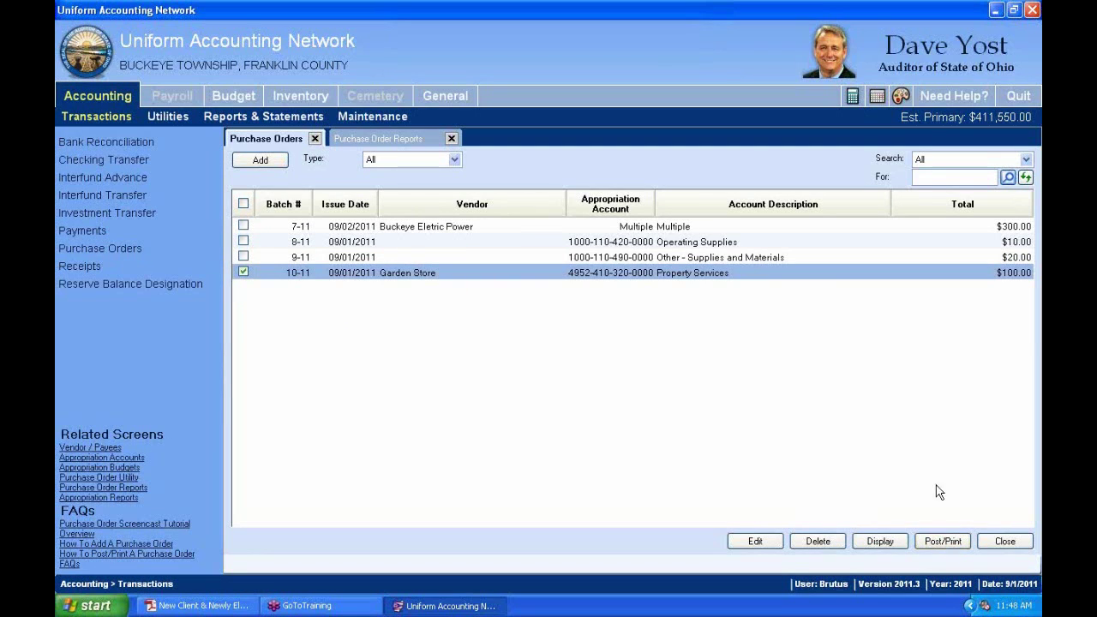
pyautogui.click(244, 274)
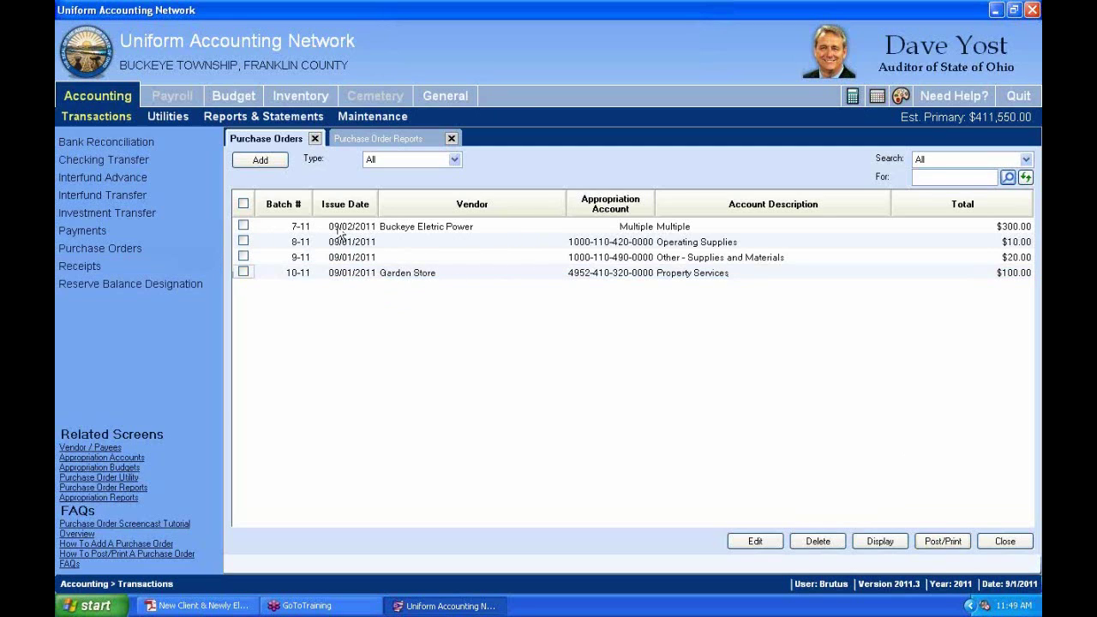
pyautogui.click(399, 243)
pyautogui.click(242, 241)
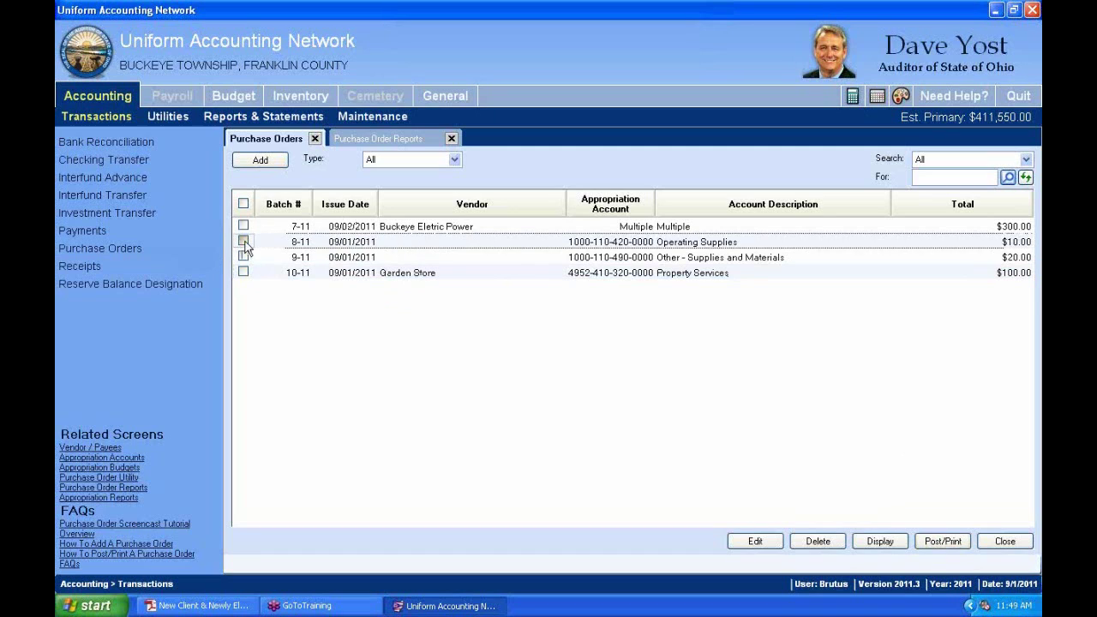
pyautogui.click(244, 242)
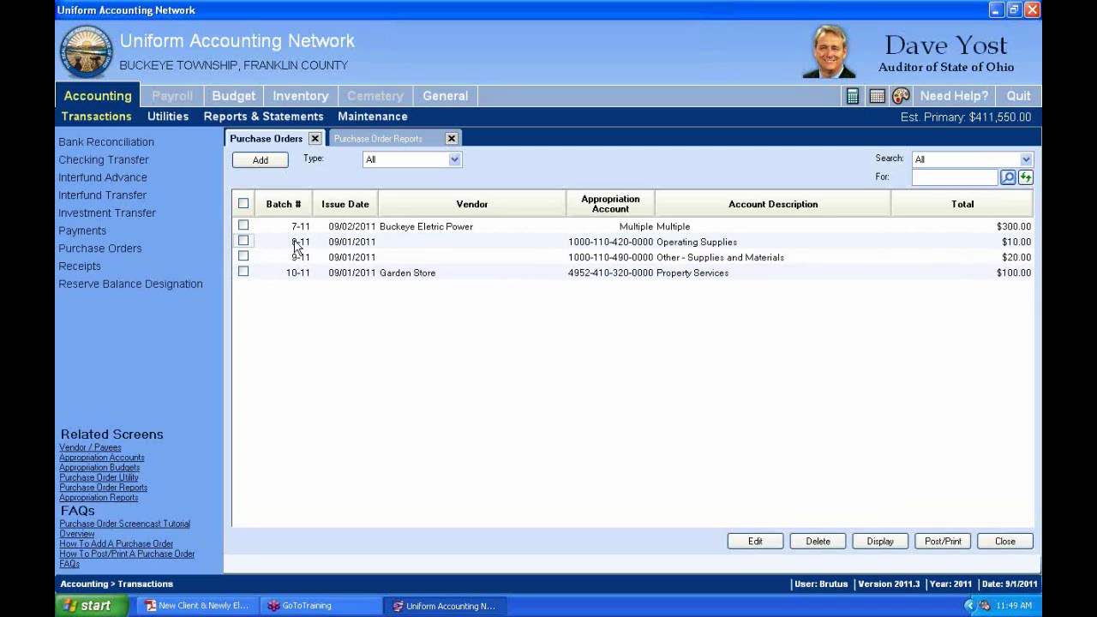
# Open the Buckeye Eletric Power purchase order for editing and remove its Electric Feb detail line
pyautogui.click(244, 226)
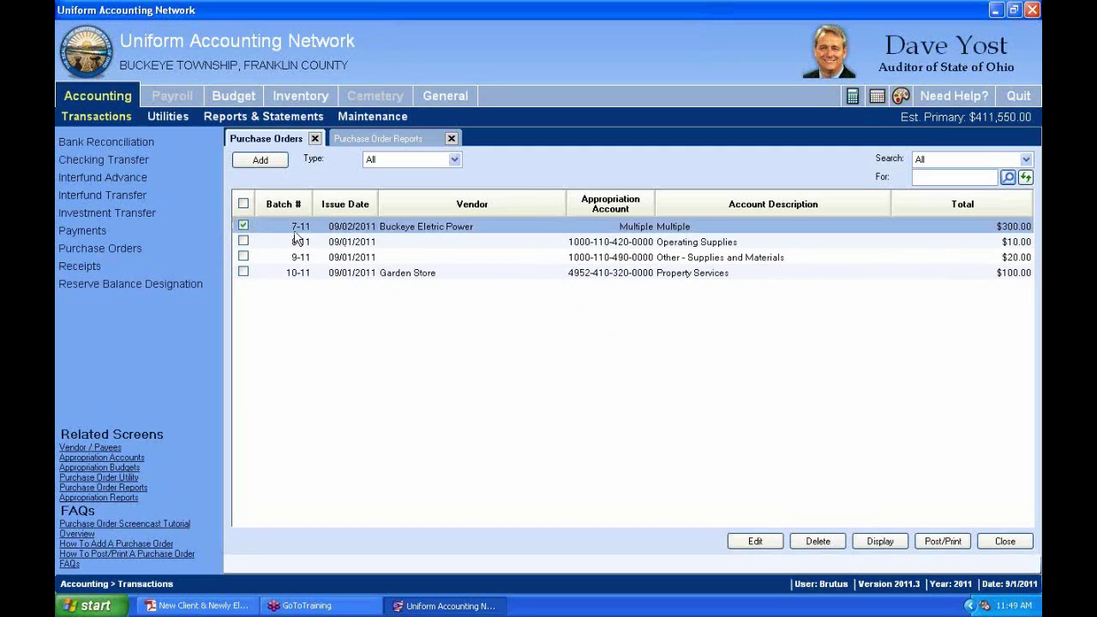
pyautogui.click(754, 542)
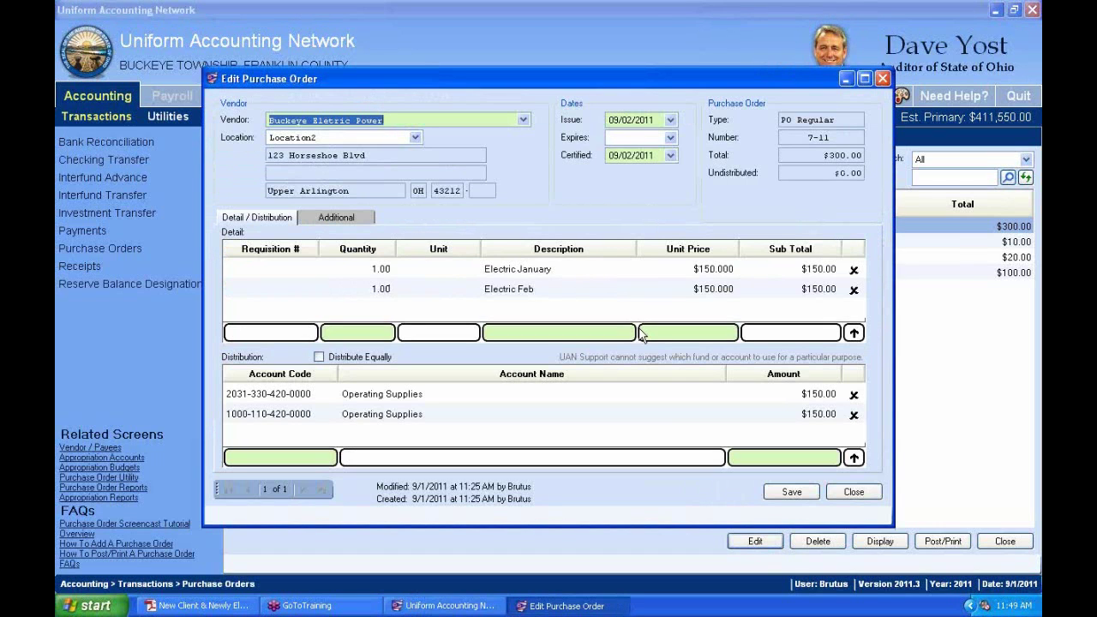
pyautogui.click(523, 120)
pyautogui.click(602, 114)
pyautogui.click(498, 292)
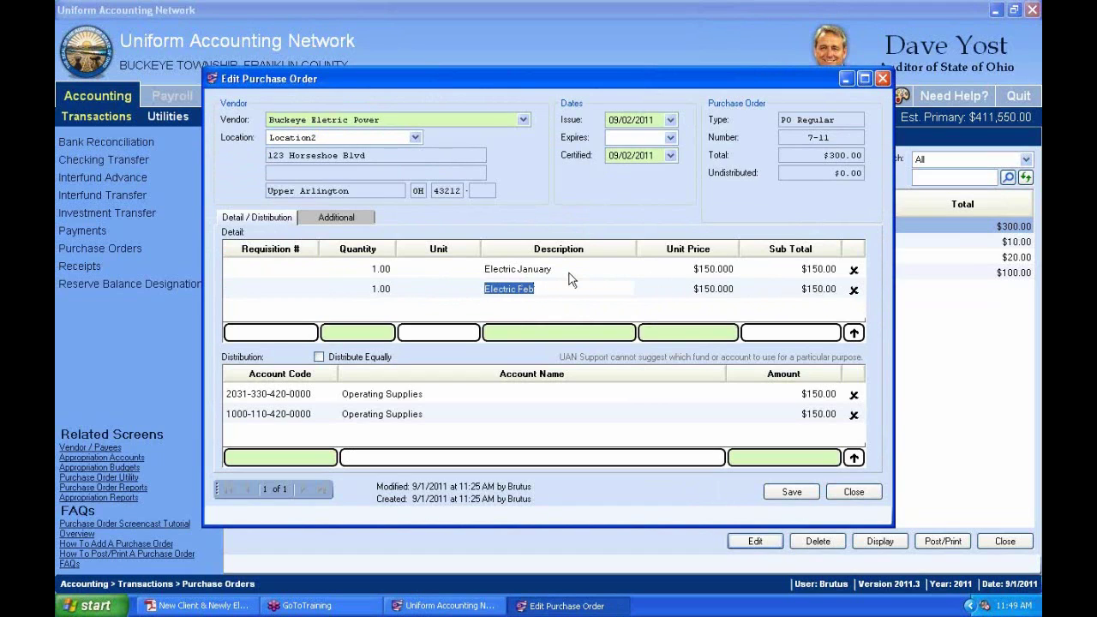
pyautogui.click(854, 292)
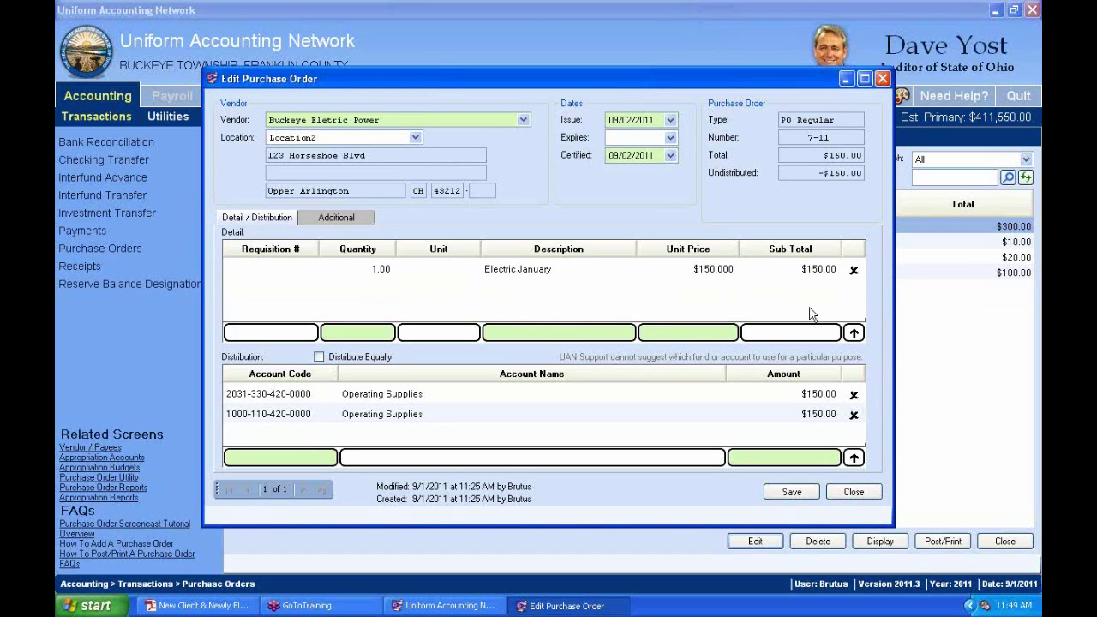
# Remove the second Operating Supplies distribution line from the purchase order, save the change to batch and close the form
pyautogui.click(433, 419)
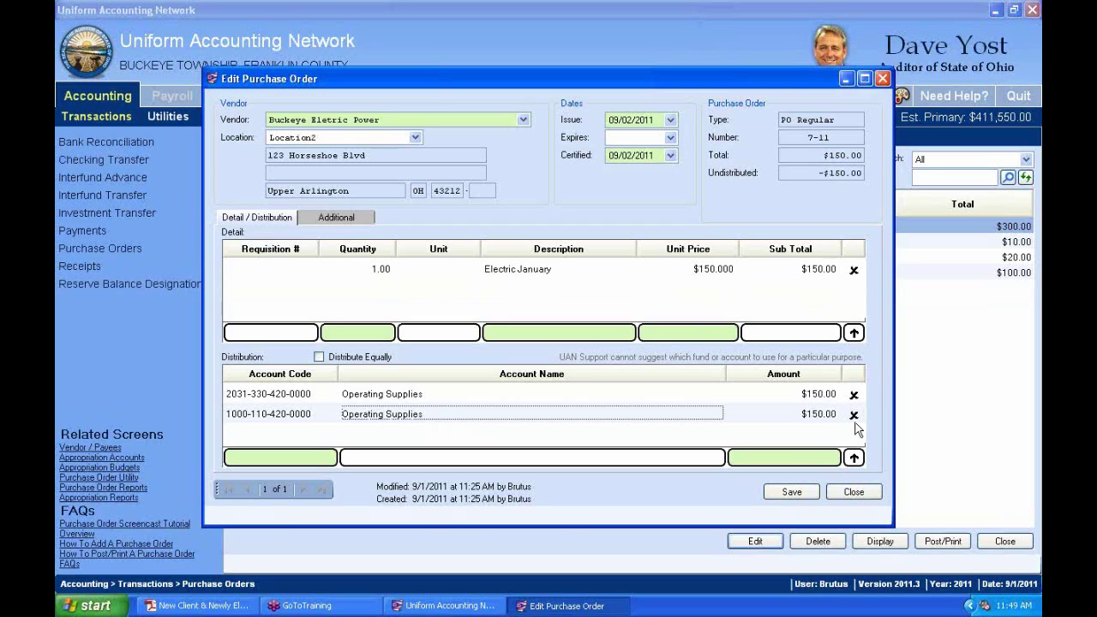
pyautogui.click(322, 415)
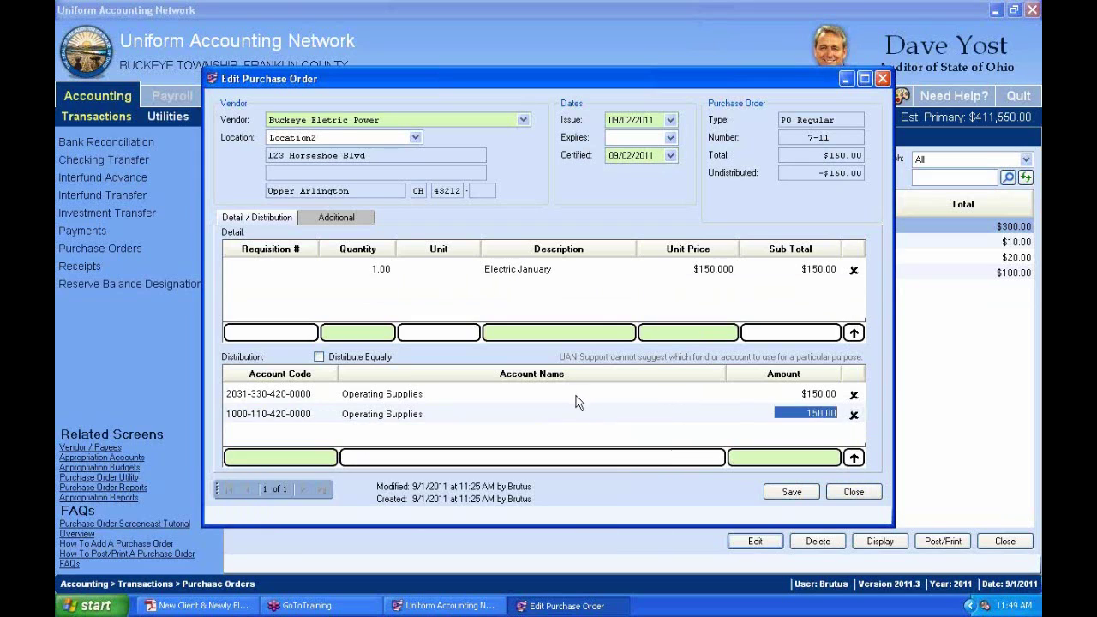
pyautogui.press('Tab')
pyautogui.click(854, 414)
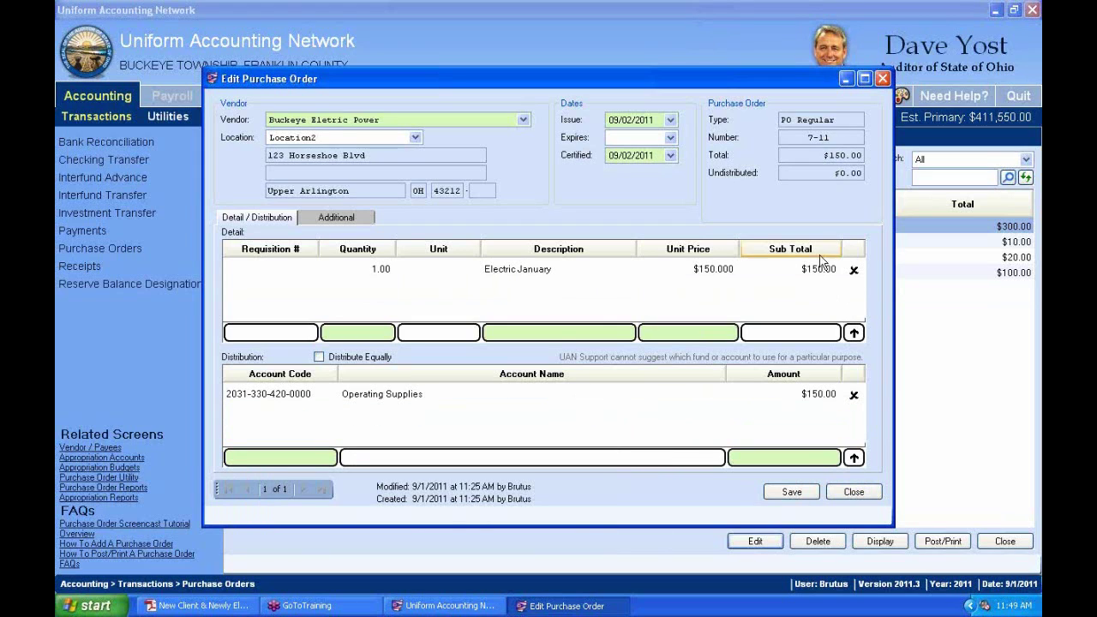
pyautogui.click(792, 492)
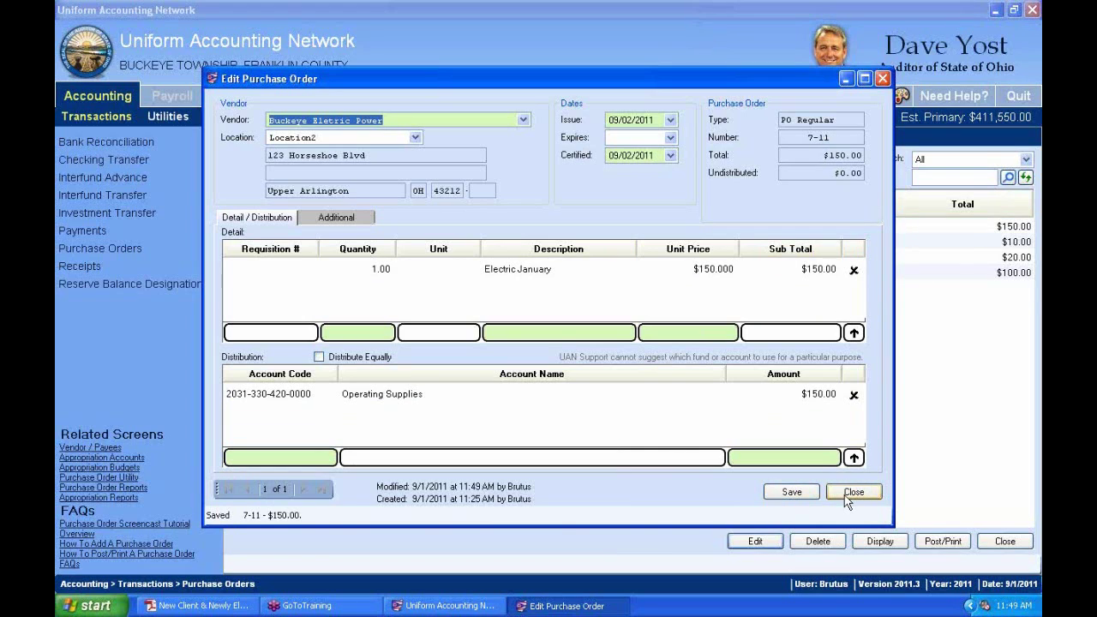
pyautogui.click(846, 496)
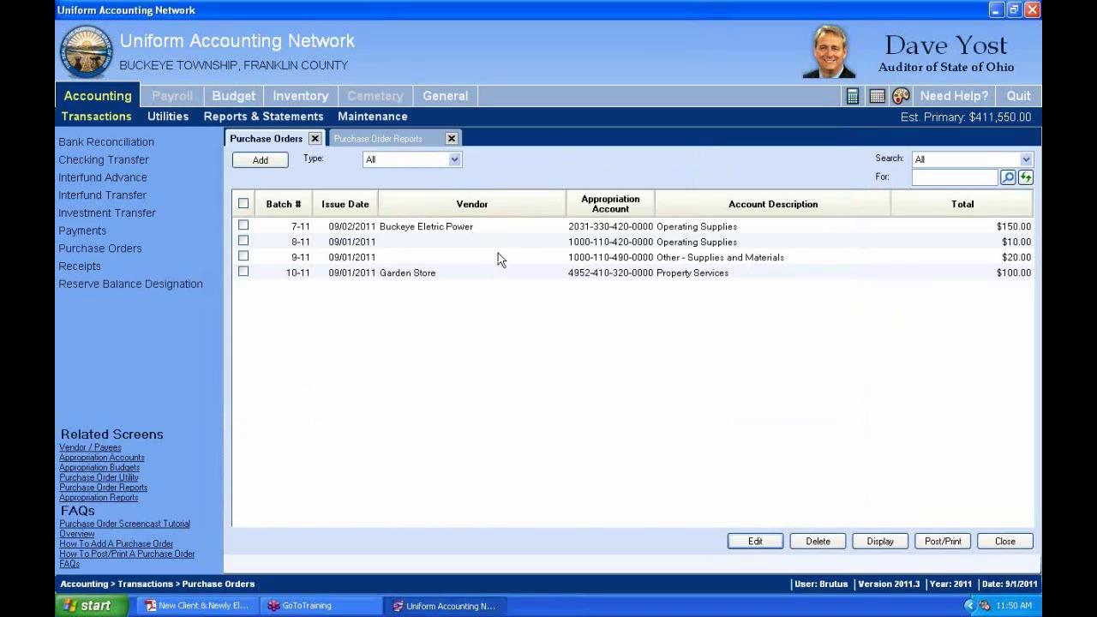
# Try to delete the Other - Supplies and Materials entry from the batch, cancel the deletion and clear its selection
pyautogui.click(244, 257)
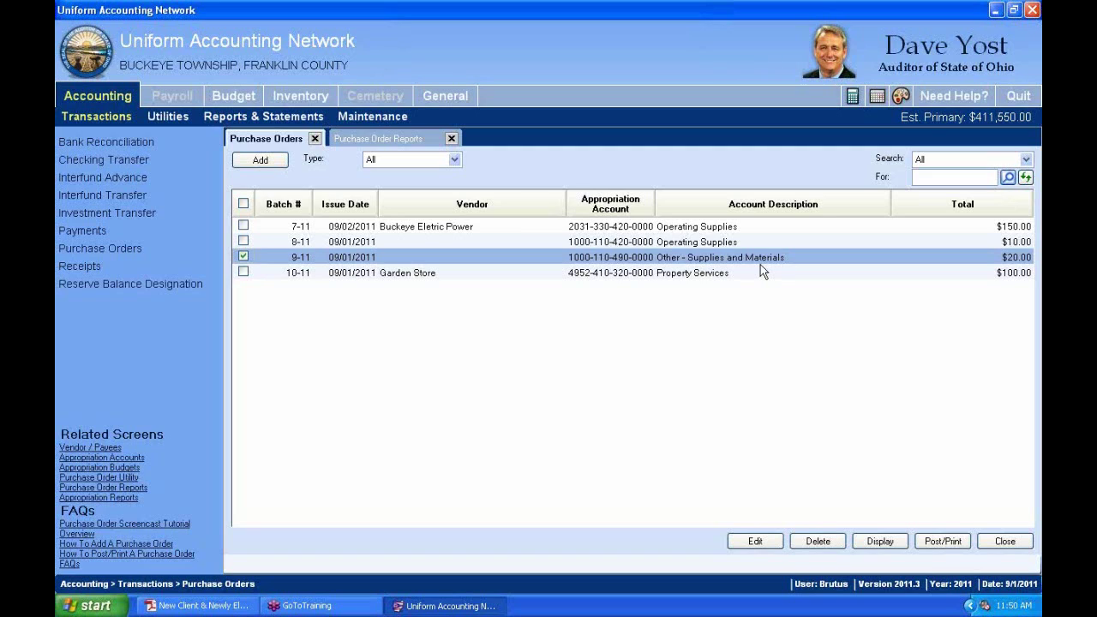
pyautogui.click(243, 256)
pyautogui.click(243, 257)
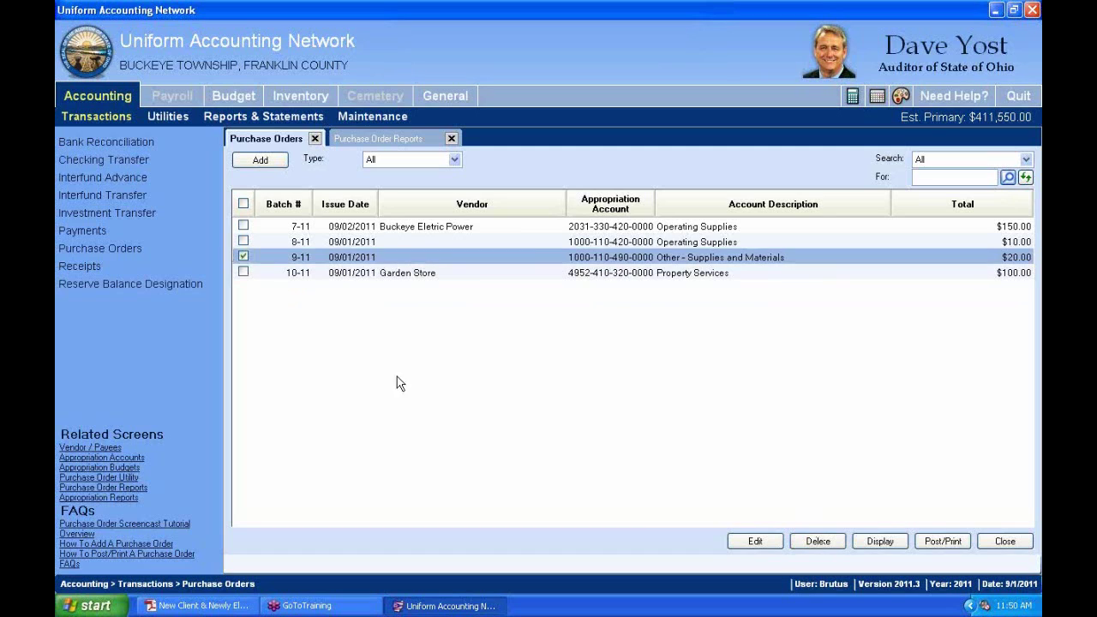
pyautogui.click(822, 543)
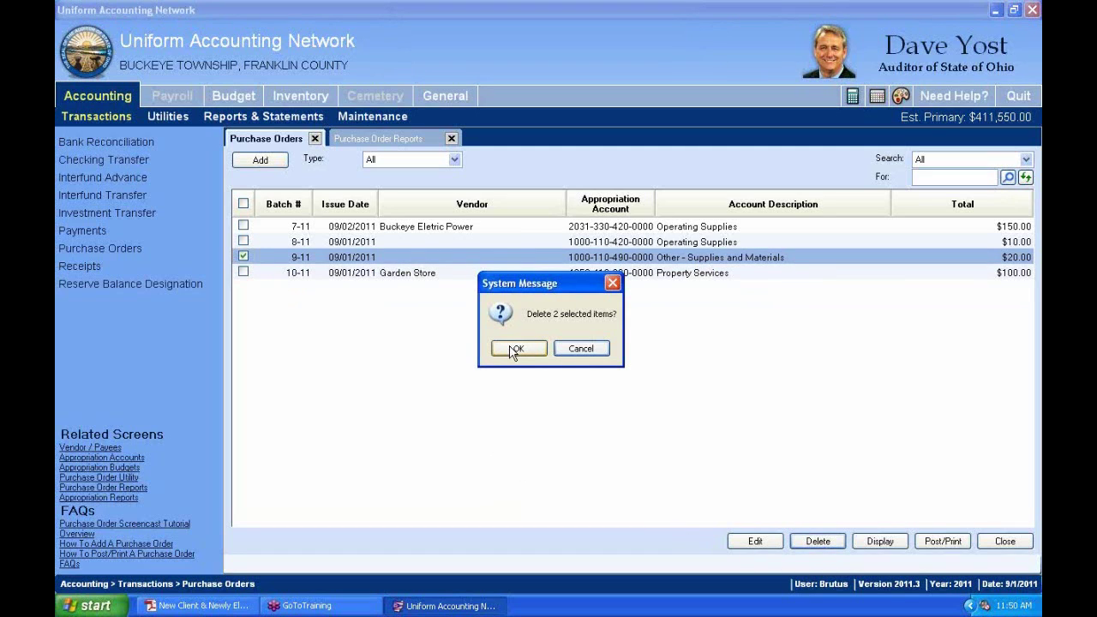
pyautogui.click(591, 353)
pyautogui.click(243, 256)
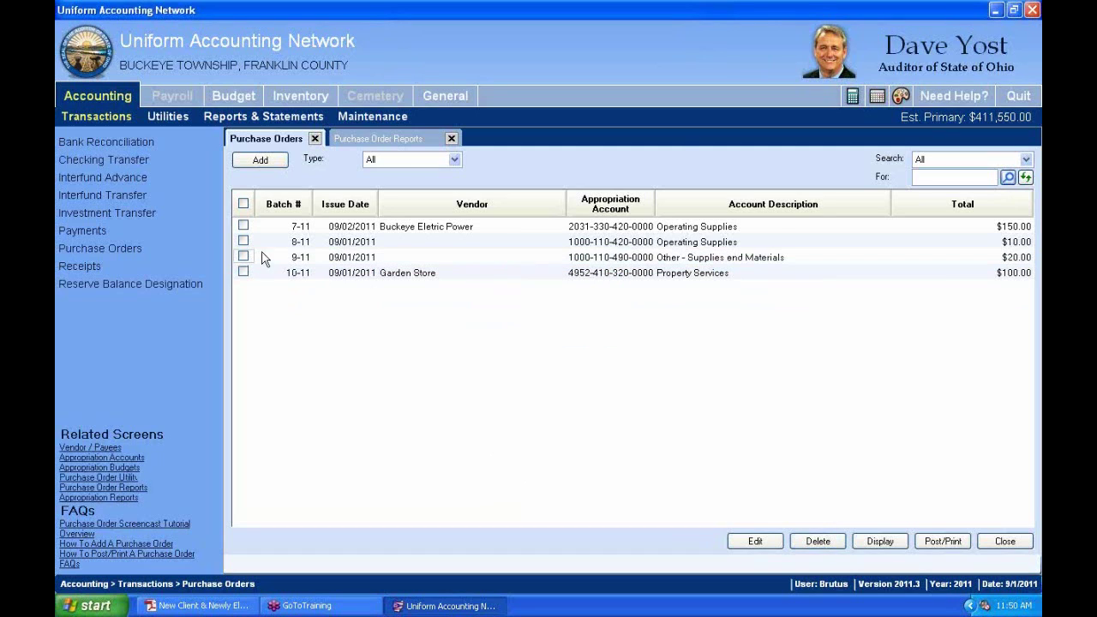
# Delete the Other - Supplies and Materials entry from the purchase order batch and dismiss the message that follows
pyautogui.click(243, 256)
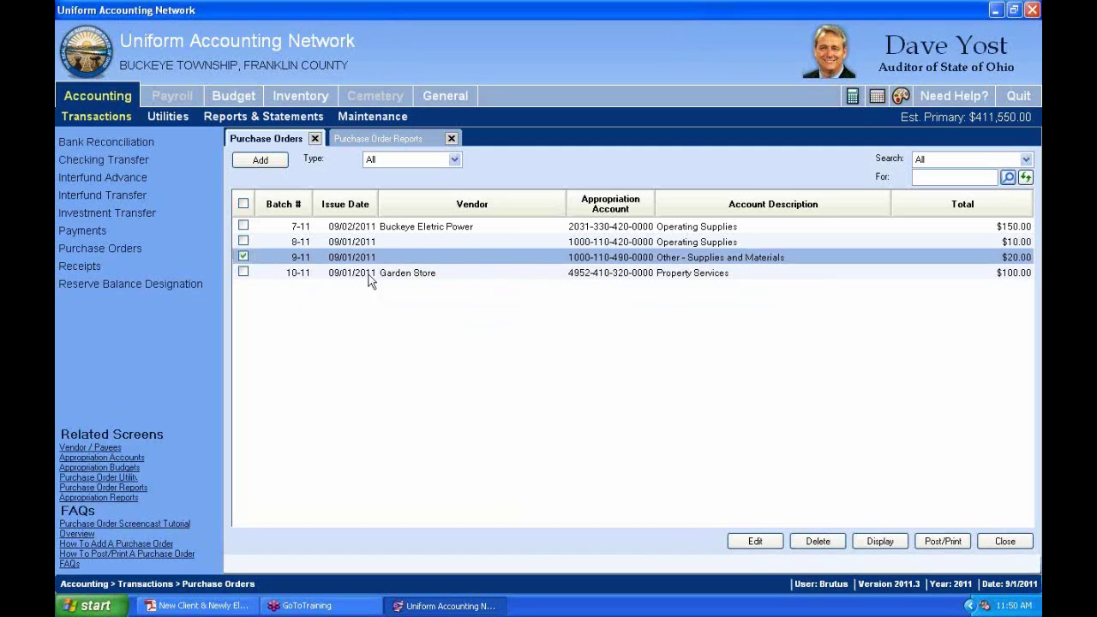
pyautogui.click(801, 538)
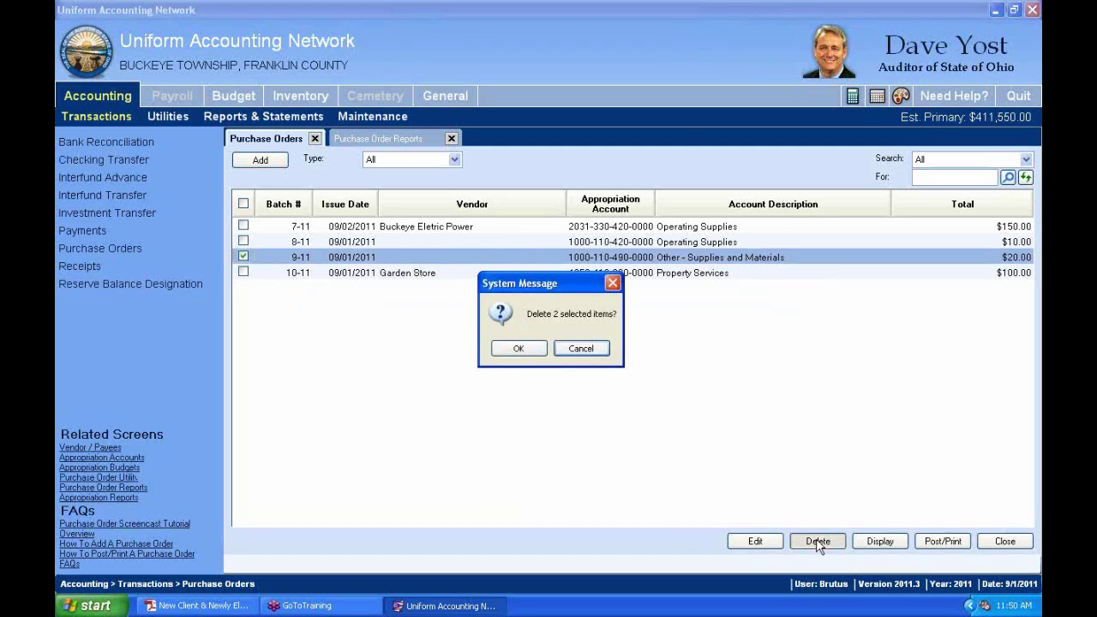
pyautogui.click(512, 349)
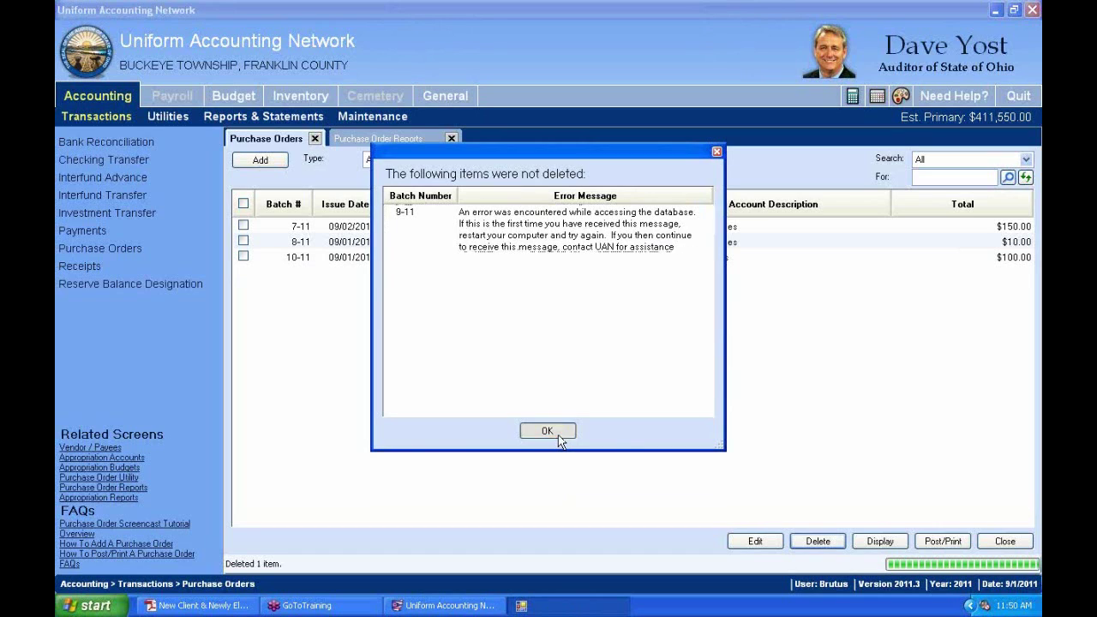
pyautogui.click(558, 435)
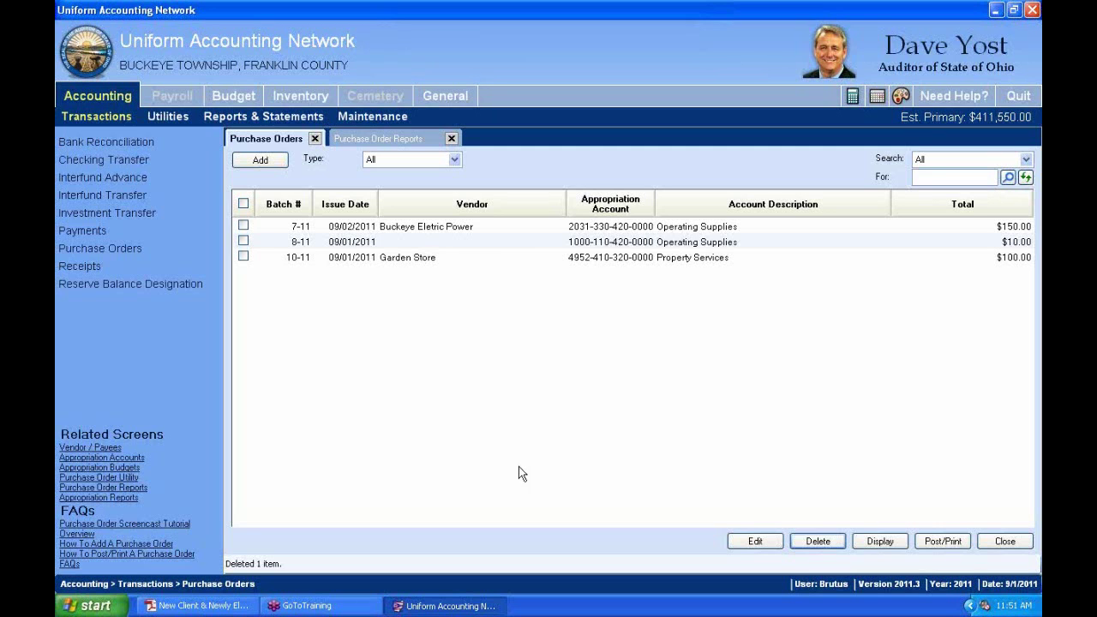
# Switch to the New Client & Newly Elected Handbook in Adobe Reader, find the Posting Purchase Orders section, then return to Uniform Accounting Network
pyautogui.click(197, 605)
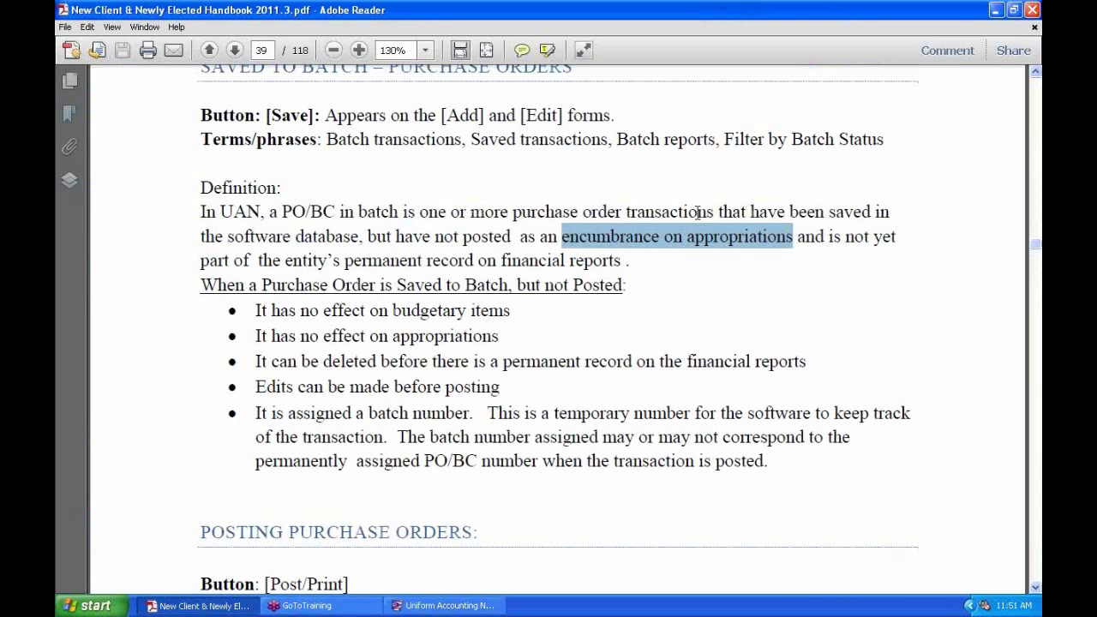
pyautogui.click(450, 366)
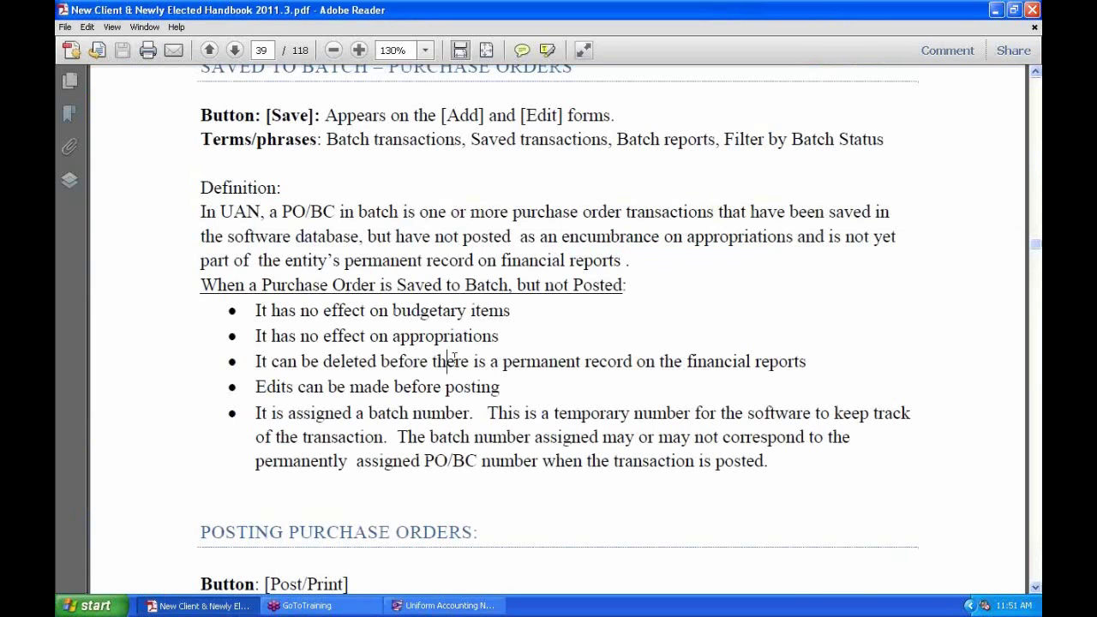
pyautogui.scroll(-4, 476, 343)
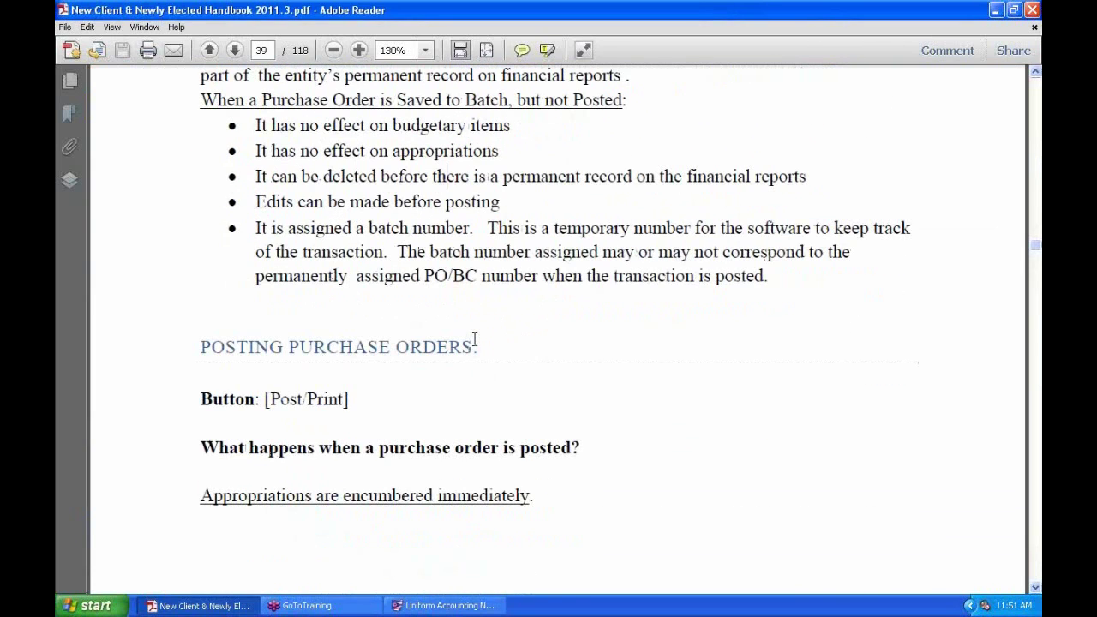
pyautogui.scroll(-7, 475, 344)
pyautogui.scroll(2, 477, 345)
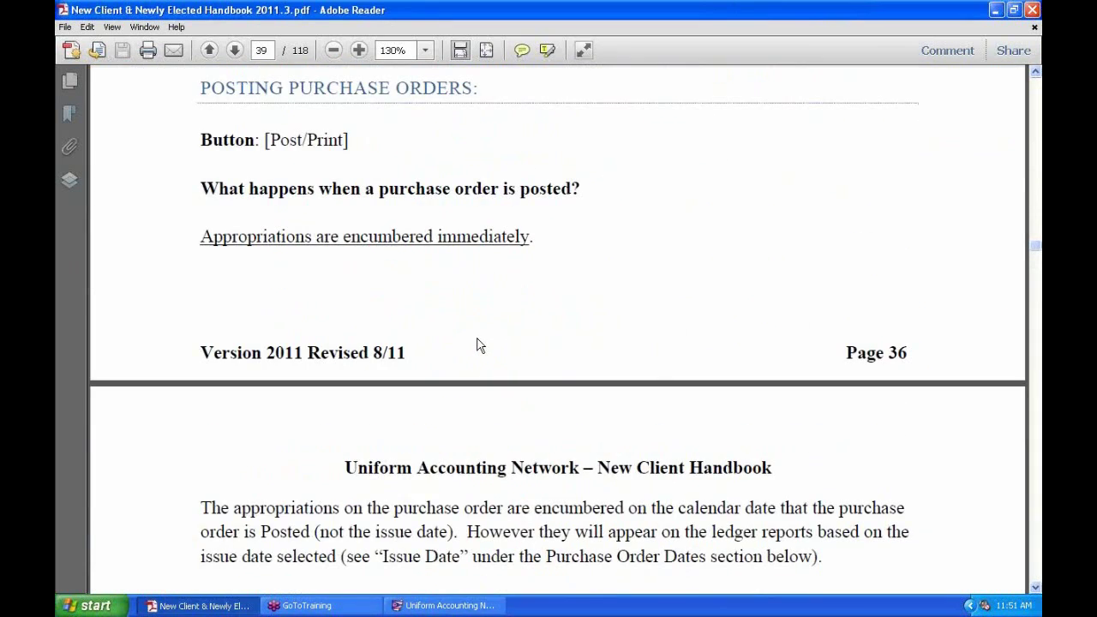
pyautogui.scroll(-2, 568, 360)
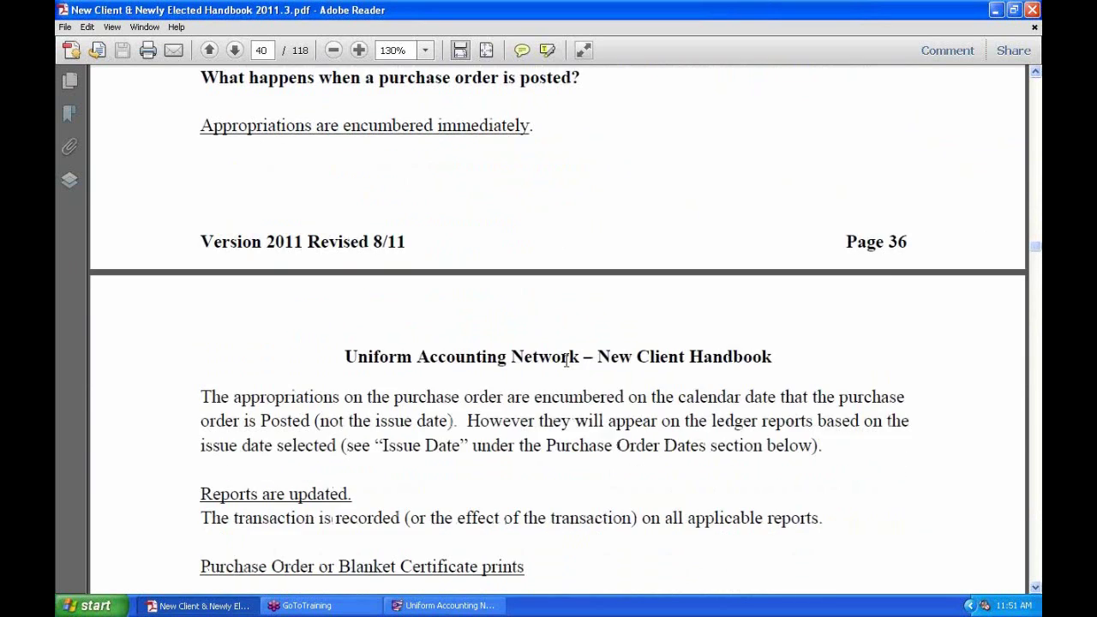
pyautogui.scroll(2, 568, 359)
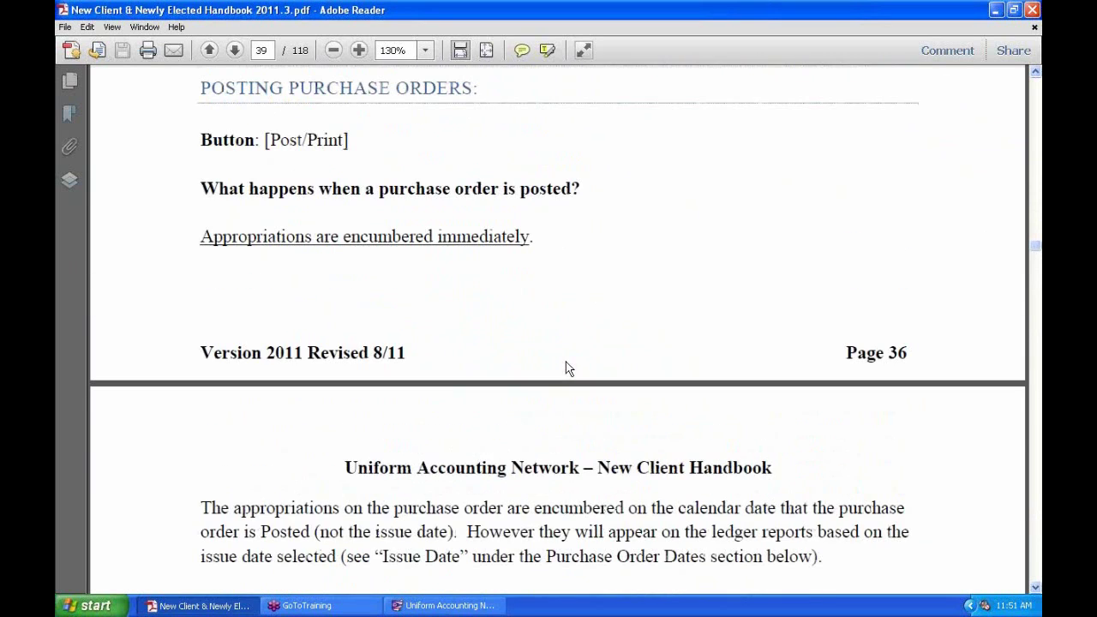
pyautogui.click(467, 603)
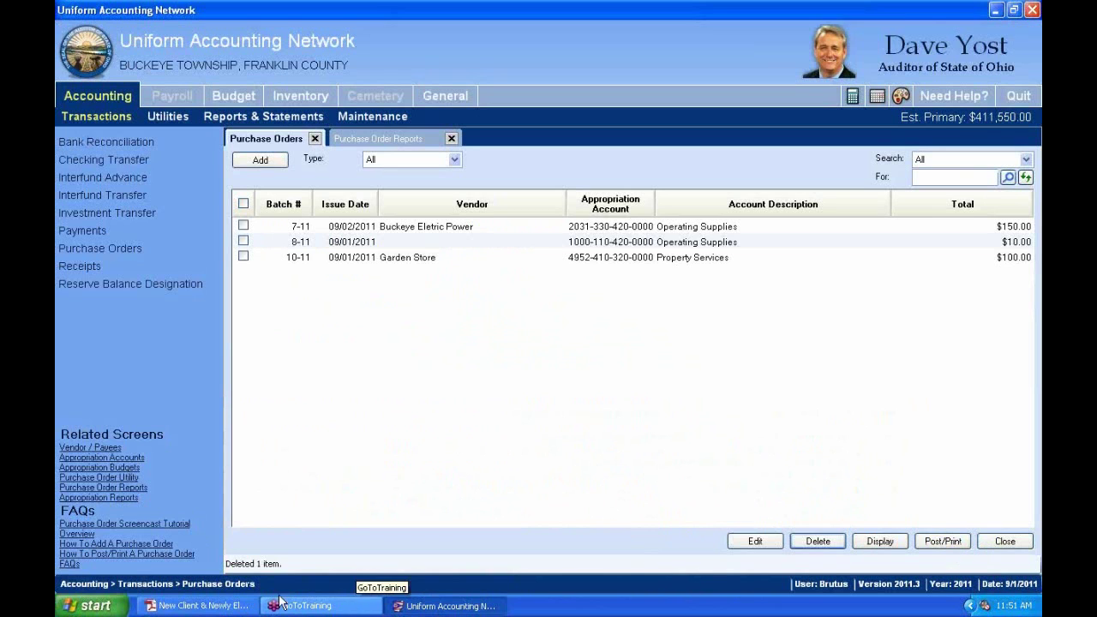
# Go back to the handbook in Adobe Reader and read how calendar date and issue date govern encumbrances, highlighting the key phrases
pyautogui.click(201, 605)
pyautogui.scroll(-2, 519, 336)
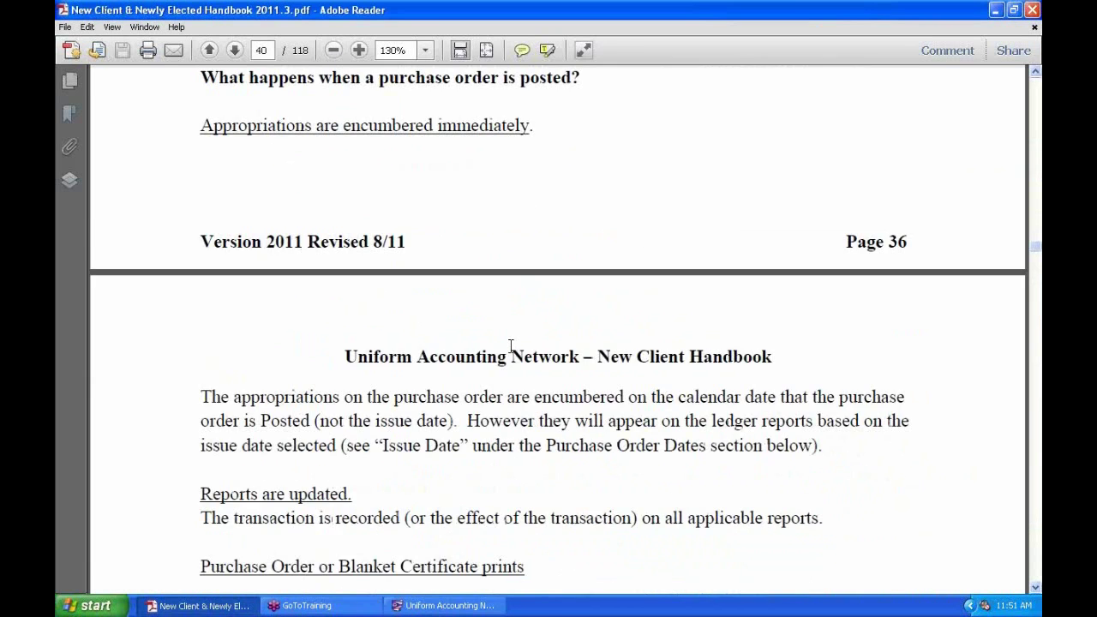
pyautogui.scroll(-1, 510, 345)
pyautogui.moveTo(251, 361); pyautogui.dragTo(857, 364)
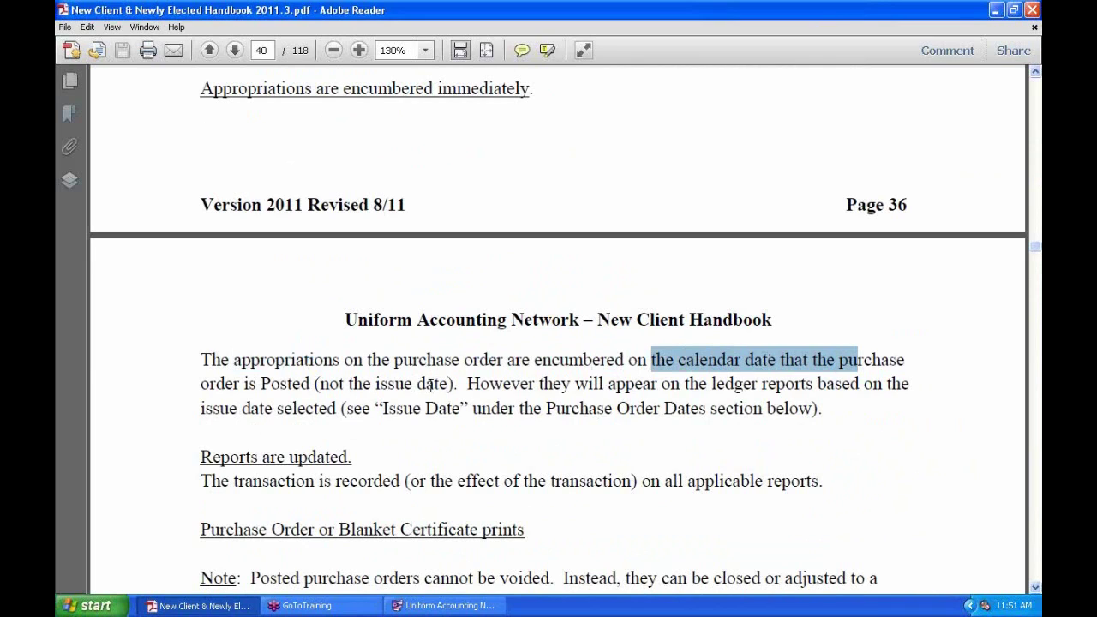
pyautogui.moveTo(458, 384); pyautogui.dragTo(377, 384)
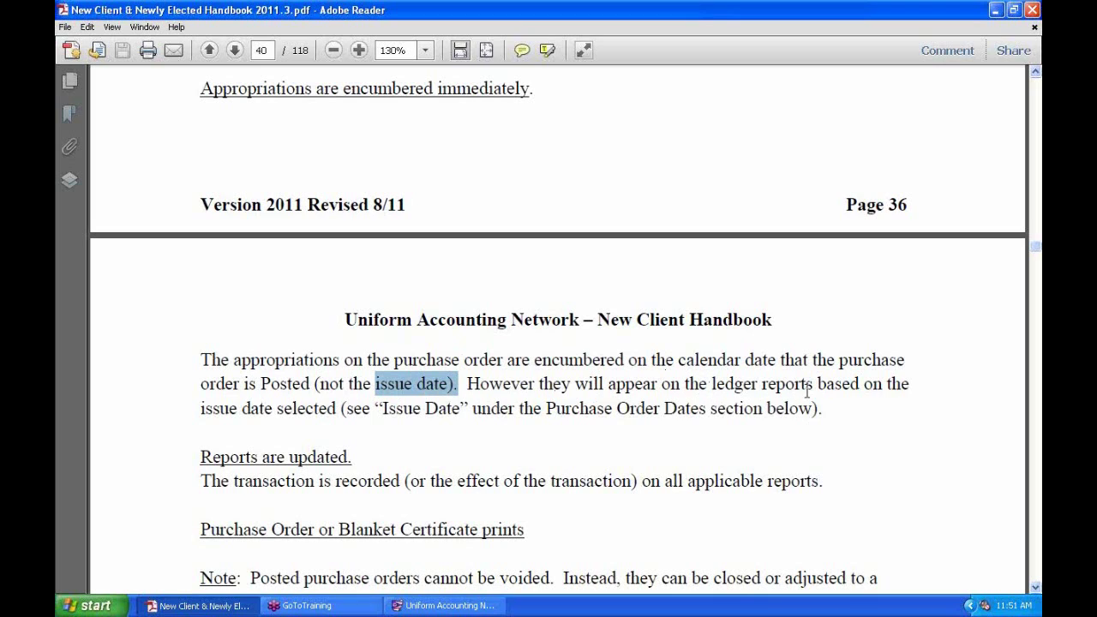
pyautogui.click(295, 409)
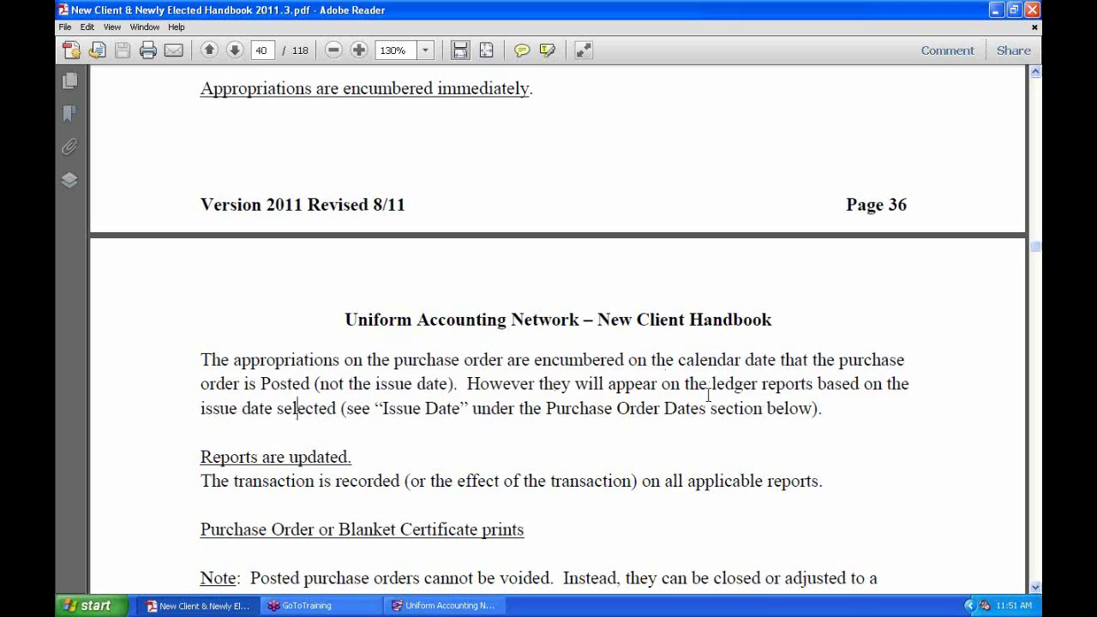
pyautogui.moveTo(203, 409); pyautogui.dragTo(273, 408)
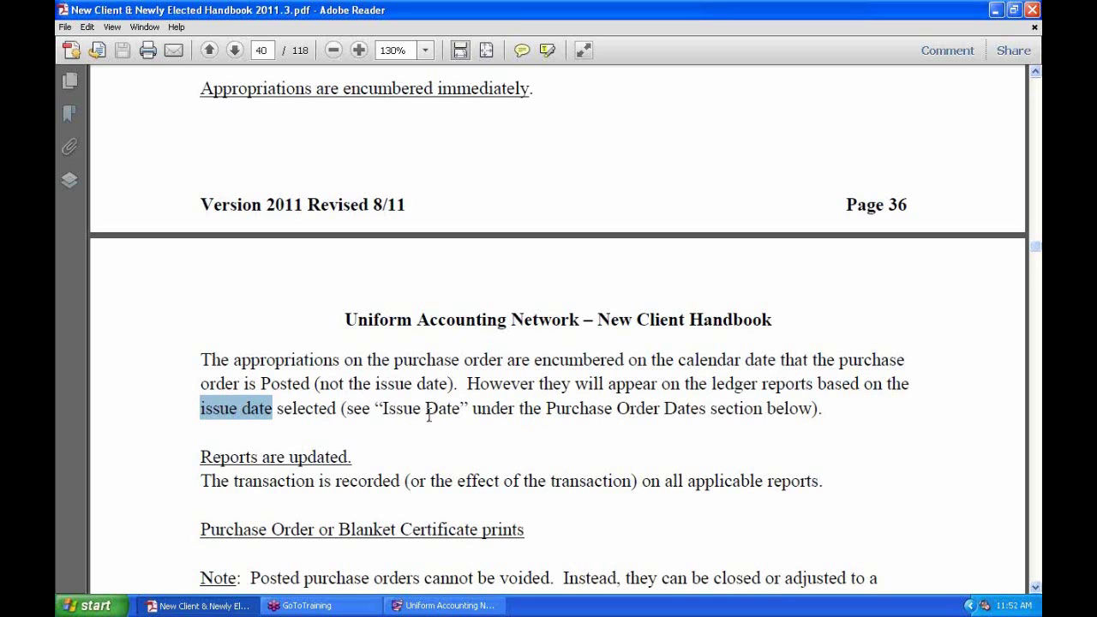
pyautogui.click(621, 411)
# Review the handbook passages on encumbered appropriations, updated reports, printing and the note about voiding posted purchase orders
pyautogui.scroll(-3, 655, 352)
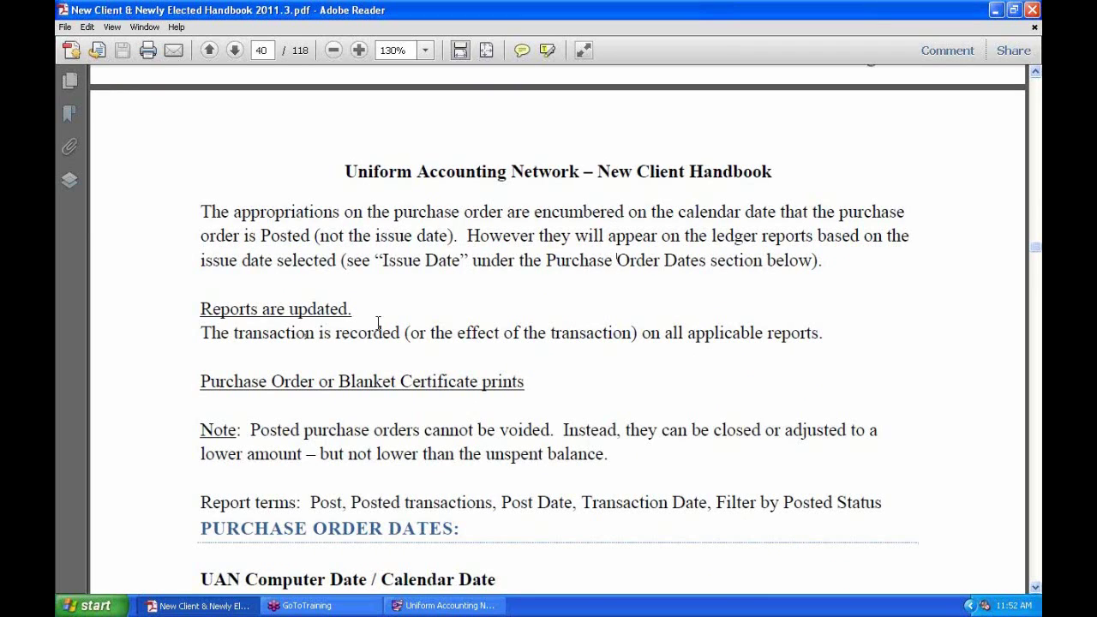
pyautogui.scroll(-2, 378, 322)
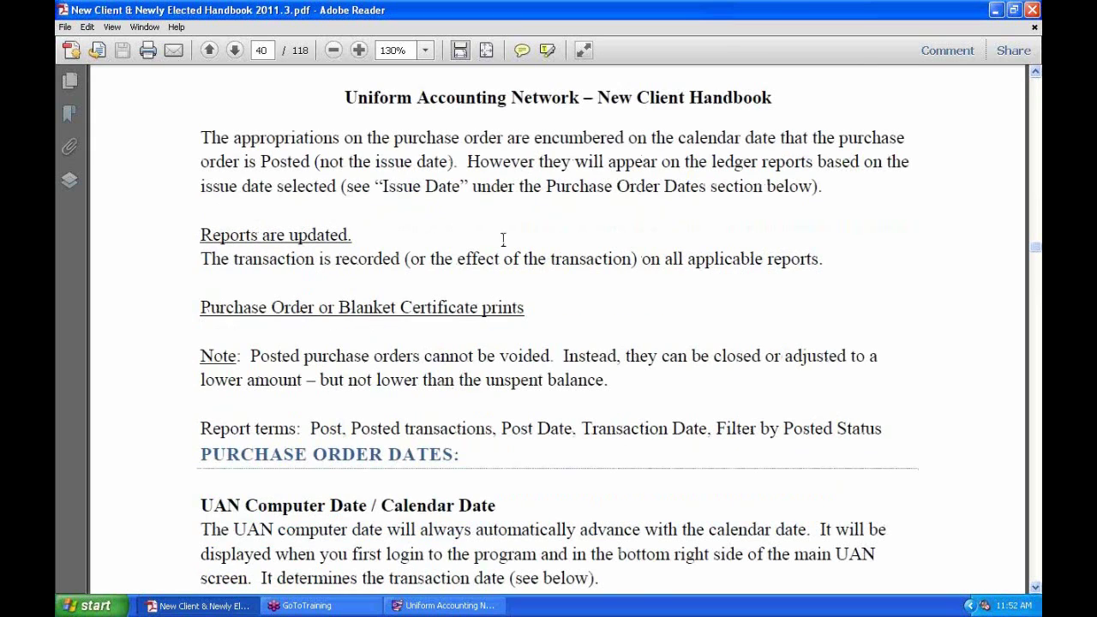
pyautogui.scroll(4, 454, 332)
pyautogui.moveTo(532, 286); pyautogui.dragTo(640, 297)
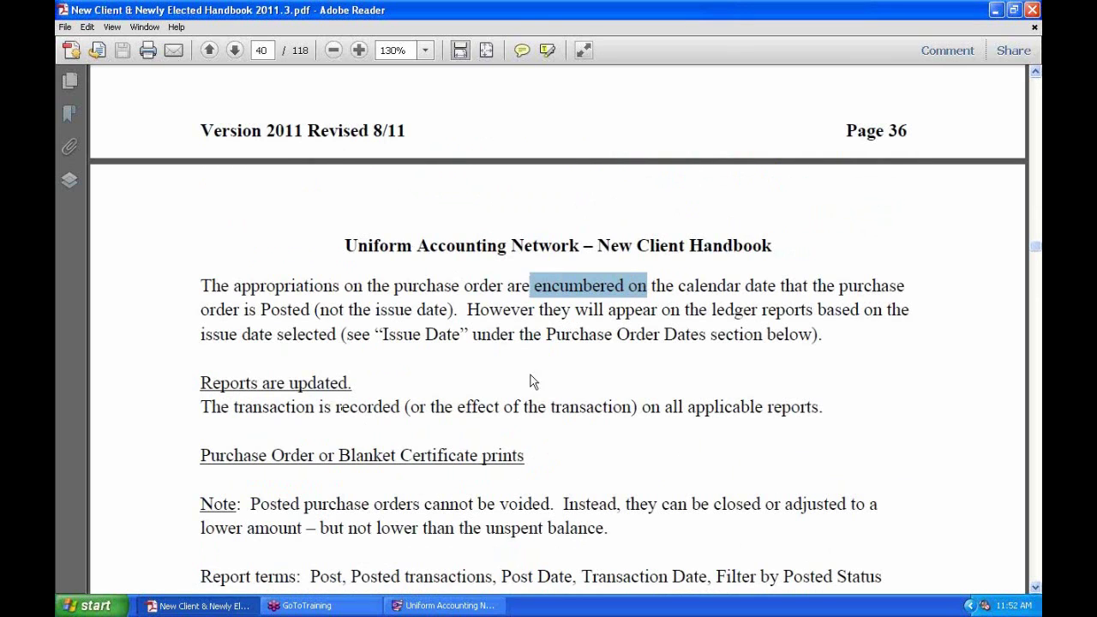
pyautogui.scroll(-4, 451, 384)
pyautogui.click(268, 235)
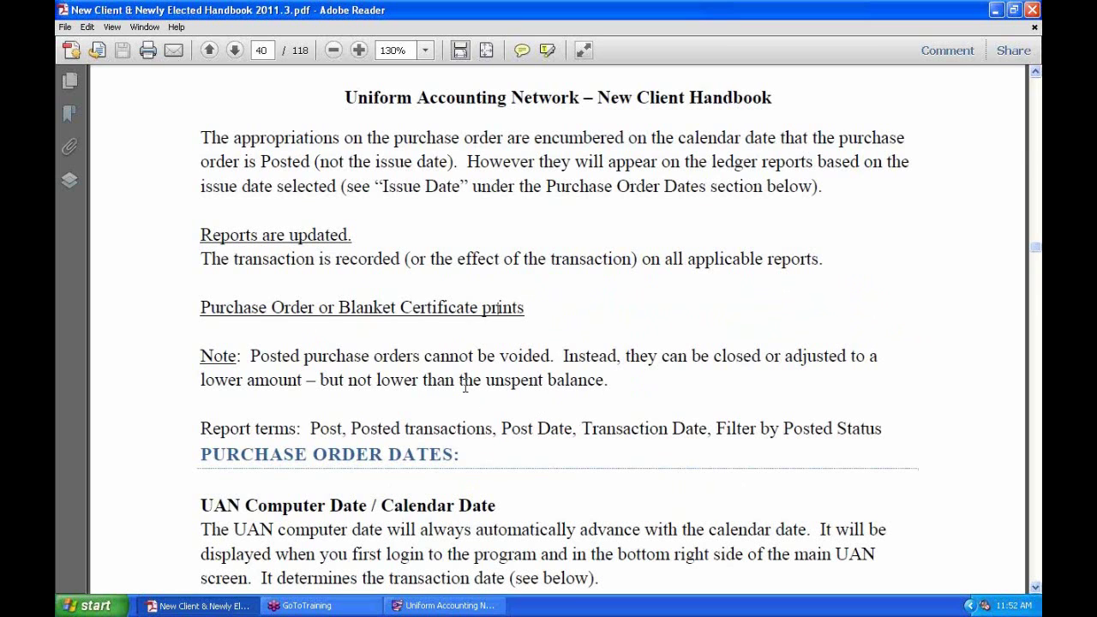
# Read the handbook's Purchase Order Dates section and highlight the Transaction Date heading
pyautogui.scroll(-1, 480, 414)
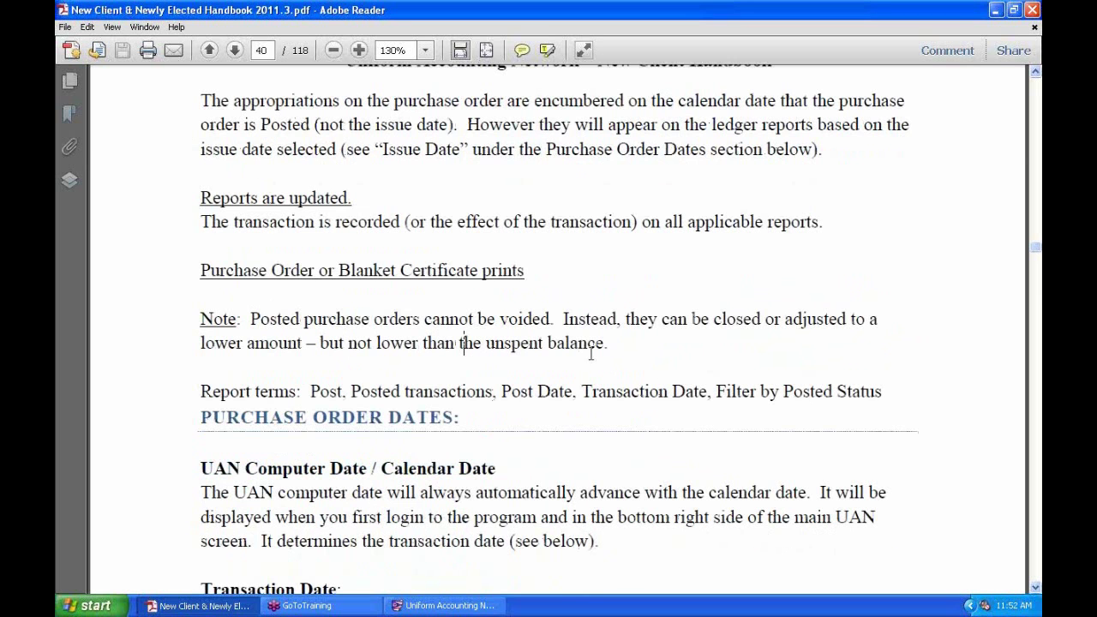
pyautogui.scroll(-6, 417, 543)
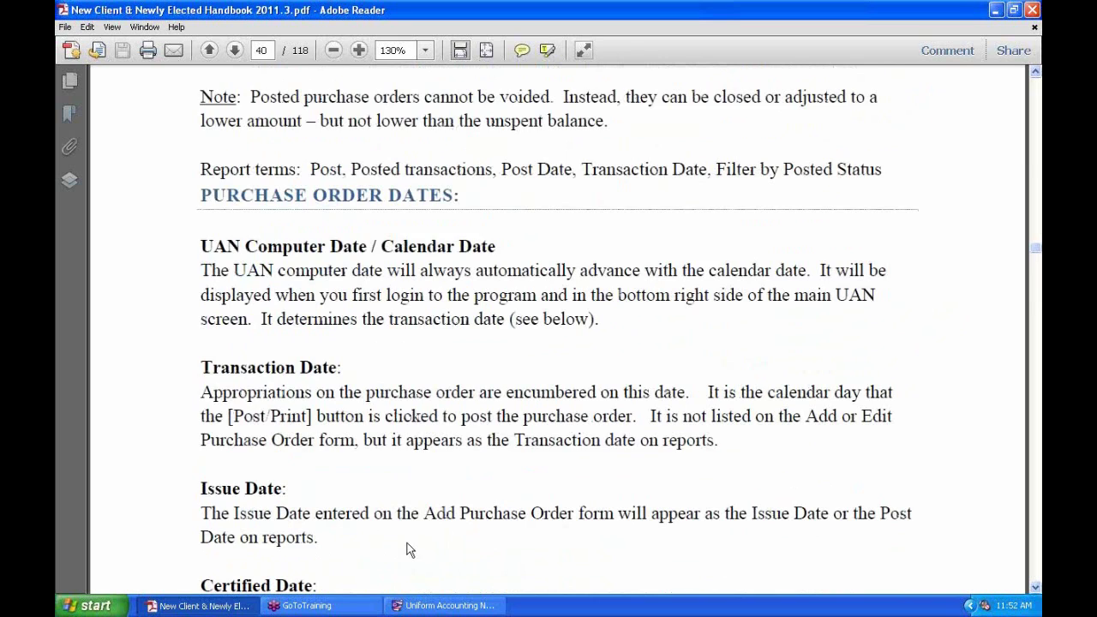
pyautogui.scroll(-3, 408, 549)
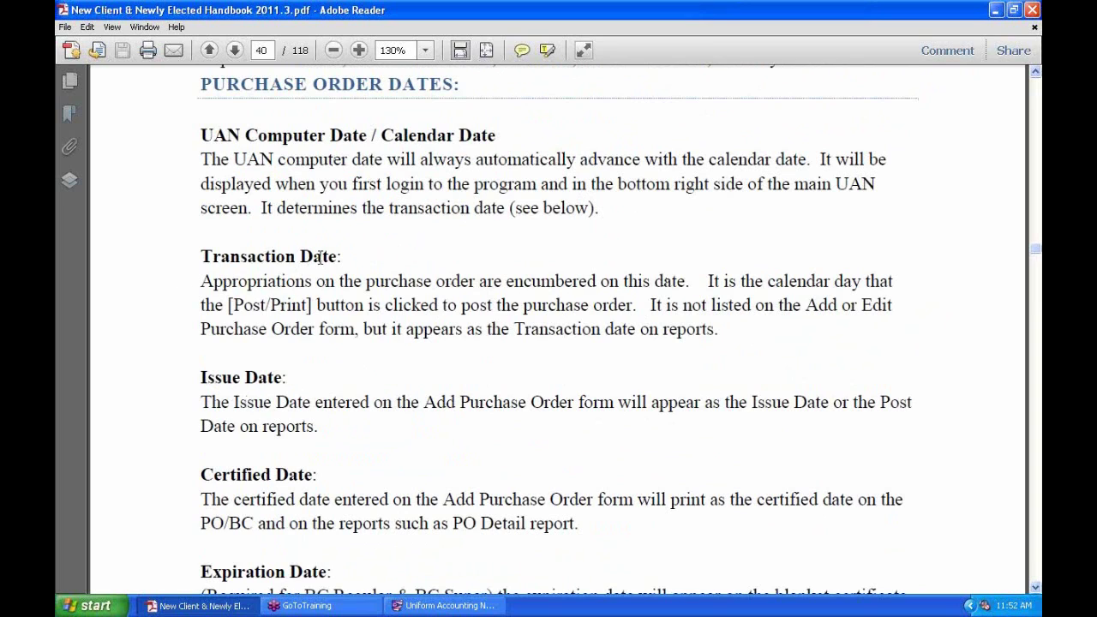
pyautogui.moveTo(340, 257); pyautogui.dragTo(197, 250)
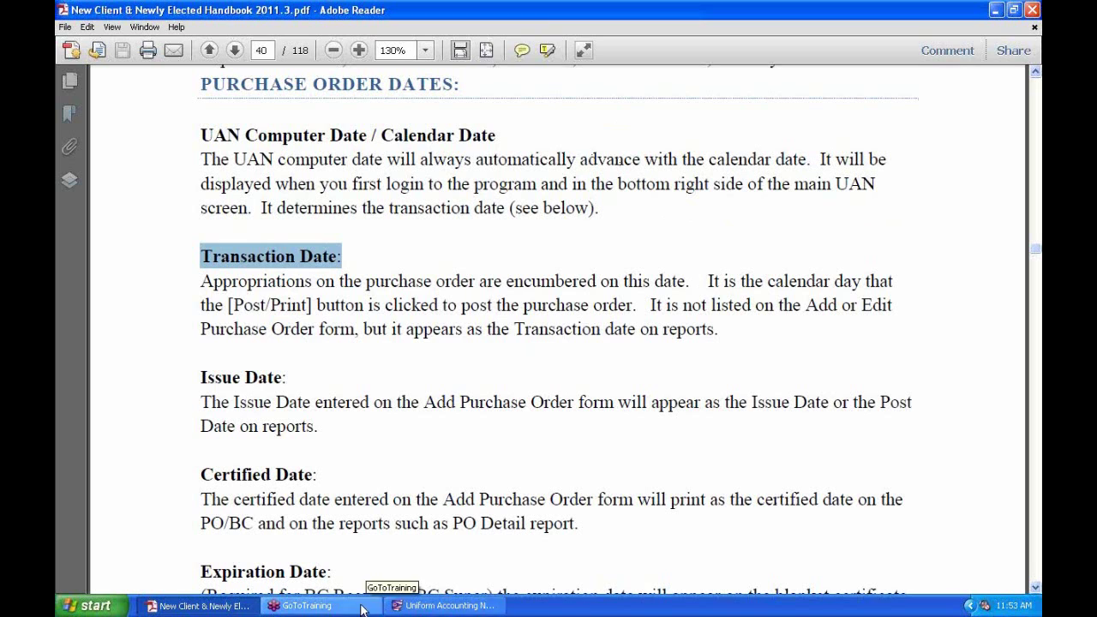
# Switch to Uniform Accounting Network and open the $10.00 Operating Supplies blanket certificate for editing
pyautogui.click(438, 606)
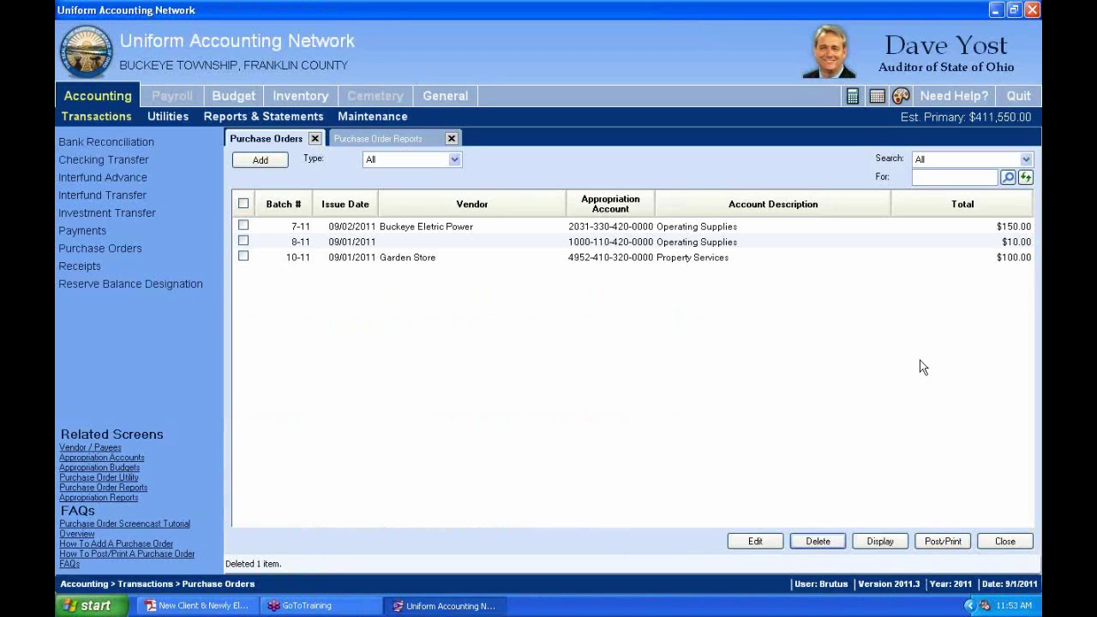
pyautogui.click(243, 241)
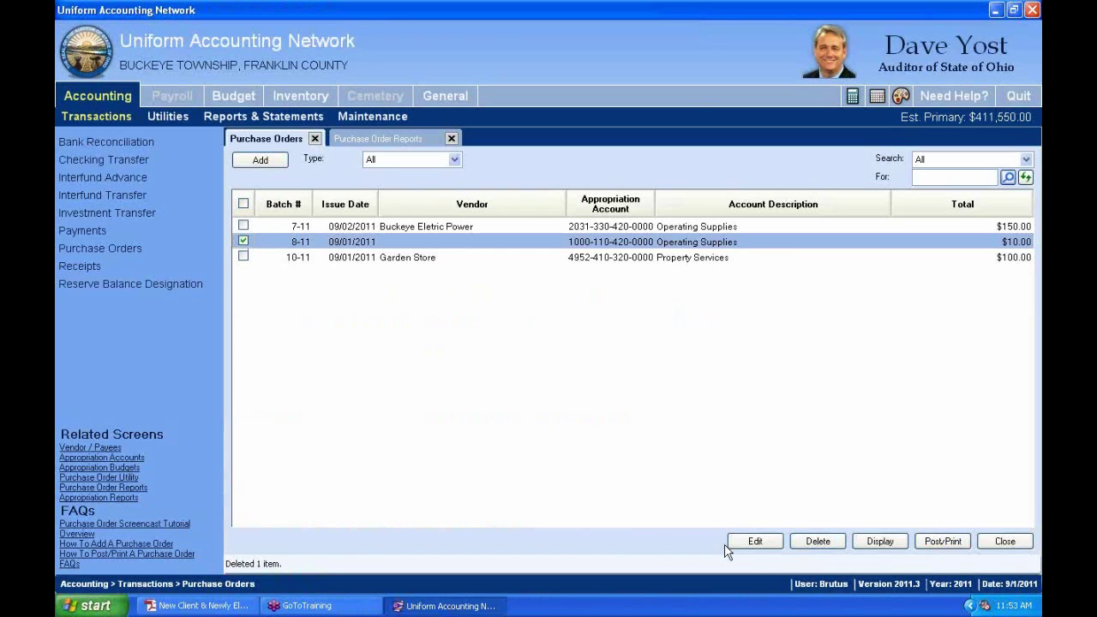
pyautogui.click(755, 542)
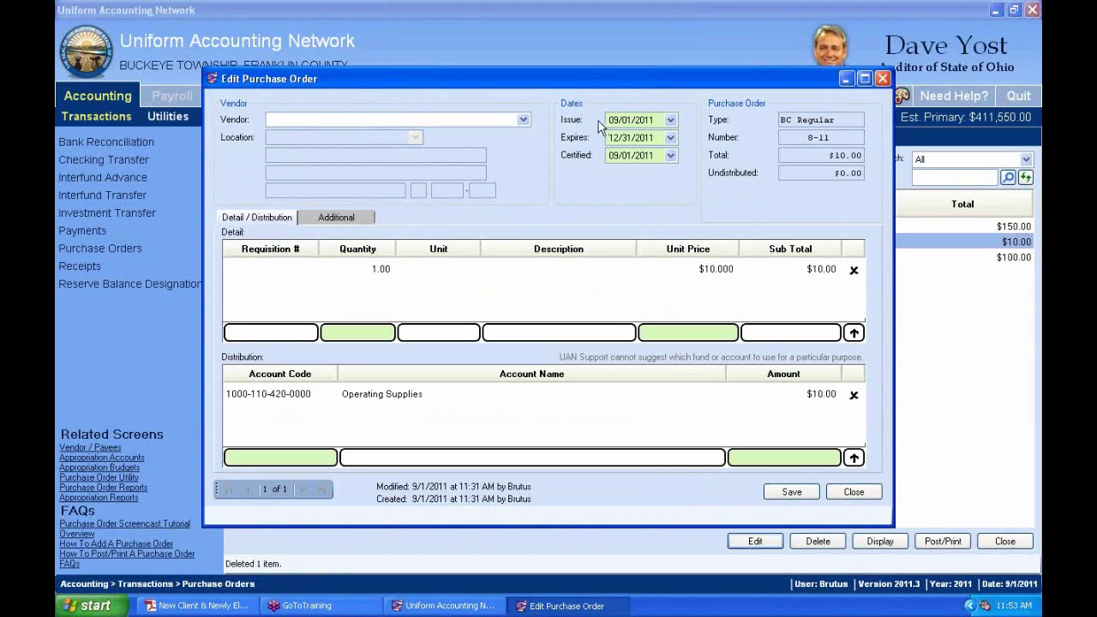
# Set the blanket certificate's issue date and certified date to 09/02/2011
pyautogui.click(671, 120)
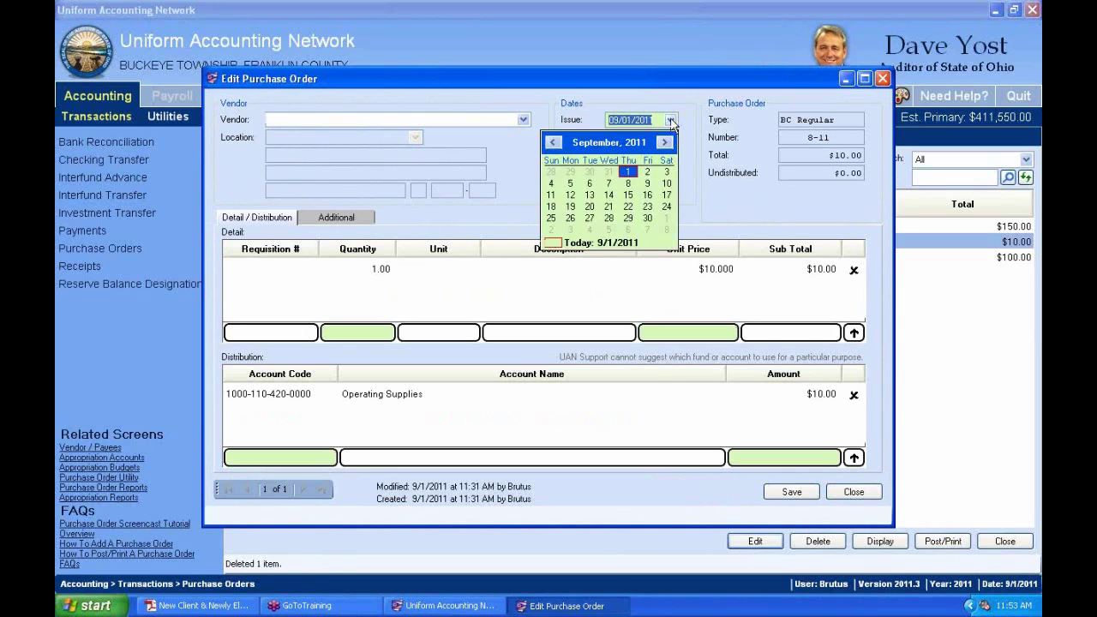
pyautogui.click(647, 171)
pyautogui.click(670, 155)
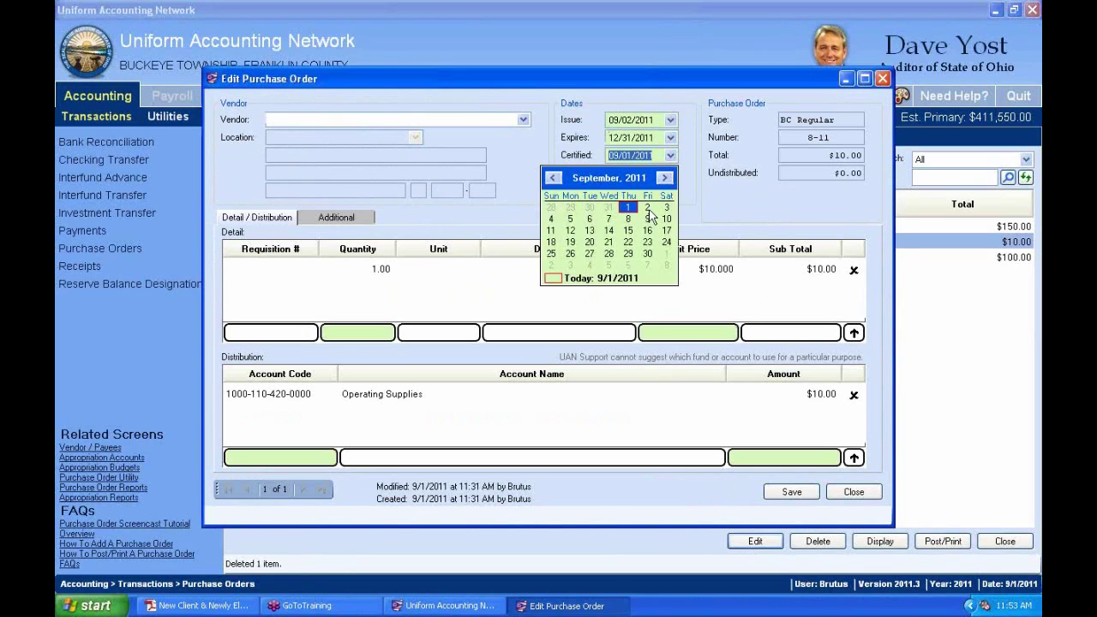
pyautogui.click(647, 219)
# Set the blanket certificate's issue and certified dates to 08/31/2011, save it to batch and close the form
pyautogui.click(670, 120)
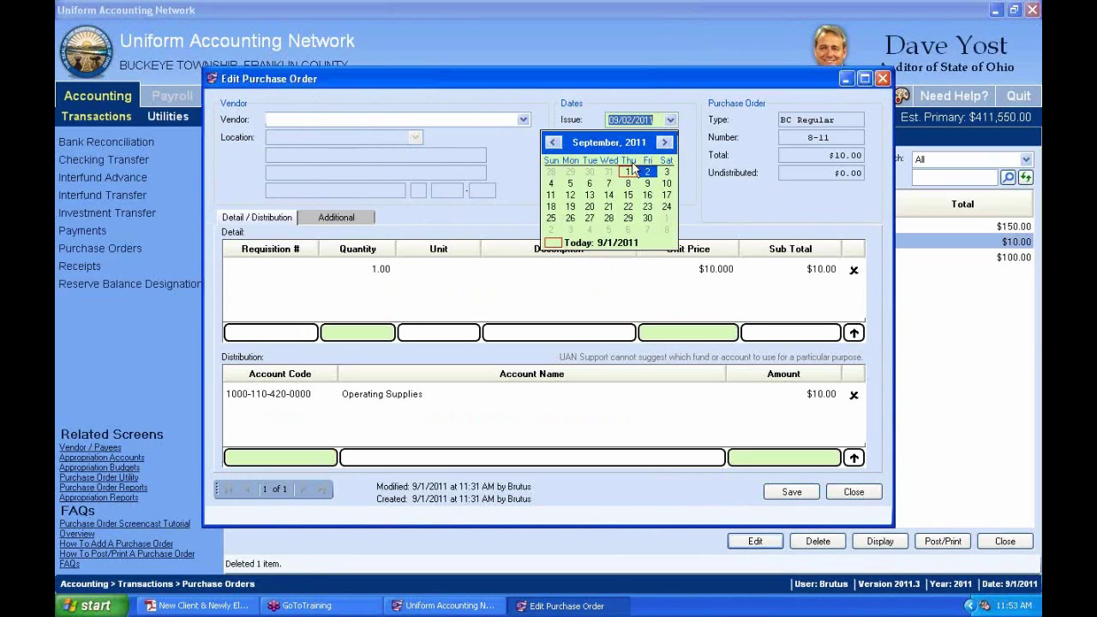
pyautogui.click(608, 171)
pyautogui.click(670, 155)
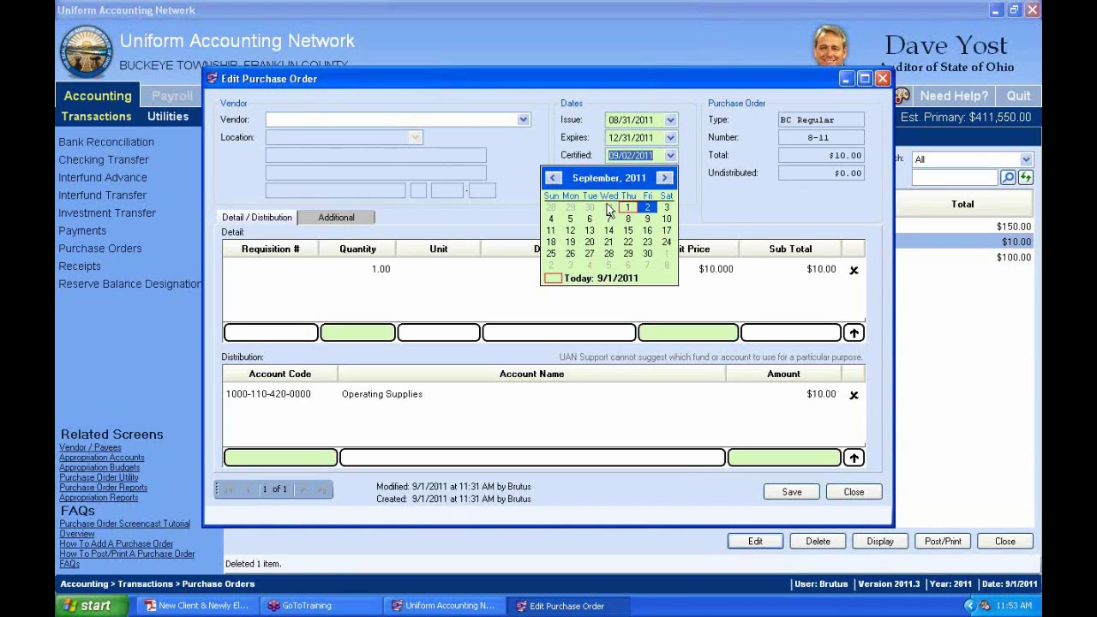
pyautogui.click(609, 214)
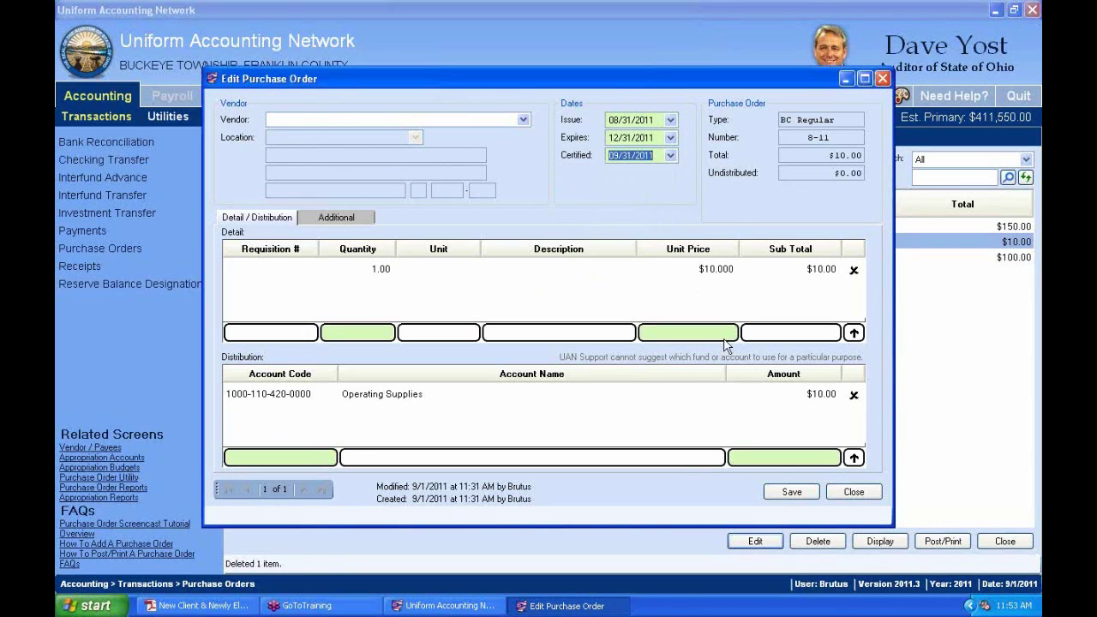
pyautogui.click(792, 493)
pyautogui.click(853, 492)
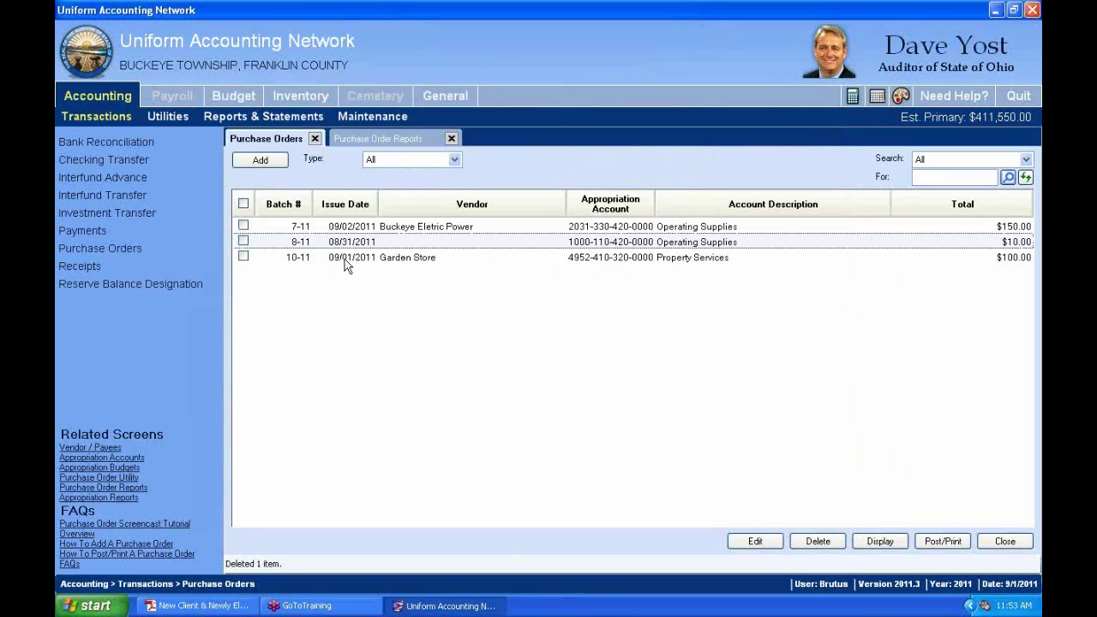
# Edit the Garden Store purchase order, setting its issue date to 09/03/2011 and certified date to 09/09/2011, save it and close the form
pyautogui.click(244, 262)
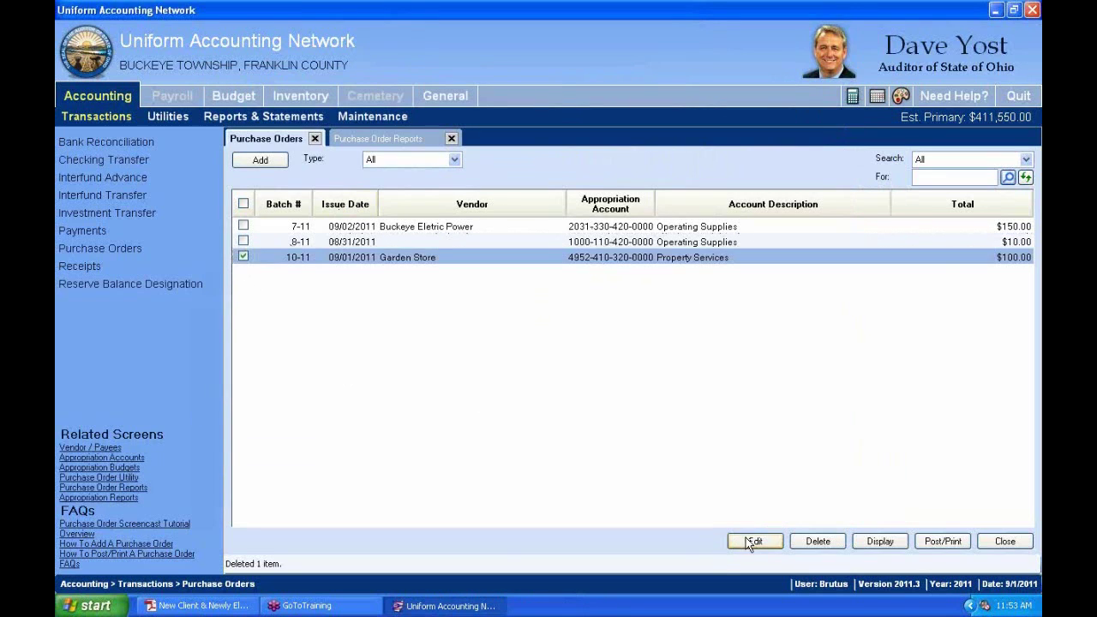
pyautogui.click(746, 537)
pyautogui.click(671, 120)
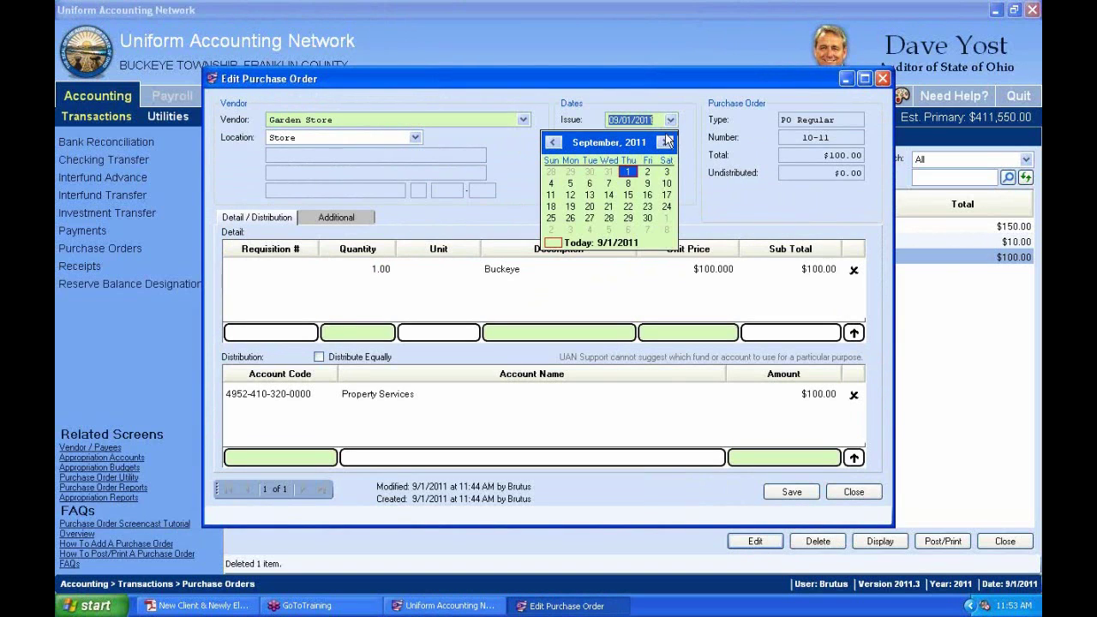
pyautogui.click(671, 176)
pyautogui.click(671, 155)
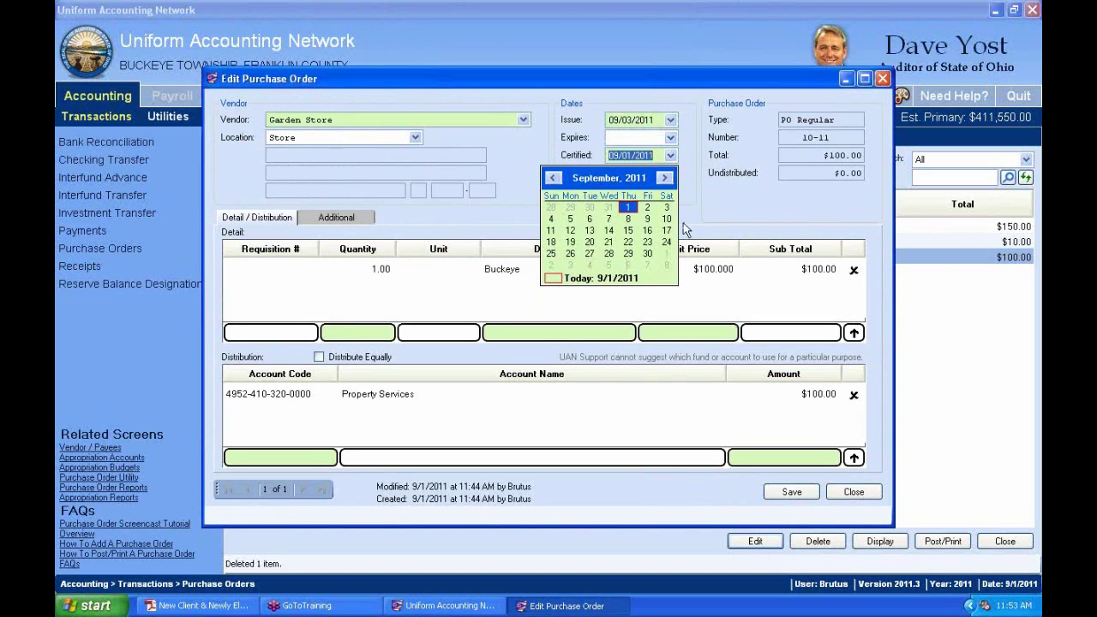
pyautogui.click(647, 219)
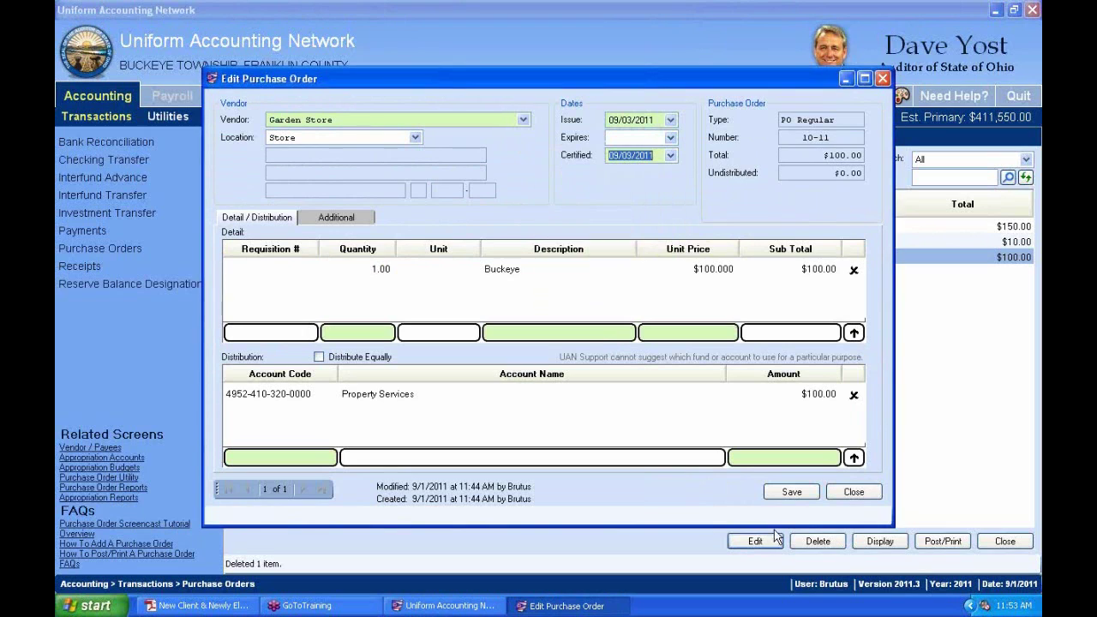
pyautogui.click(791, 493)
pyautogui.click(852, 492)
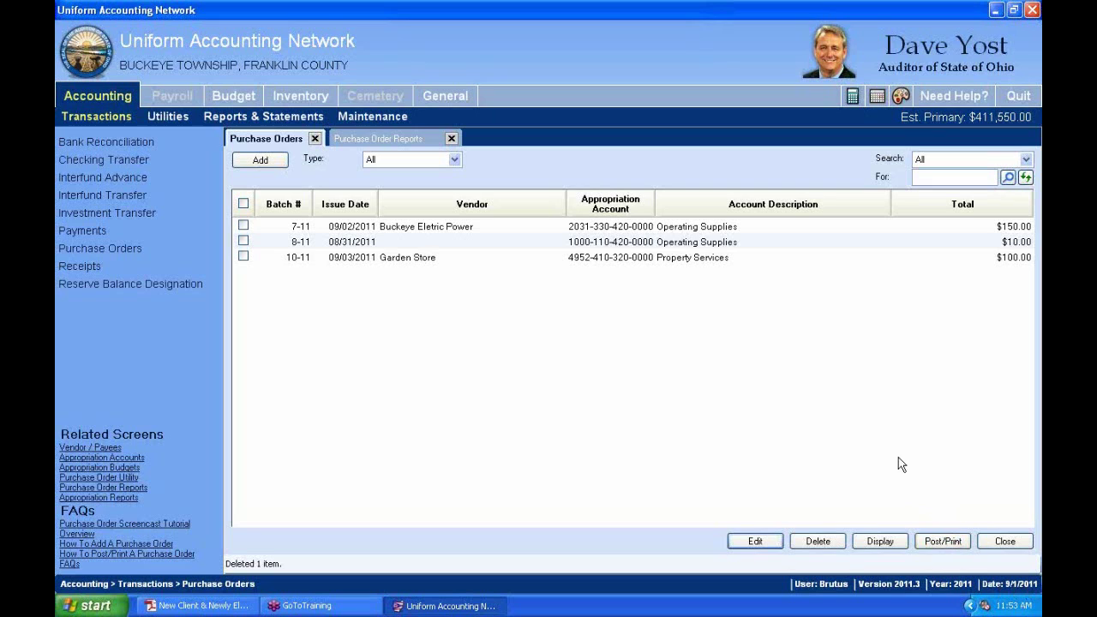
# Display the Purchase Order Status report for purchase order 3-2011 from Buy A lot Stores
pyautogui.click(388, 136)
pyautogui.click(334, 161)
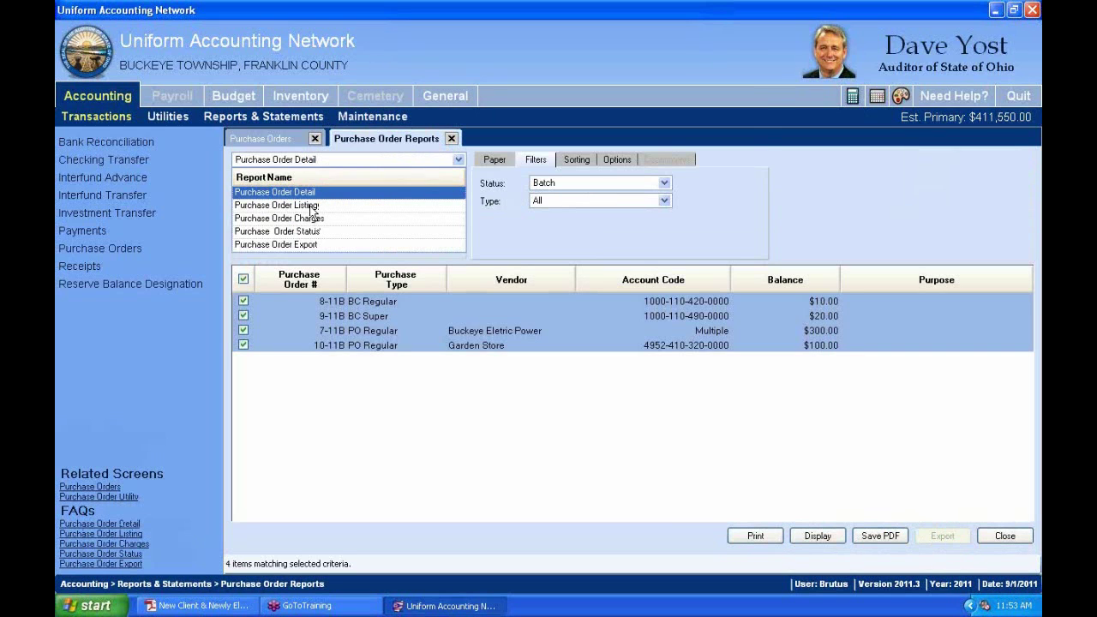
pyautogui.click(305, 233)
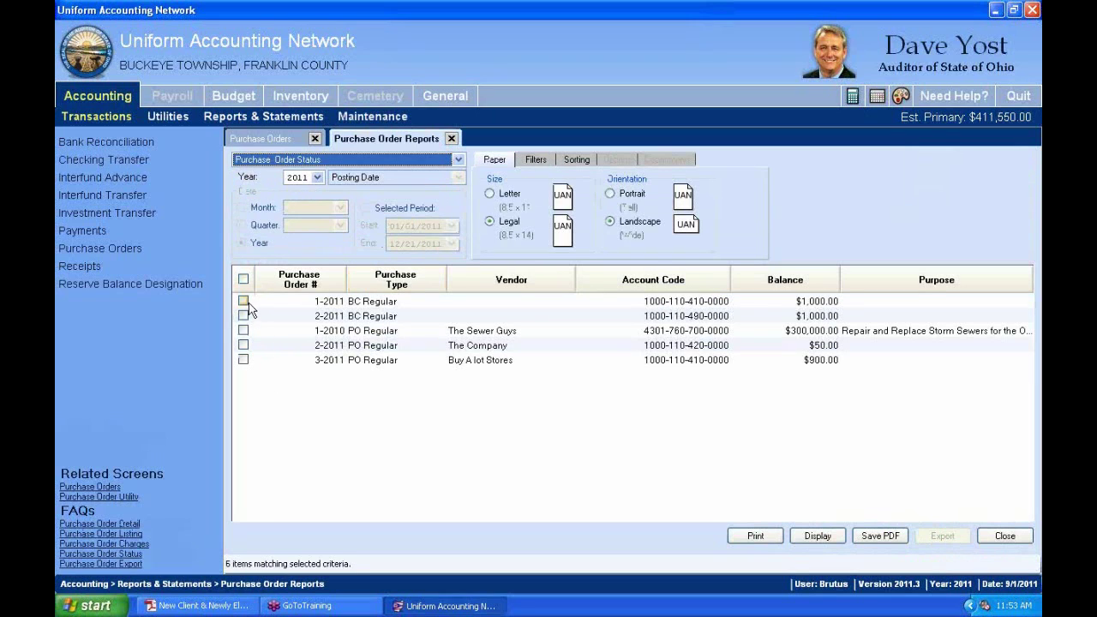
pyautogui.click(243, 360)
pyautogui.click(820, 538)
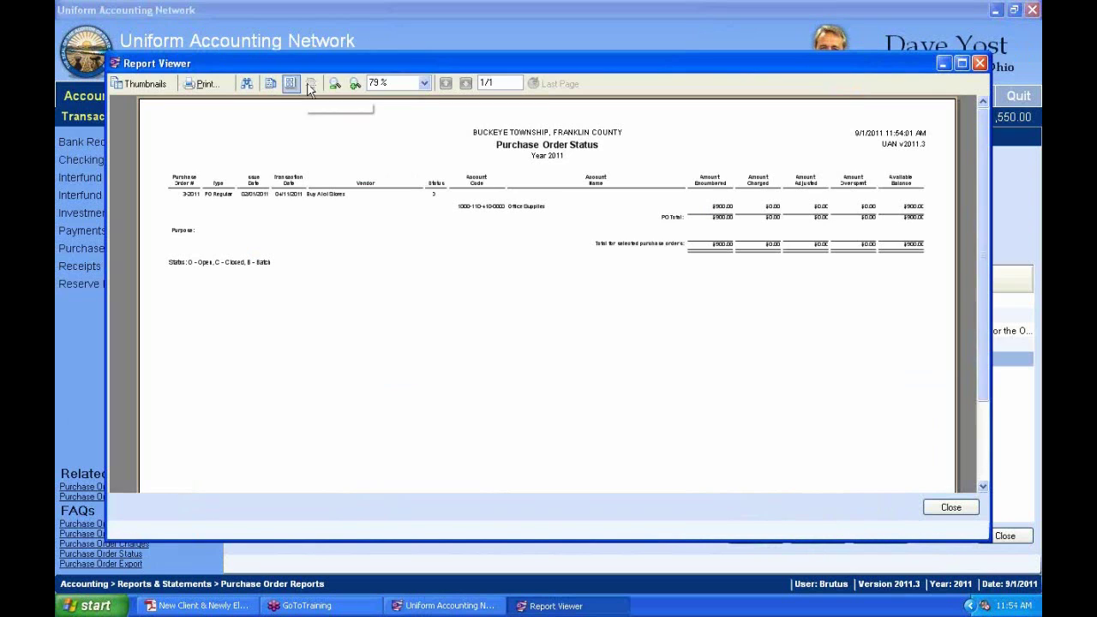
# Enlarge the displayed report to examine the purchase order's issue and transaction dates, and close the report viewer
pyautogui.click(355, 83)
pyautogui.click(355, 83)
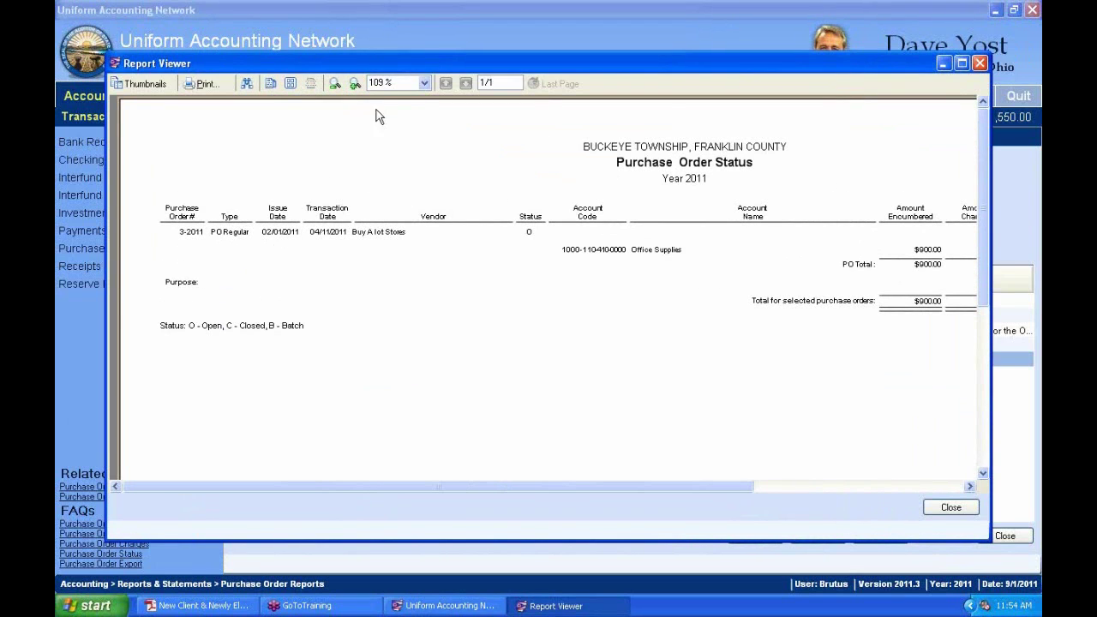
pyautogui.click(355, 83)
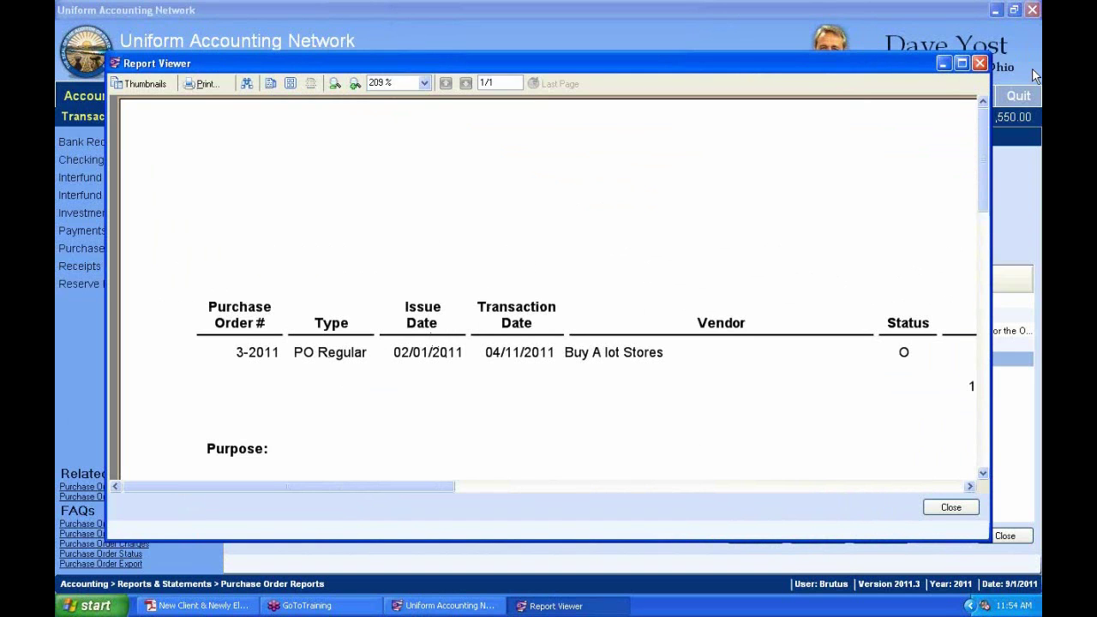
pyautogui.click(980, 64)
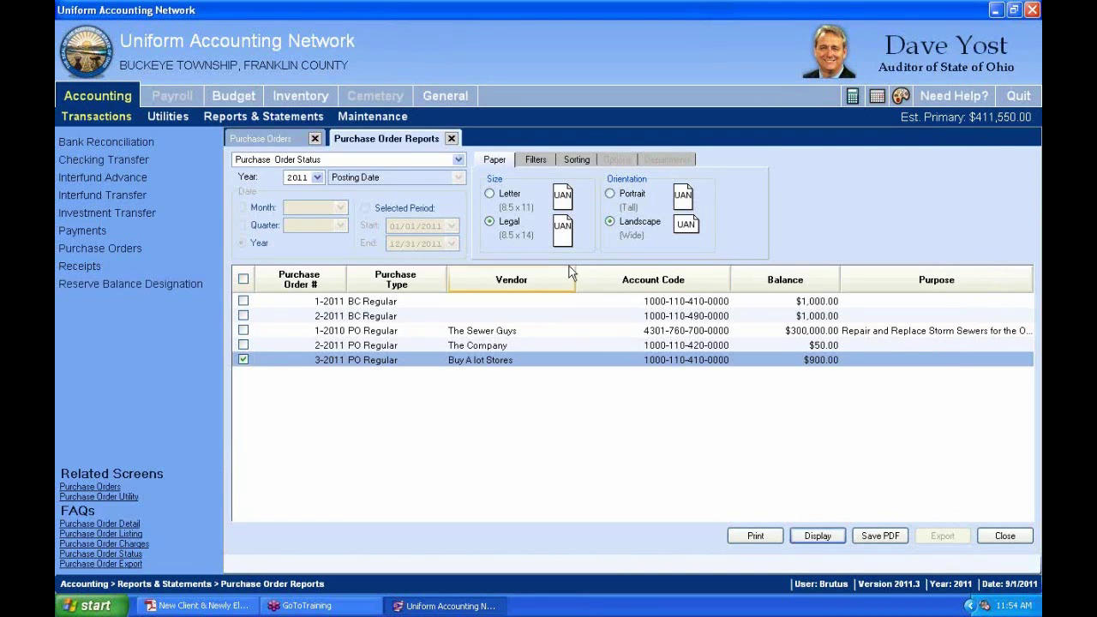
# Switch to the handbook in Adobe Reader, read the Back-Dating Purchase Orders definition and highlight the underlined rare-occasions condition
pyautogui.hotkey('alt', 'Tab')
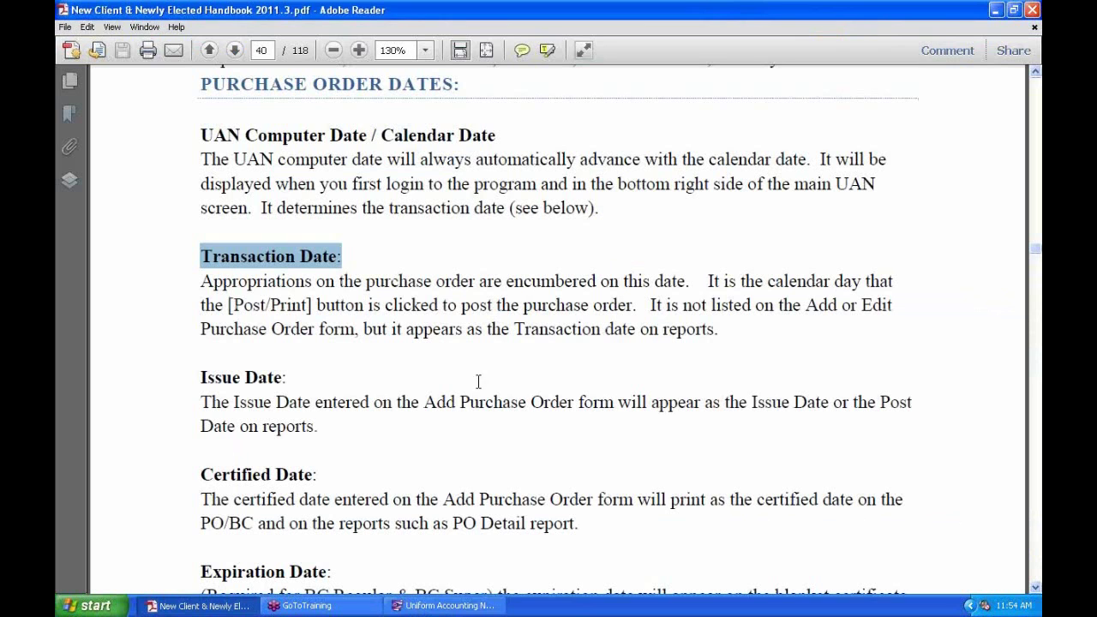
pyautogui.scroll(-5, 455, 408)
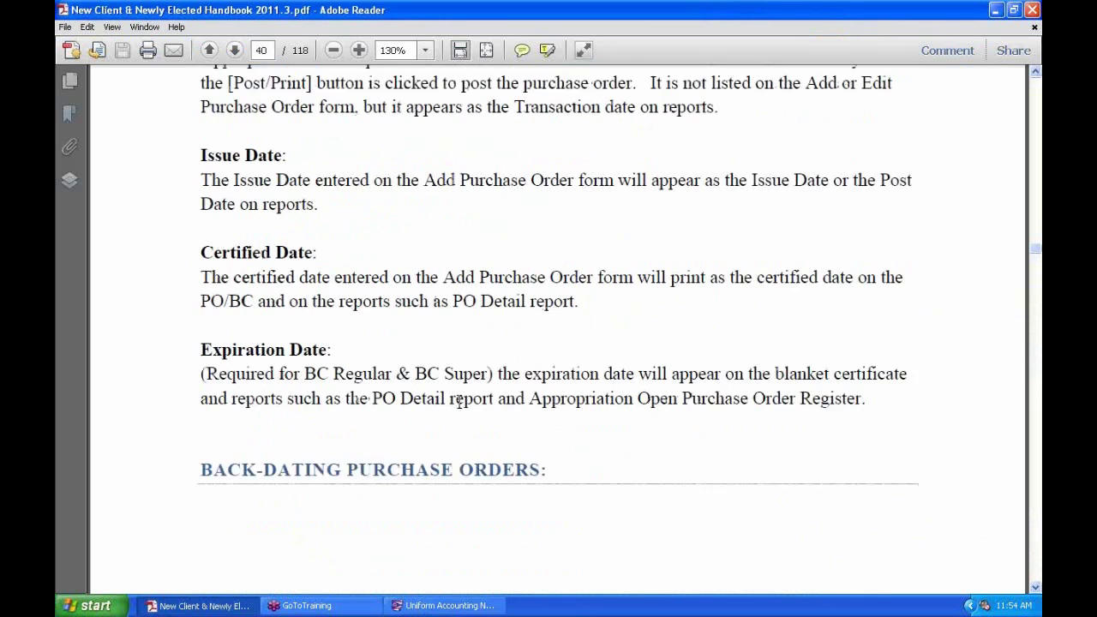
pyautogui.scroll(-6, 485, 324)
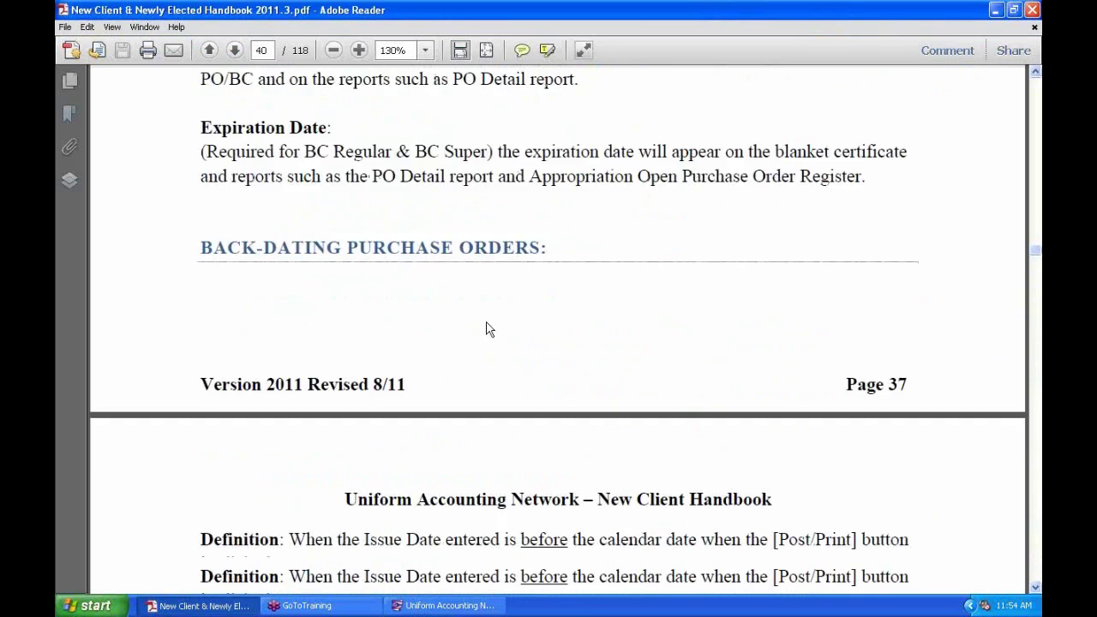
pyautogui.scroll(-1, 504, 300)
pyautogui.scroll(2, 499, 308)
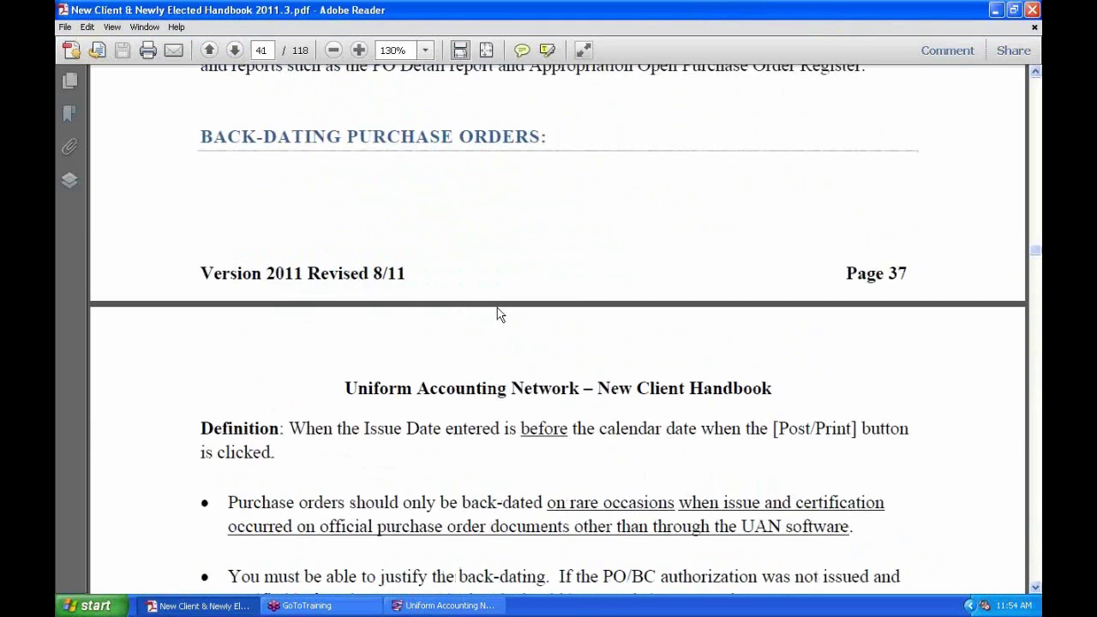
pyautogui.scroll(-5, 497, 309)
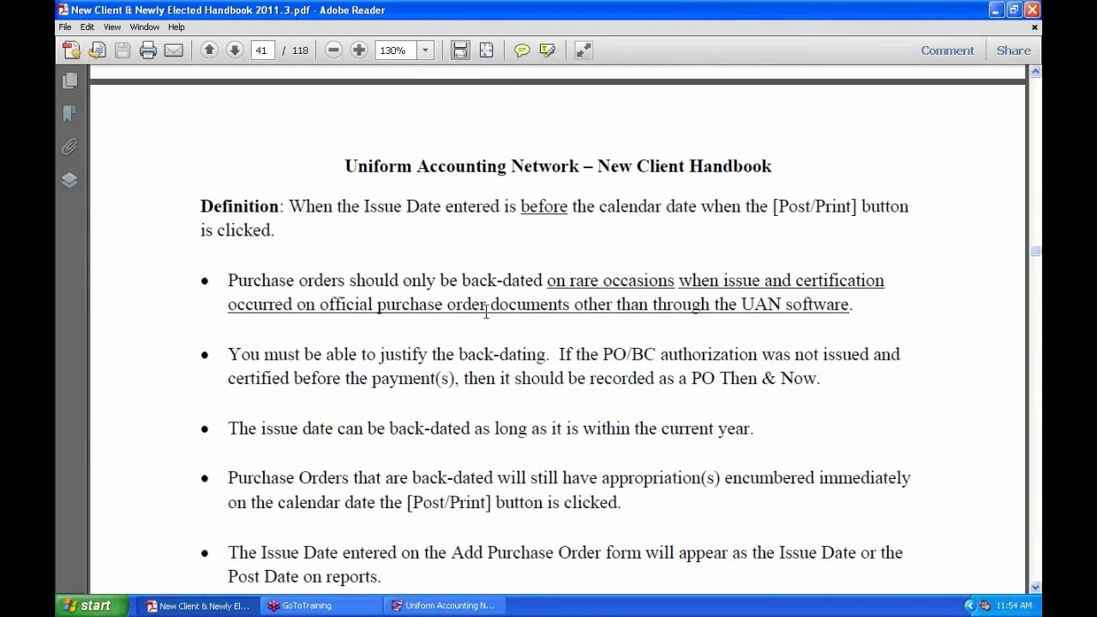
pyautogui.moveTo(549, 280); pyautogui.dragTo(823, 300)
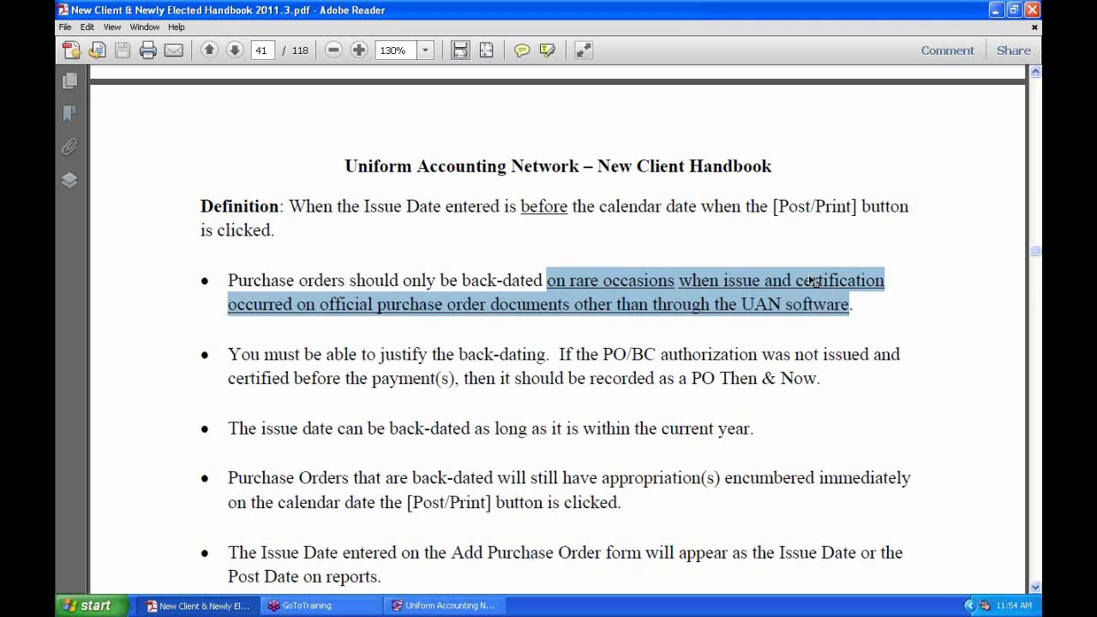
pyautogui.click(677, 294)
# Highlight the guidance on justifying back-dating, ending with the phrase "PO Then & Now"
pyautogui.scroll(-2, 518, 371)
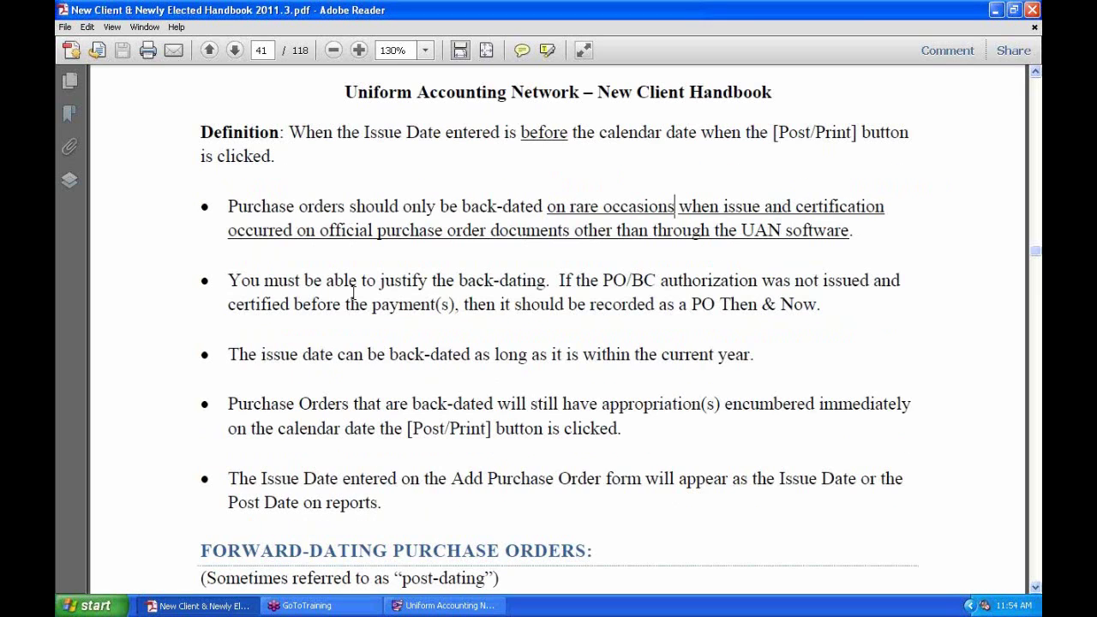
pyautogui.moveTo(264, 280); pyautogui.dragTo(655, 304)
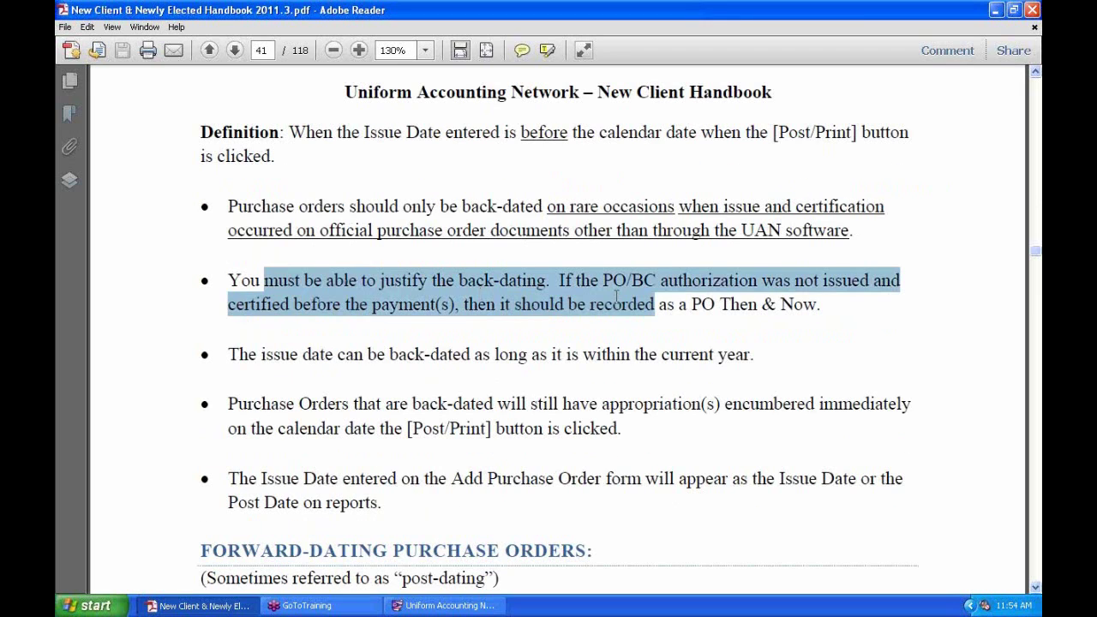
pyautogui.click(792, 310)
pyautogui.moveTo(827, 306); pyautogui.dragTo(824, 280)
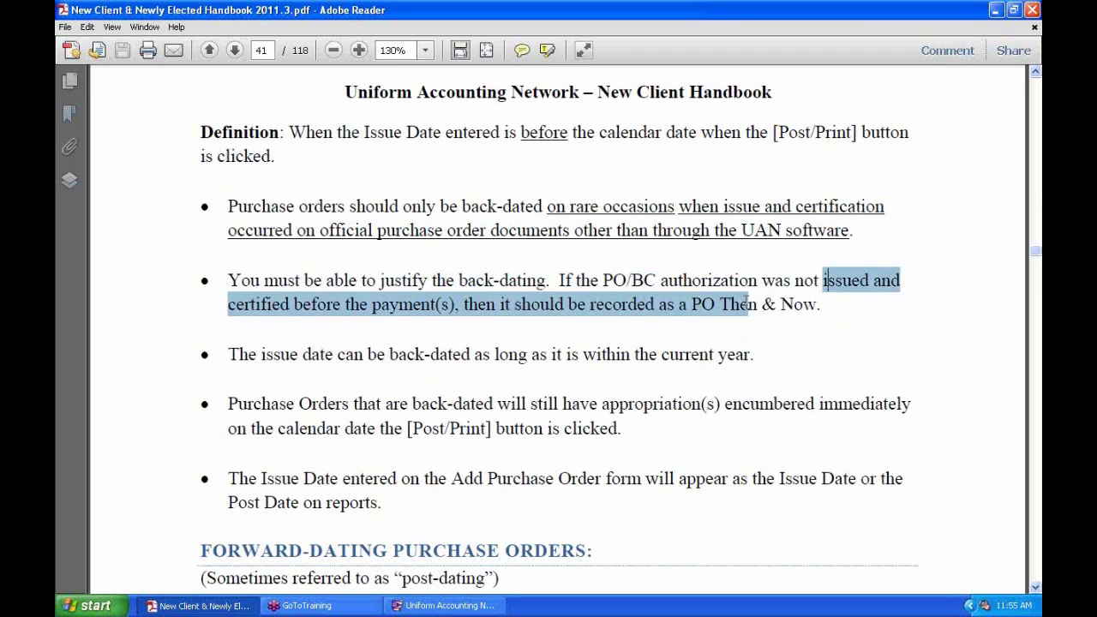
pyautogui.moveTo(749, 304); pyautogui.dragTo(693, 306)
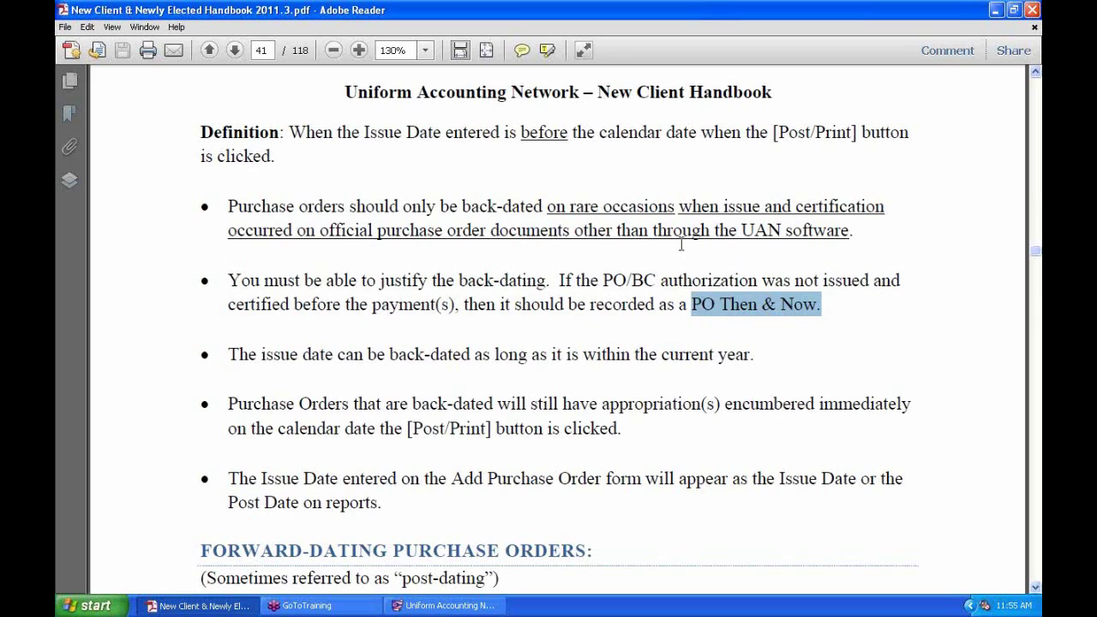
# Read the Forward-Dating Purchase Orders section, highlighting "post-dating", "forward-dated up to 30 days" and part of the Post/Print reference
pyautogui.scroll(-5, 769, 389)
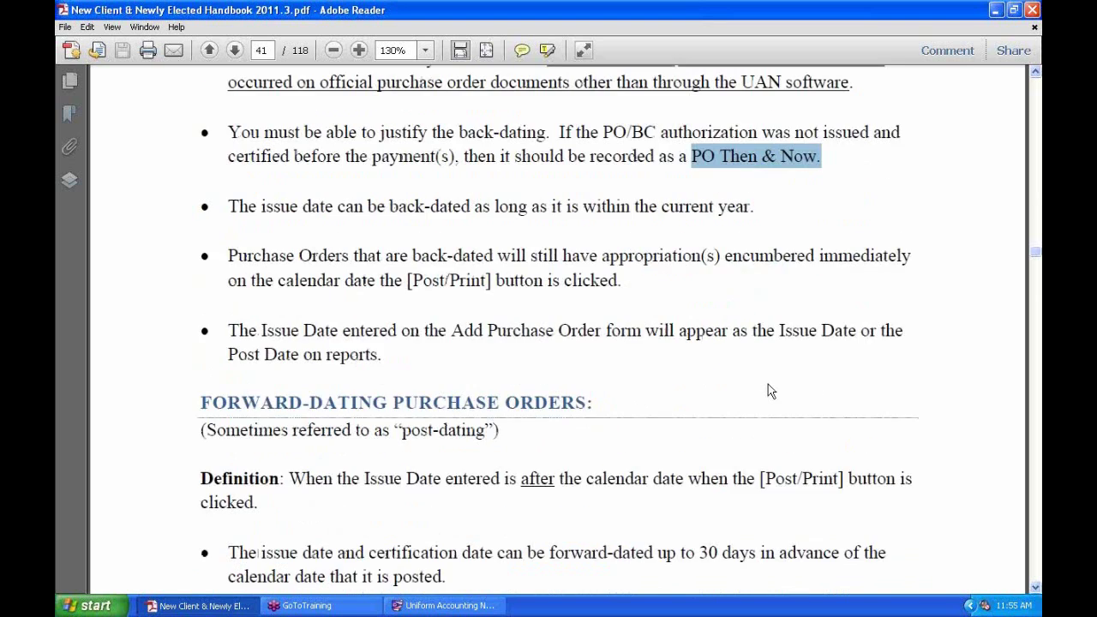
pyautogui.scroll(-2, 693, 410)
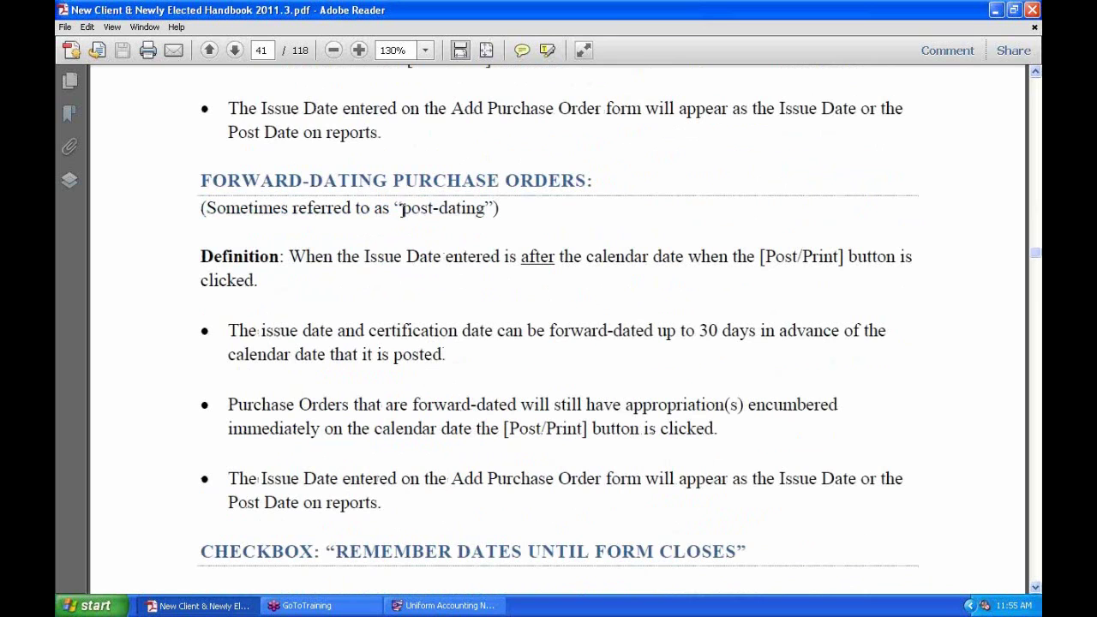
pyautogui.moveTo(402, 209); pyautogui.dragTo(480, 210)
pyautogui.scroll(-2, 477, 377)
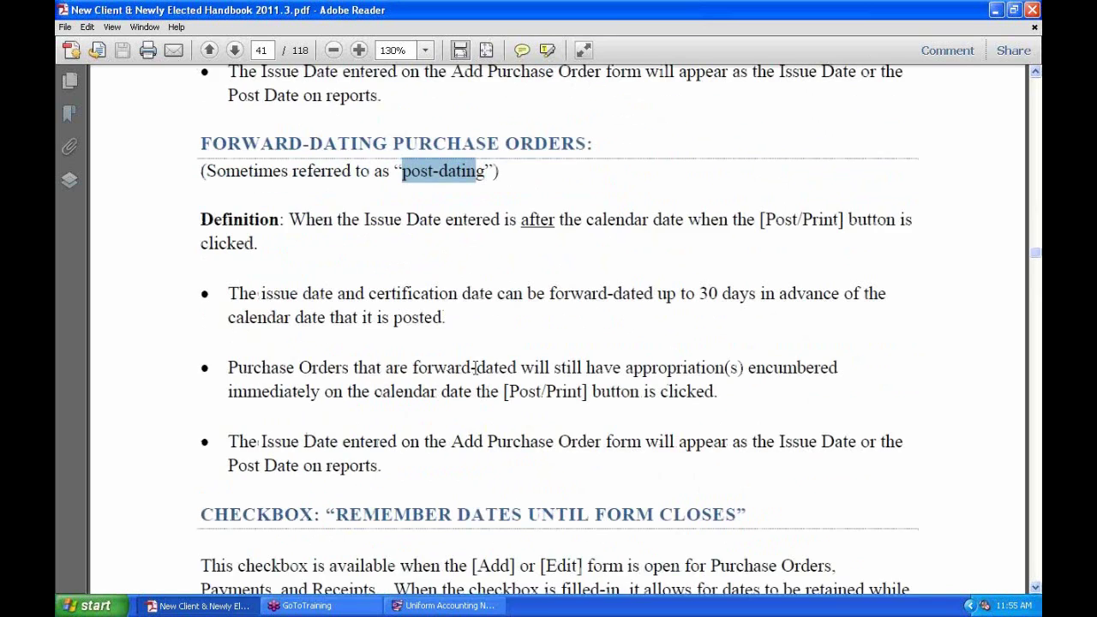
pyautogui.moveTo(549, 257); pyautogui.dragTo(755, 261)
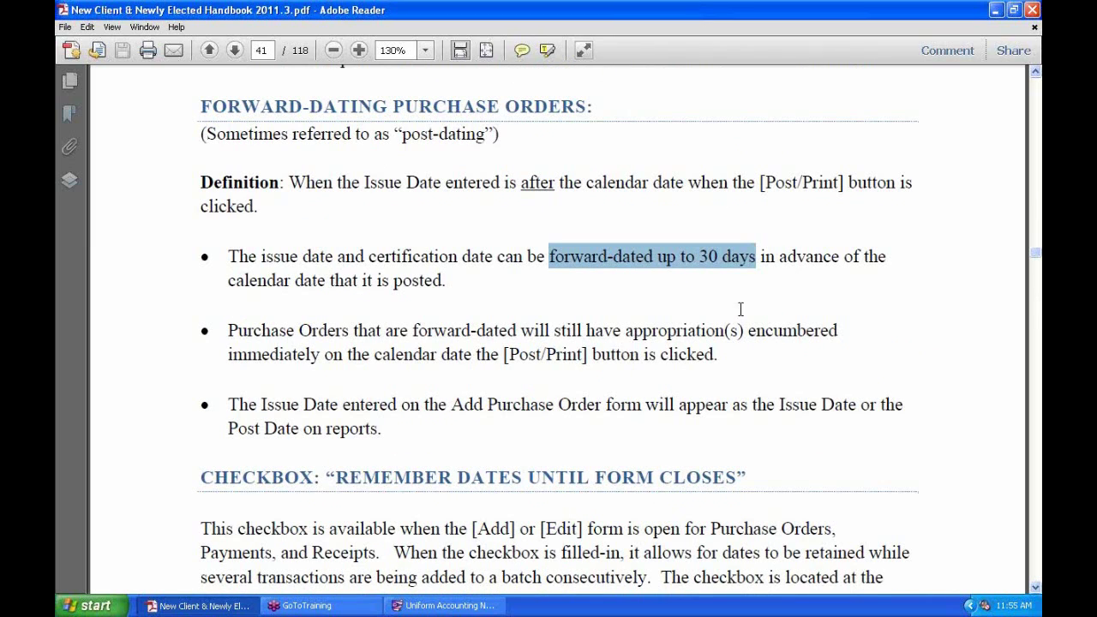
pyautogui.moveTo(533, 355); pyautogui.dragTo(542, 355)
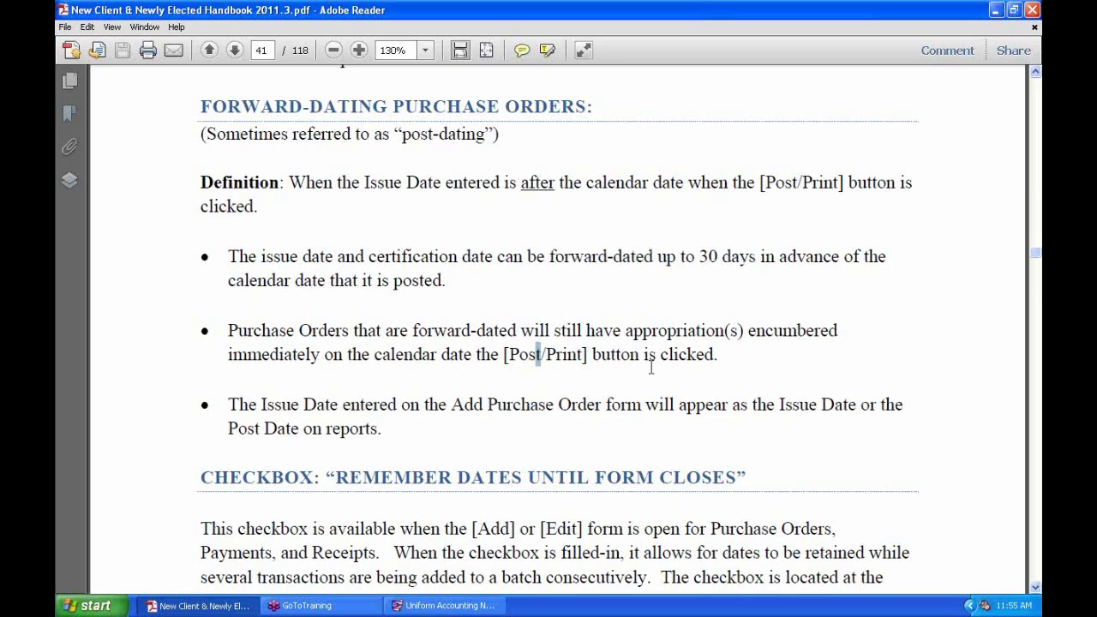
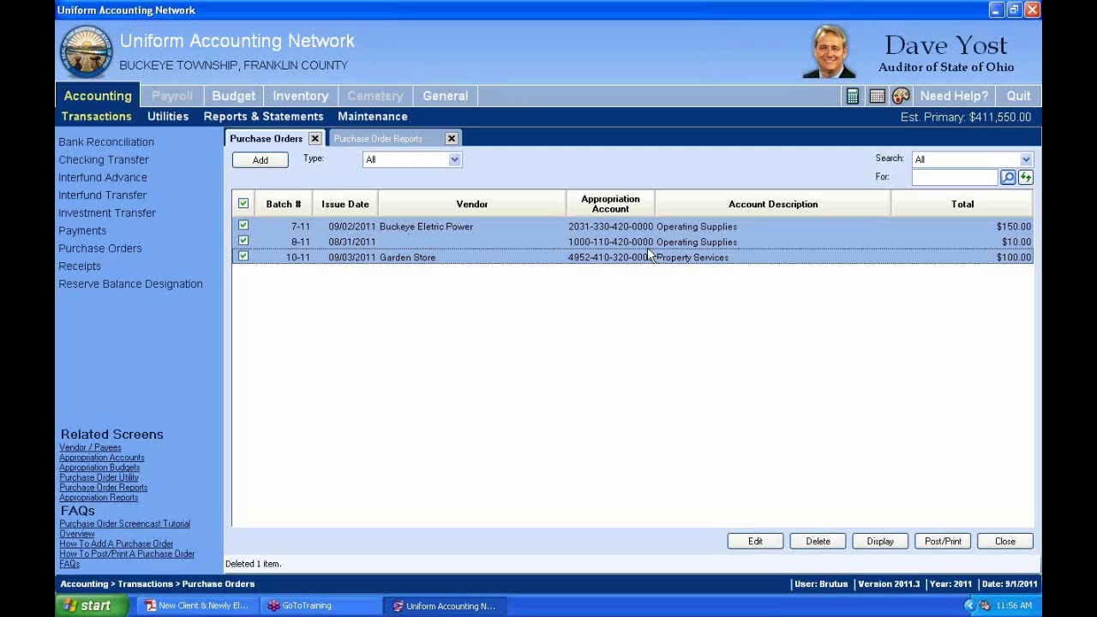
# Delete only the batched entries 7-11 for Buckeye Eletric Power and 8-11 for $10.00 of Operating Supplies
pyautogui.click(244, 203)
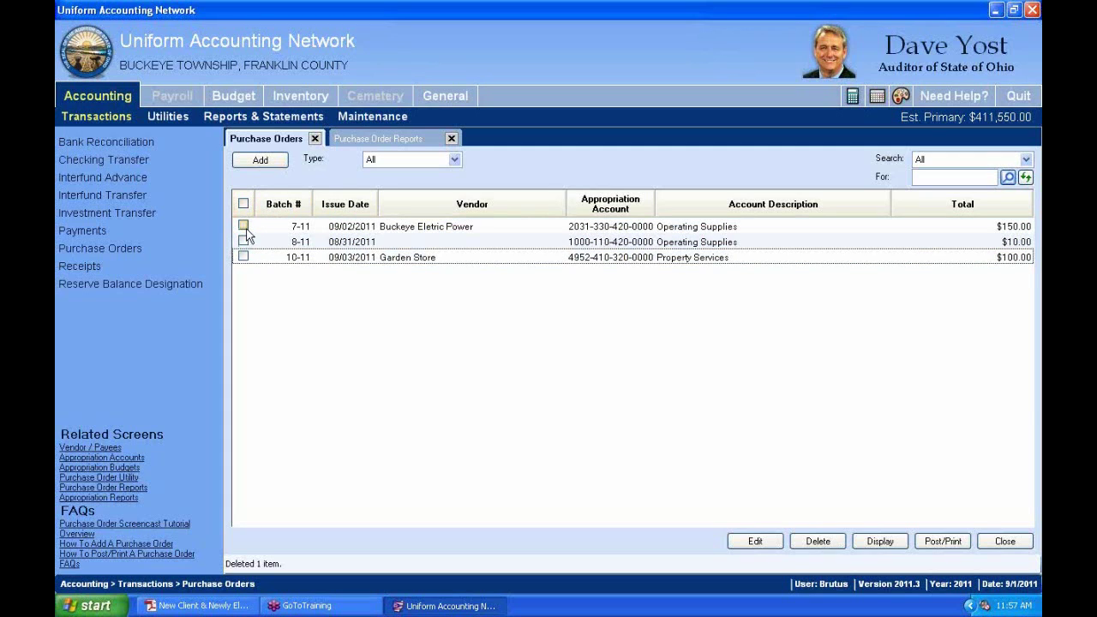
pyautogui.click(243, 226)
pyautogui.click(244, 240)
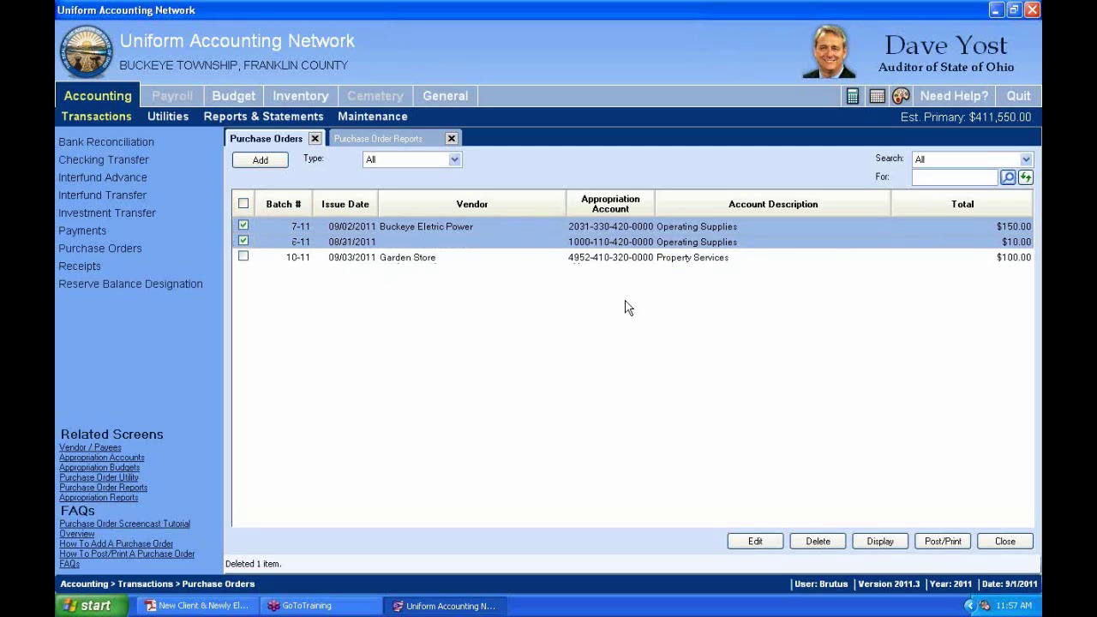
pyautogui.click(833, 546)
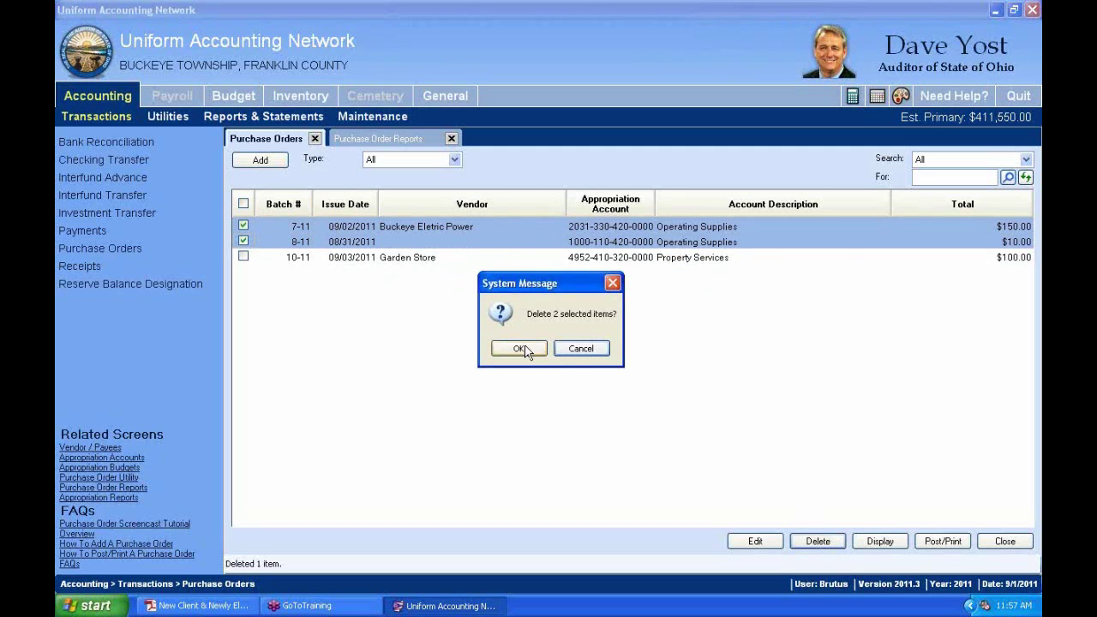
pyautogui.click(519, 347)
# Edit the Garden Store purchase order, set its issue and certified dates to today's date, 09/01/2011, and save it
pyautogui.click(243, 226)
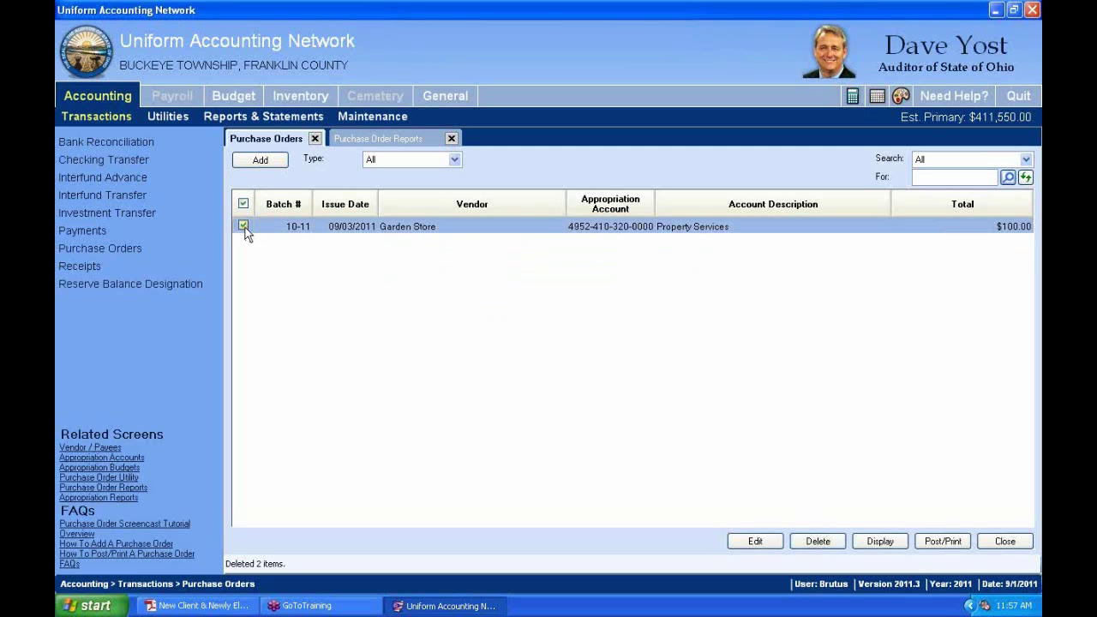
pyautogui.click(758, 542)
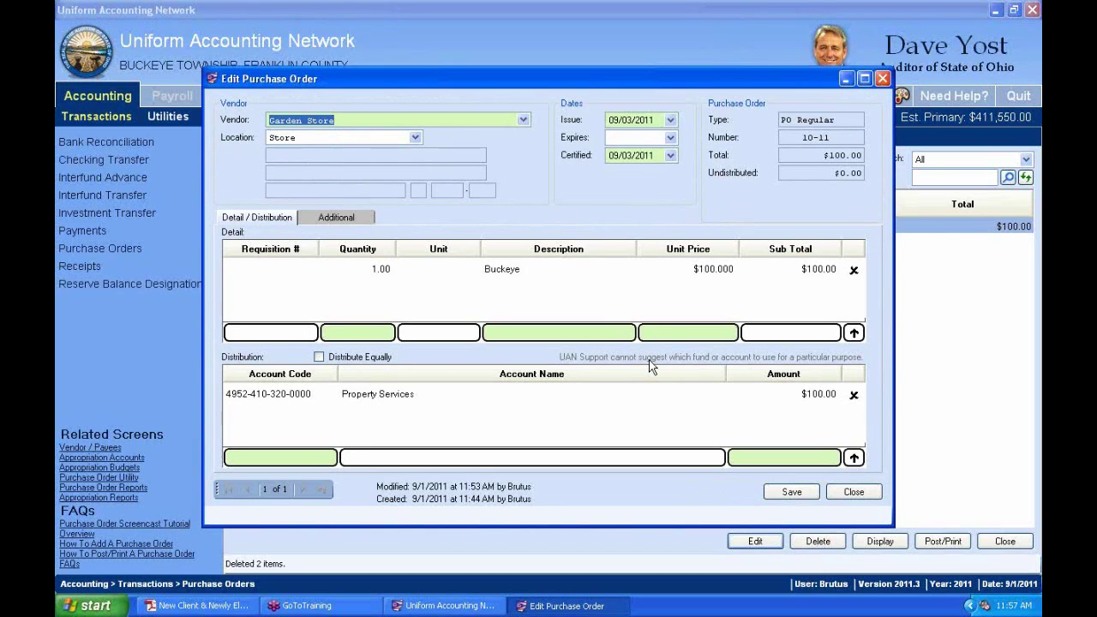
pyautogui.click(671, 121)
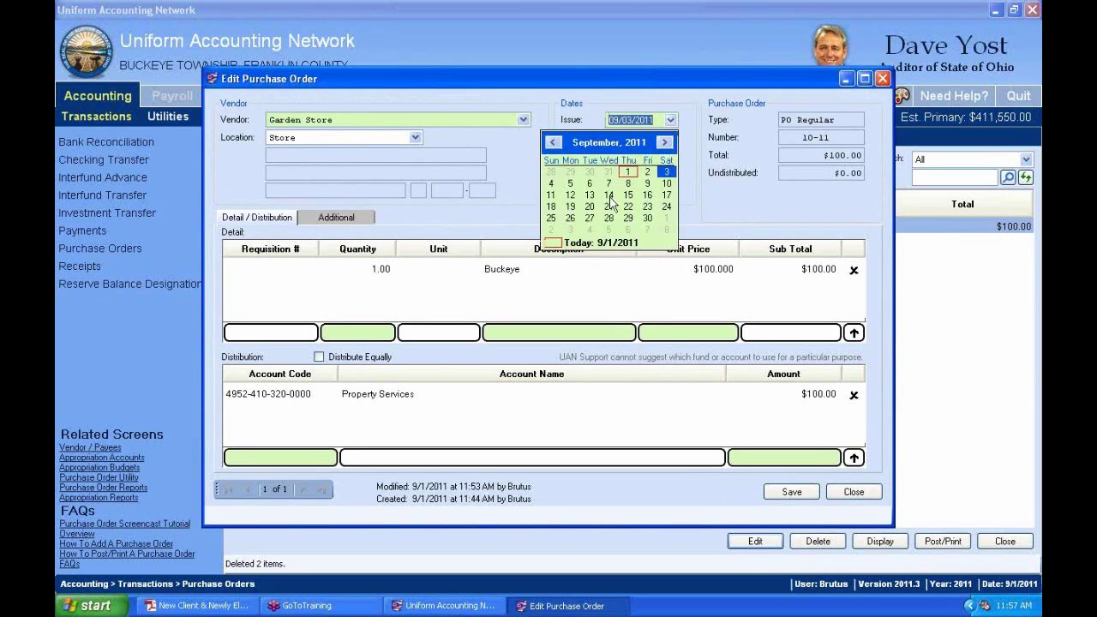
pyautogui.click(558, 242)
pyautogui.click(671, 156)
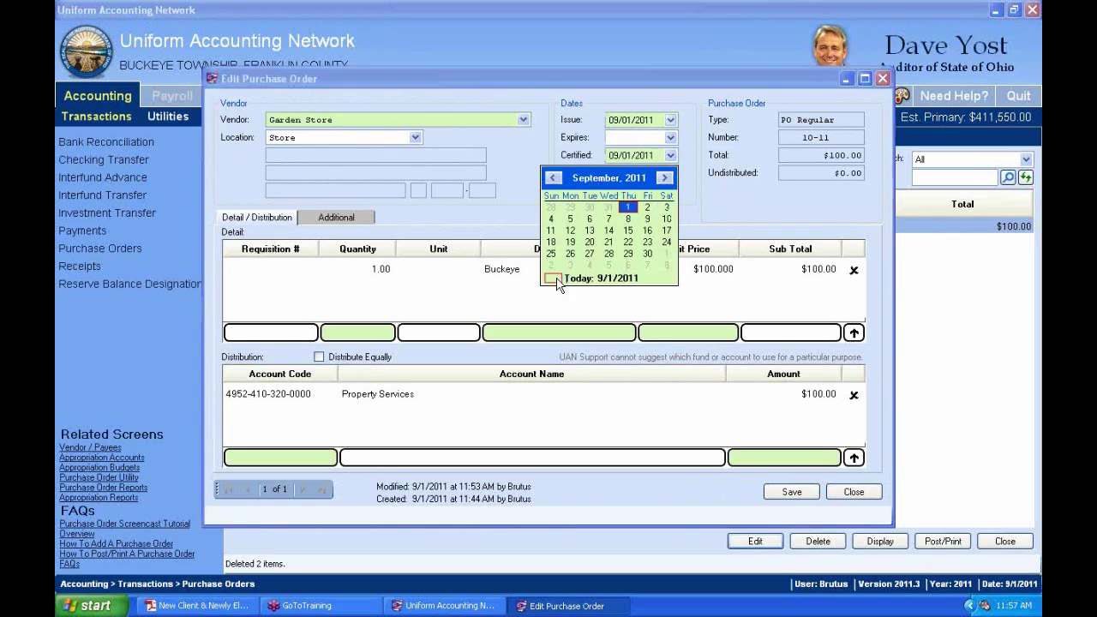
pyautogui.click(561, 279)
pyautogui.click(791, 492)
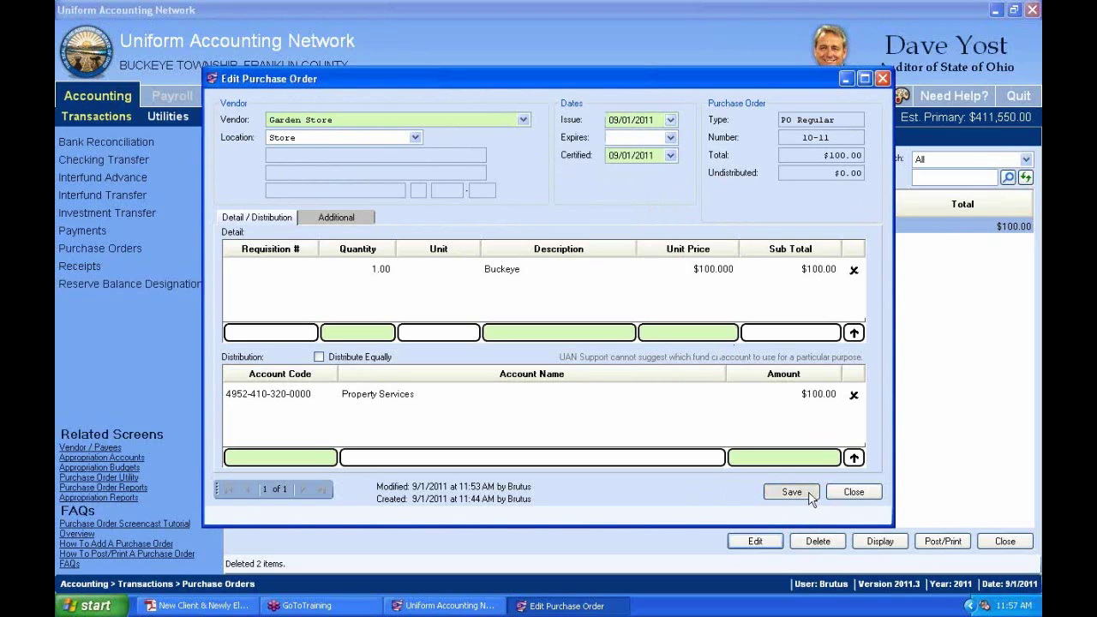
# Close the purchase order editor and post the Garden Store batch entry 10-11
pyautogui.click(863, 496)
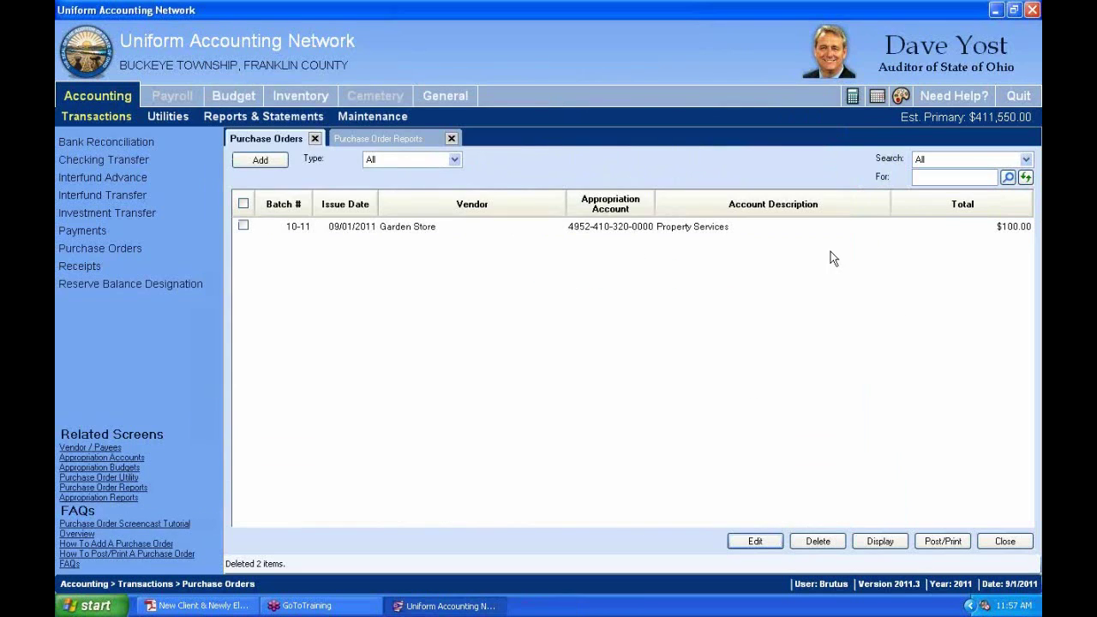
pyautogui.click(243, 226)
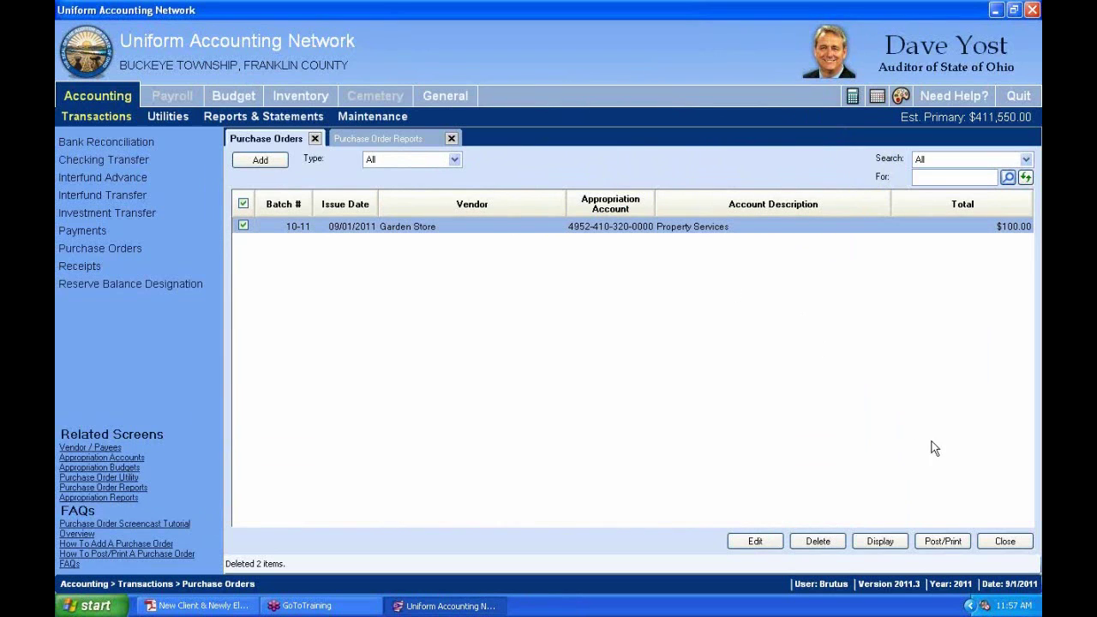
pyautogui.click(943, 541)
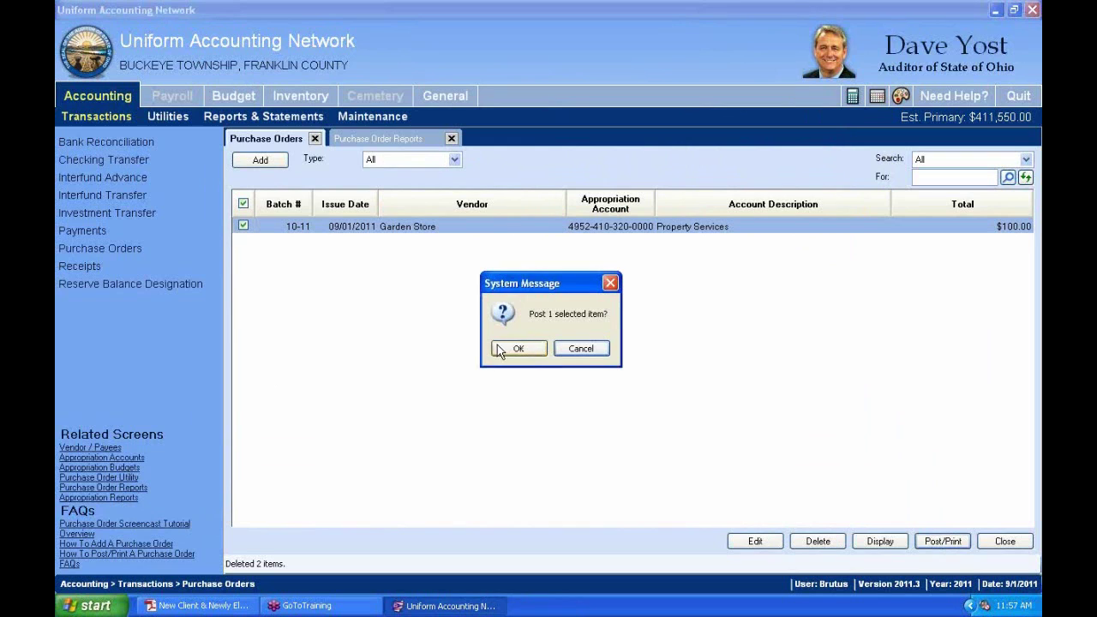
pyautogui.click(518, 352)
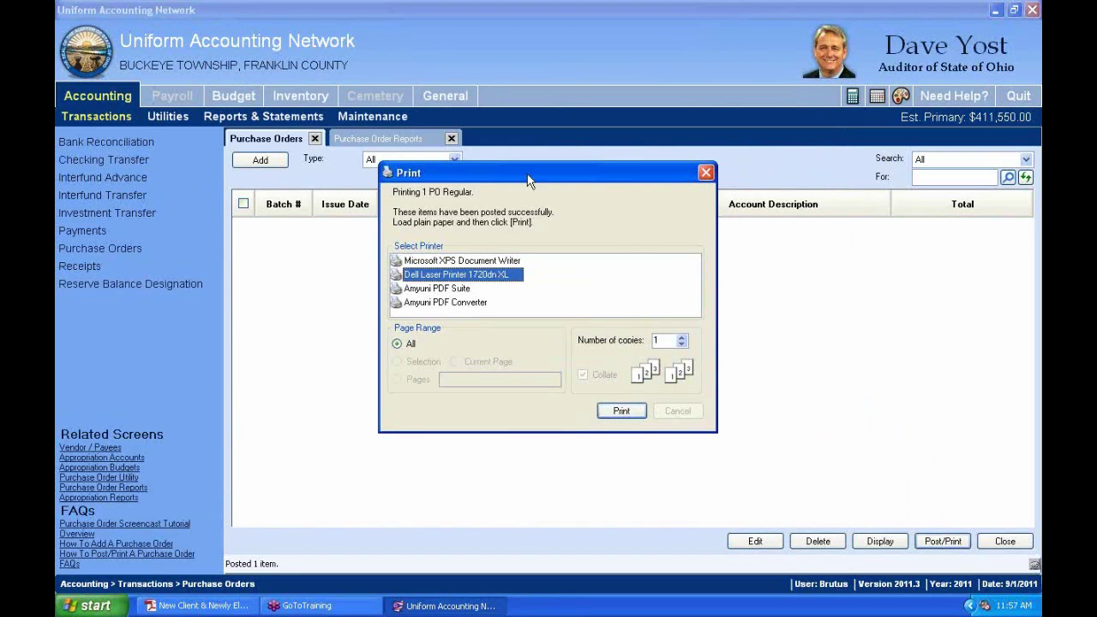
# Adjust the number of copies and print the posted purchase order on the Dell Laser Printer 1720dn XL
pyautogui.moveTo(478, 170); pyautogui.dragTo(465, 135)
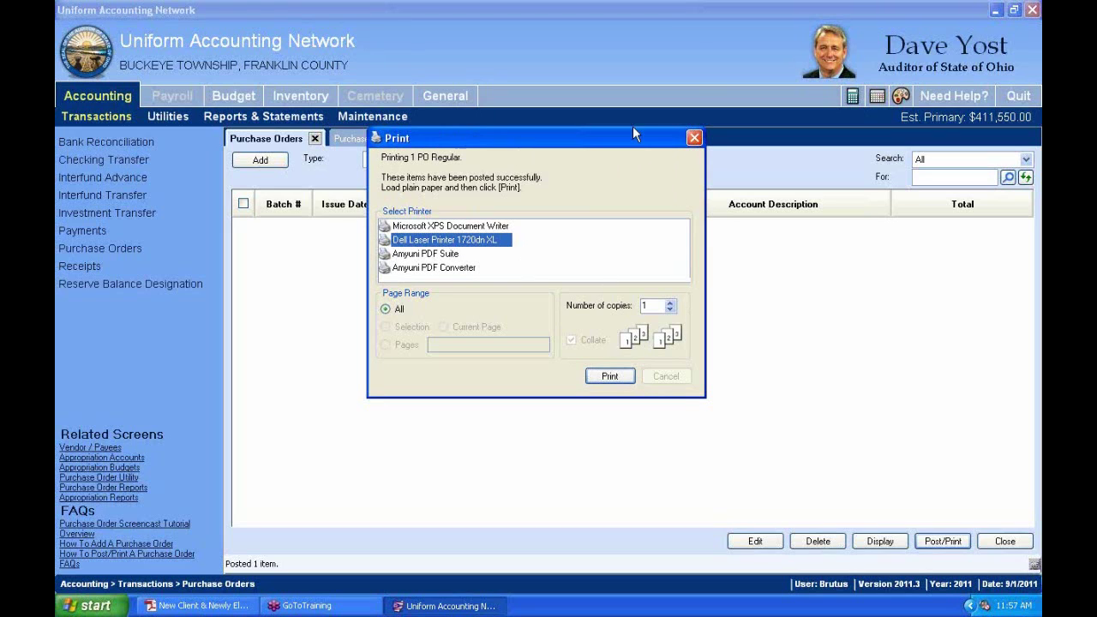
pyautogui.moveTo(634, 134); pyautogui.dragTo(648, 141)
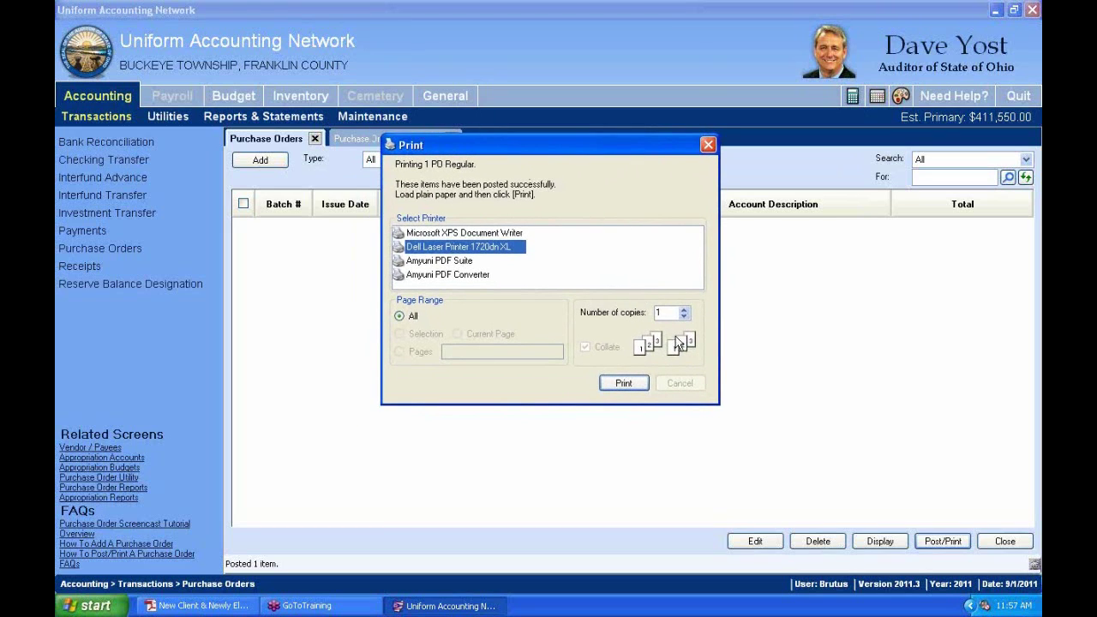
pyautogui.click(685, 309)
pyautogui.click(684, 316)
pyautogui.click(685, 310)
pyautogui.click(685, 310)
pyautogui.click(624, 383)
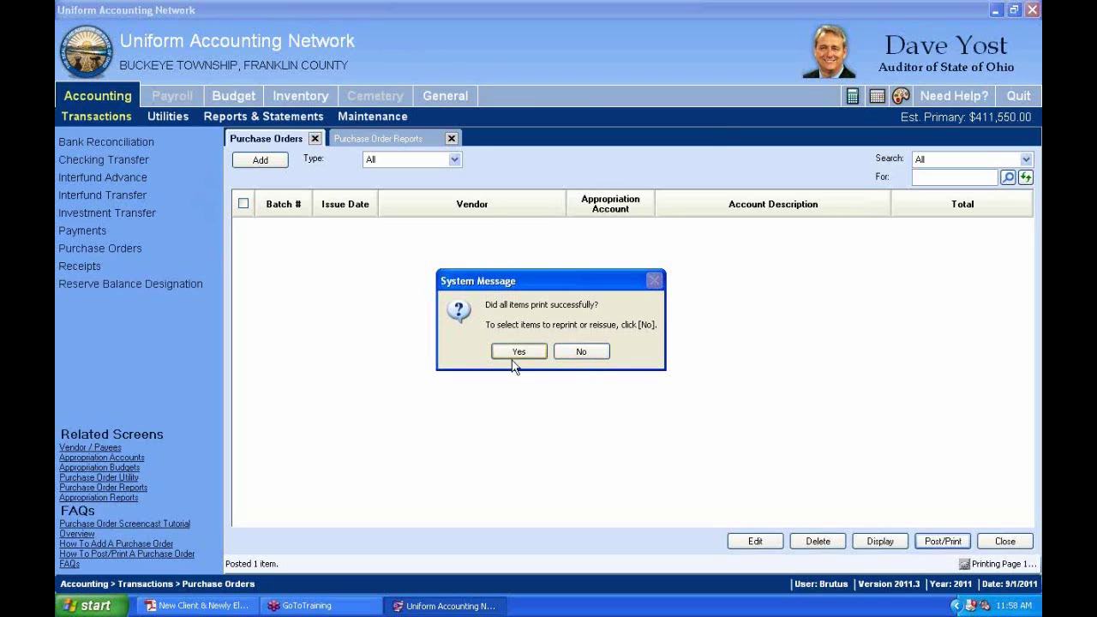
# Report the printing as unsuccessful, start reprinting Garden Store purchase order 4-2011, then cancel and close the Purchase Order Utility
pyautogui.click(582, 351)
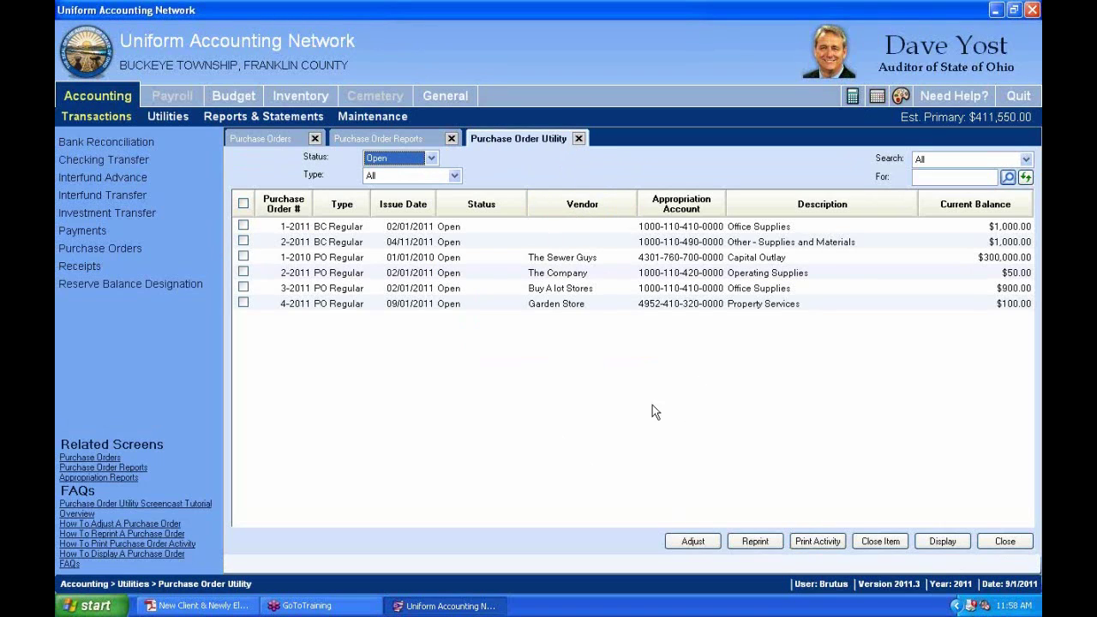
pyautogui.click(532, 305)
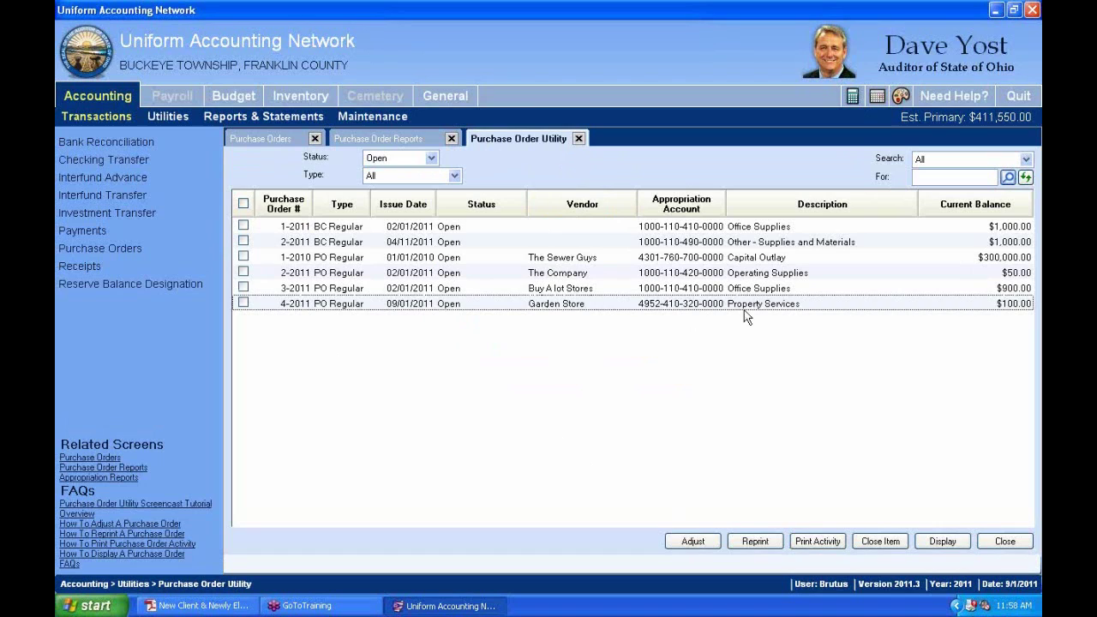
pyautogui.click(244, 304)
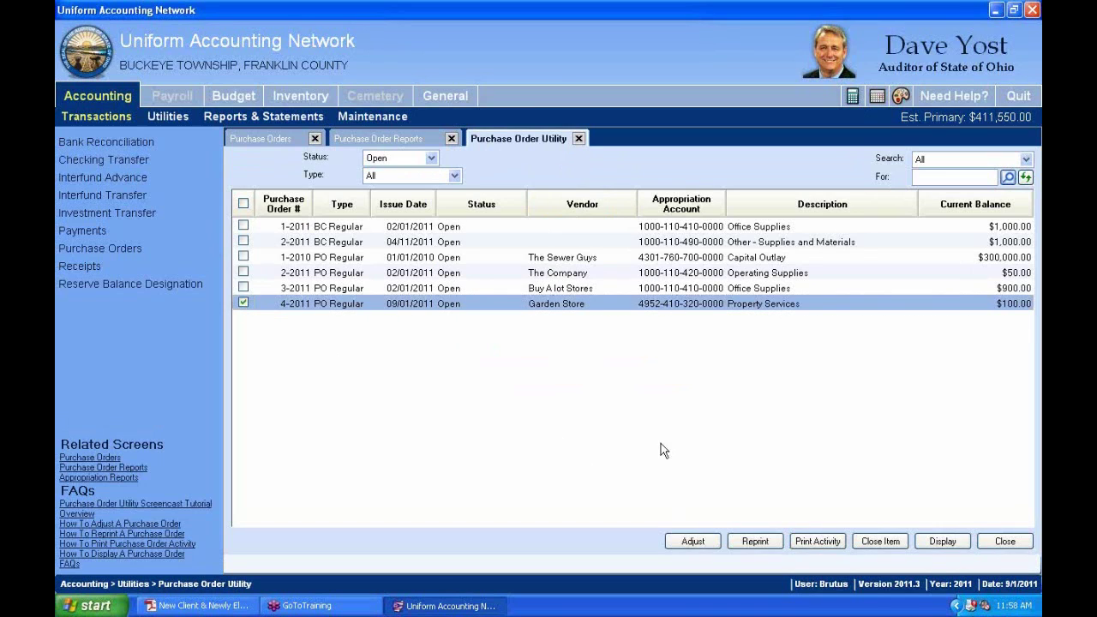
pyautogui.click(756, 544)
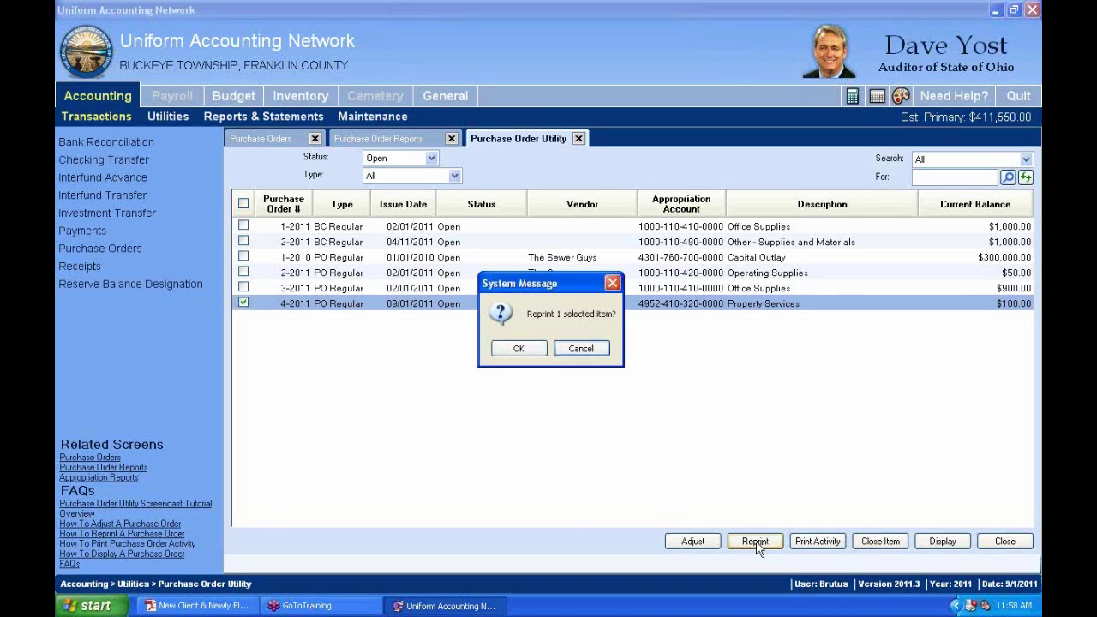
pyautogui.click(592, 351)
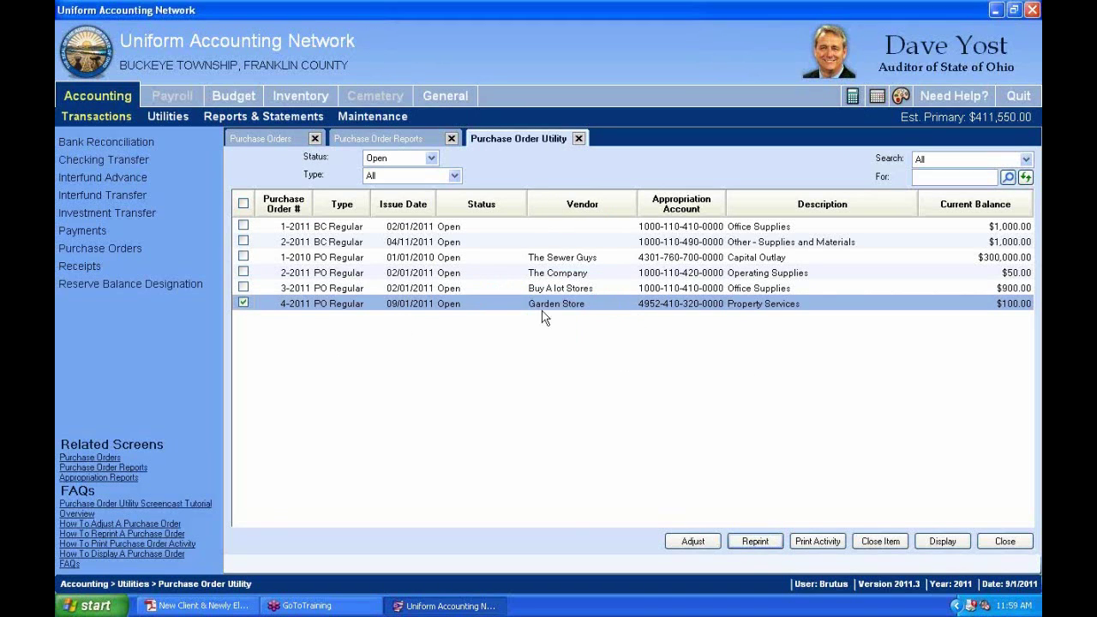
pyautogui.click(244, 301)
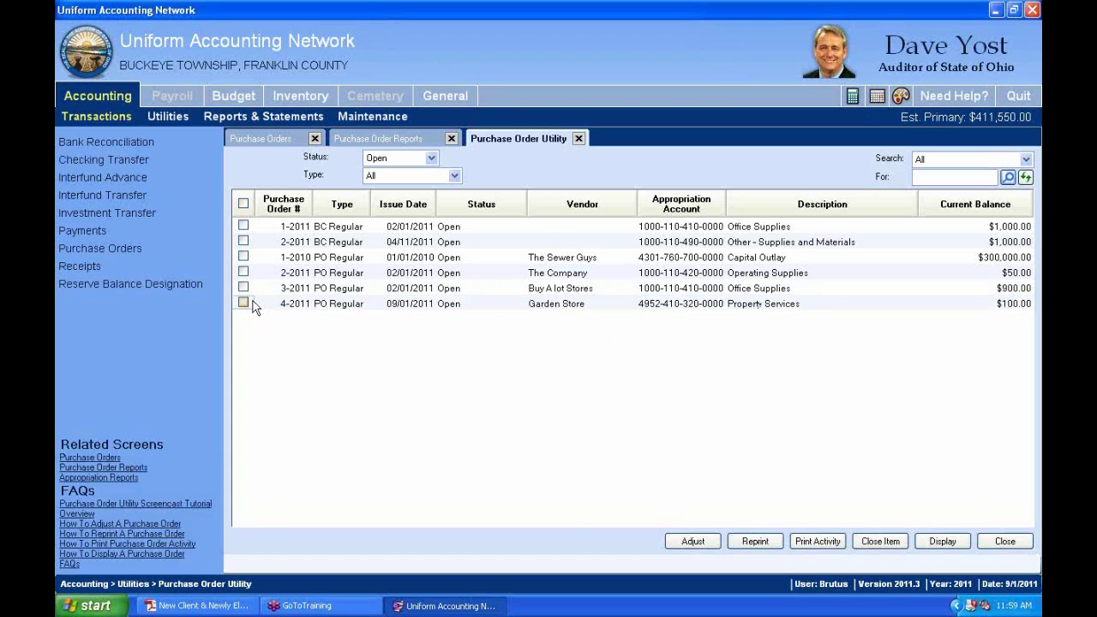
pyautogui.click(579, 138)
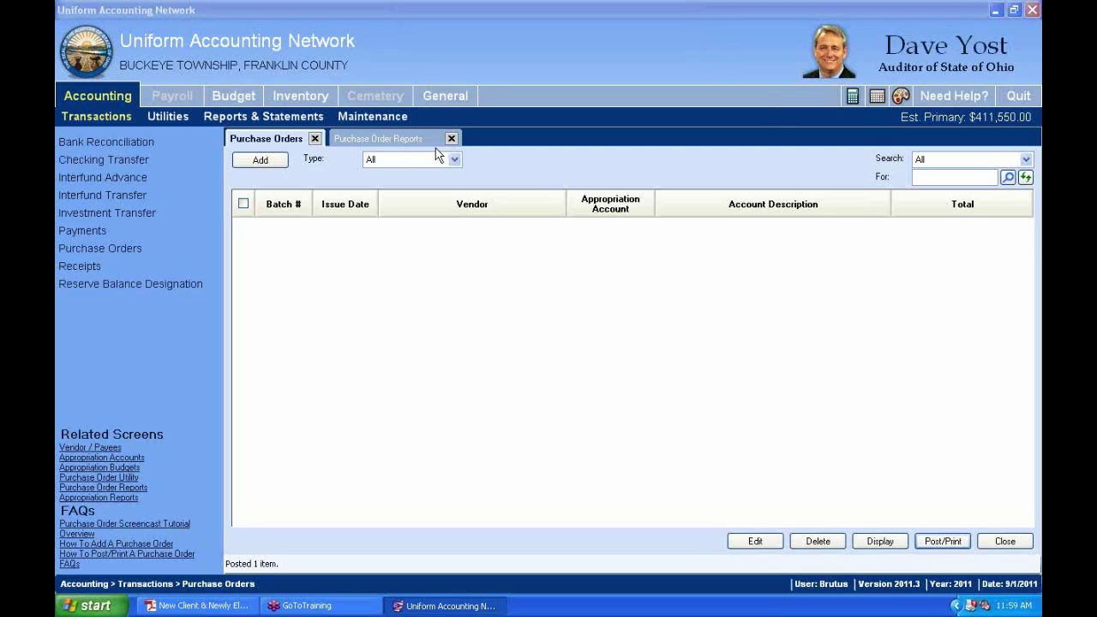
pyautogui.click(269, 123)
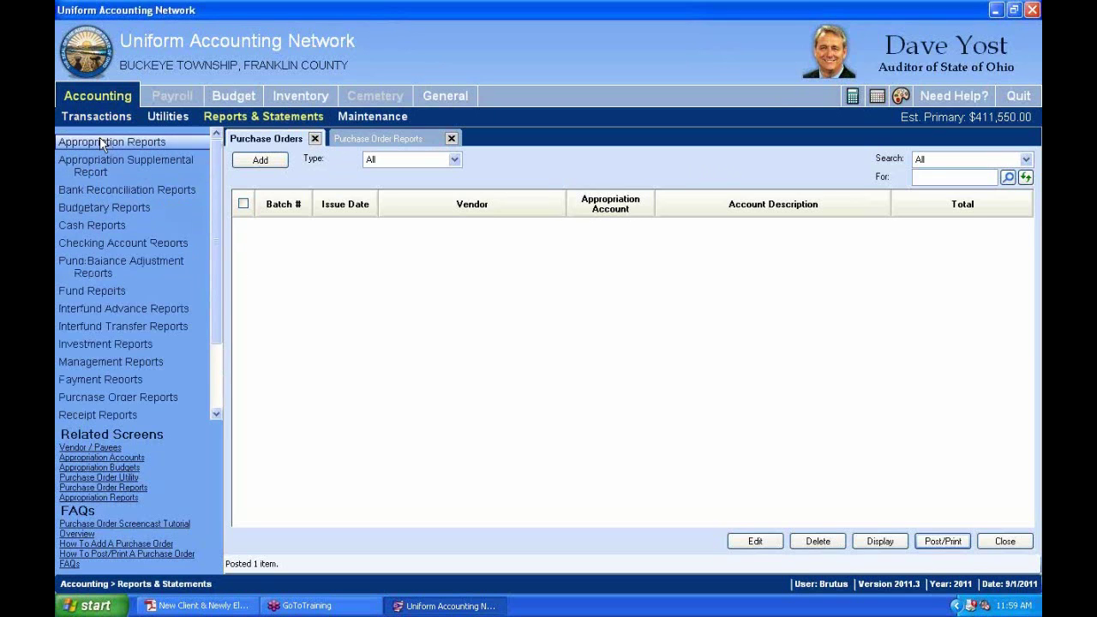
pyautogui.click(141, 149)
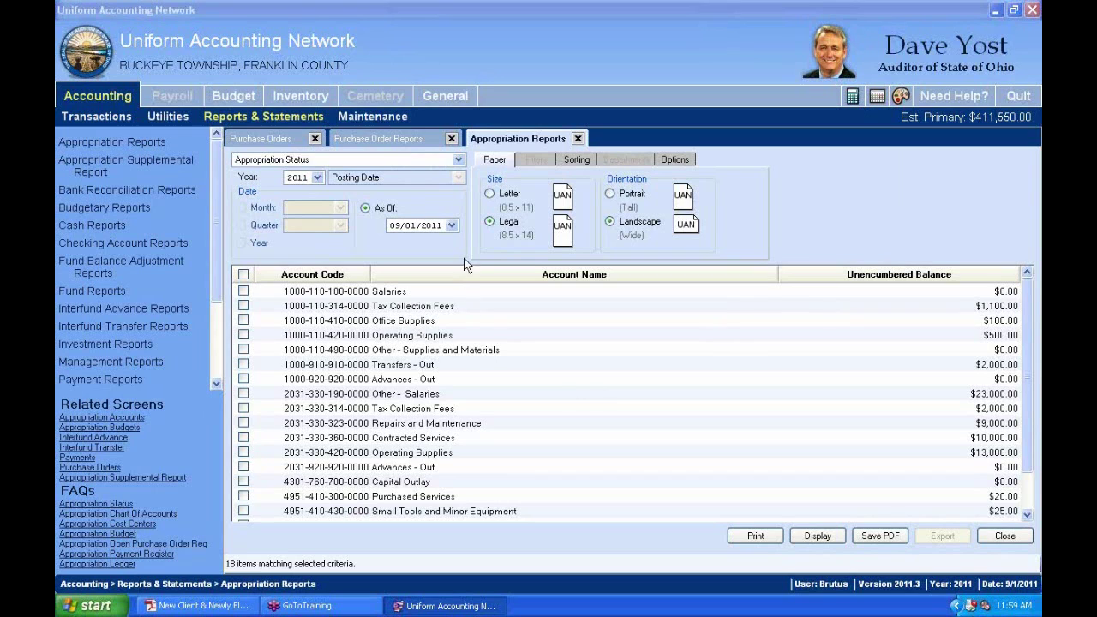
pyautogui.click(451, 225)
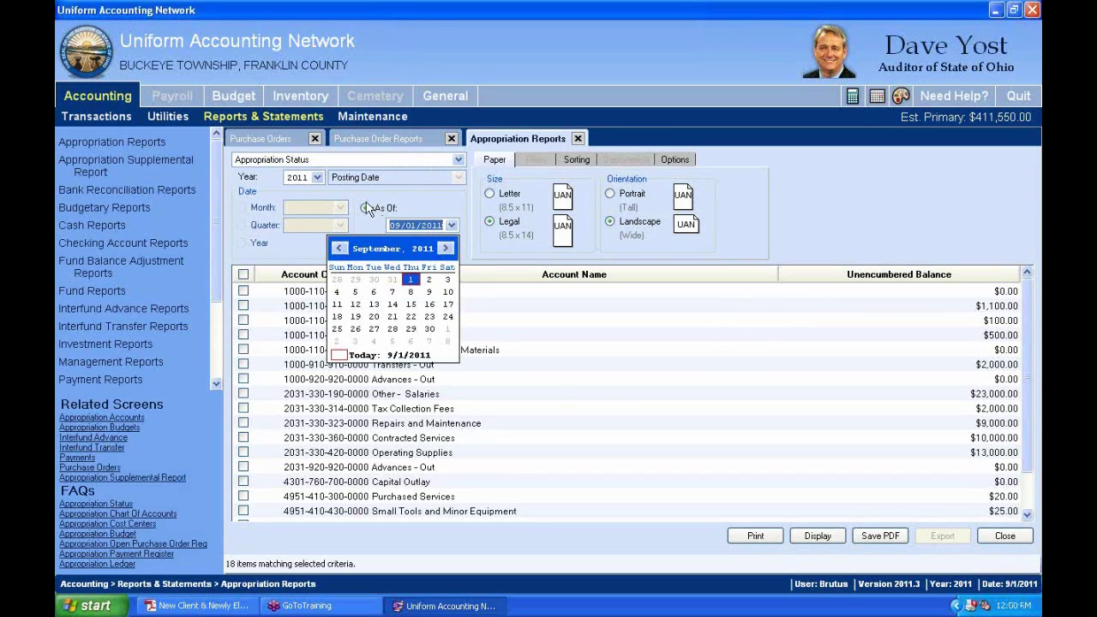
pyautogui.click(348, 361)
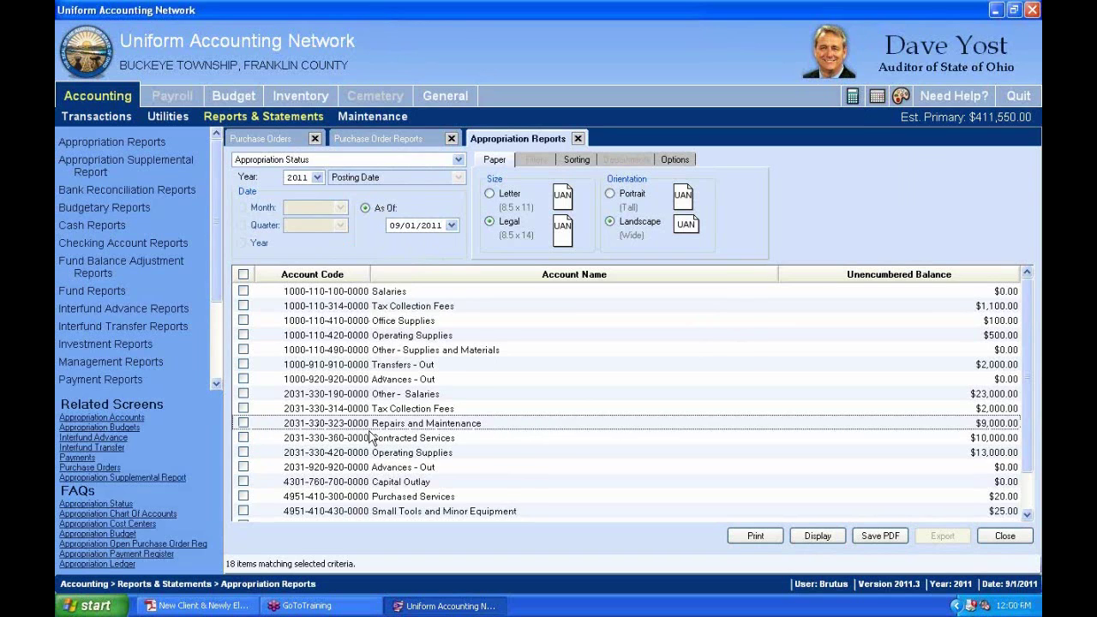
pyautogui.scroll(-1, 371, 433)
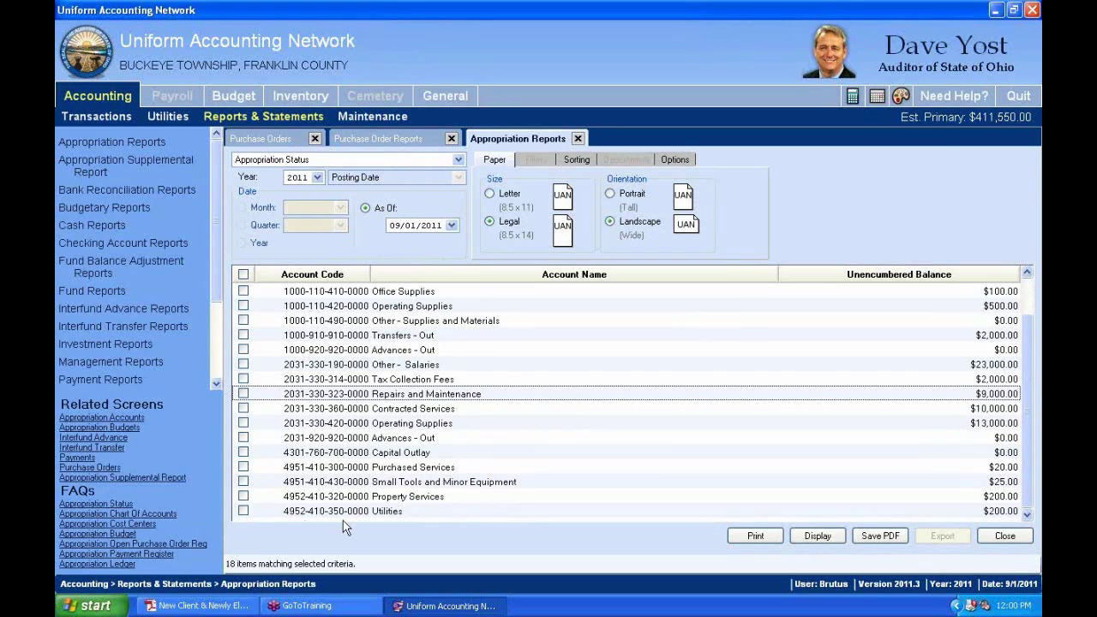
pyautogui.click(369, 484)
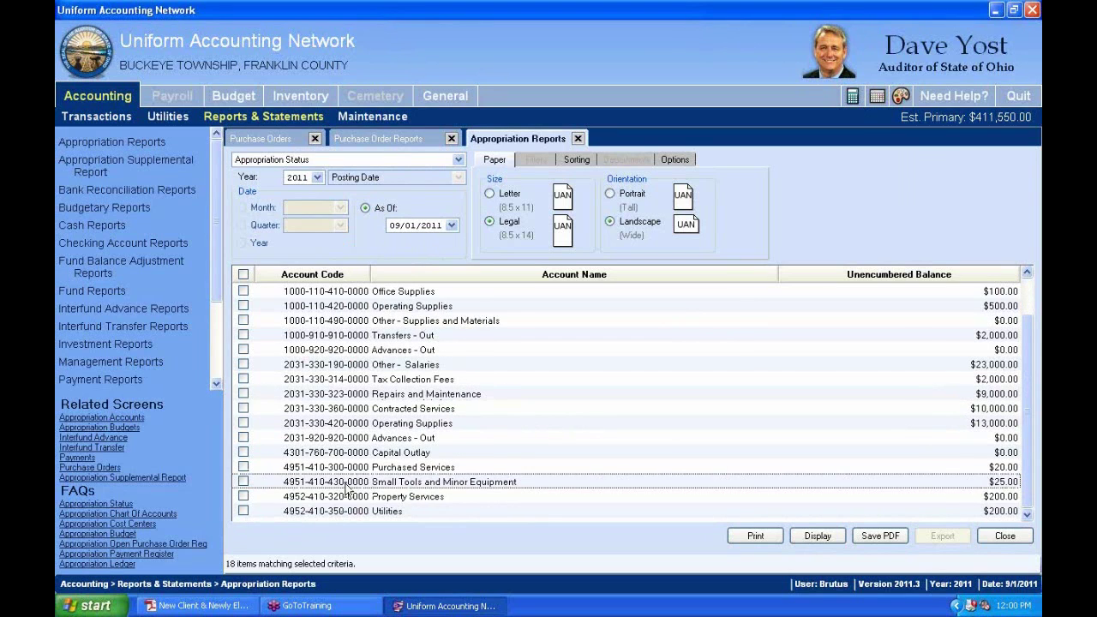
pyautogui.click(244, 497)
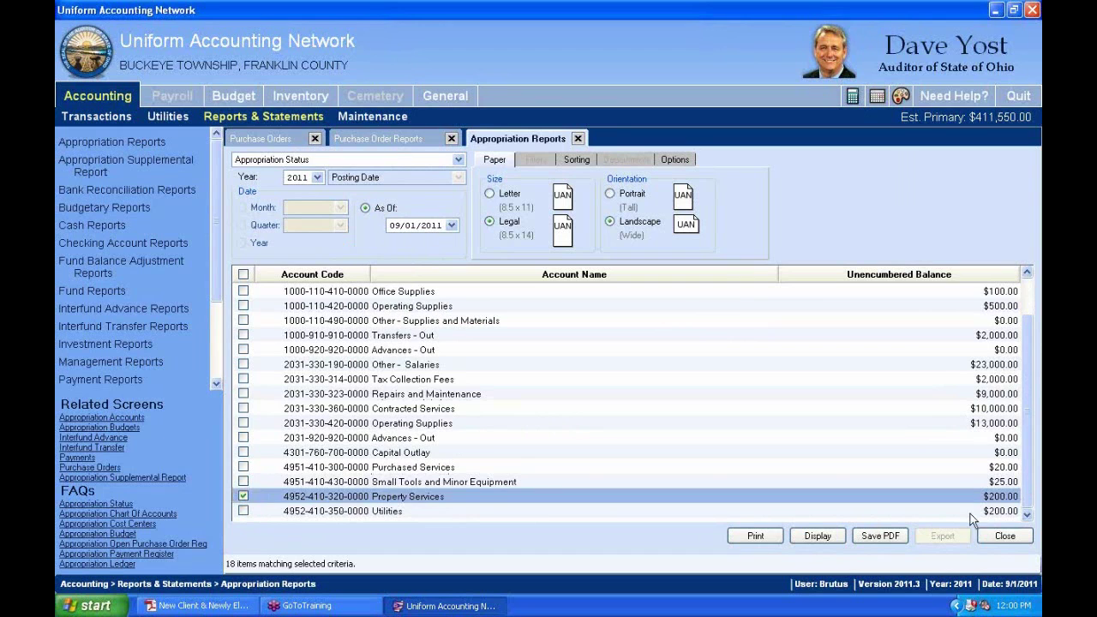
pyautogui.click(818, 536)
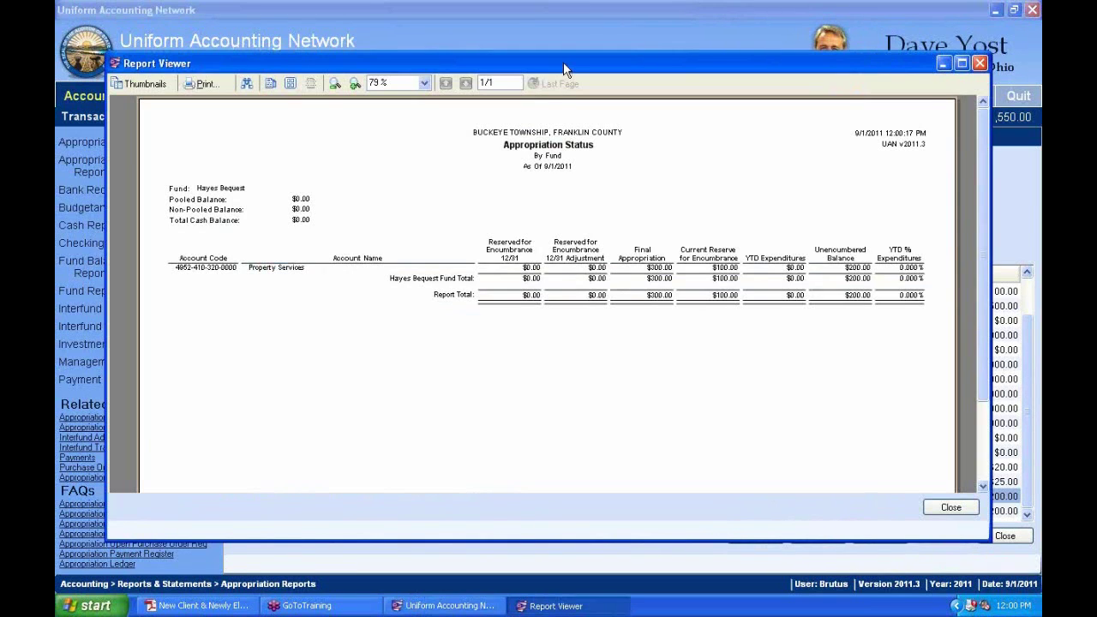
# Enlarge the report and examine its final appropriation, current reserve for encumbrance and unencumbered balance, then close it
pyautogui.doubleClick(564, 62)
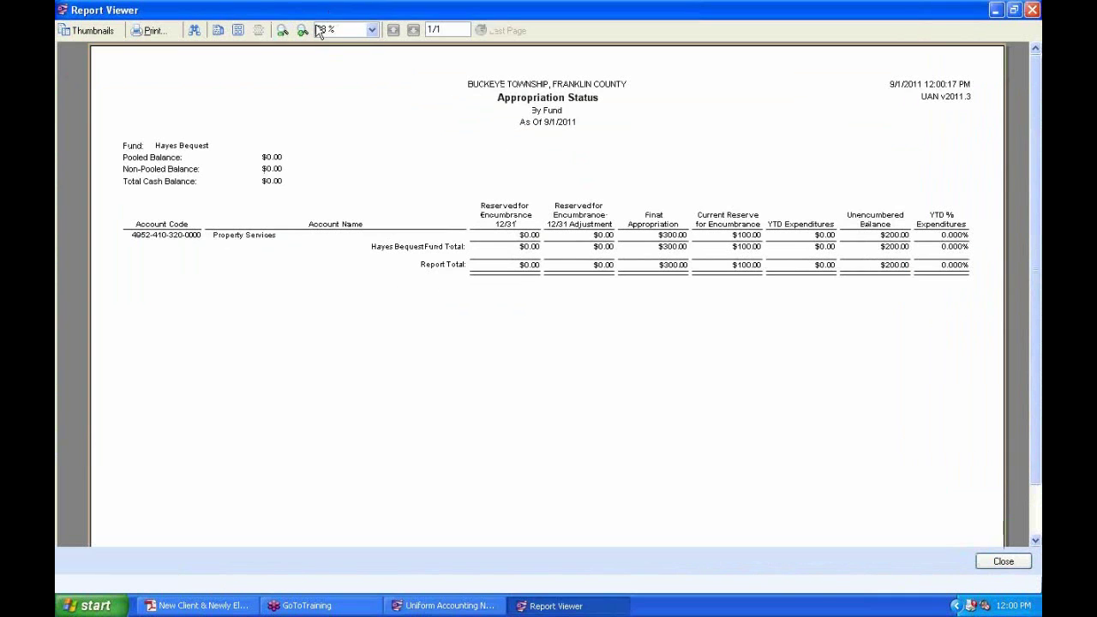
pyautogui.click(303, 31)
pyautogui.click(303, 31)
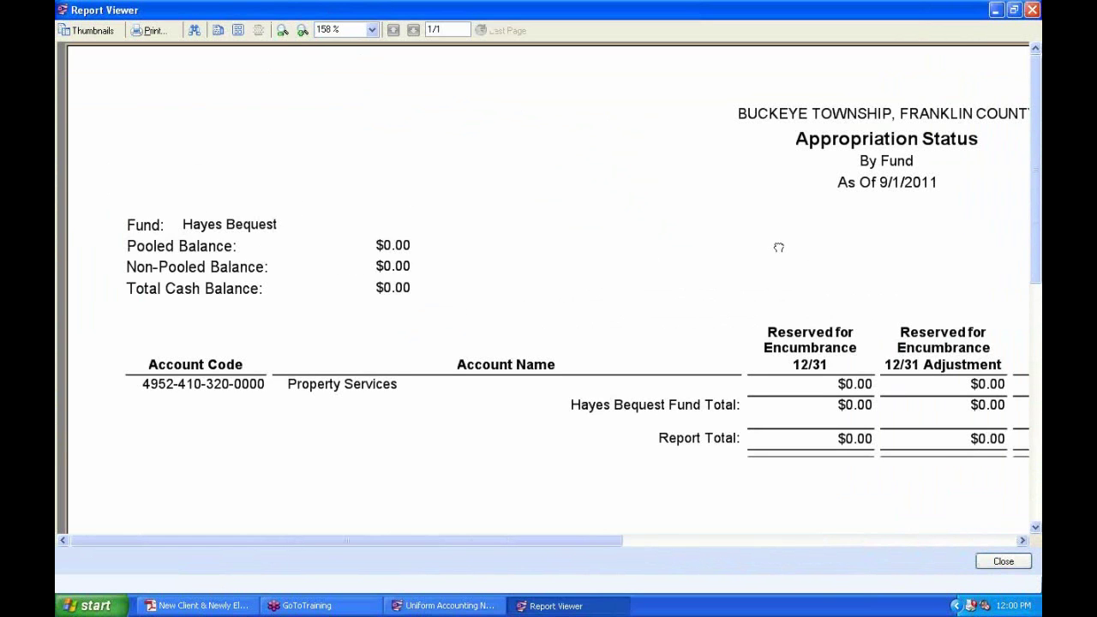
pyautogui.moveTo(778, 245); pyautogui.dragTo(780, 203)
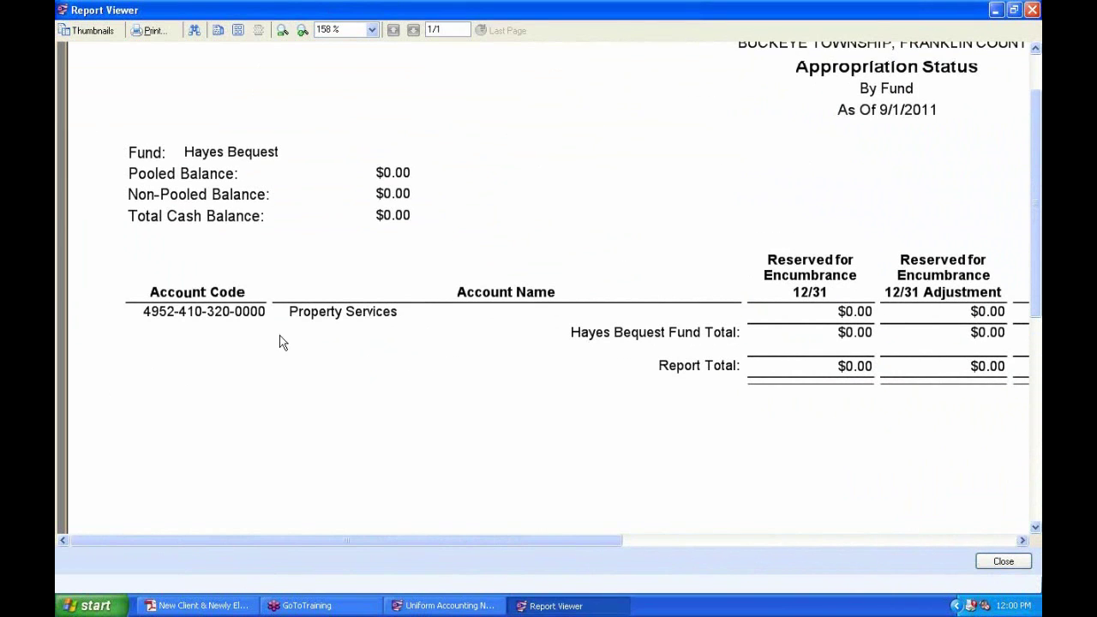
pyautogui.moveTo(923, 198); pyautogui.dragTo(471, 141)
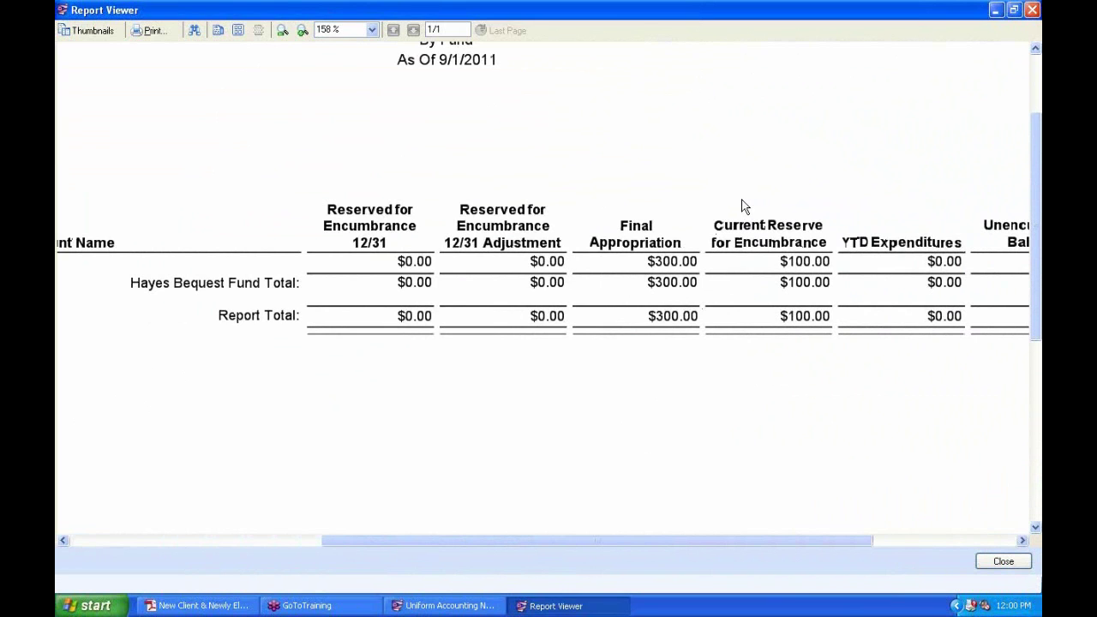
pyautogui.moveTo(931, 162); pyautogui.dragTo(711, 138)
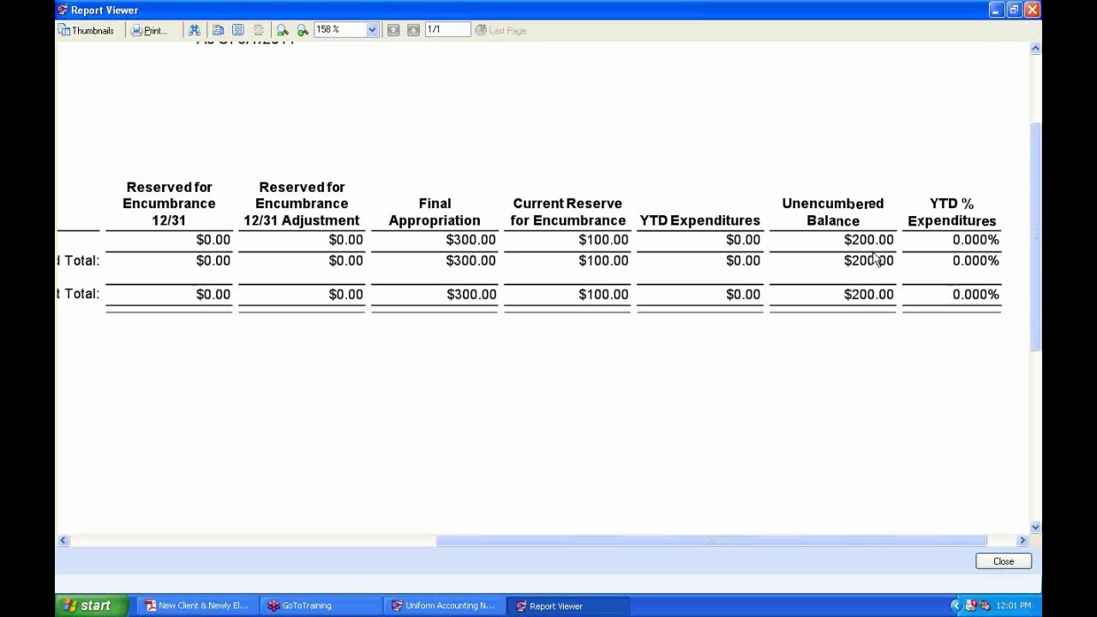
pyautogui.moveTo(608, 140); pyautogui.dragTo(563, 186)
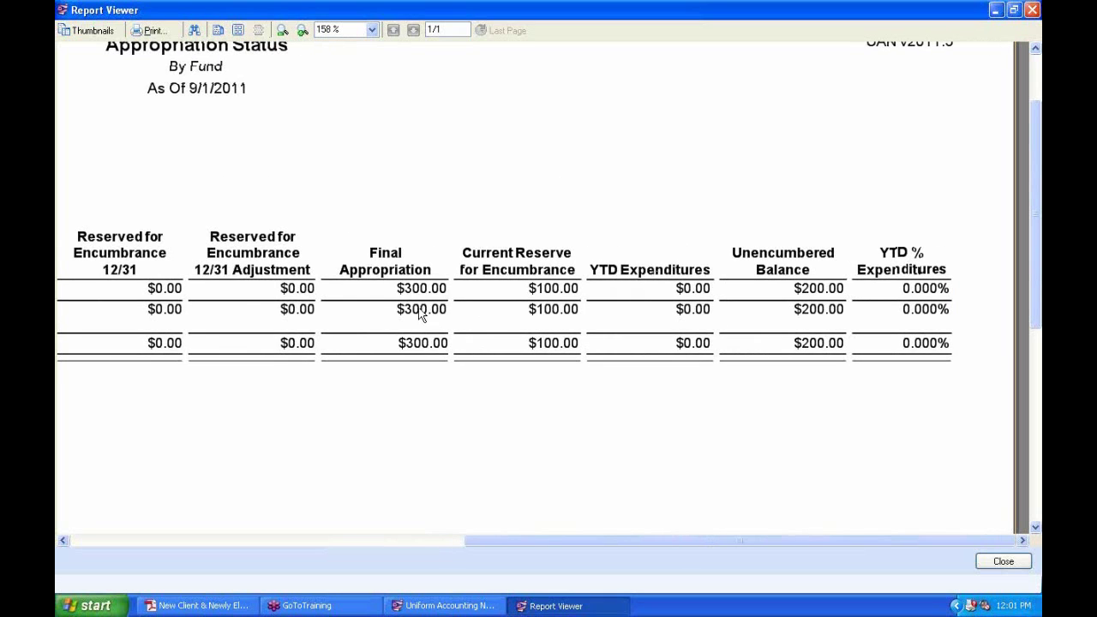
pyautogui.moveTo(437, 175); pyautogui.dragTo(475, 171)
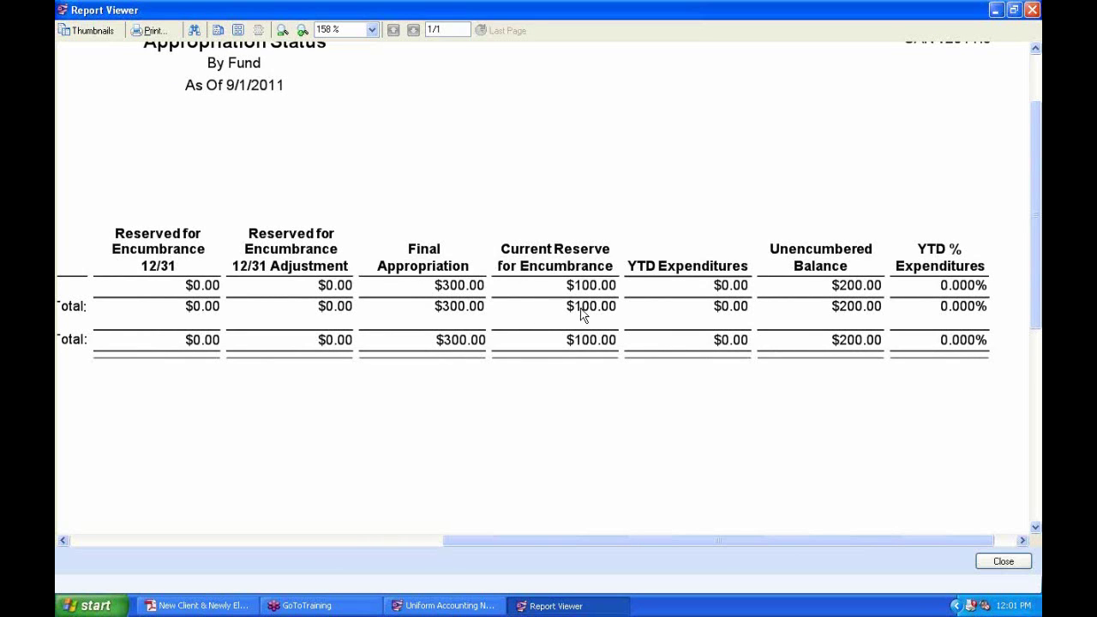
pyautogui.moveTo(392, 110); pyautogui.dragTo(489, 189)
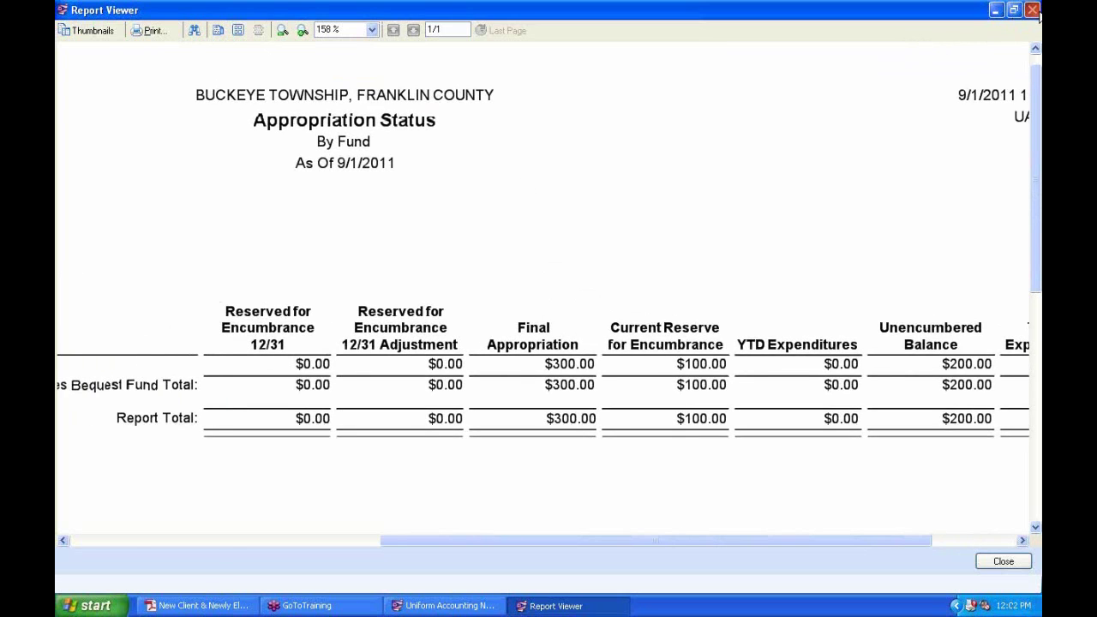
pyautogui.click(1033, 10)
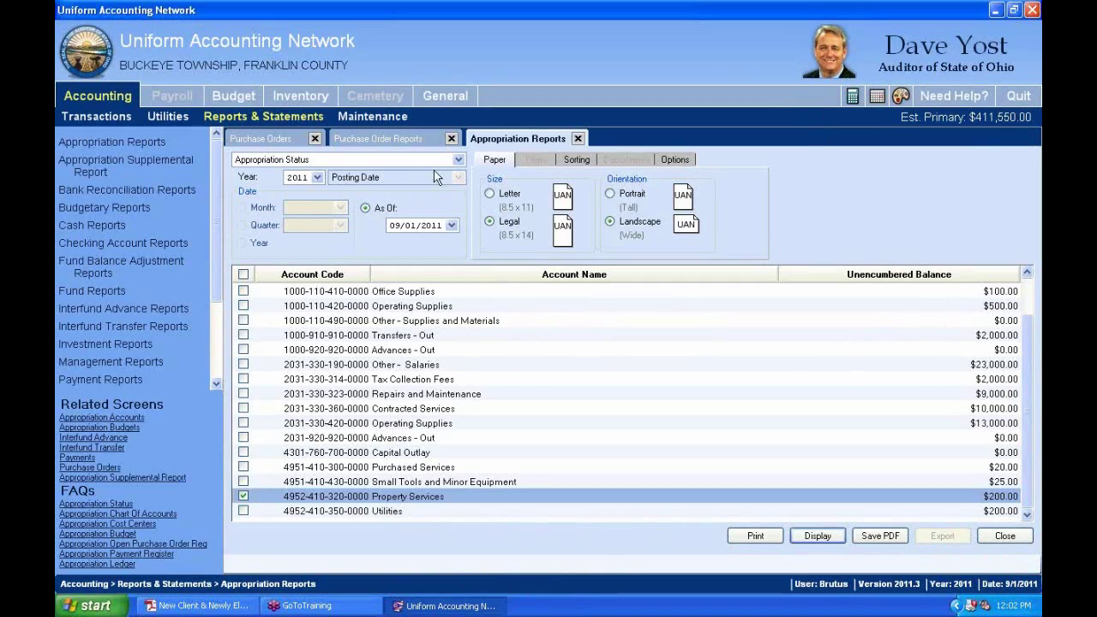
# Switch to the Appropriation Open Purchase Order Register, select the Property Services account, and close the appropriation reports without displaying it
pyautogui.click(459, 161)
pyautogui.click(458, 162)
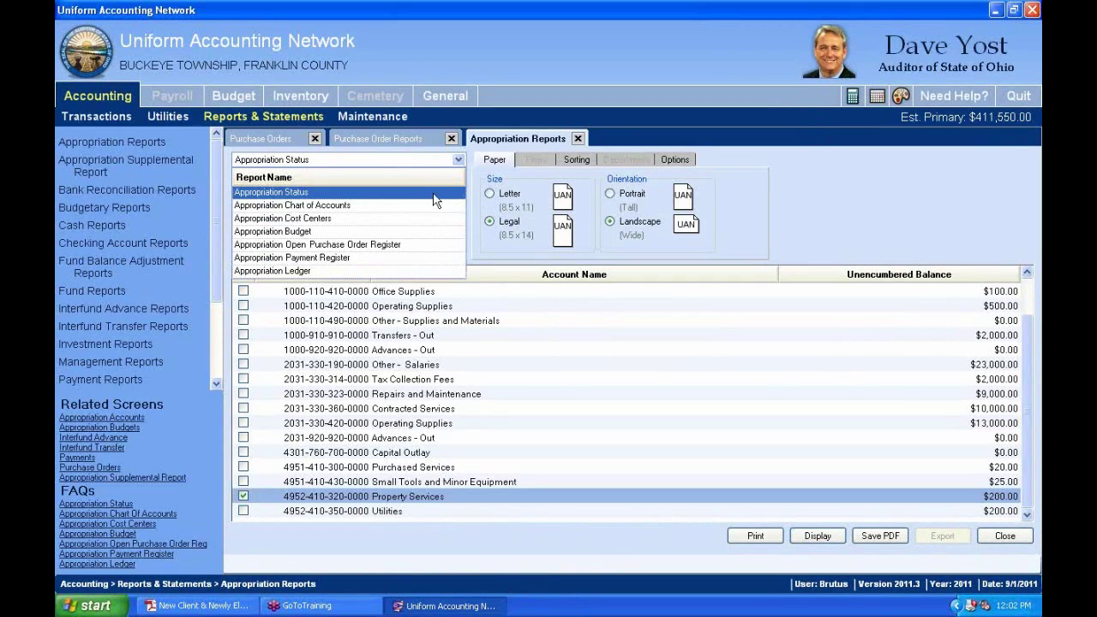
pyautogui.click(315, 246)
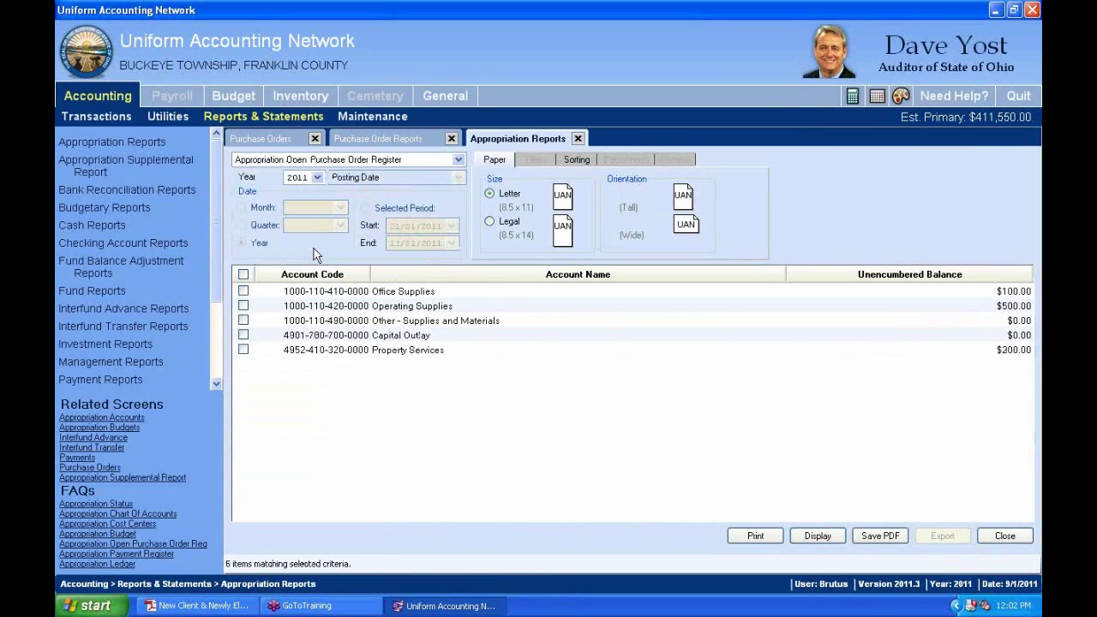
pyautogui.click(243, 350)
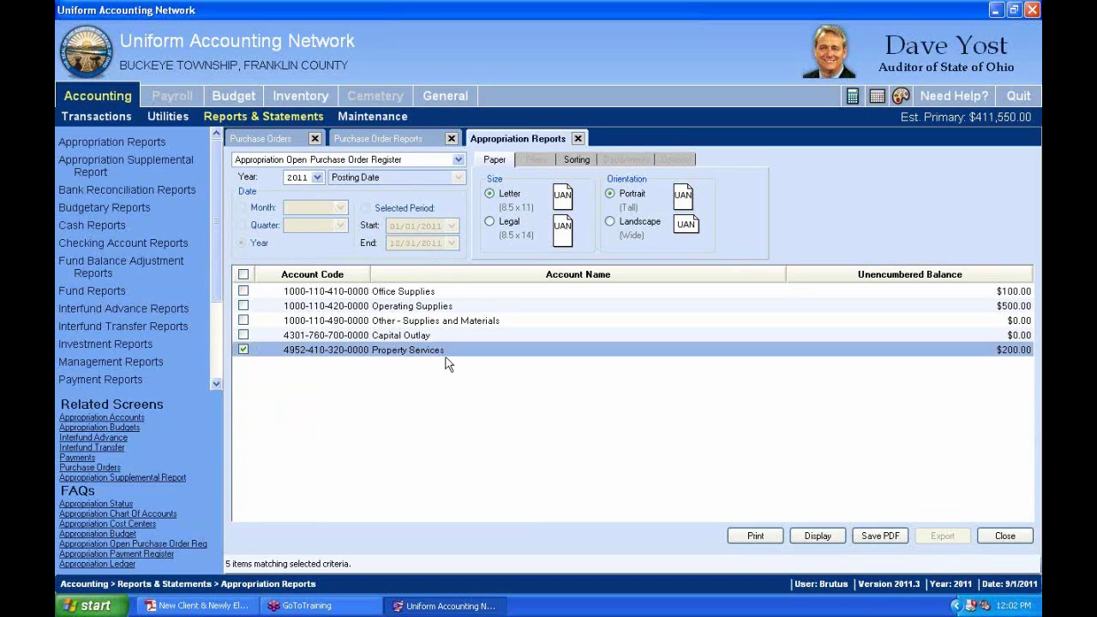
pyautogui.click(578, 138)
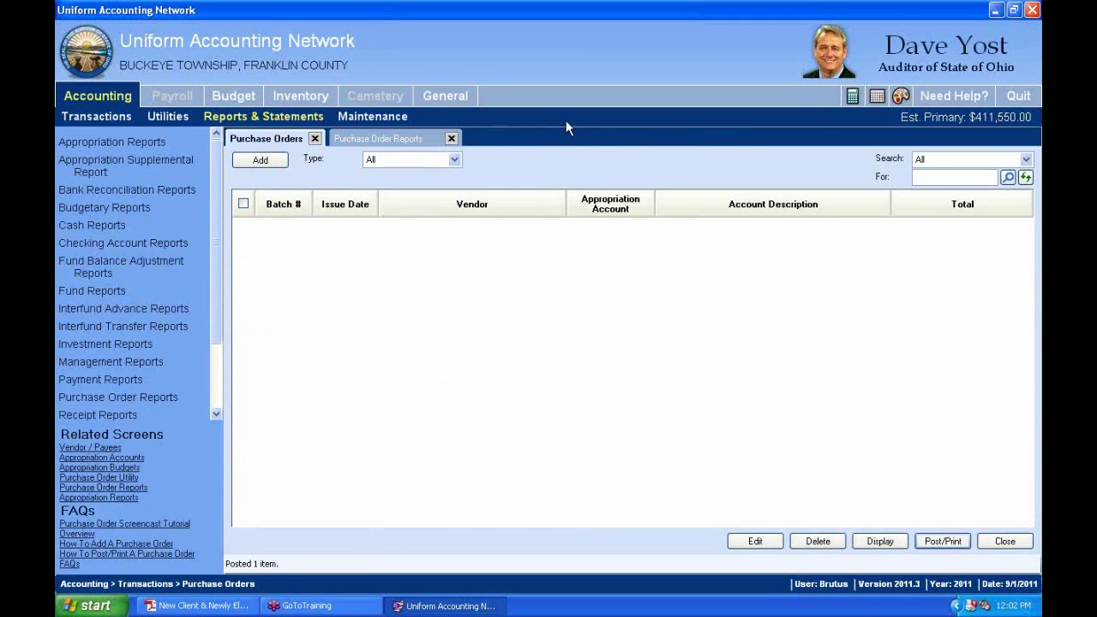